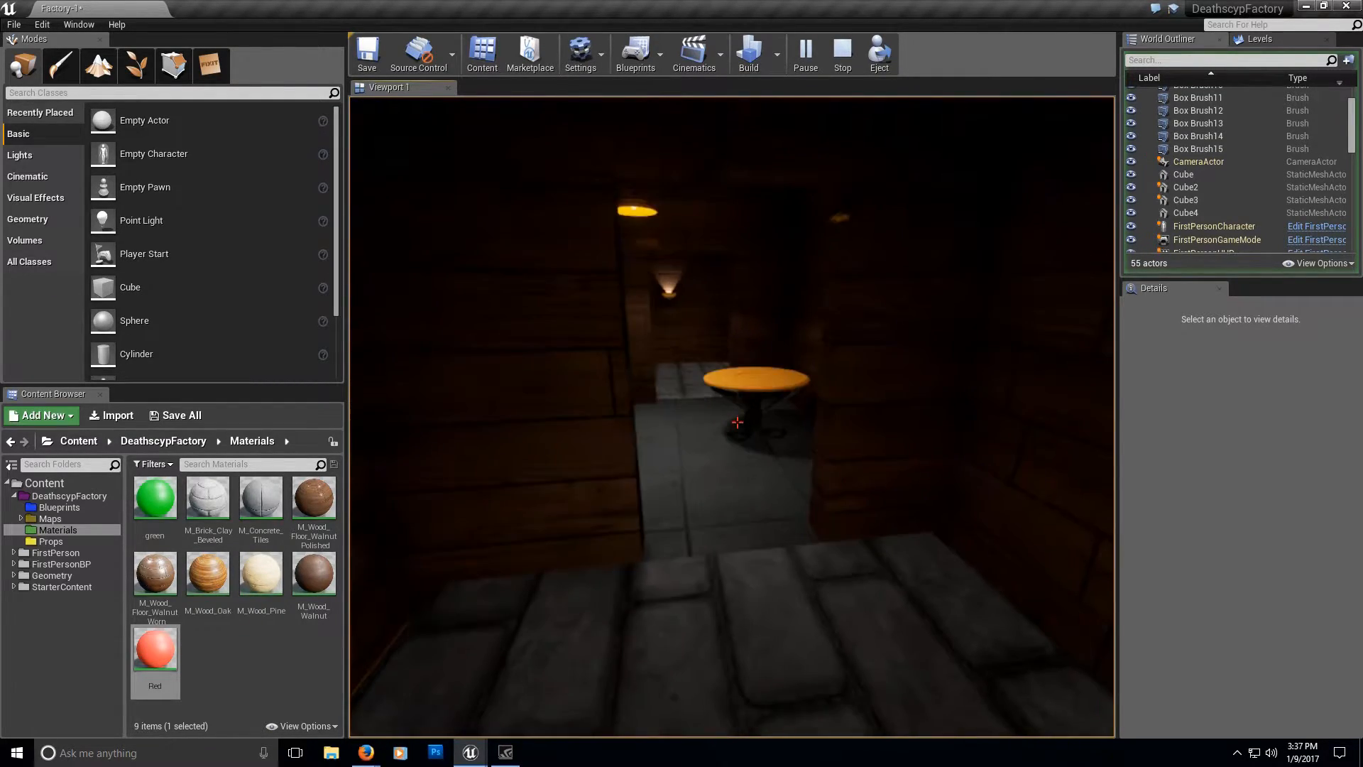
Walk through the playing level to examine the lift shafts, buttons and automatic doors.
key(w)
key(w)
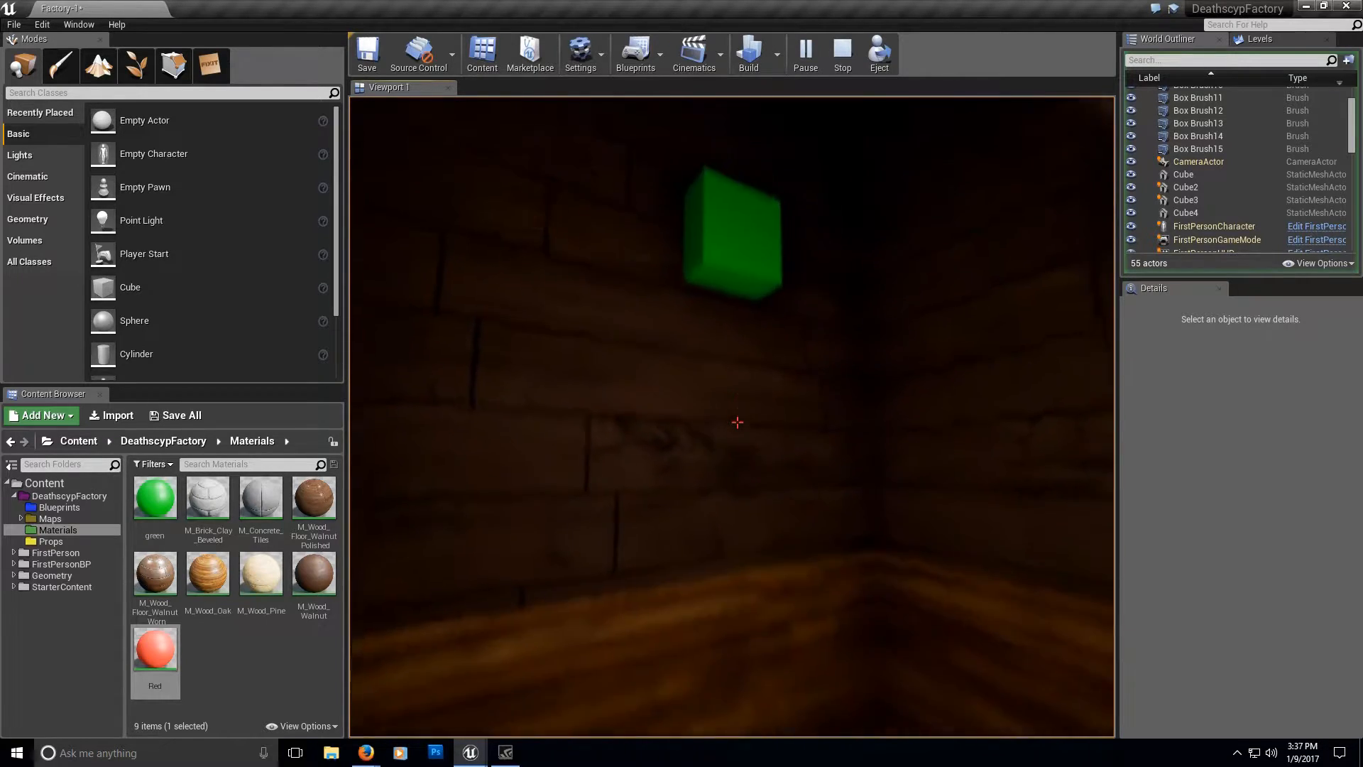
key(w)
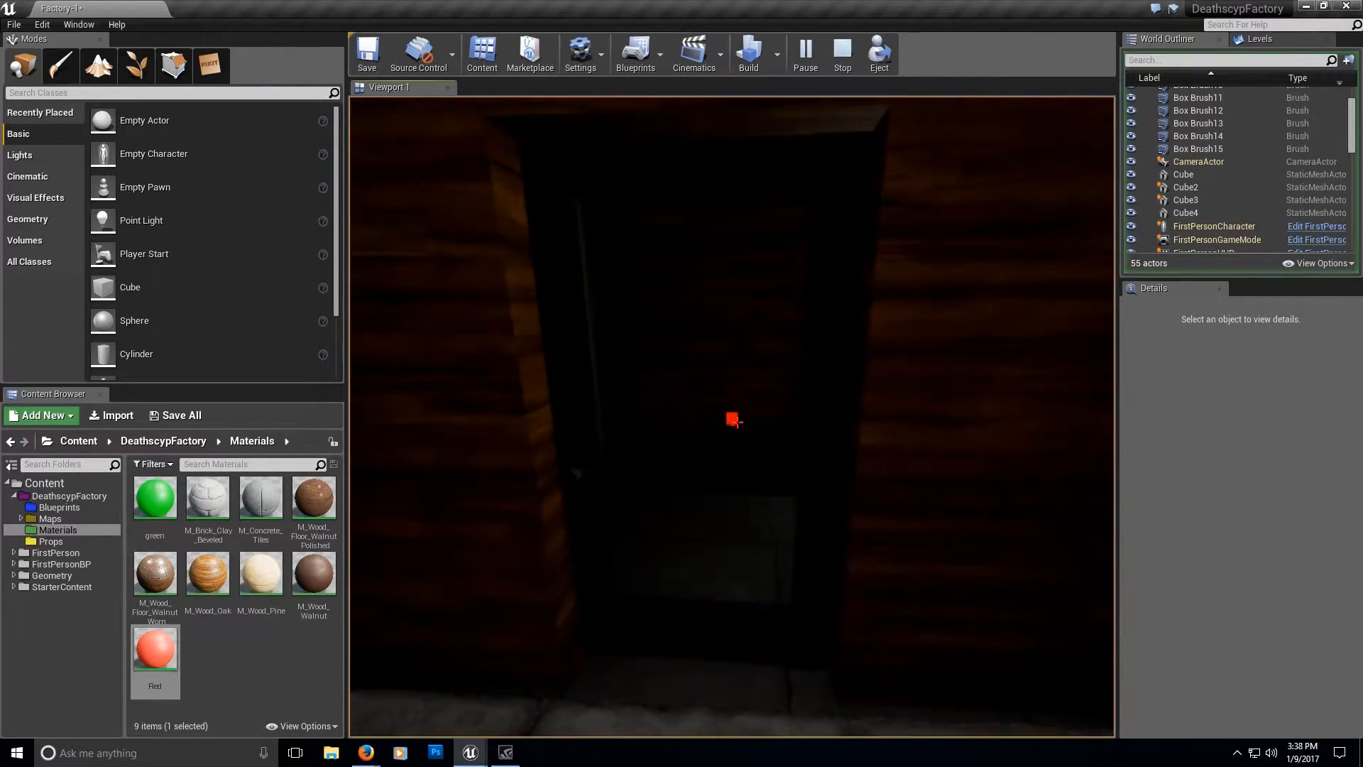
key(w)
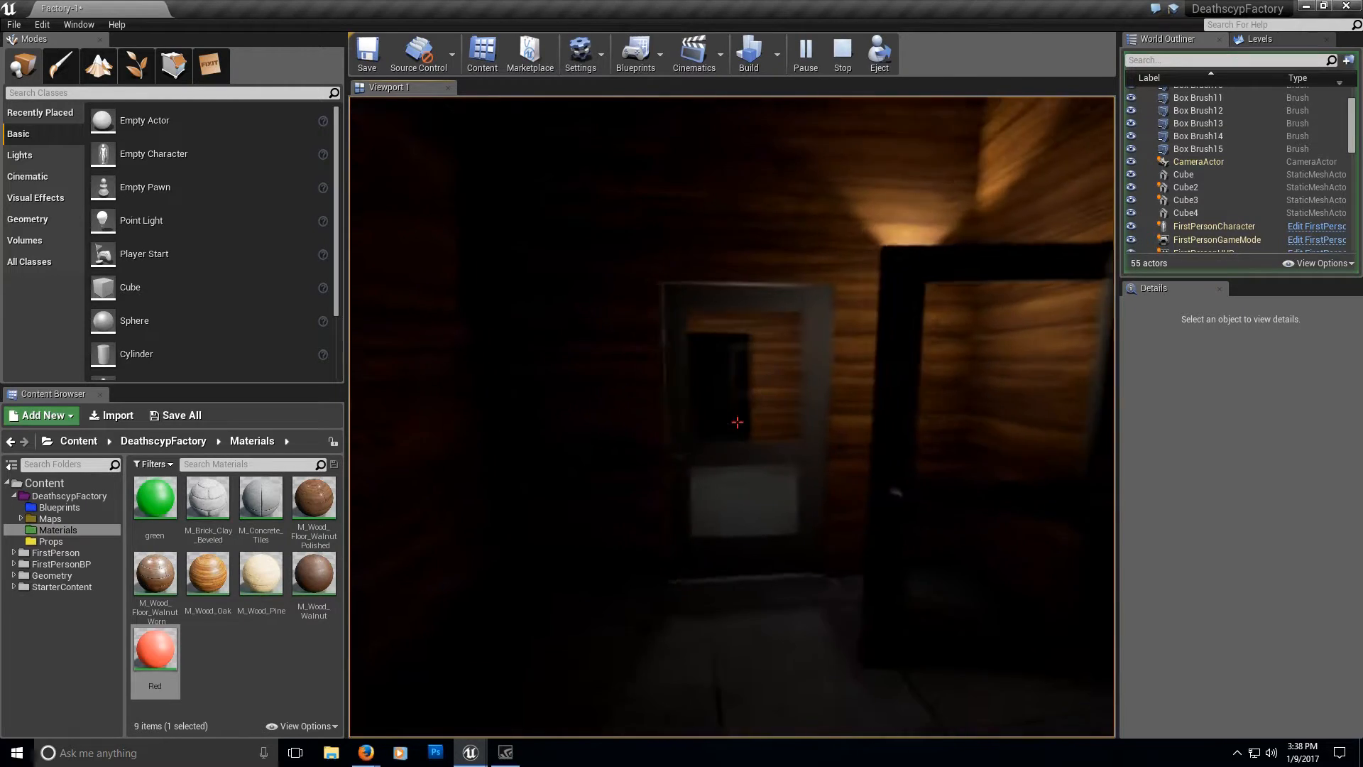
key(w)
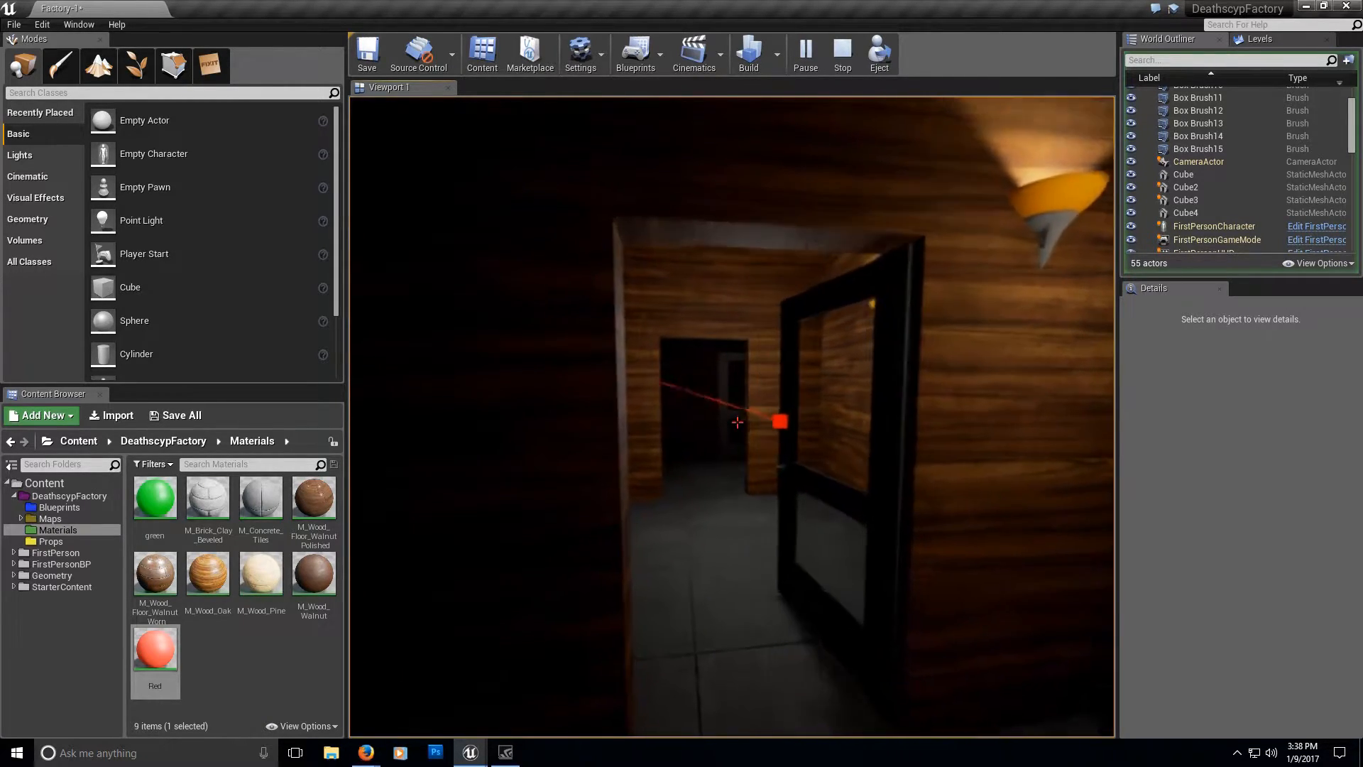
key(w)
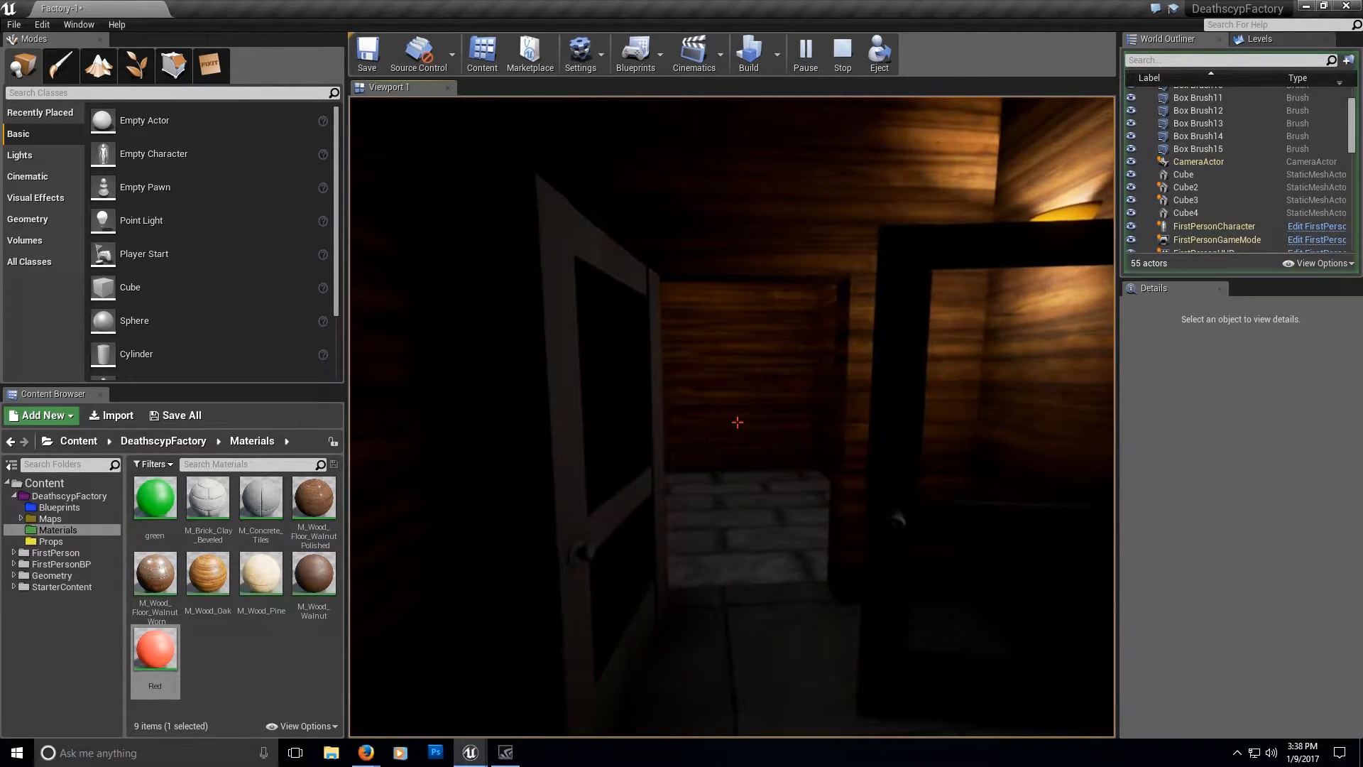
key(w)
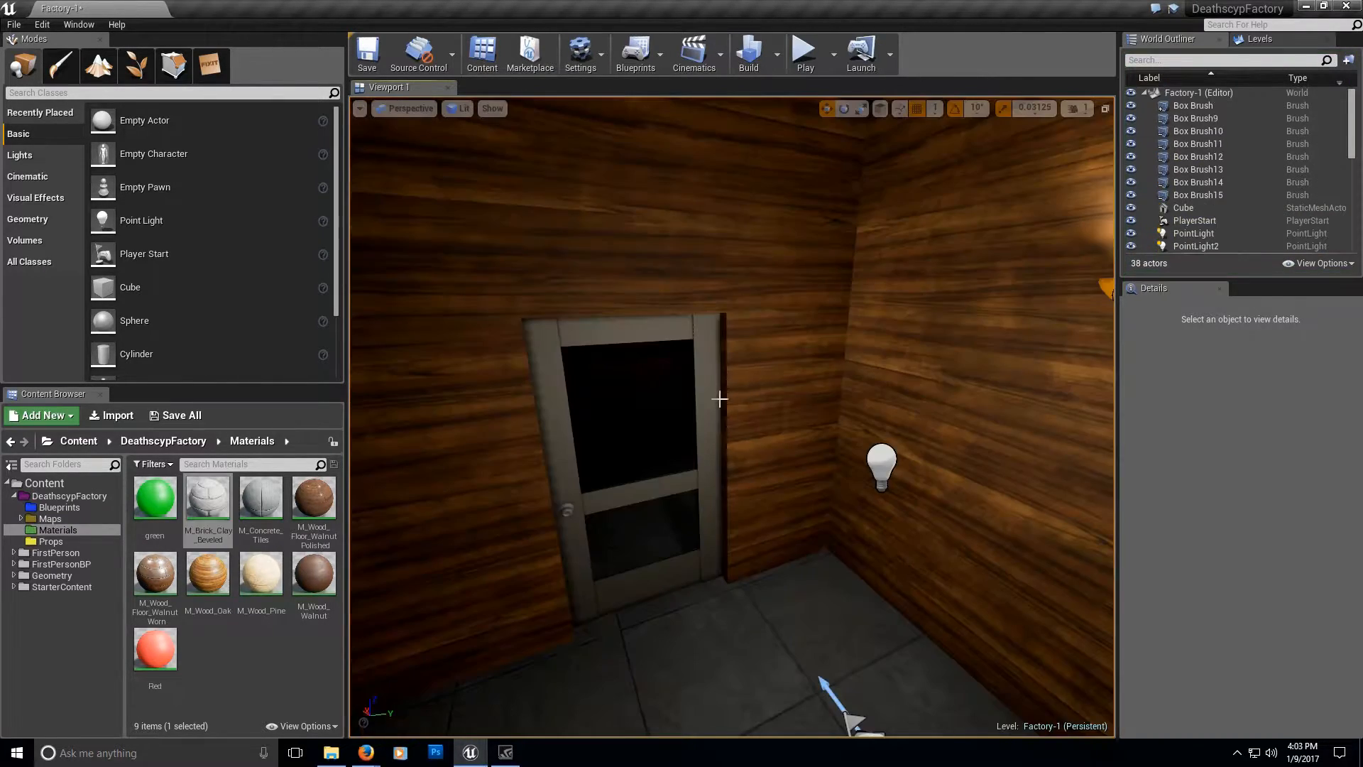
Move into the empty room behind the door and set the viewport's view mode to Unlit.
key(w)
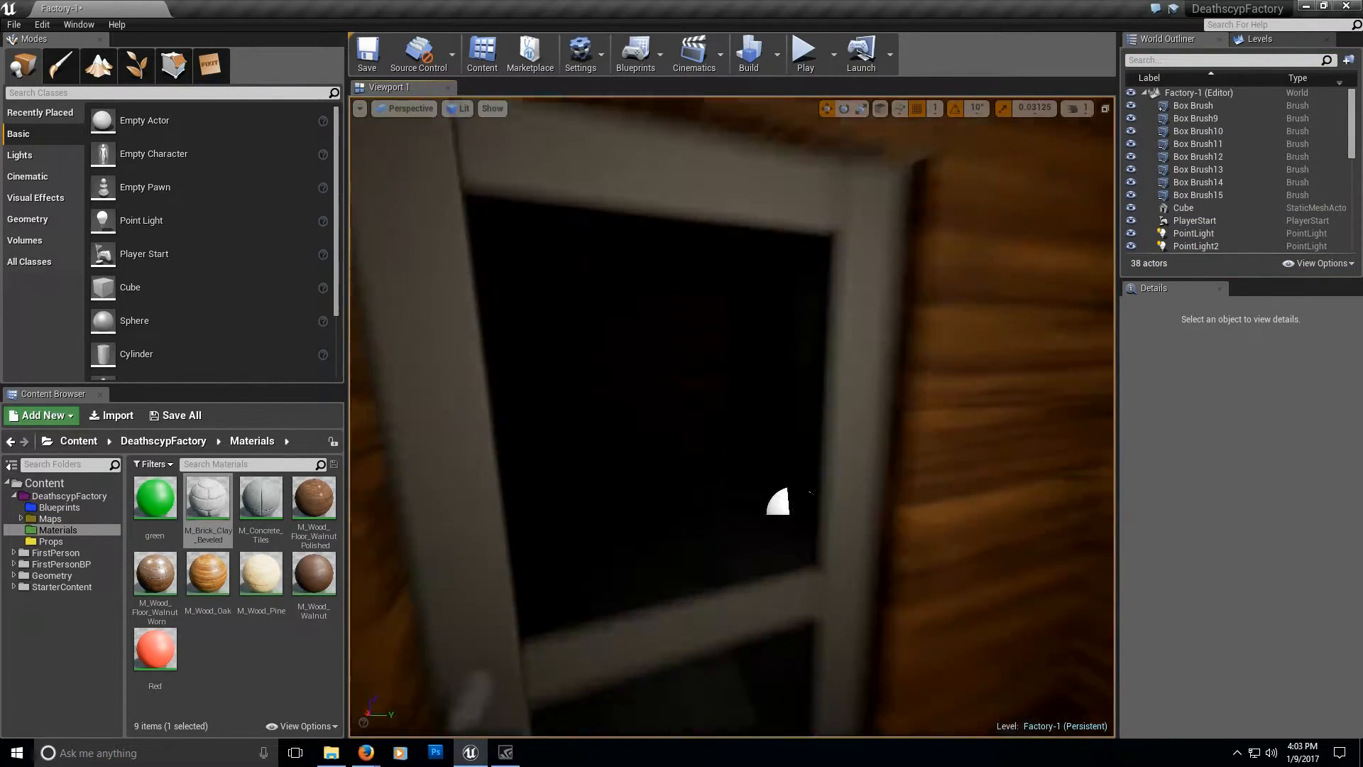
key(w)
right_drag(681, 497, 760, 611)
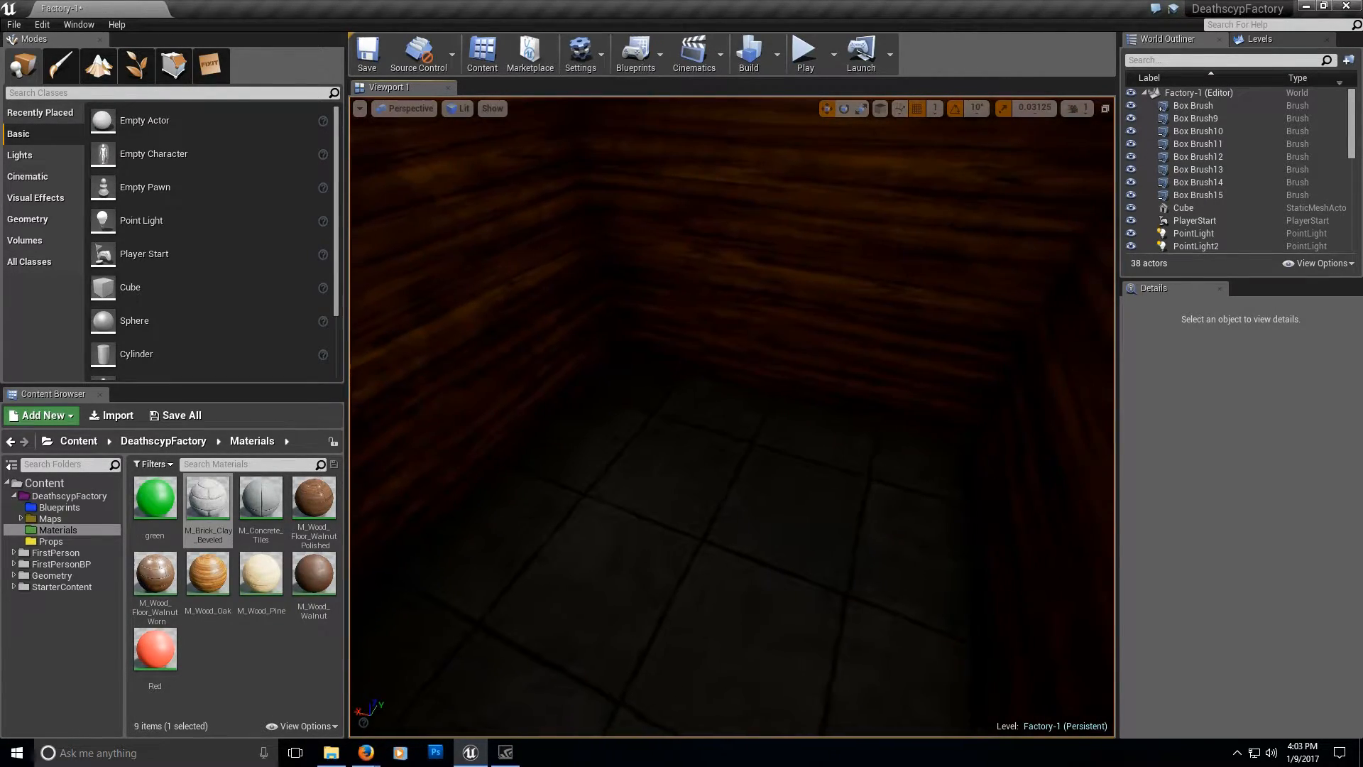
click(459, 108)
click(496, 155)
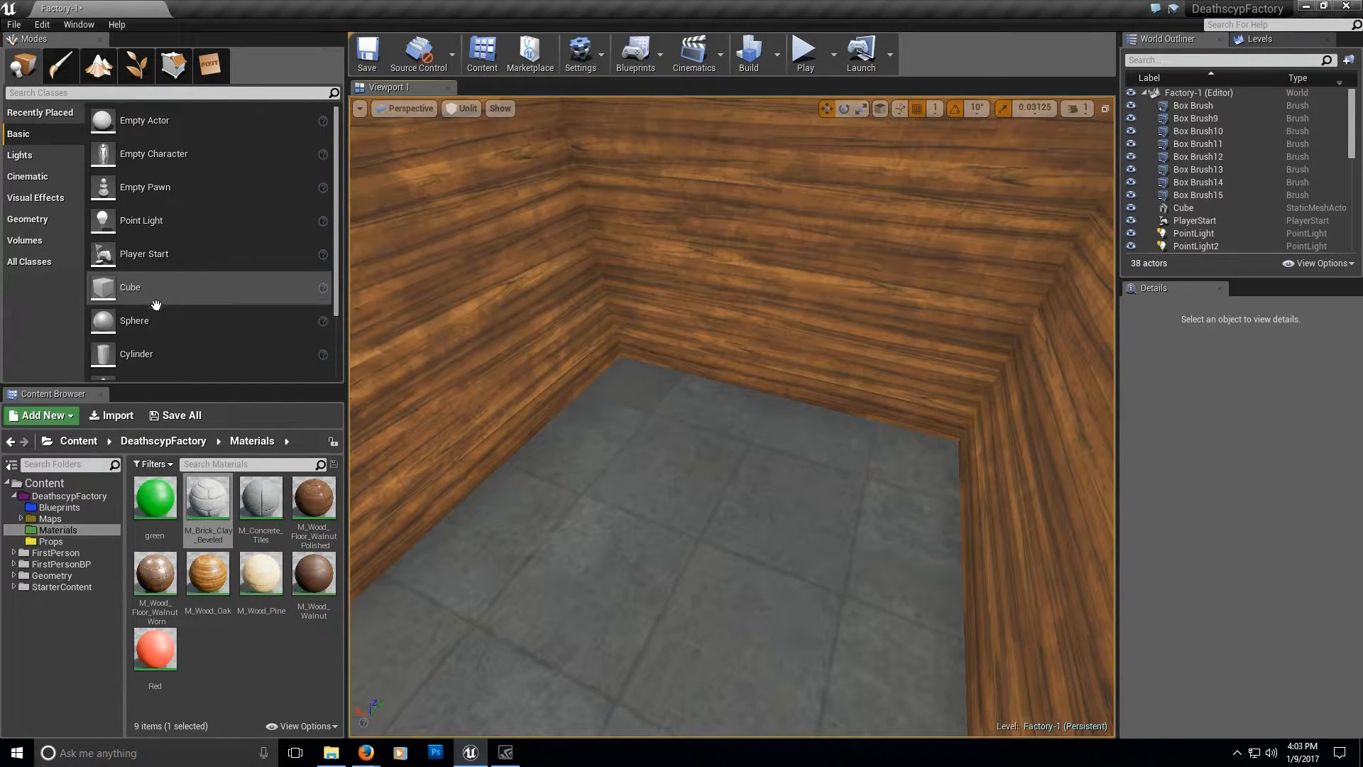
Place a basic cube on the shaft floor and scale it to X 4 and Y 3.5.
drag(130, 294, 699, 538)
right_drag(699, 539, 874, 540)
click(1220, 463)
text(4)
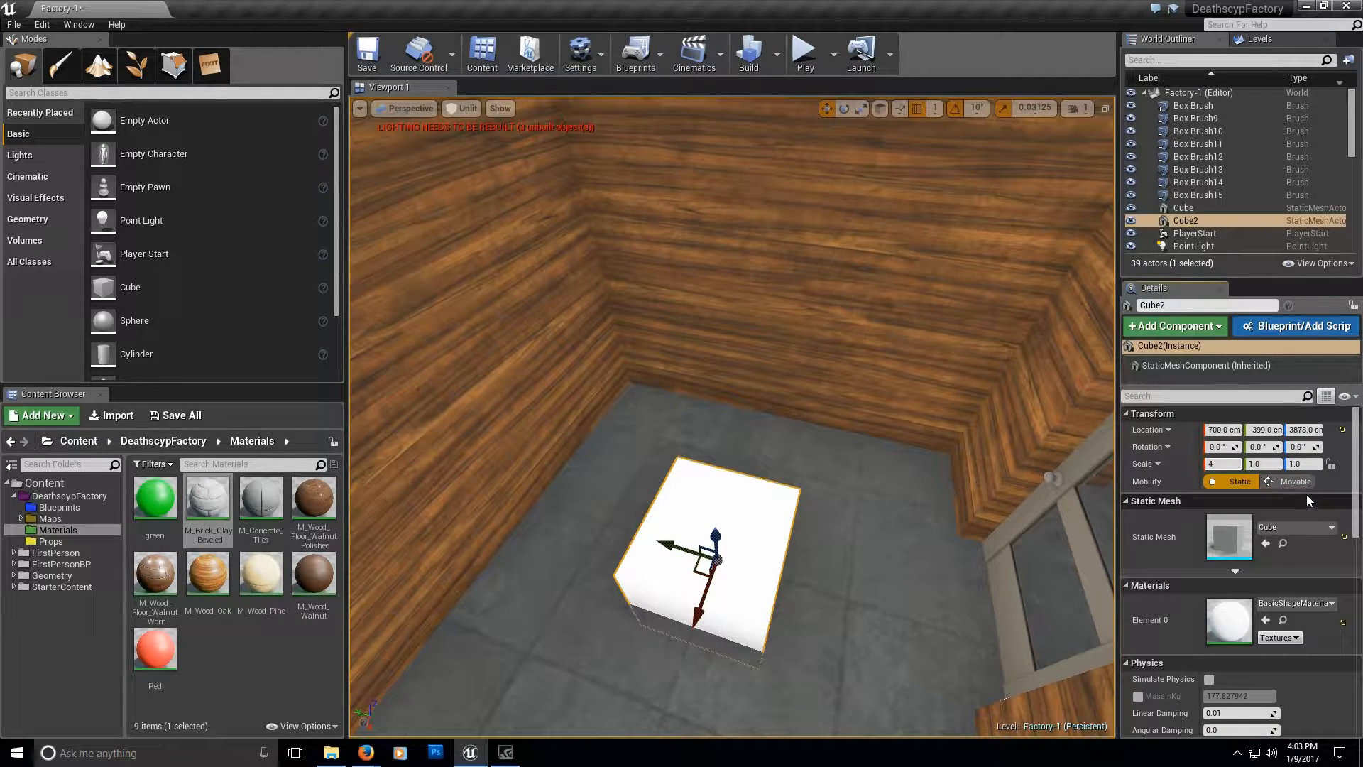
click(1280, 464)
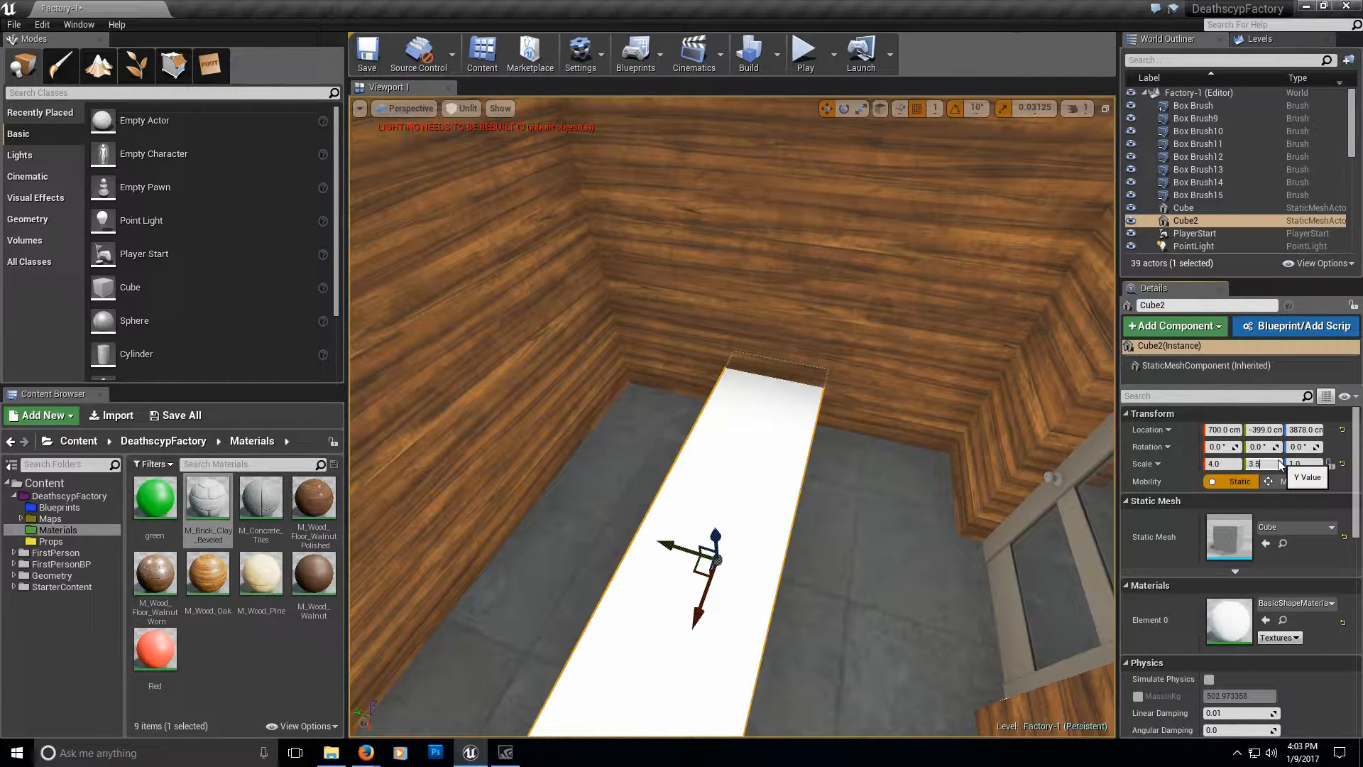
key(Return)
Apply the M_Brick_Clay_Beveled material to the scaled cube and lower it to Z 3829 cm.
right_drag(803, 385, 627, 365)
drag(206, 503, 863, 365)
right_drag(864, 366, 920, 419)
drag(899, 303, 882, 400)
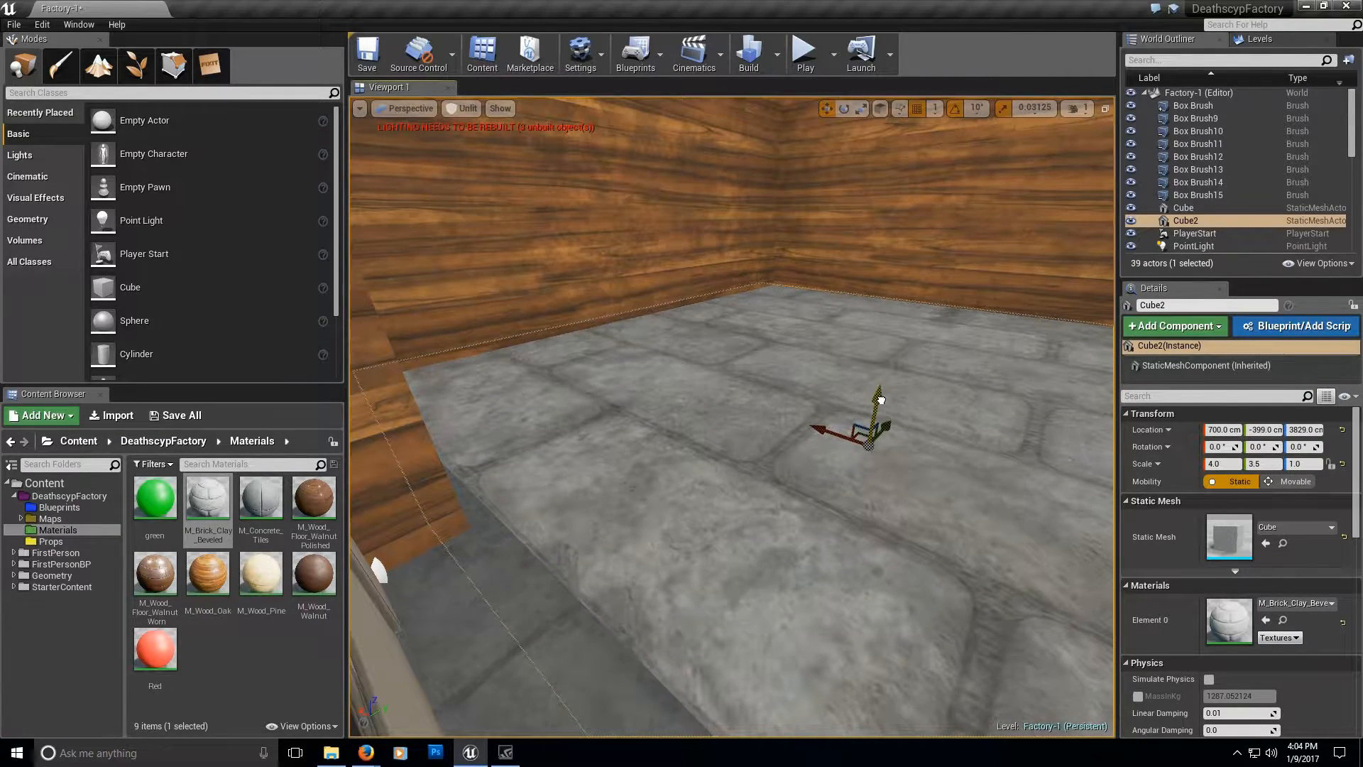
mouse_move(881, 400)
right_down()
mouse_move(875, 483)
mouse_move(866, 390)
right_up()
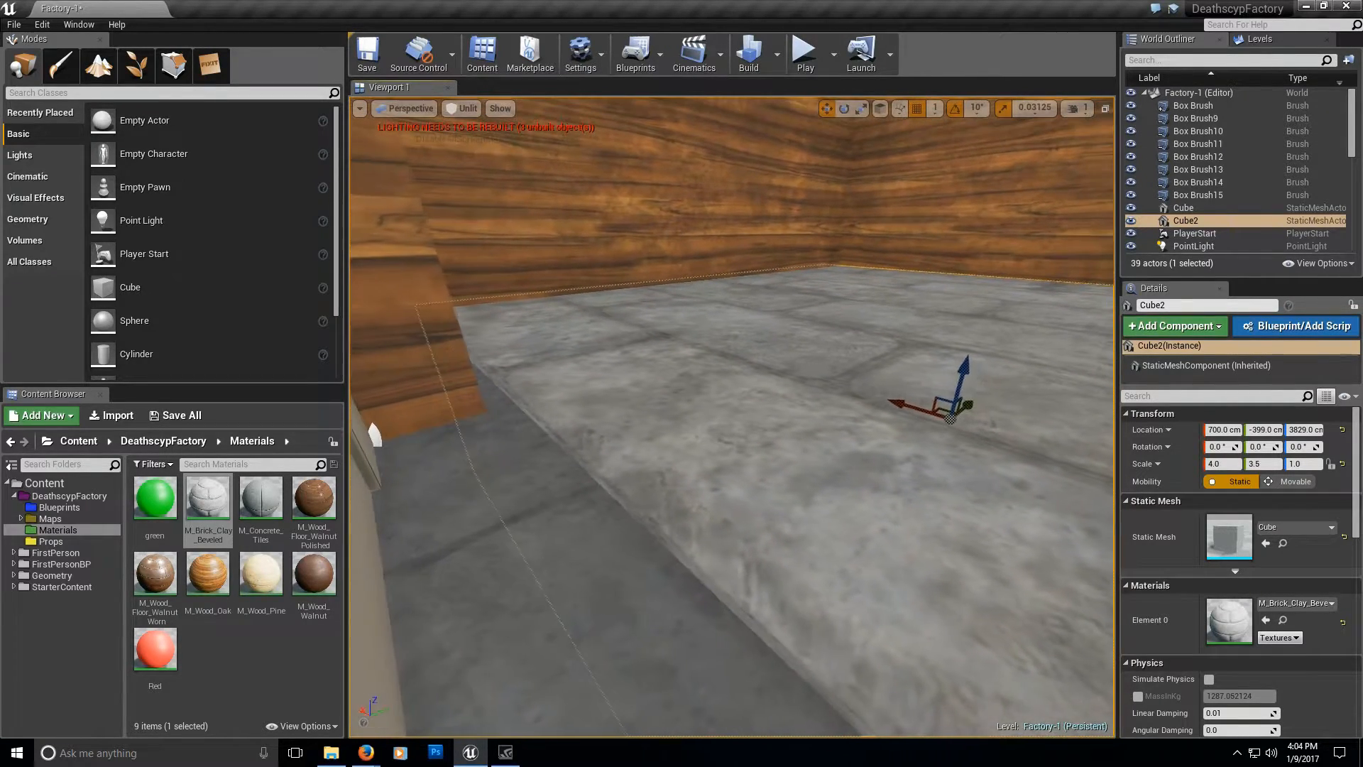
drag(955, 369, 972, 363)
Duplicate the brick platform along the X axis into the opposite shaft, at X -38 cm.
key(s)
mouse_move(972, 363)
right_down()
mouse_move(1037, 368)
mouse_move(894, 376)
mouse_move(930, 380)
mouse_move(987, 355)
mouse_move(1094, 369)
mouse_move(973, 380)
mouse_move(996, 369)
right_up()
key(w)
key(s)
key(s)
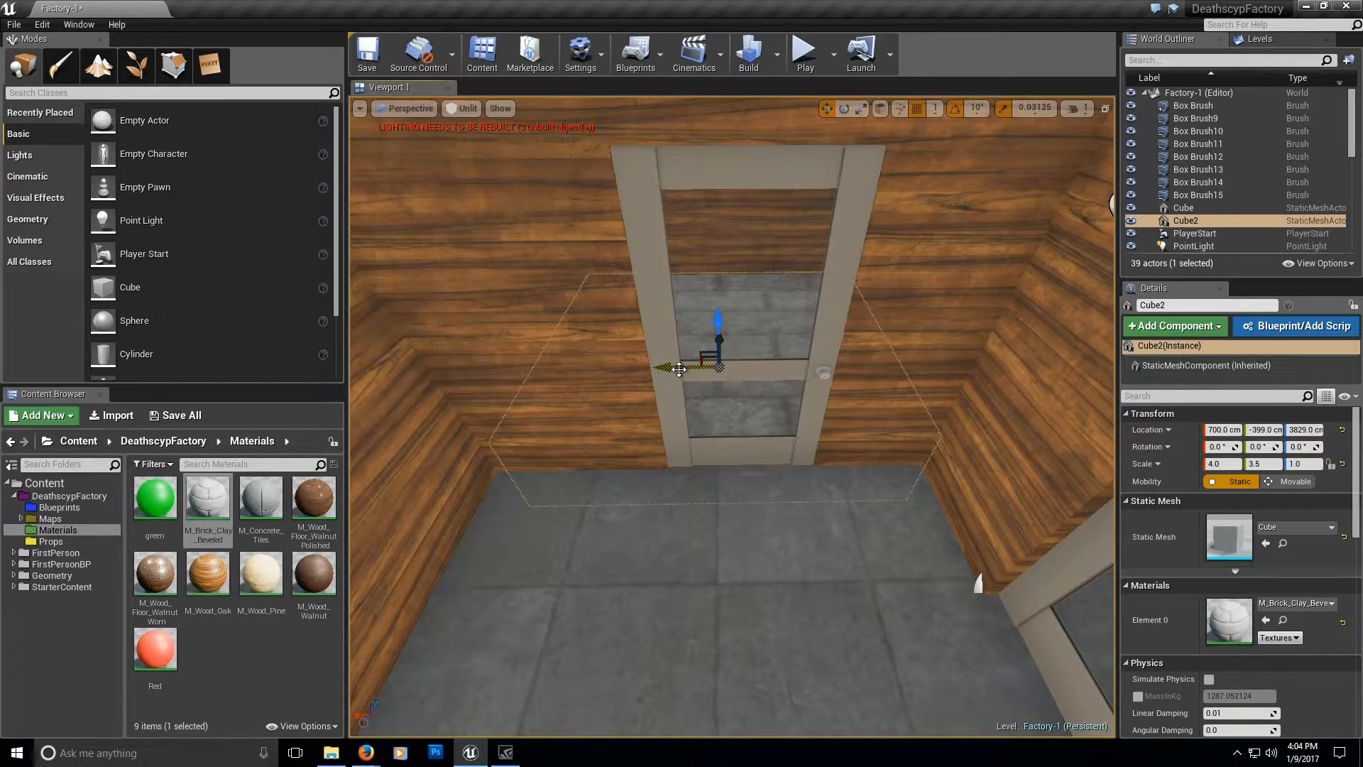
alt+drag(679, 368, 880, 366)
right_drag(881, 366, 994, 359)
alt+shift+drag(856, 366, 688, 354)
right_drag(689, 353, 494, 376)
key(w)
key(w)
drag(754, 387, 757, 392)
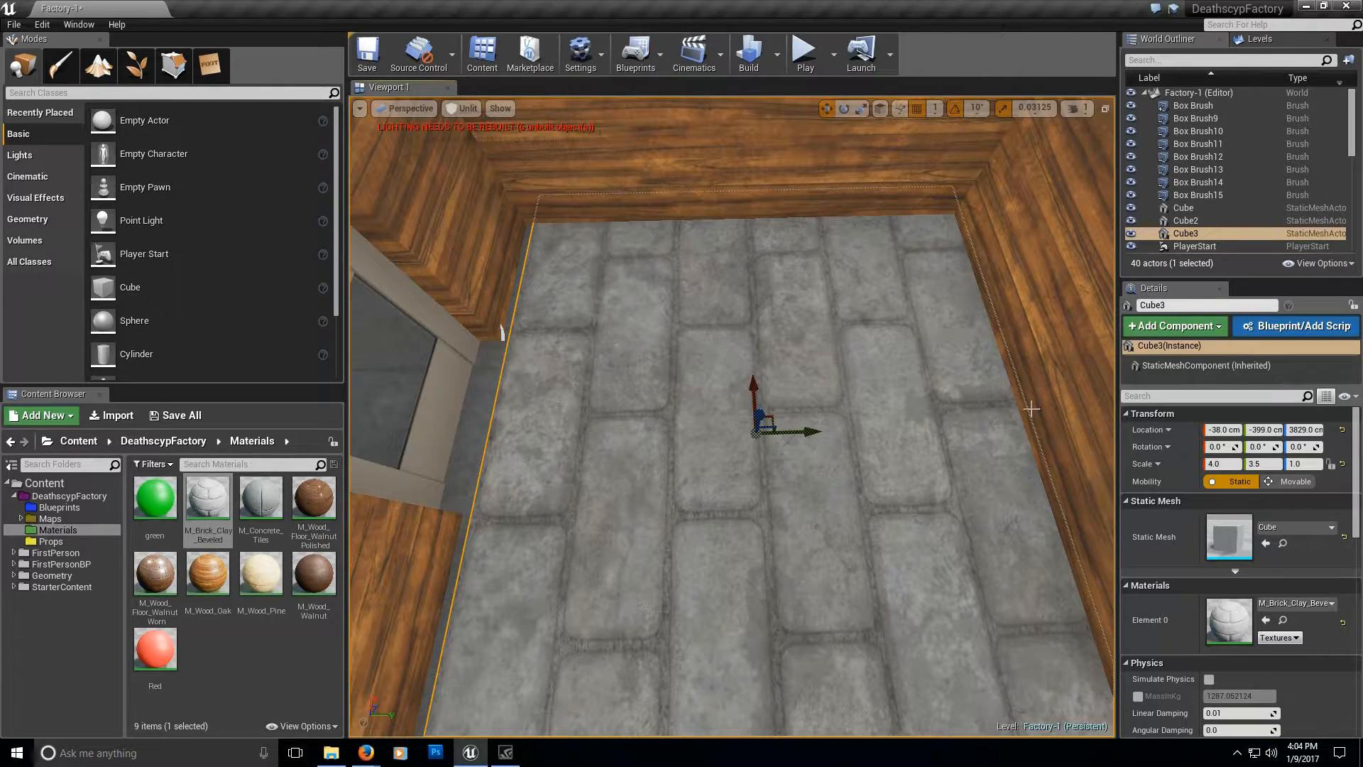
Rename the duplicated platform as right lift.
click(1175, 307)
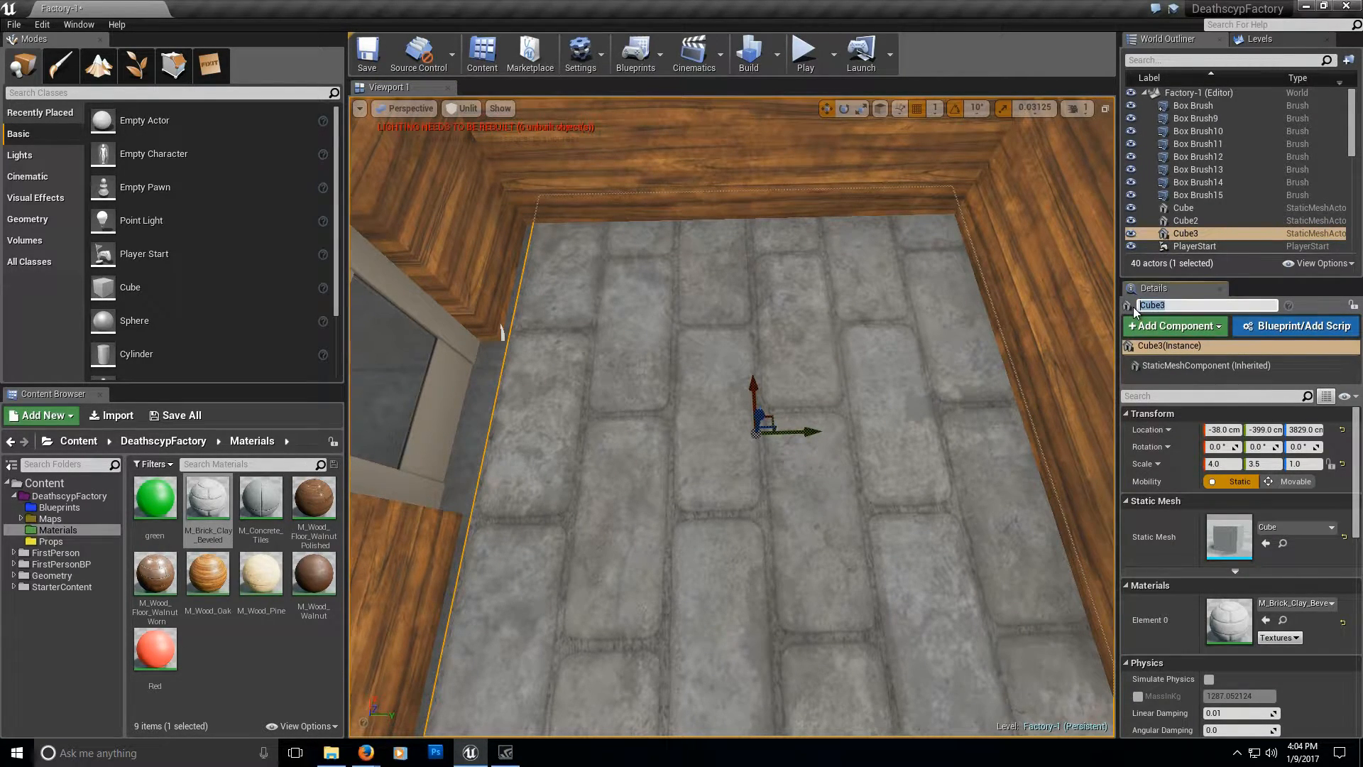
text(right lif)
key(Return)
Rename the original platform, Cube2, as left lift and save the level.
click(1196, 223)
double_click(1196, 223)
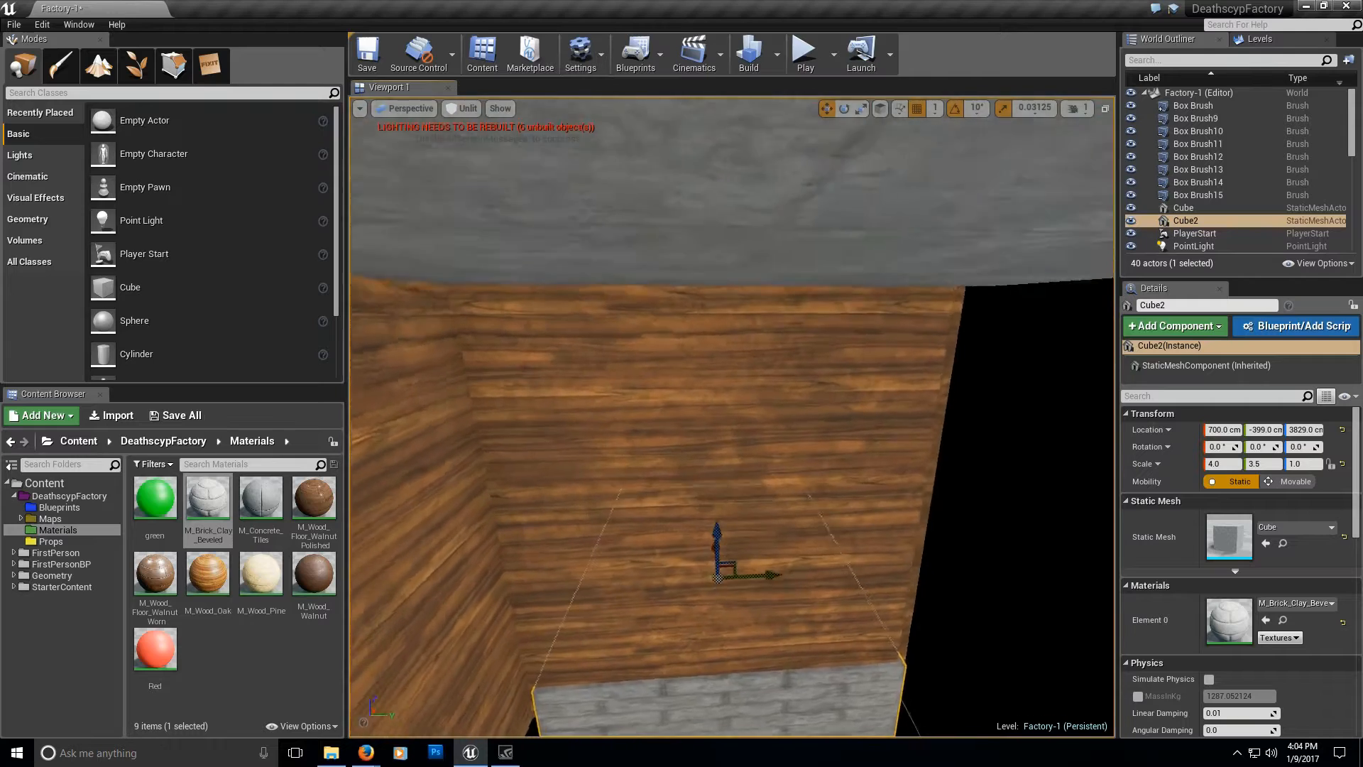
right_drag(887, 341, 1040, 397)
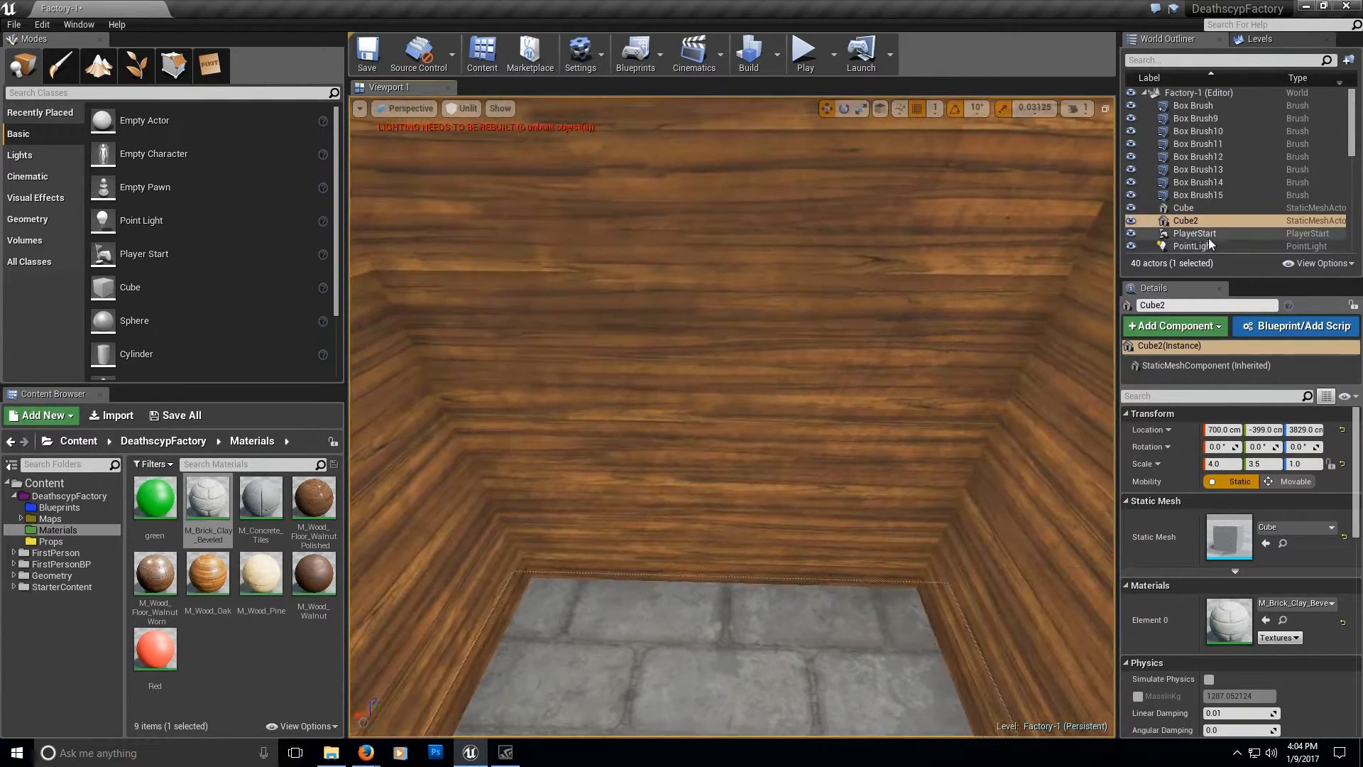
click(1172, 307)
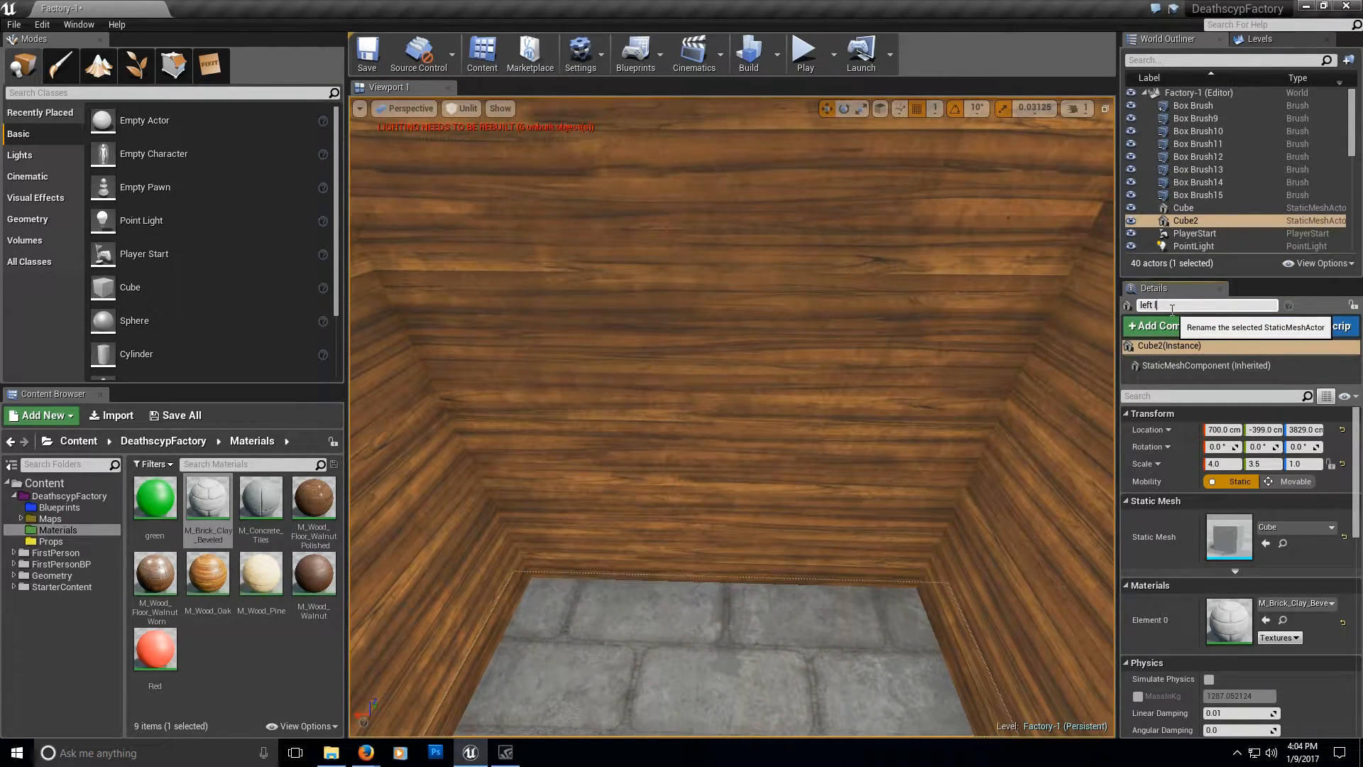
text(left lift\)
key(Return)
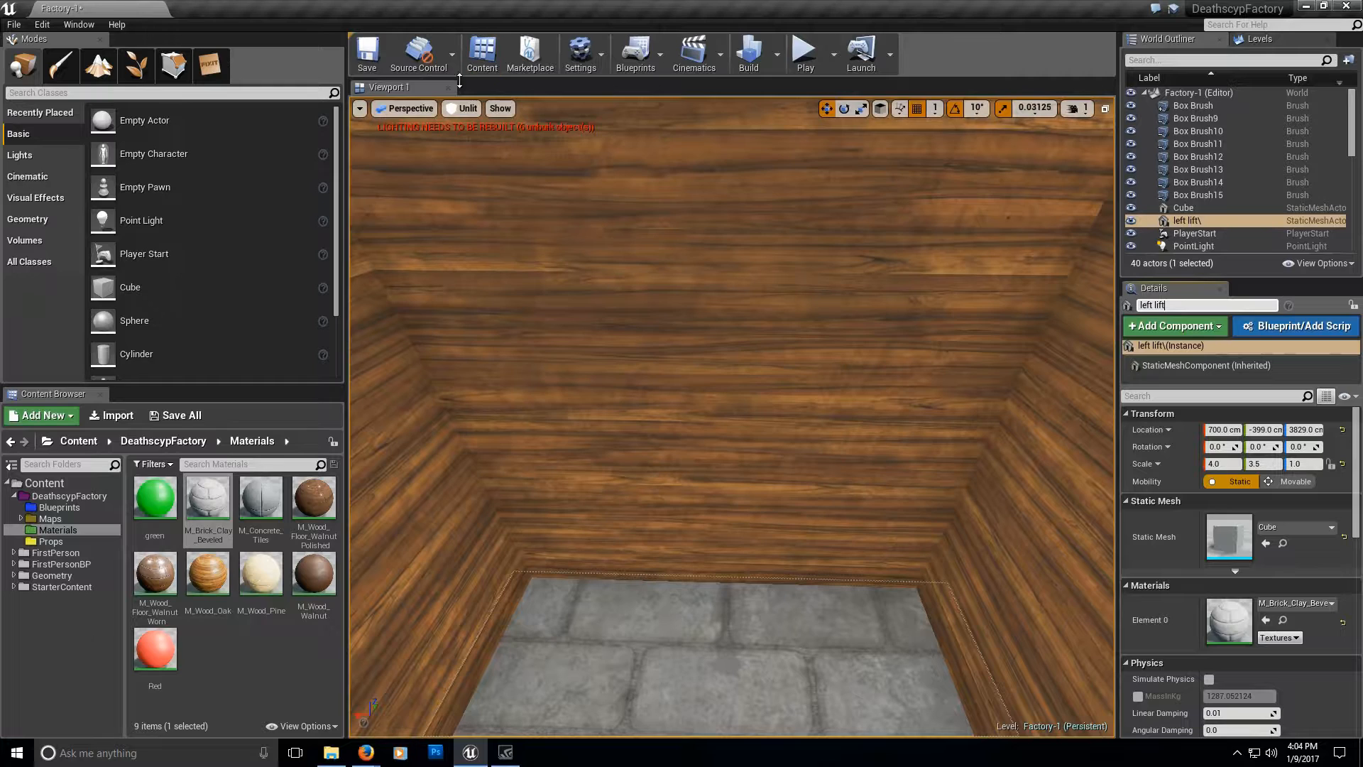
click(367, 53)
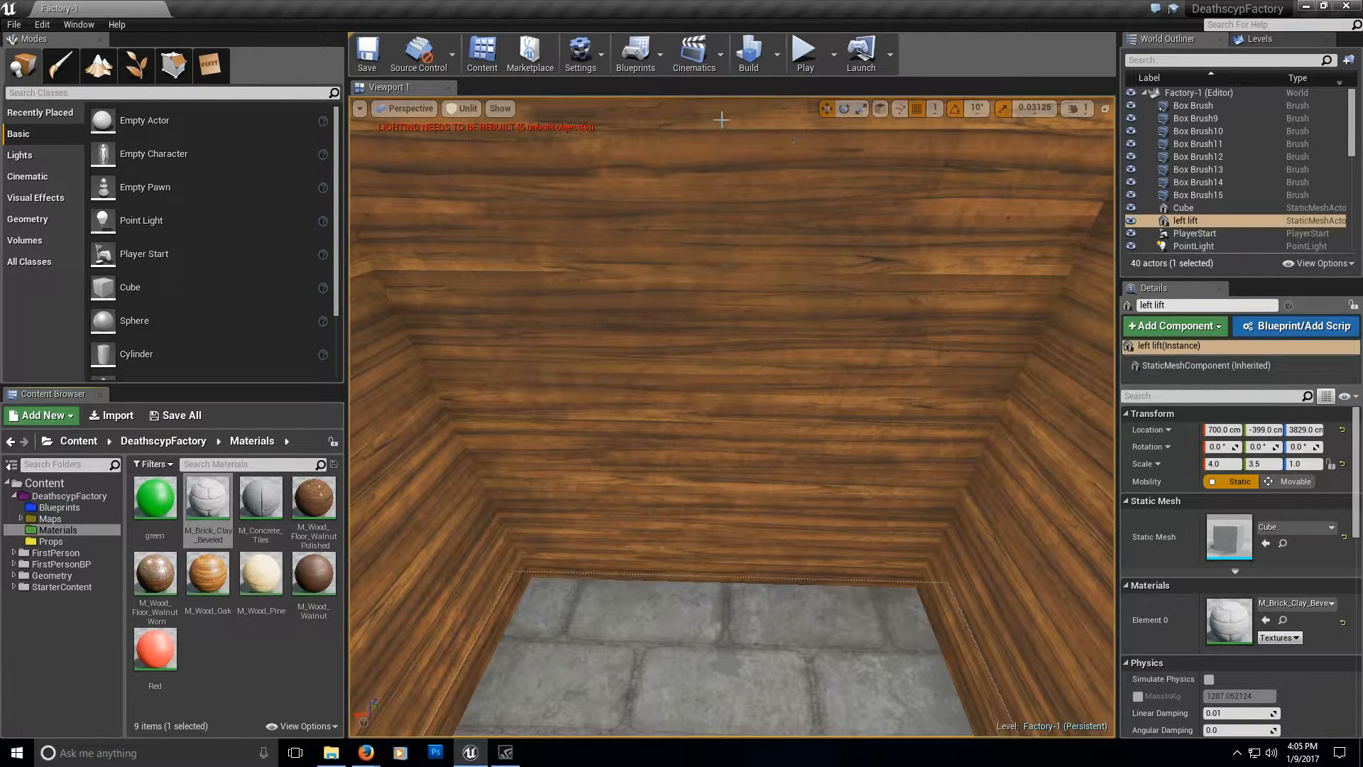
Add a legacy Matinee and resize its editor window so the left lift platform stays visible beside it.
click(722, 56)
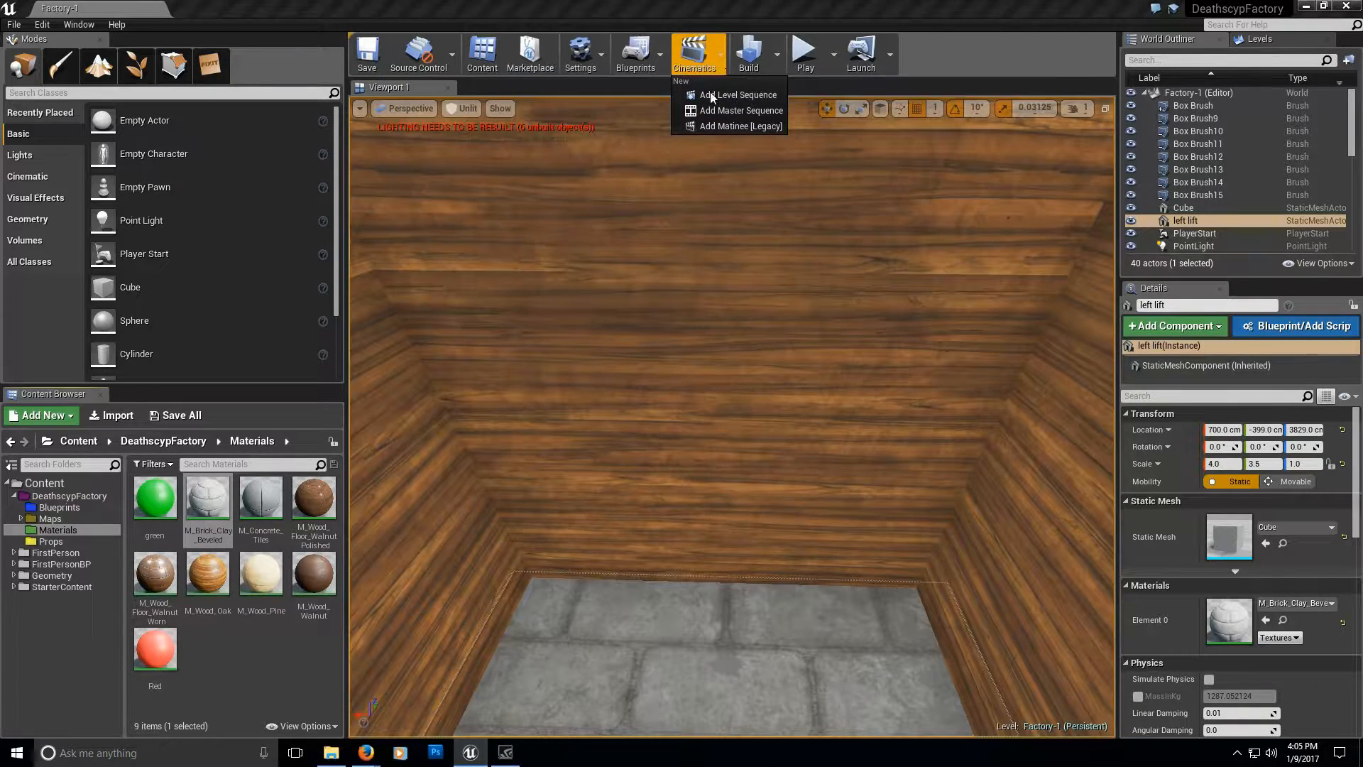
click(739, 126)
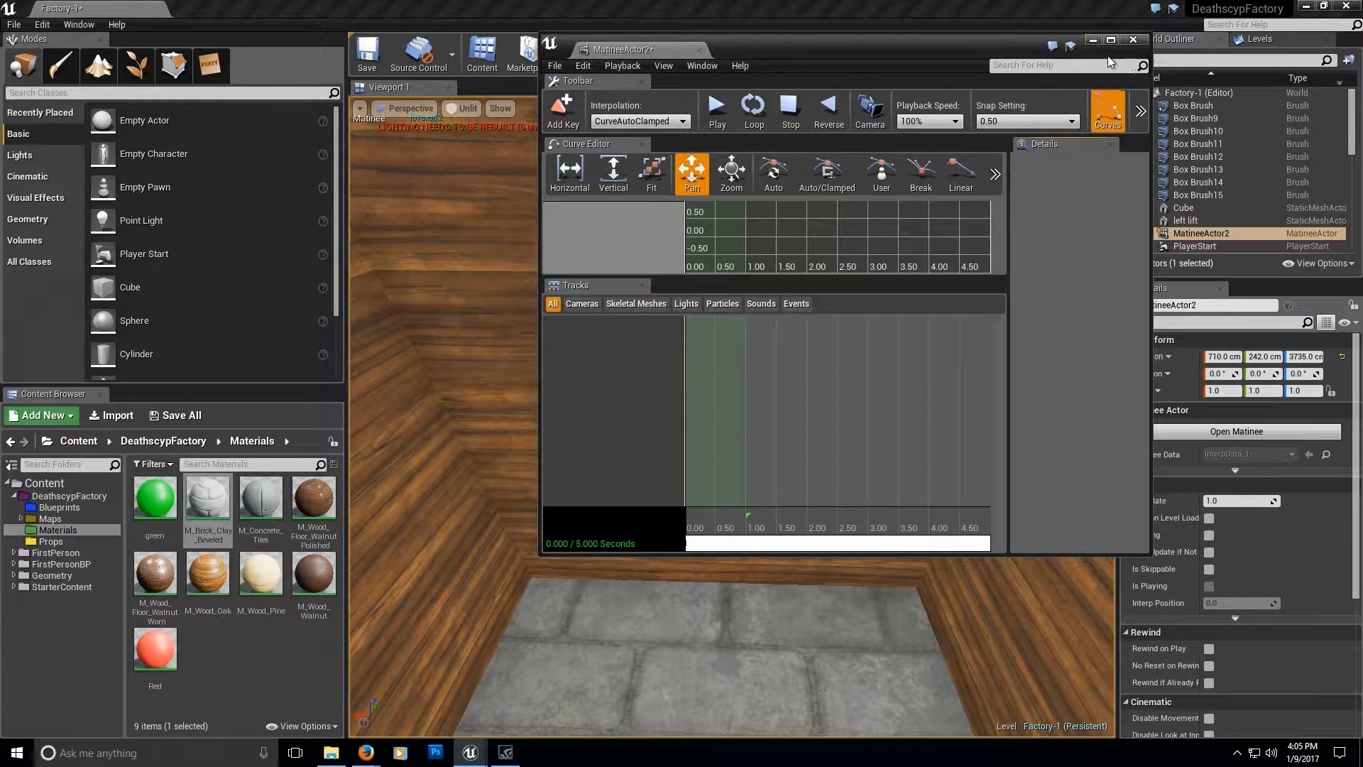
drag(855, 41, 1054, 17)
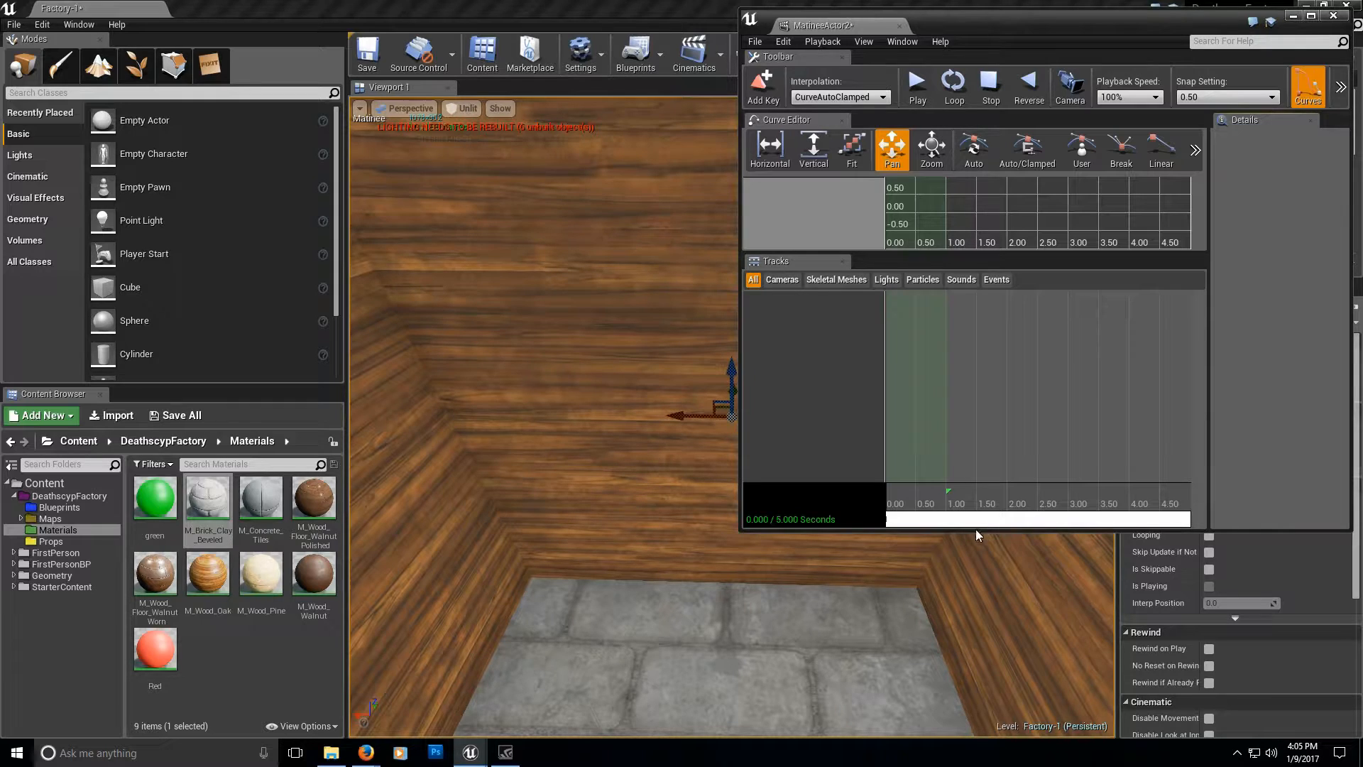
drag(838, 532, 839, 712)
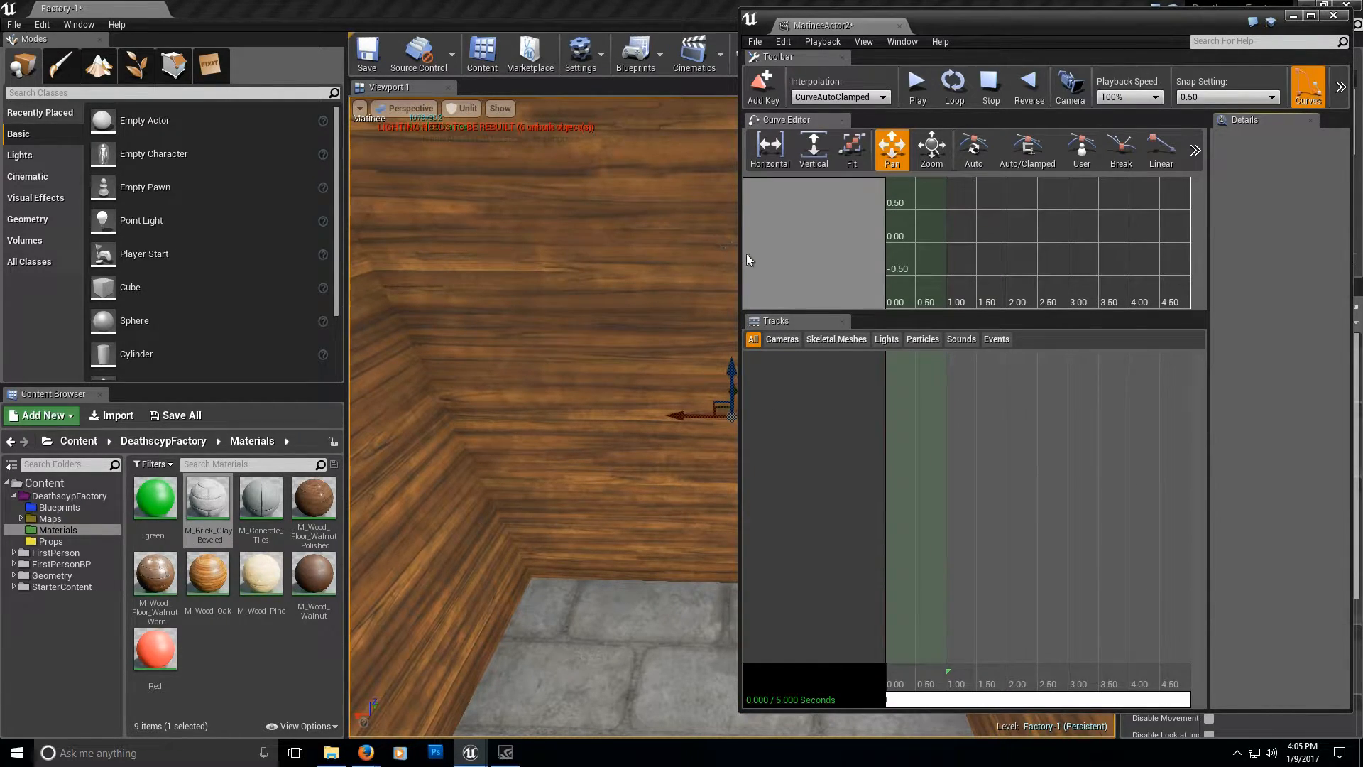
drag(741, 242, 533, 224)
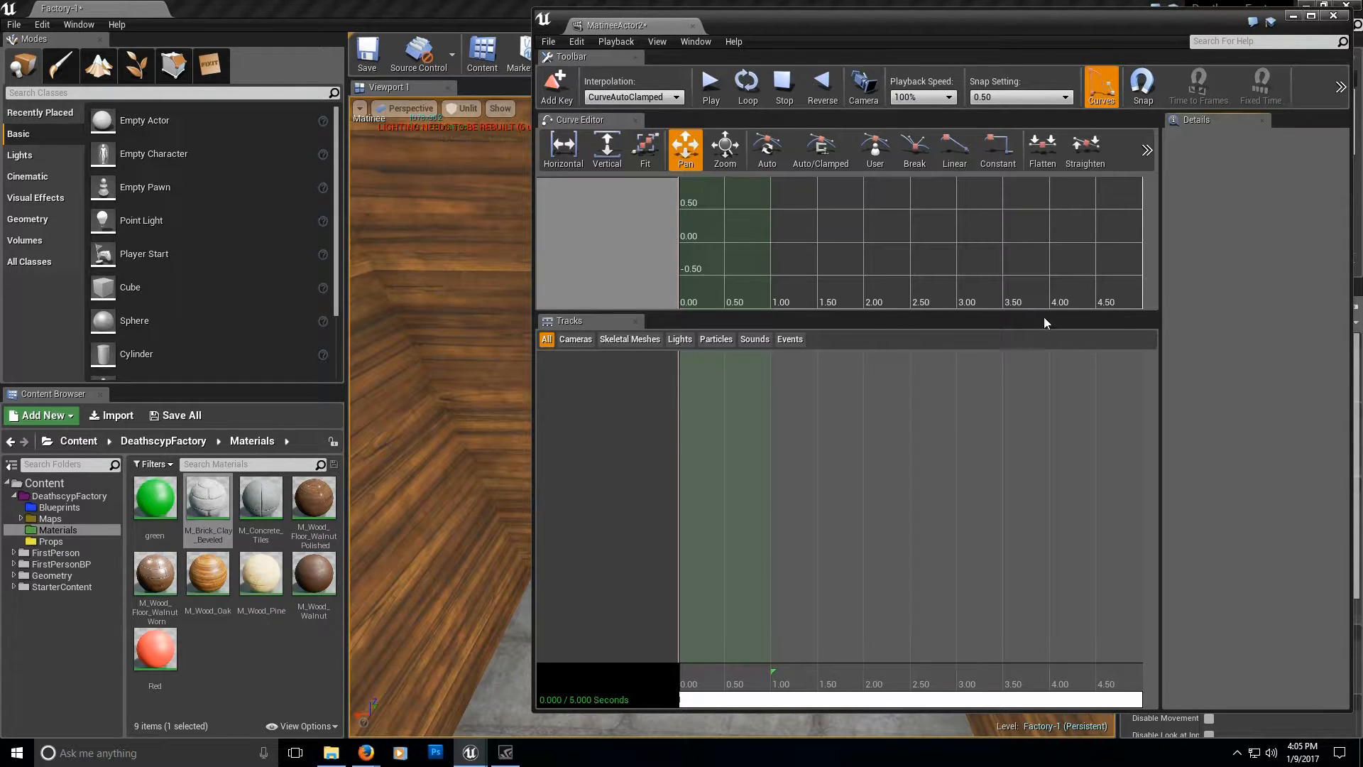
drag(809, 20, 808, 55)
right_drag(477, 489, 520, 462)
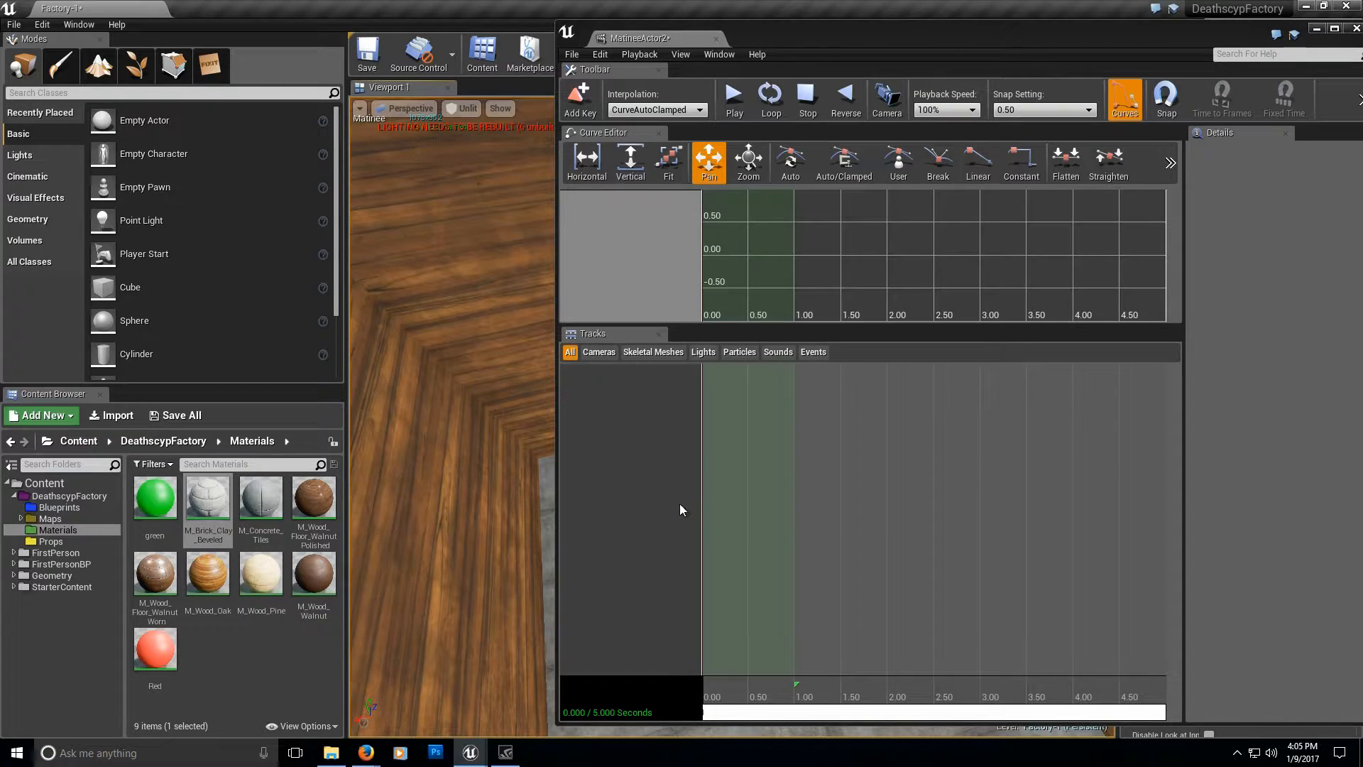
right_click(589, 380)
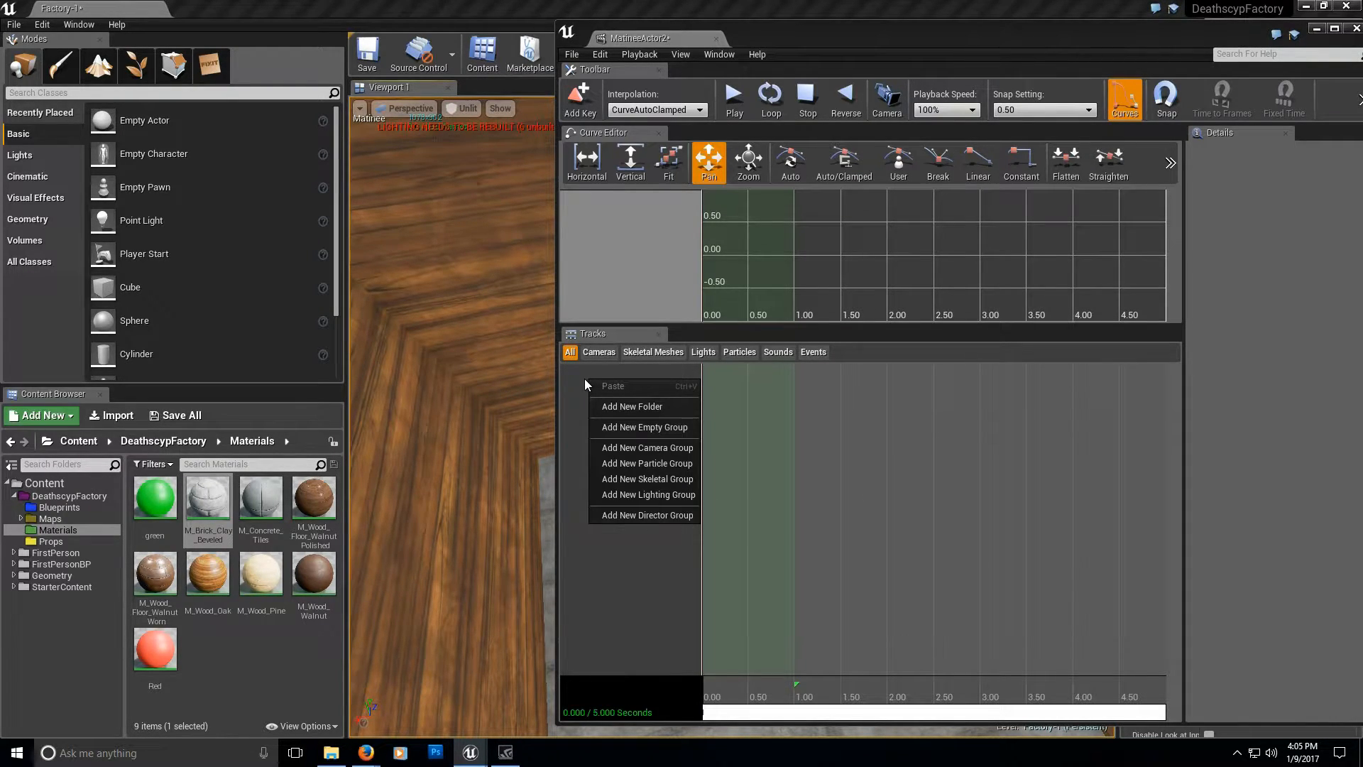
right_drag(447, 363, 445, 353)
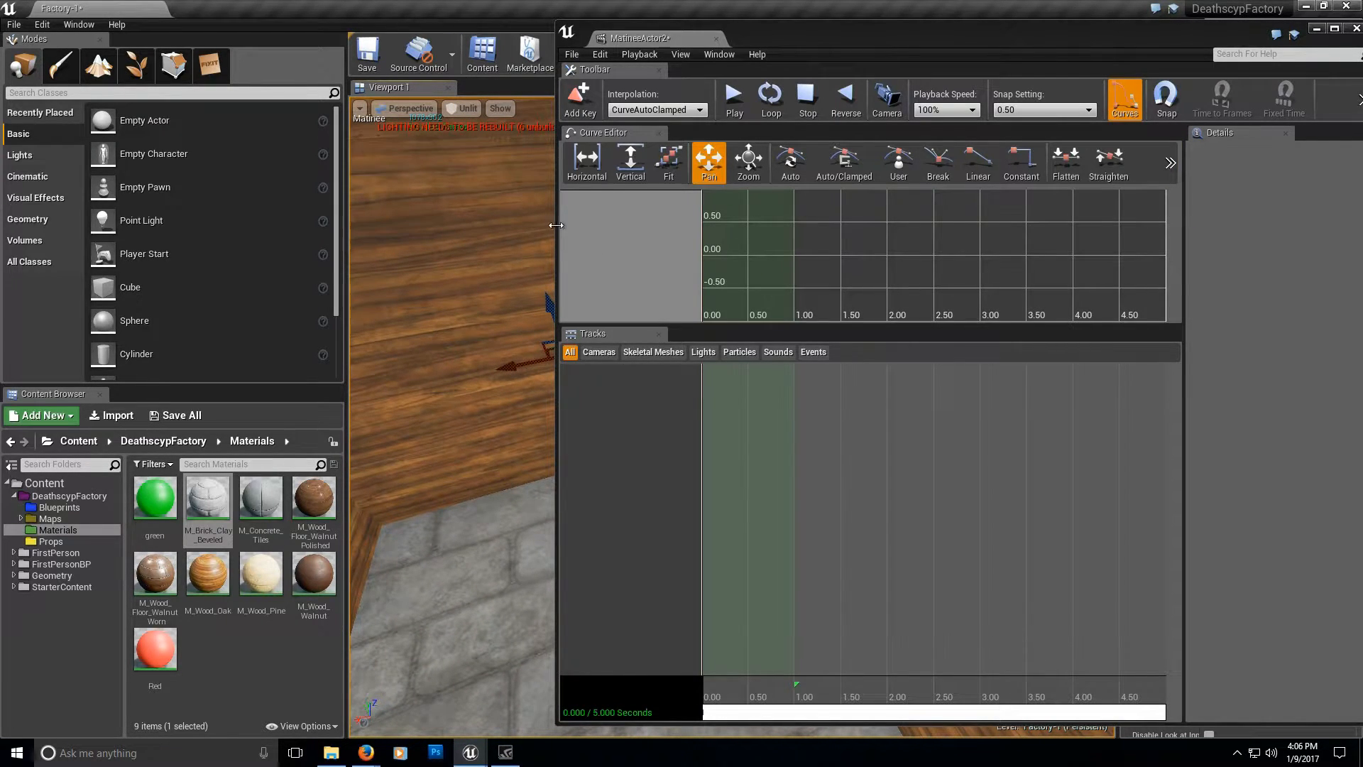
drag(558, 223, 834, 223)
right_drag(639, 319, 639, 319)
right_drag(629, 437, 629, 437)
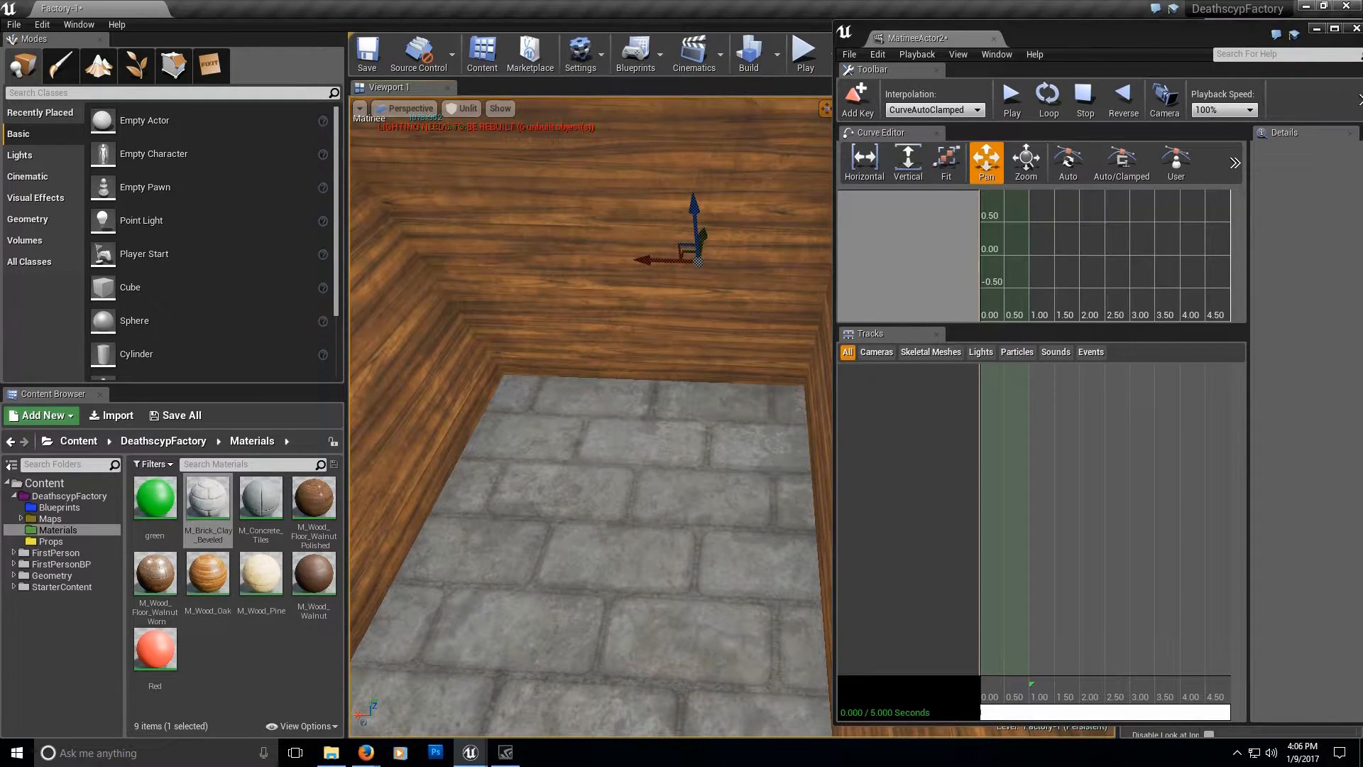
Select the left lift platform and add a new empty Matinee group named Left lift for it.
click(629, 437)
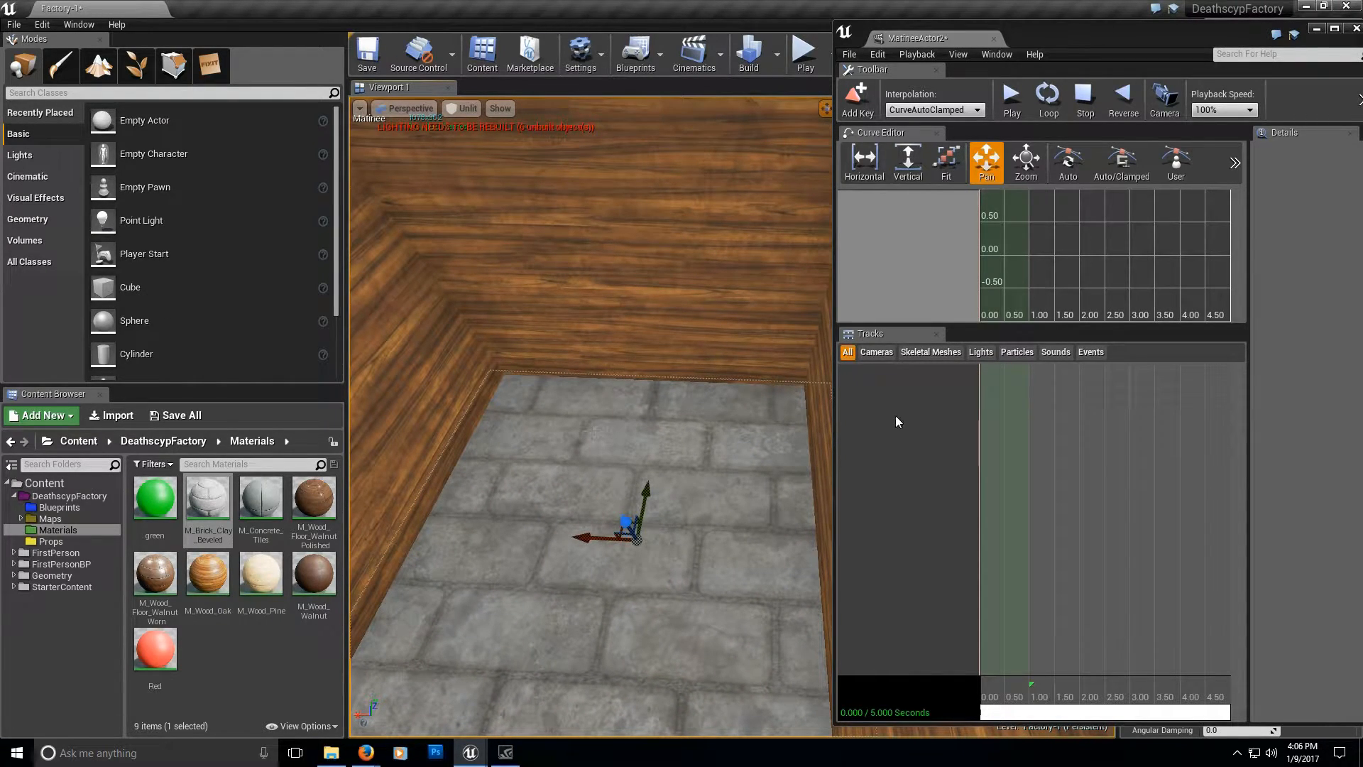
right_click(870, 391)
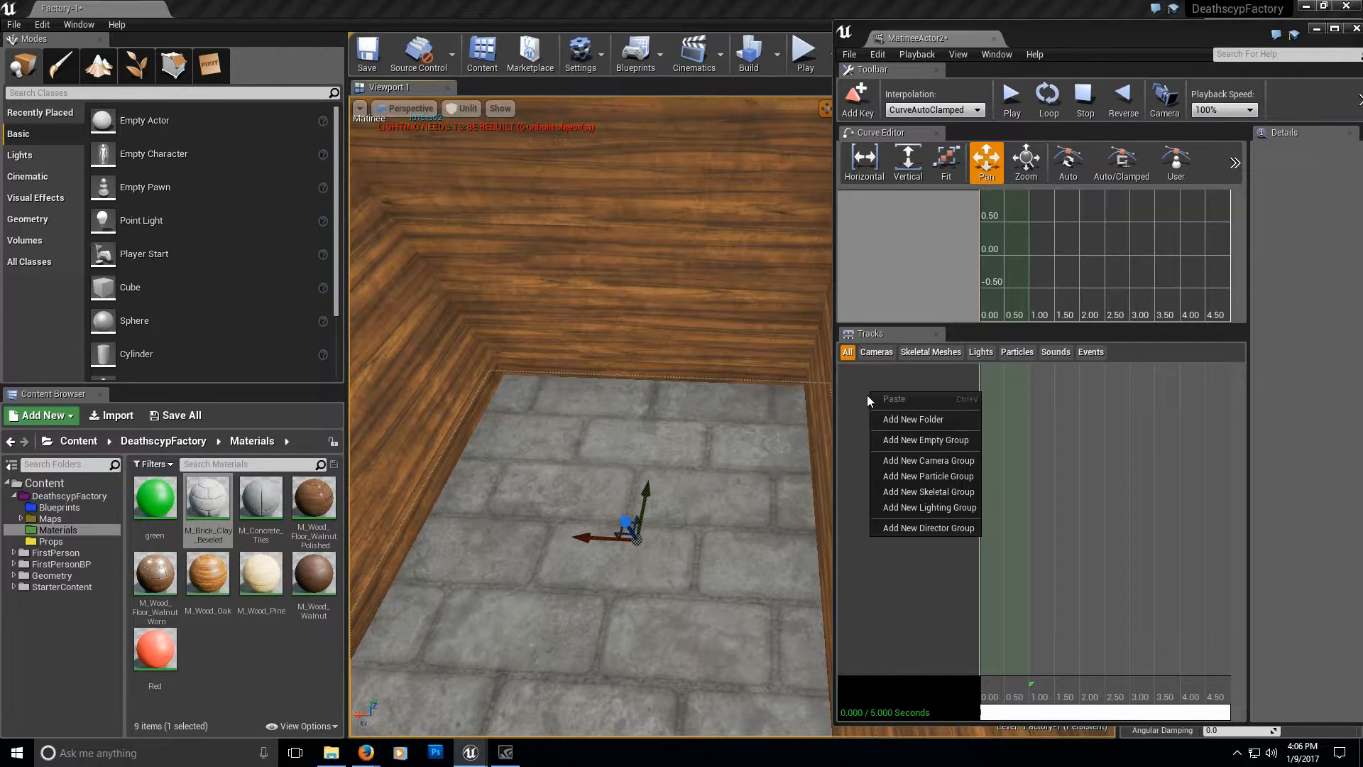
click(949, 441)
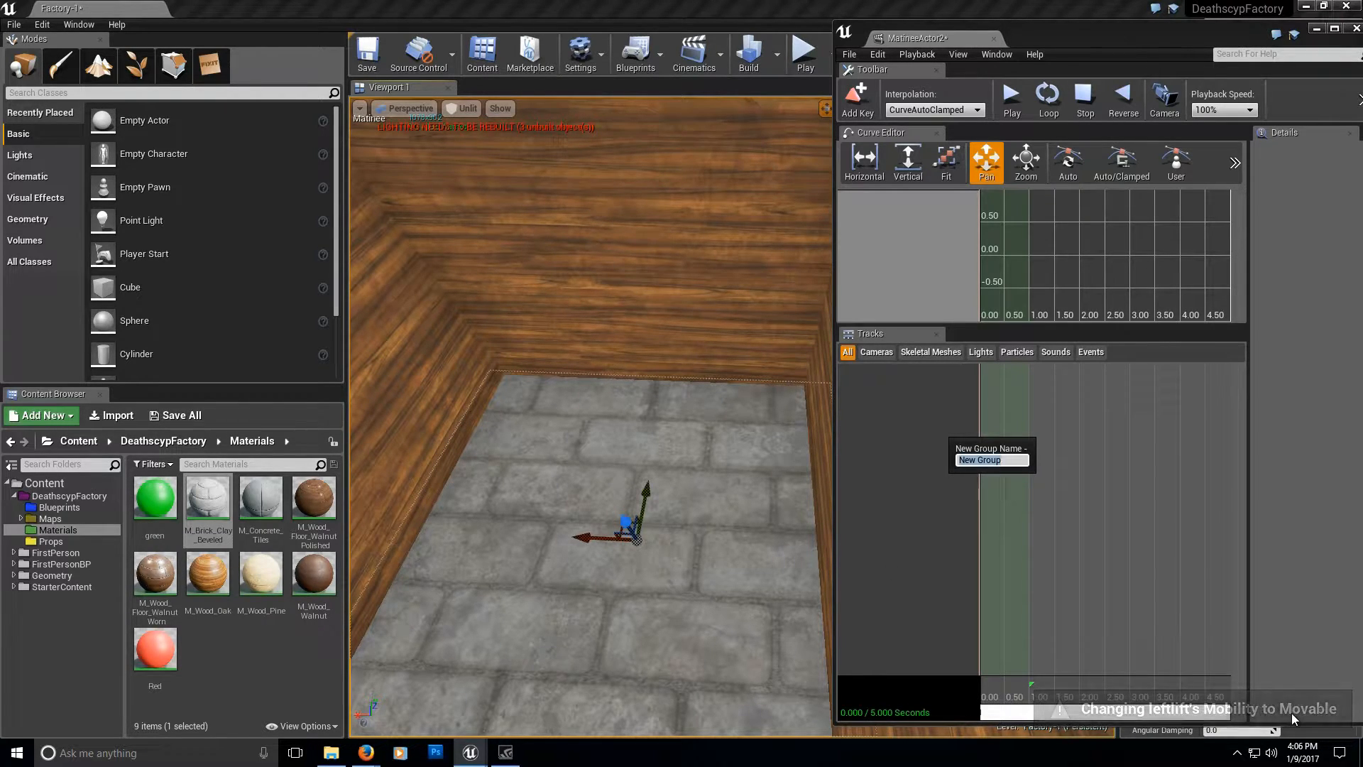
text(Left lift)
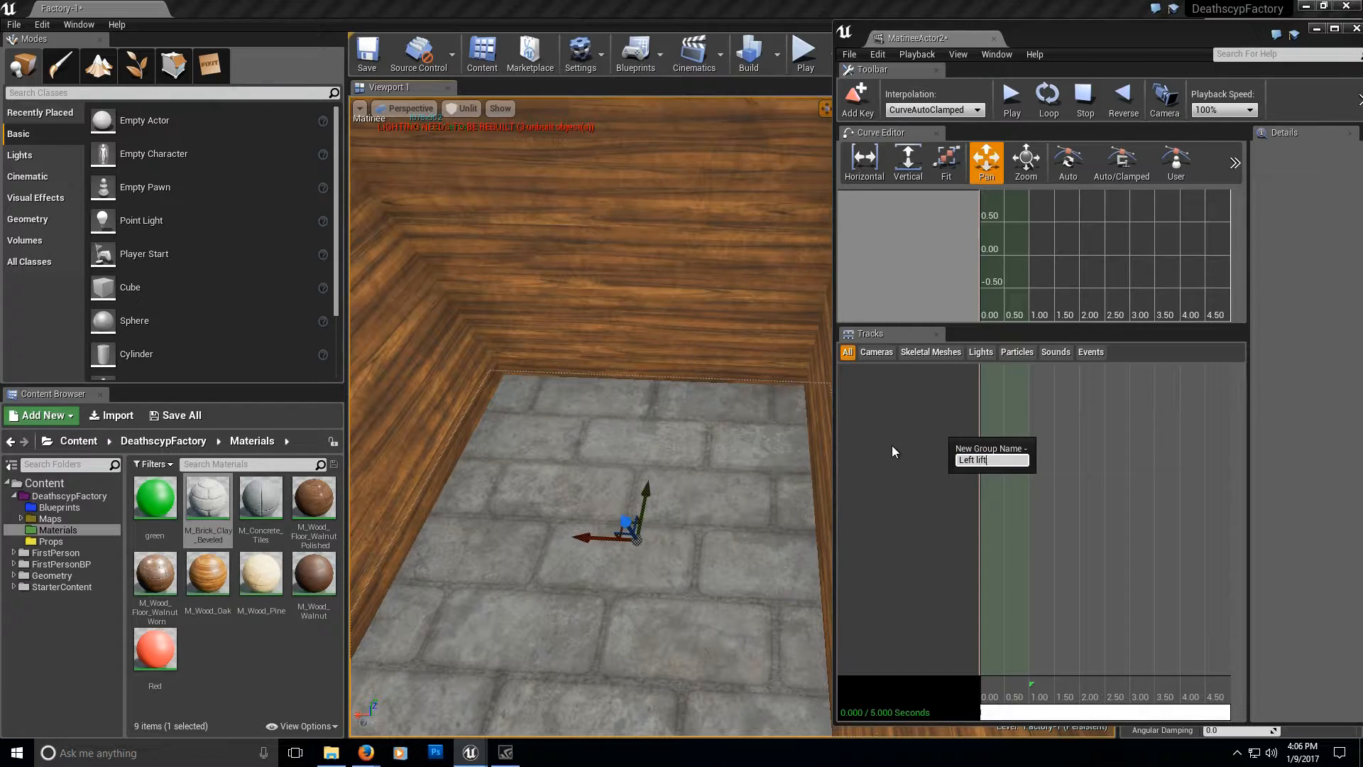
key(Return)
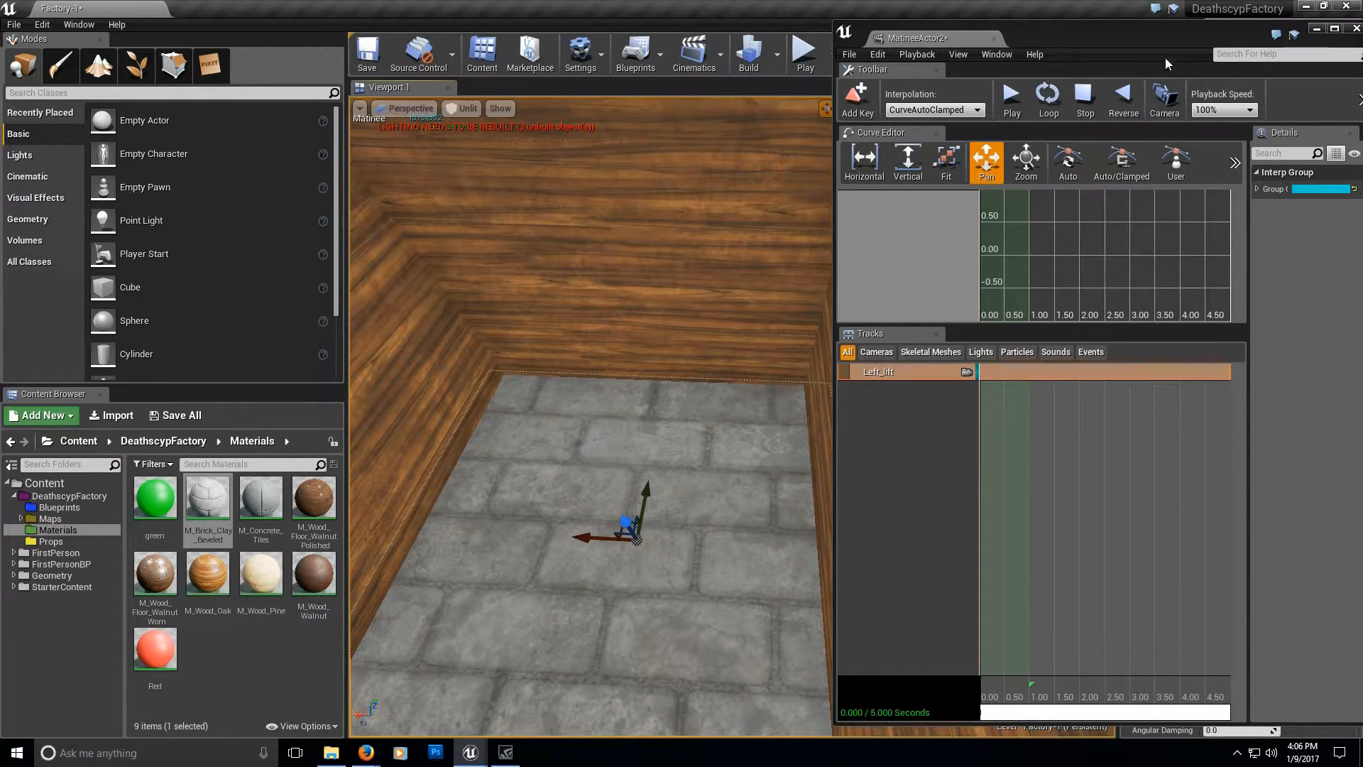
Keep the left lift platform visible beside the Matinee editor and add a new movement track to the Left_lift group.
drag(1183, 34, 404, 48)
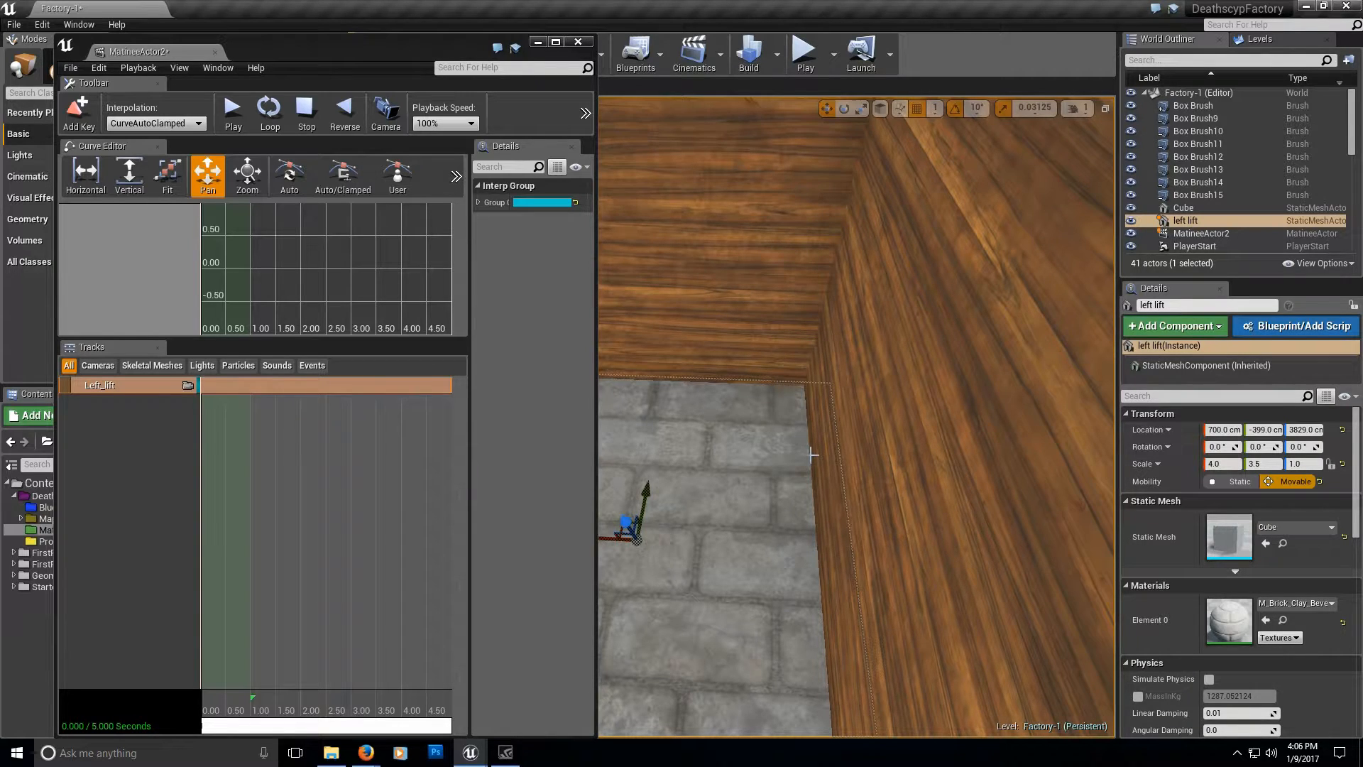
drag(364, 49, 1124, 36)
right_drag(736, 377, 738, 341)
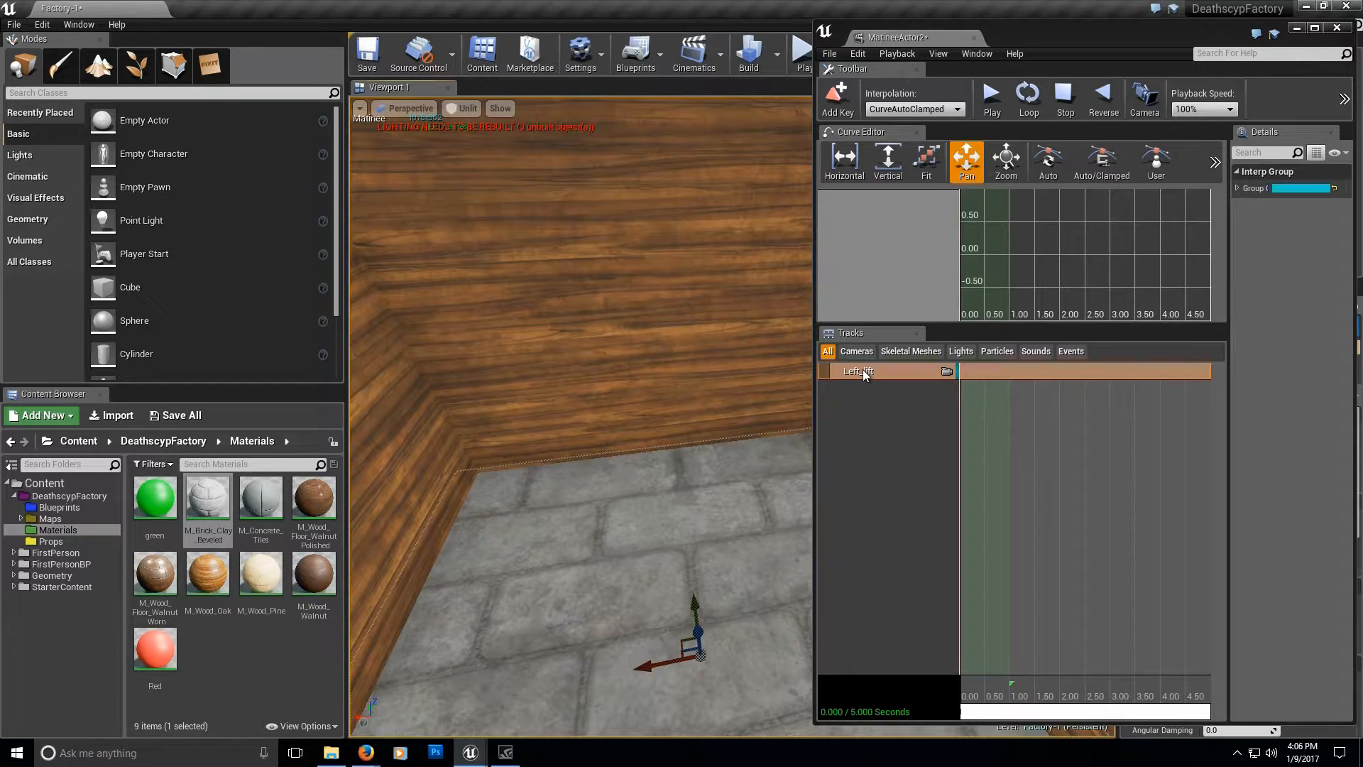
right_click(864, 372)
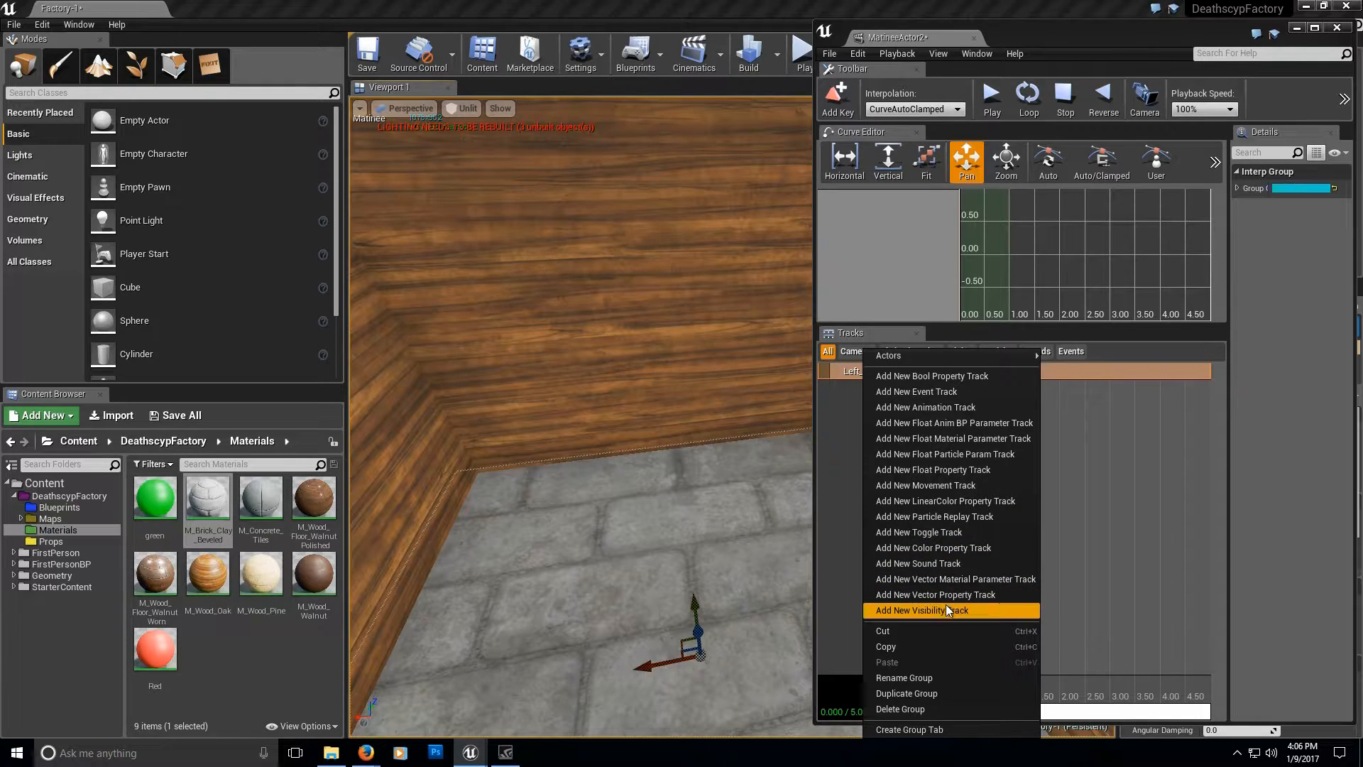
click(922, 486)
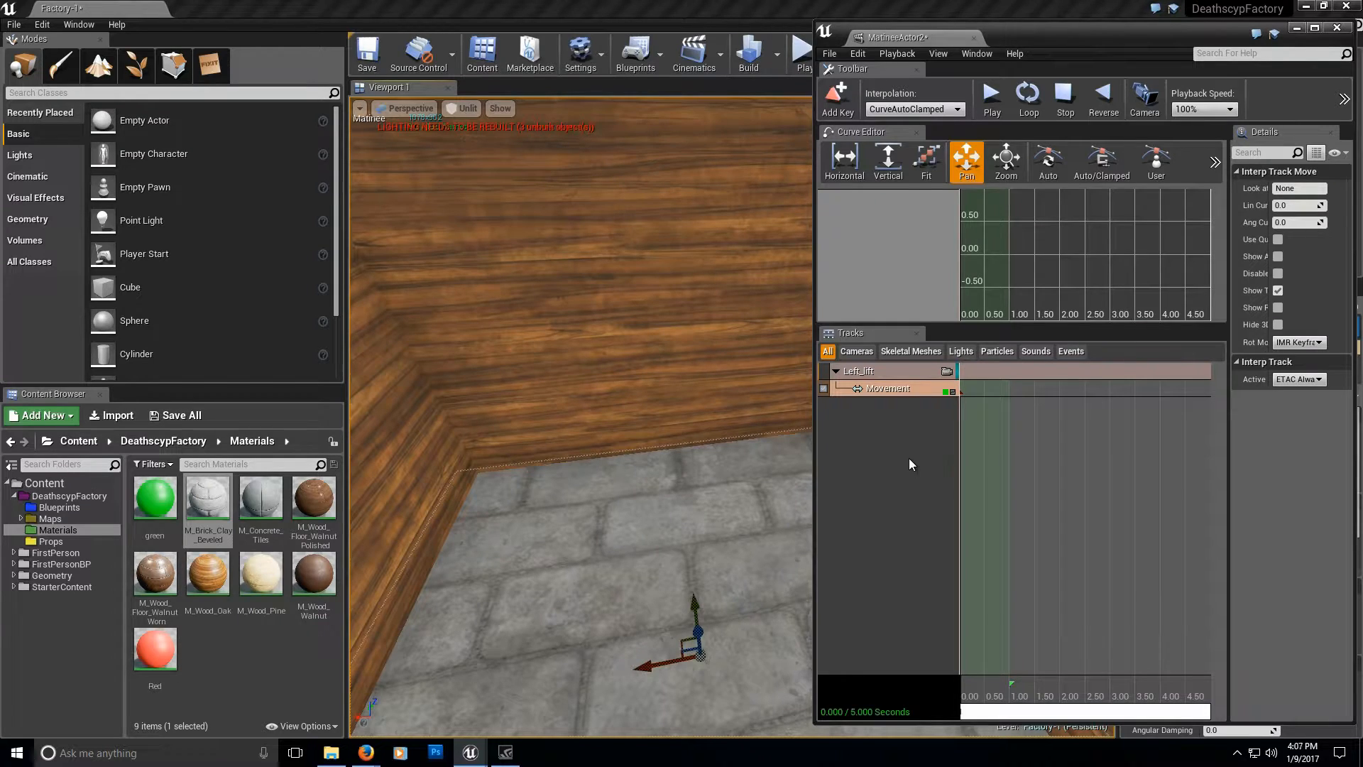
Shorten the Matinee sequence to about 2.01 seconds, matching the loop section's end to the sequence's end.
drag(1095, 28, 776, 25)
scroll(831, 508, down, 2)
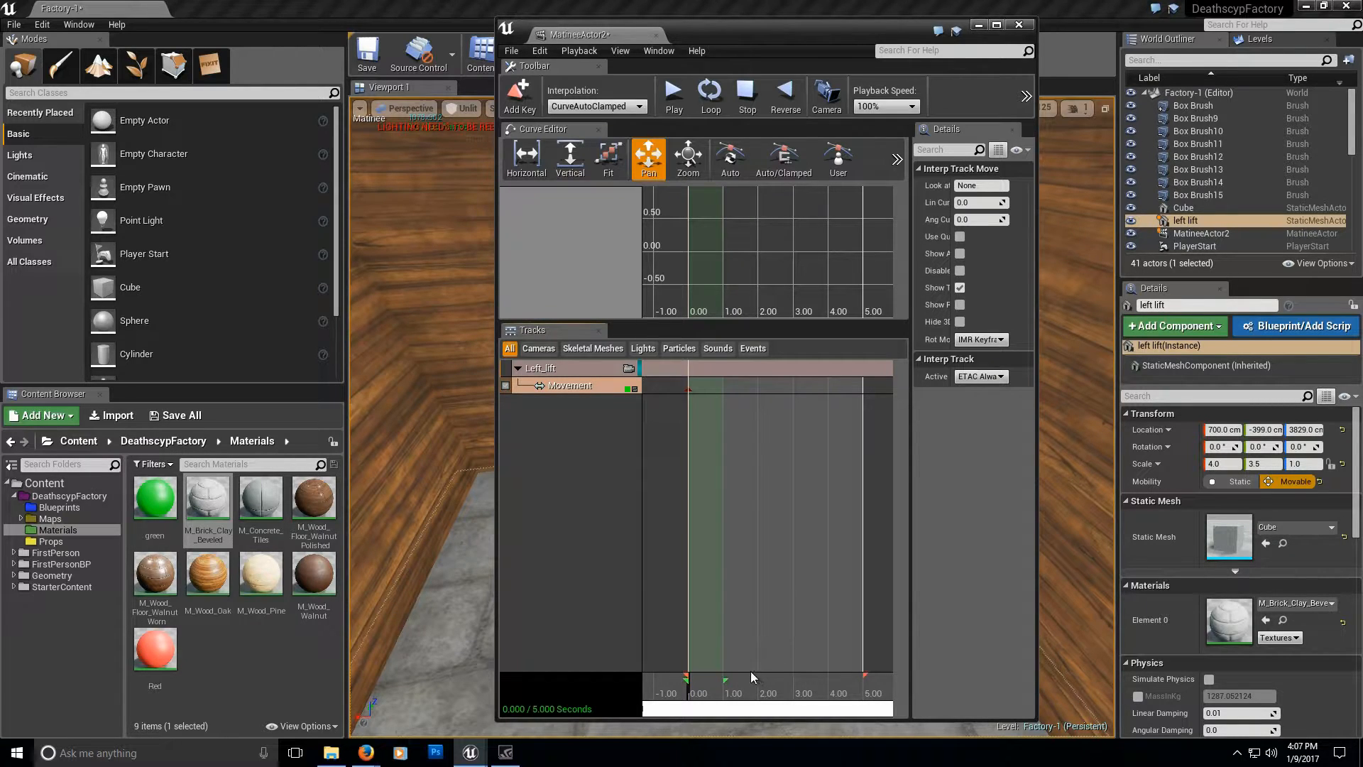
mouse_move(725, 678)
mouse_down()
mouse_move(820, 685)
mouse_move(749, 683)
mouse_move(795, 679)
mouse_move(765, 682)
mouse_up()
drag(864, 678, 760, 678)
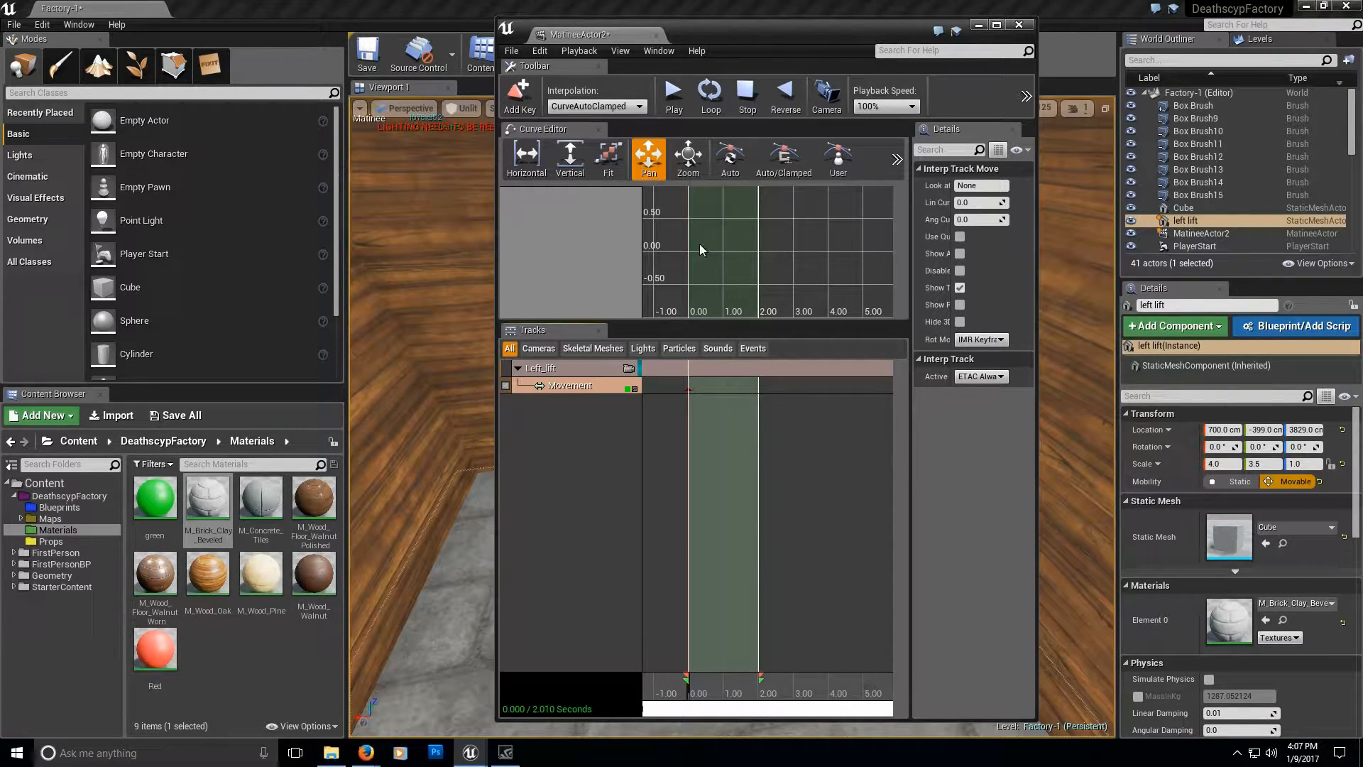
Add a keyframe to the Movement track at the end of the sequence, at about 2.01 s.
click(996, 25)
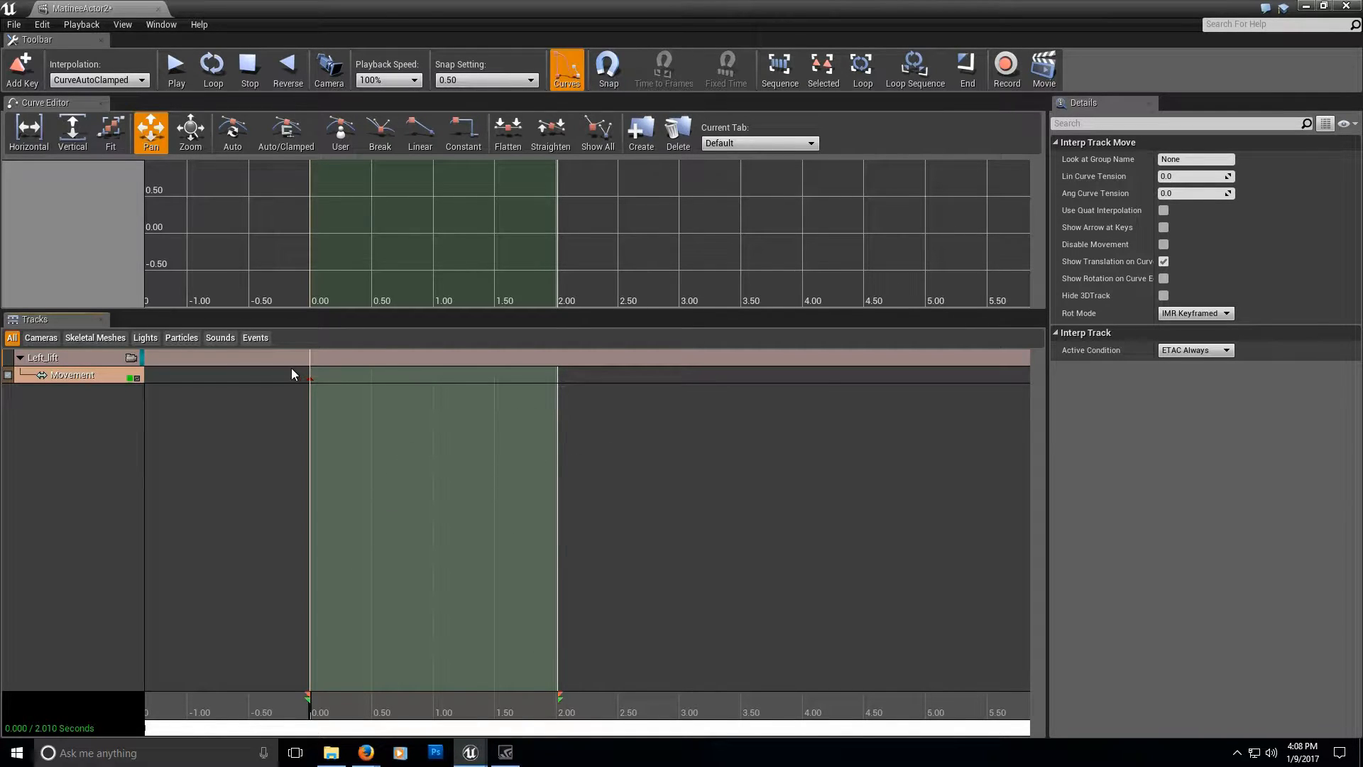
click(312, 380)
click(557, 384)
click(558, 712)
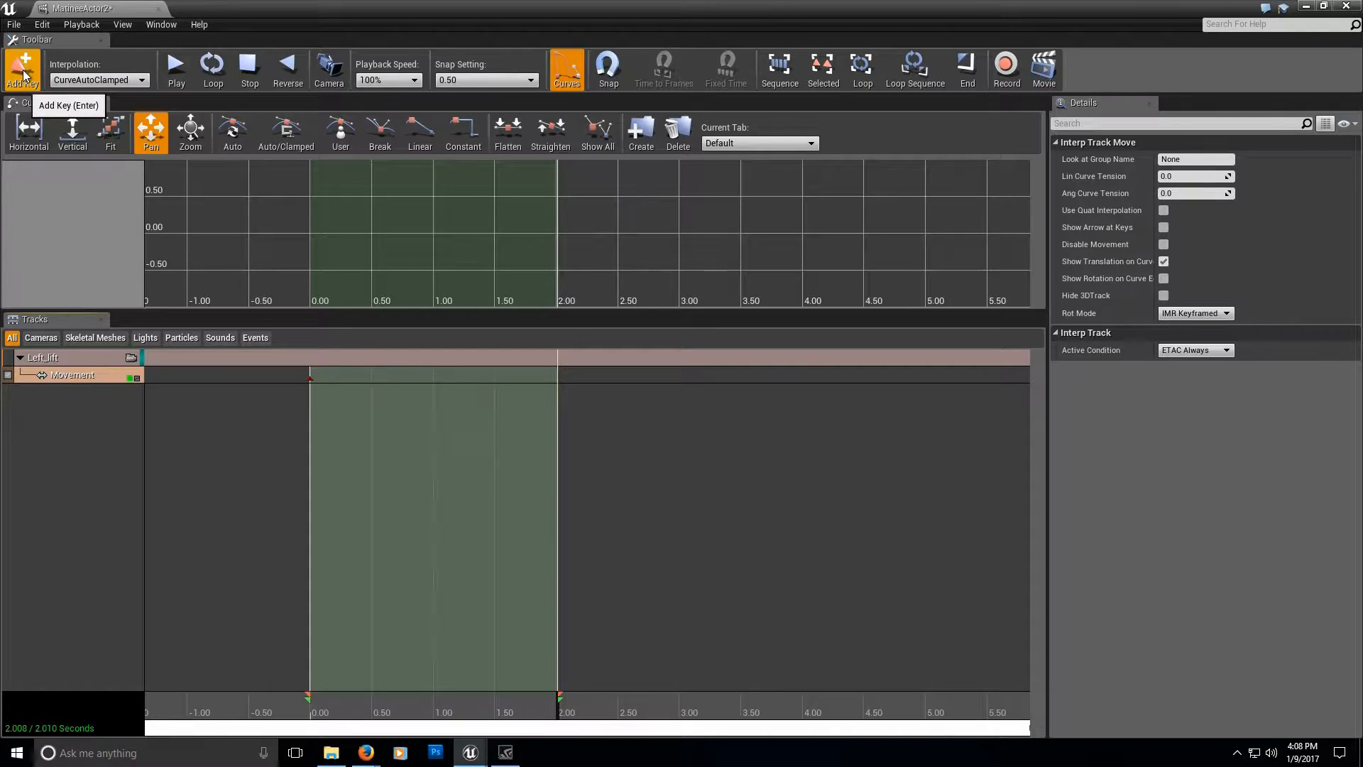
key(Return)
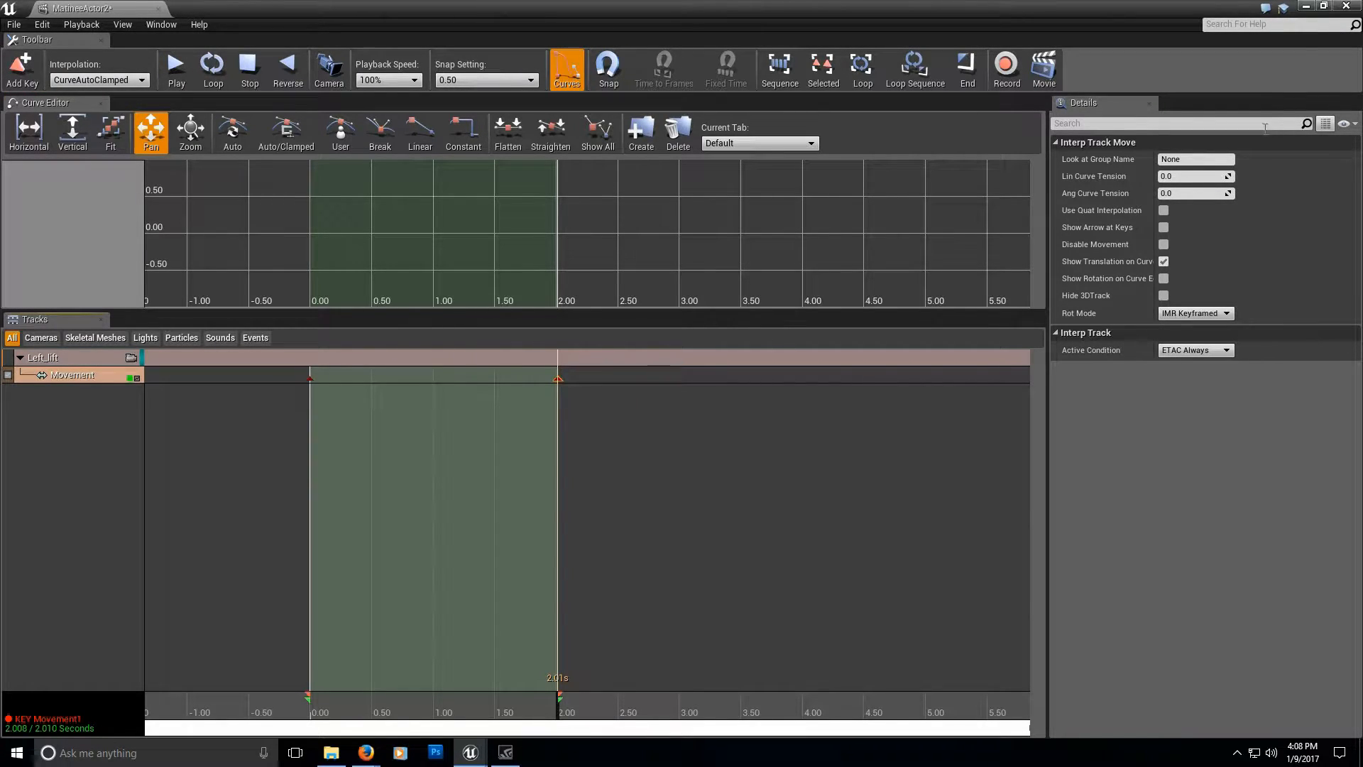
Raise the left lift platform up its shaft to the upper floor as the end keyframe's position.
click(1324, 6)
drag(775, 35, 1092, 24)
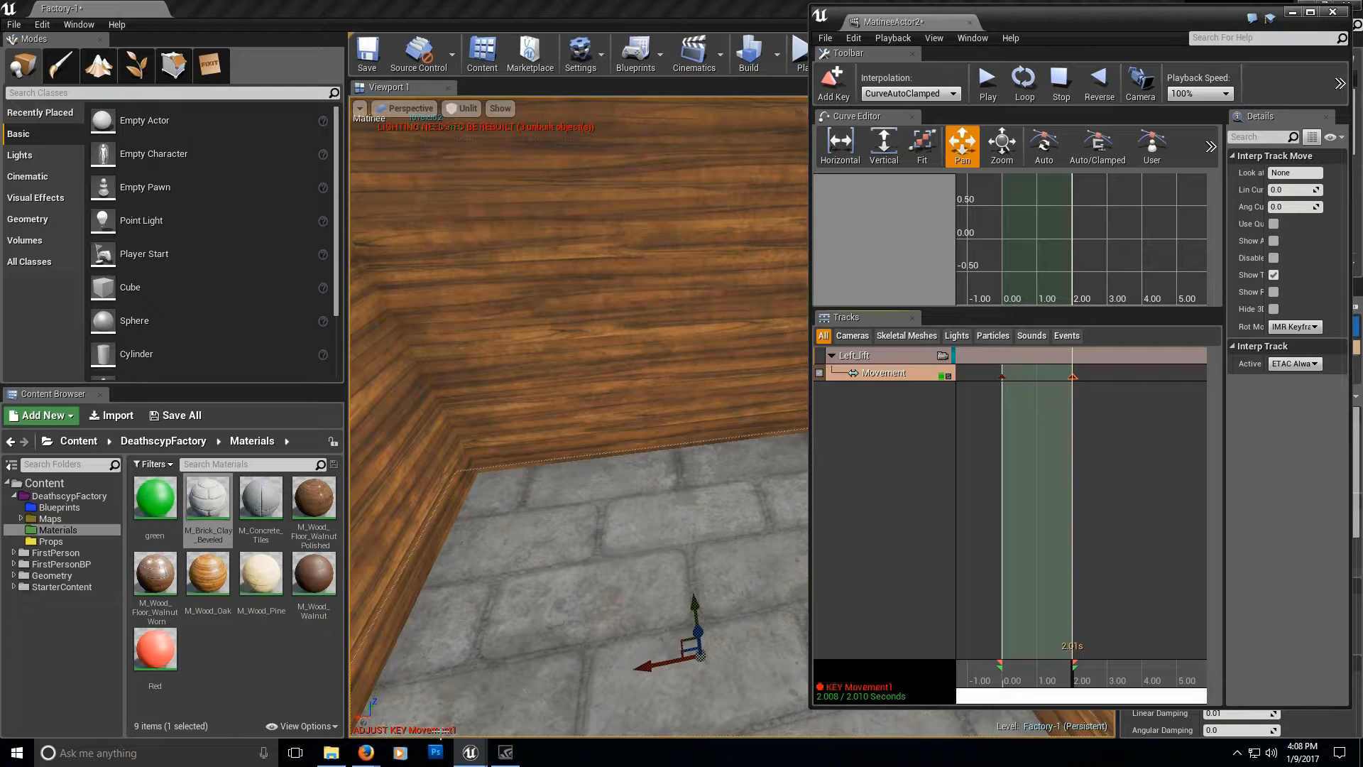
mouse_move(735, 135)
right_down()
mouse_move(735, 122)
mouse_move(733, 140)
right_up()
drag(622, 528, 539, 209)
right_drag(518, 331, 519, 316)
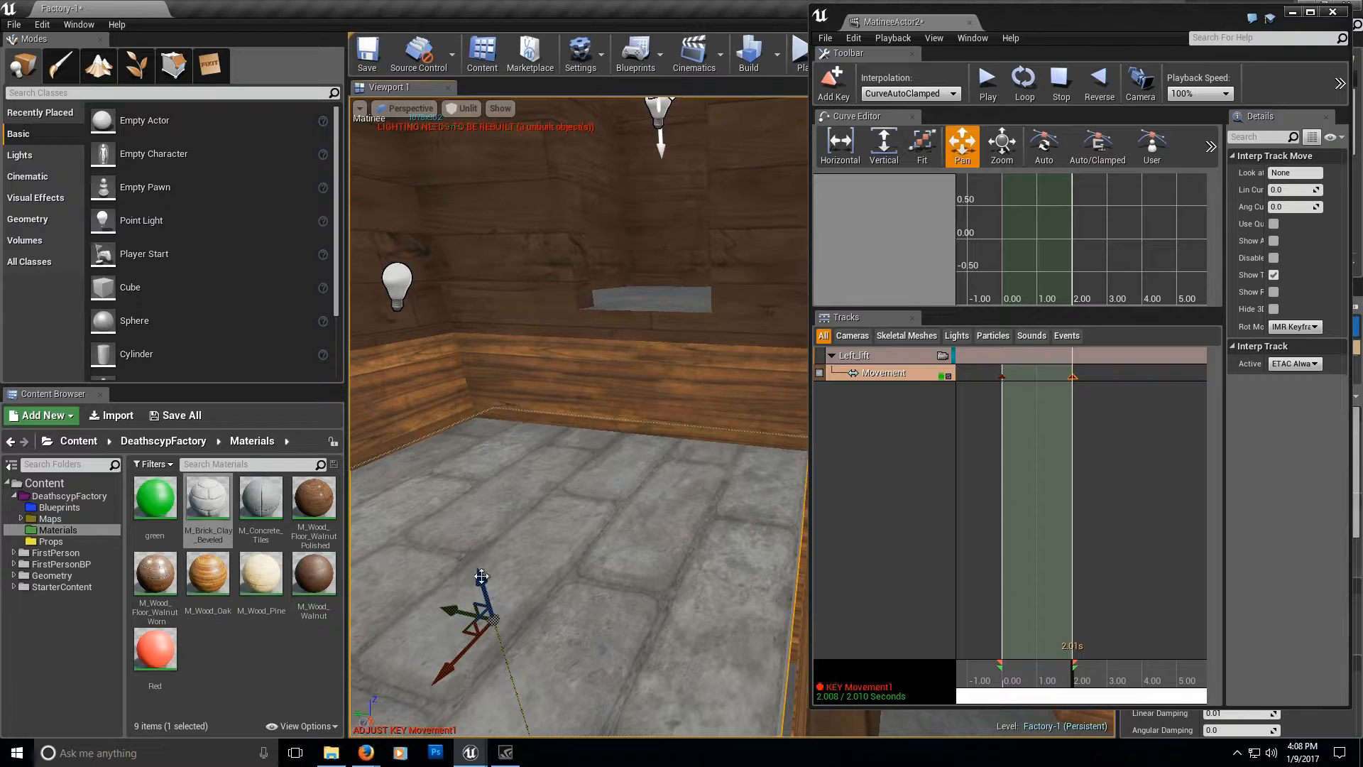
drag(480, 579, 455, 392)
key(w)
right_drag(454, 392, 397, 408)
Play the Matinee to preview the lift's movement, close its editor and save all changes.
click(1072, 93)
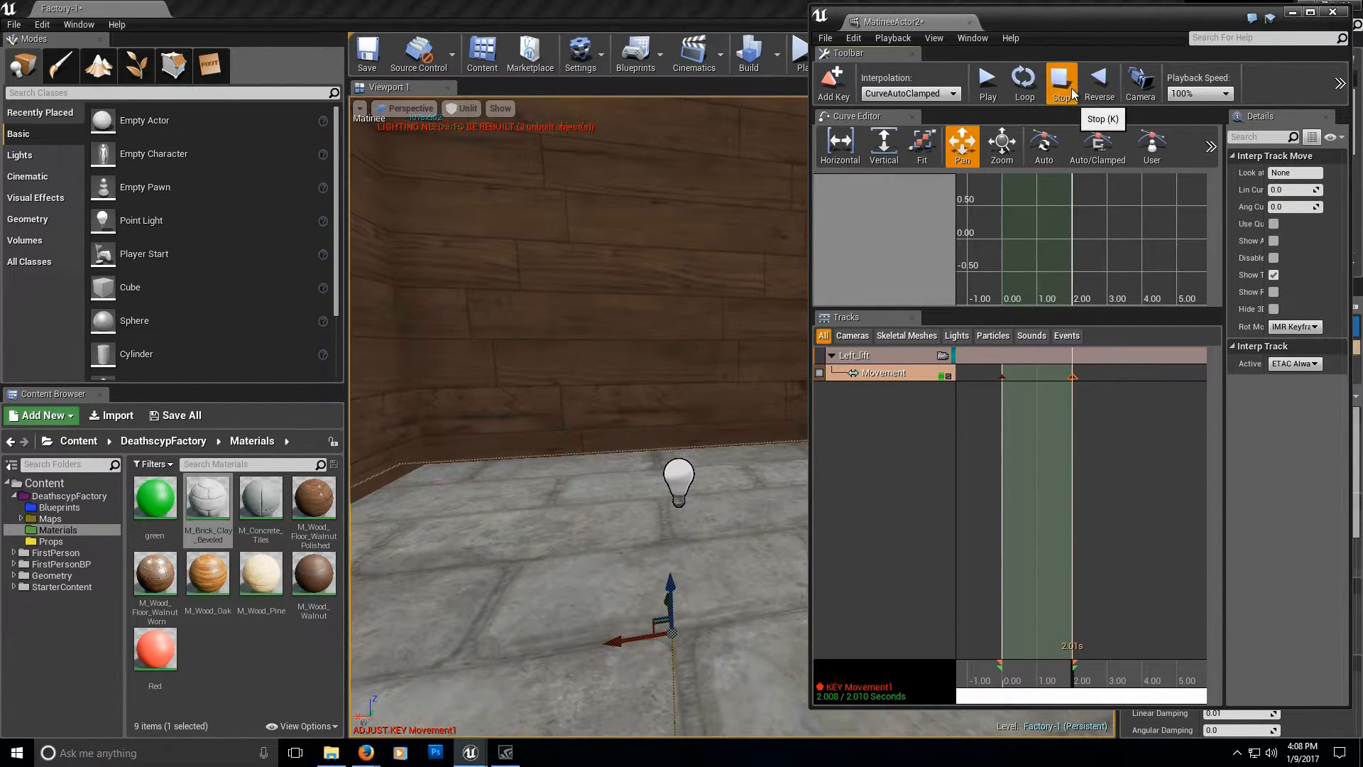
click(991, 81)
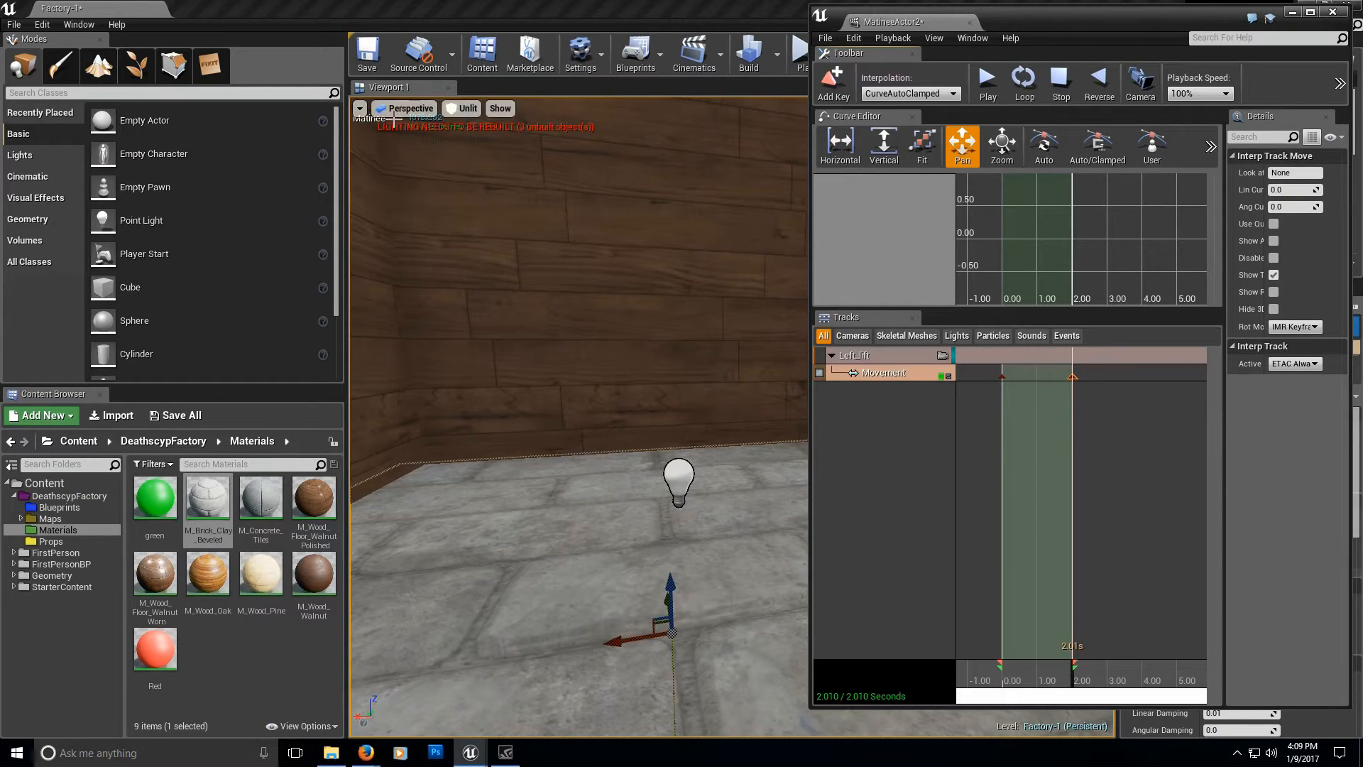
click(1333, 12)
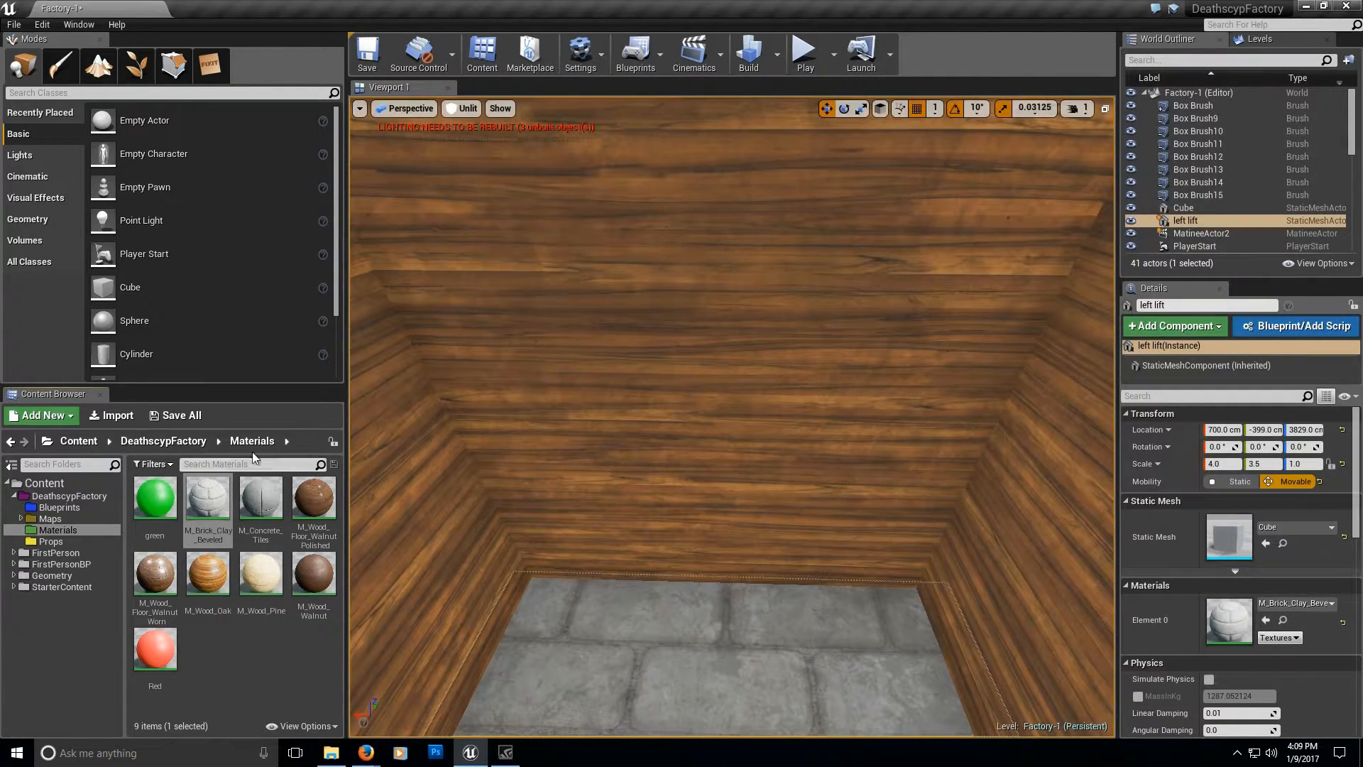
click(178, 415)
click(787, 505)
Find the trigger classes and place a Trigger Volume above the left lift platform at about X 715, Y -316, Z 3983 cm.
right_drag(784, 504, 739, 551)
right_drag(598, 383, 641, 389)
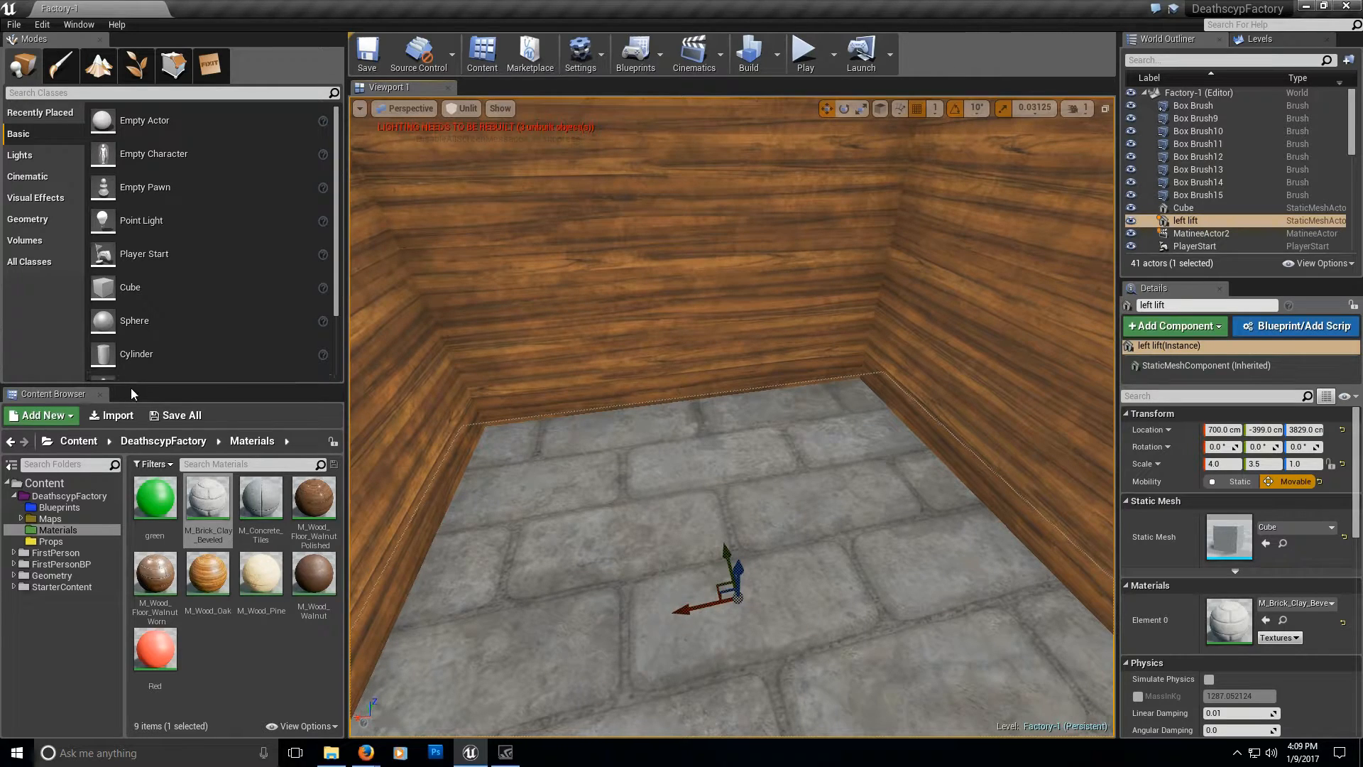
click(32, 93)
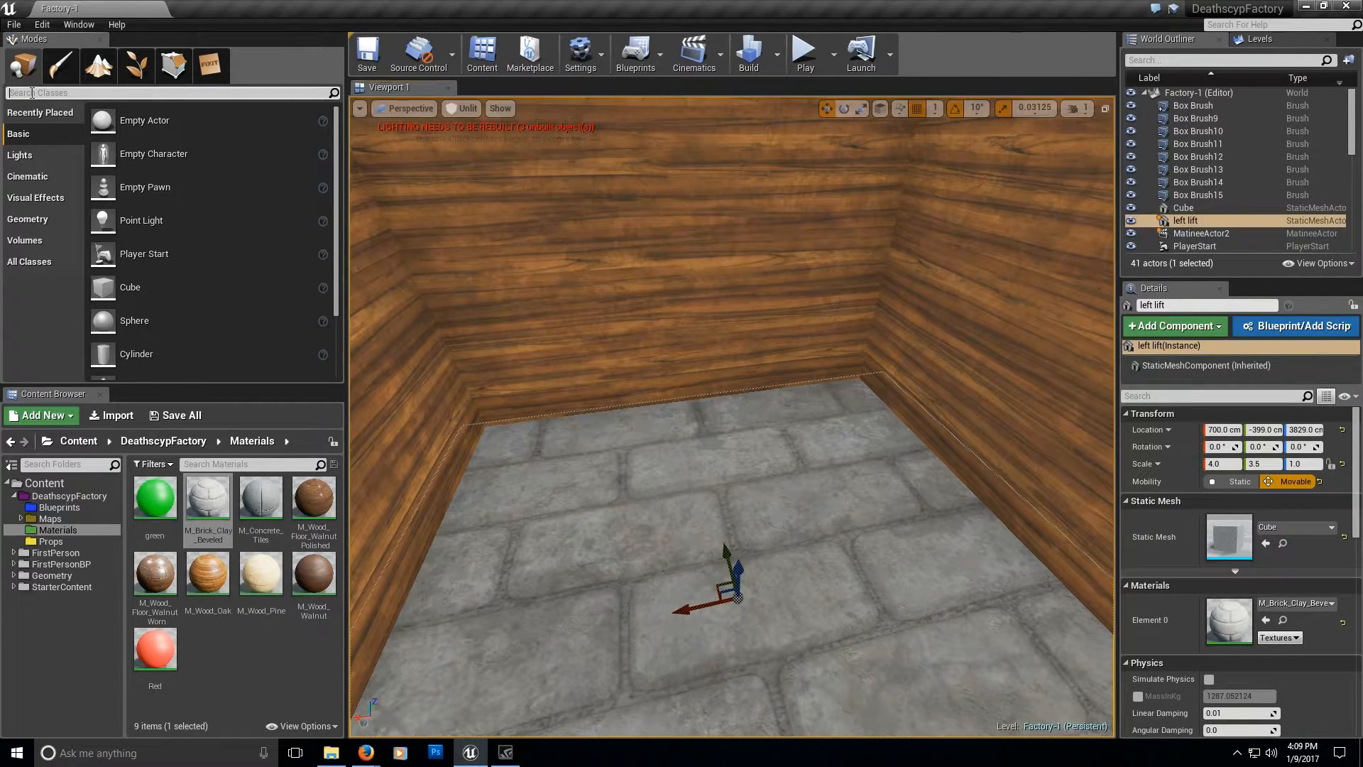
text(trigger)
drag(693, 363, 693, 287)
right_drag(694, 287, 894, 358)
drag(796, 385, 751, 381)
Scale the trigger volume along Y to 0.84375.
right_drag(750, 381, 532, 383)
key(e)
key(r)
drag(730, 371, 706, 347)
key(w)
key(r)
key(w)
Examine from several sides how the trigger volume sits in the lift shaft above the platform.
right_drag(706, 347, 745, 303)
key(w)
key(s)
key(w)
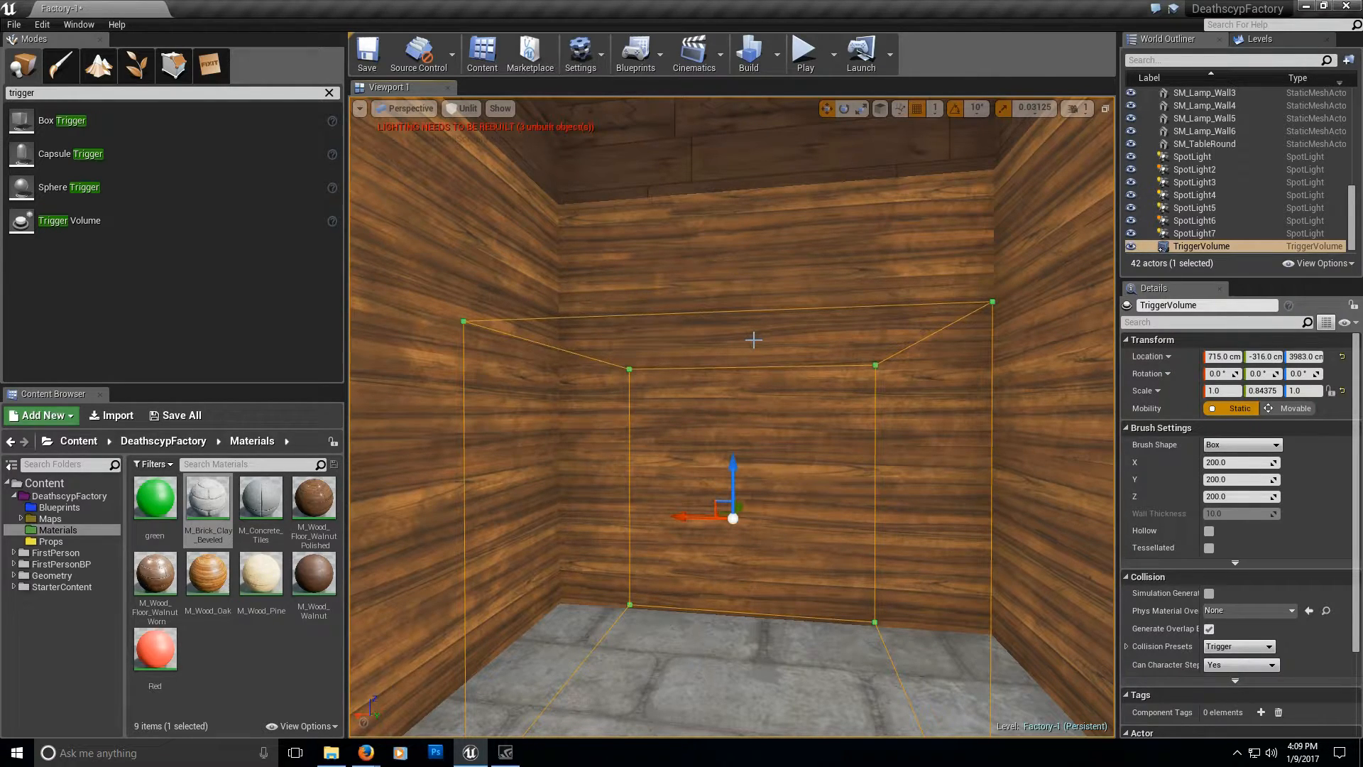
mouse_move(760, 340)
right_down()
mouse_move(735, 454)
mouse_move(735, 398)
mouse_move(728, 415)
mouse_move(767, 355)
right_up()
key(s)
key(f)
key(s)
right_drag(786, 254, 785, 255)
key(w)
right_drag(792, 347, 791, 347)
key(s)
key(w)
right_drag(669, 500, 669, 500)
right_drag(861, 425, 861, 424)
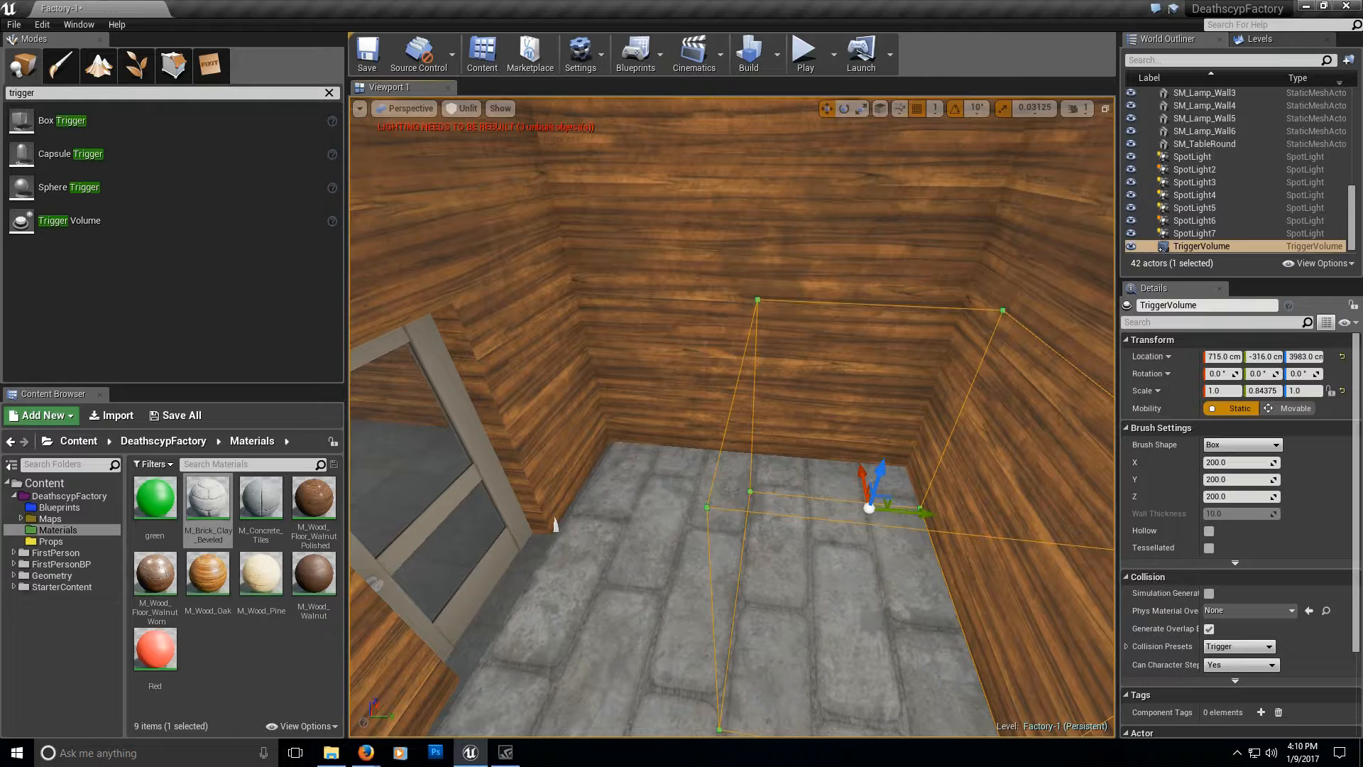
key(a)
right_drag(691, 485, 681, 485)
right_drag(569, 523, 569, 524)
Rename the trigger volume as Left lift and save all changes.
click(1207, 305)
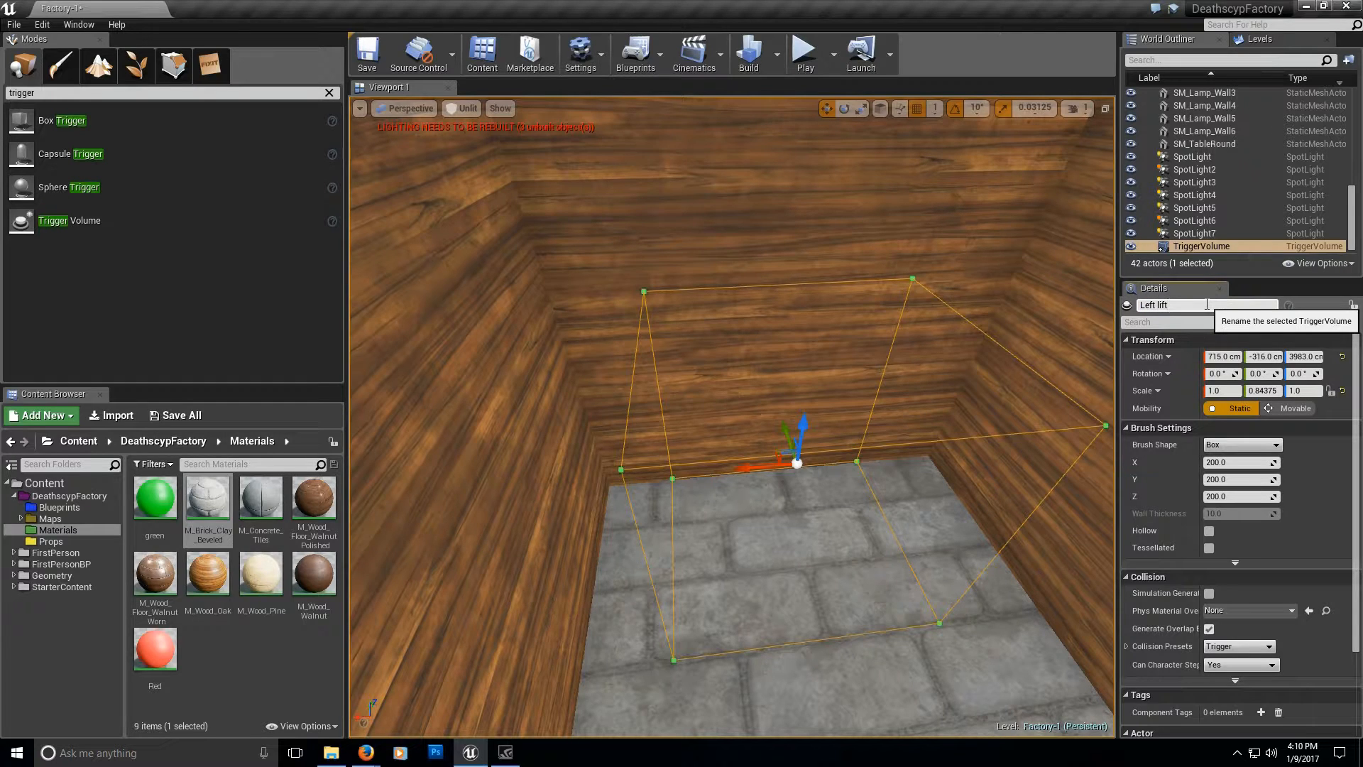
key(Return)
click(185, 411)
click(810, 509)
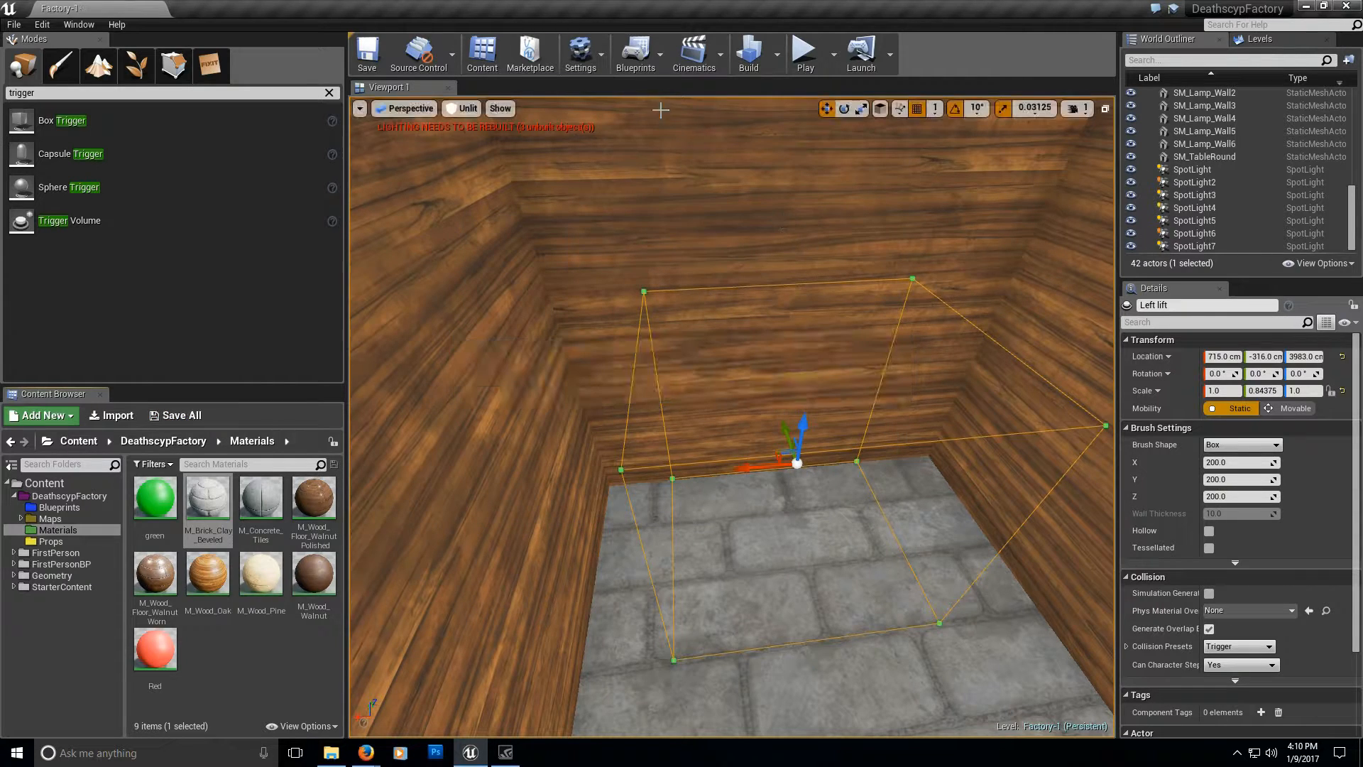
Open the Level Blueprint in a full-size window with the Left lift trigger volume still selected in the level.
click(659, 60)
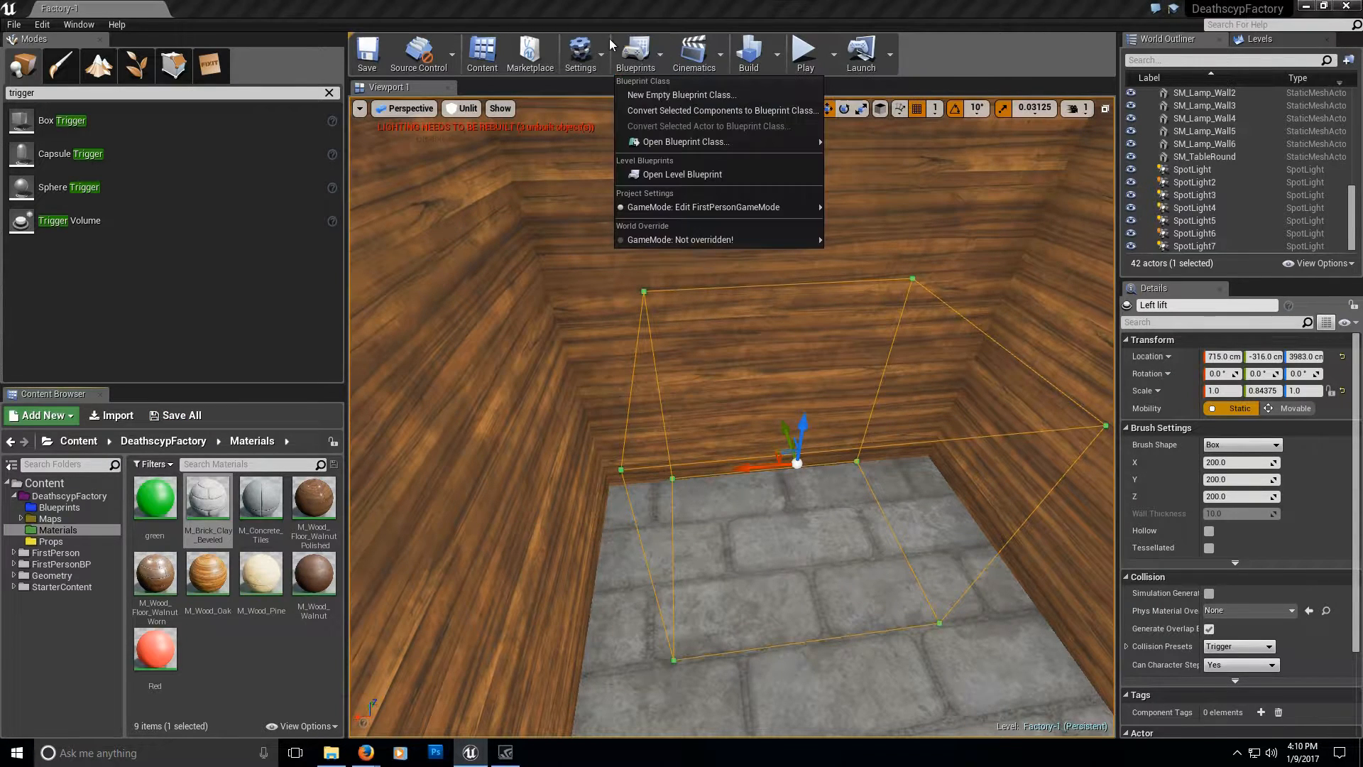
click(689, 178)
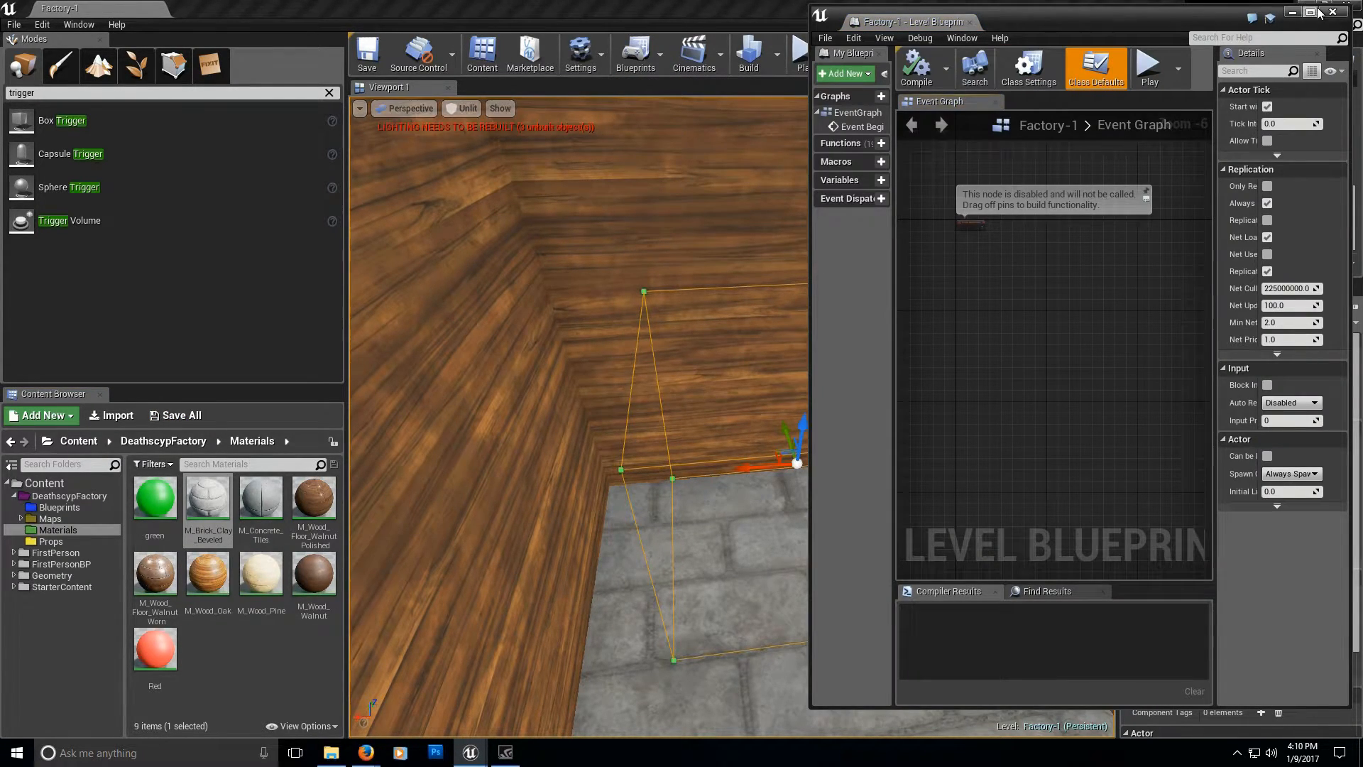
click(1310, 12)
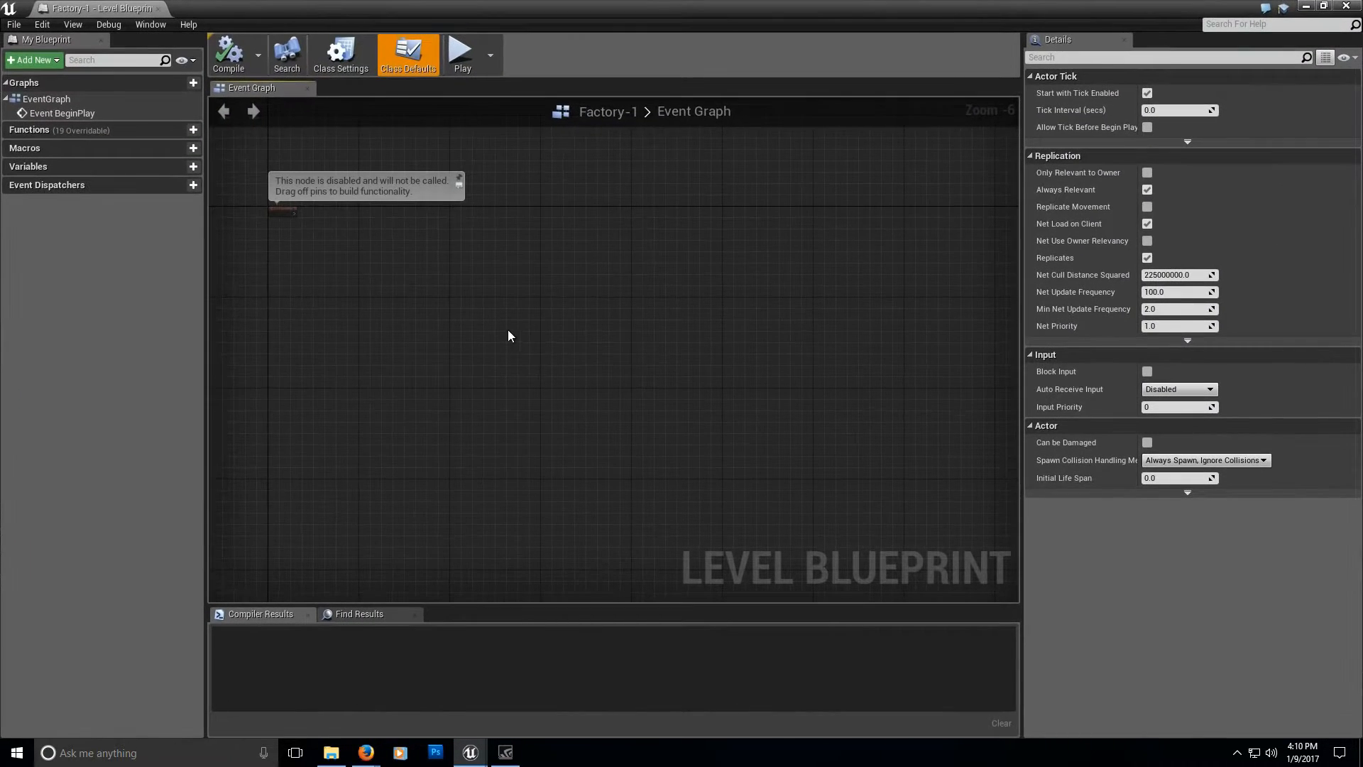
click(1307, 7)
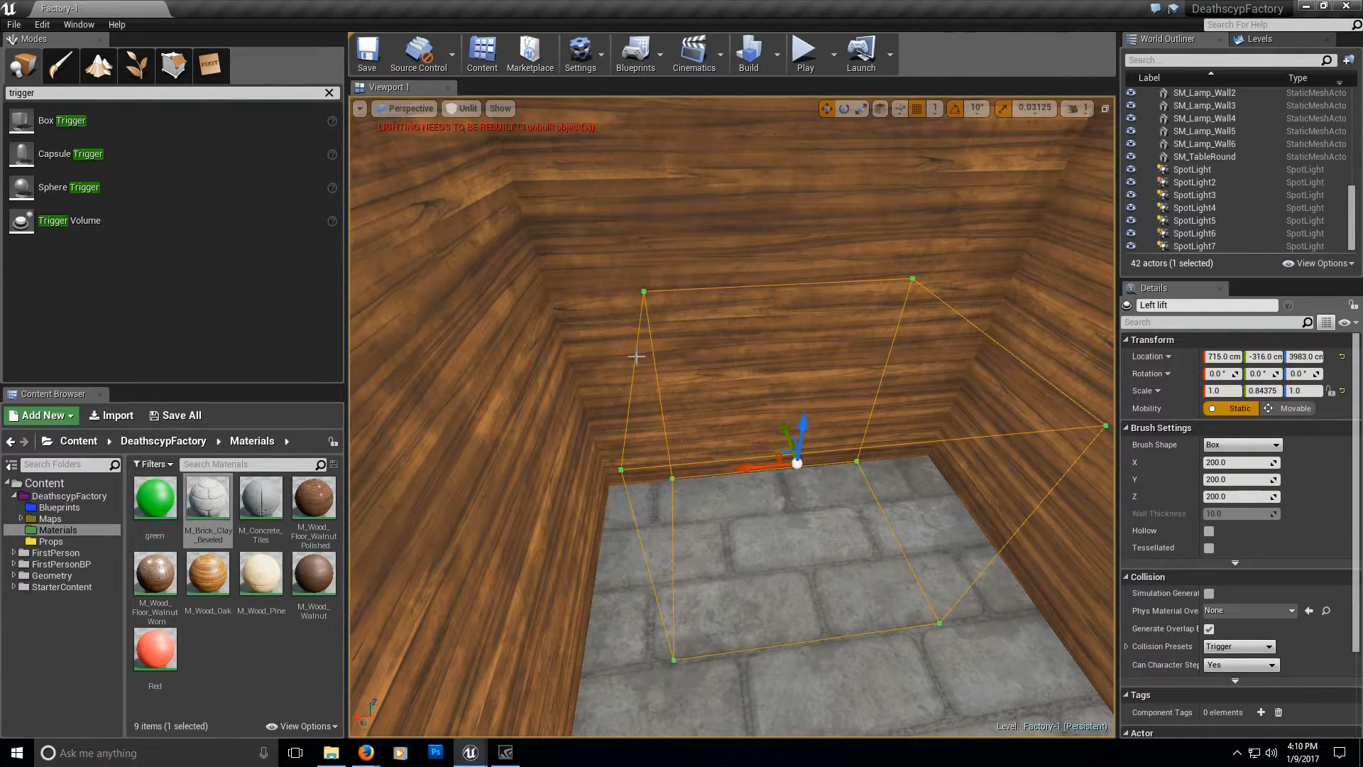
click(505, 753)
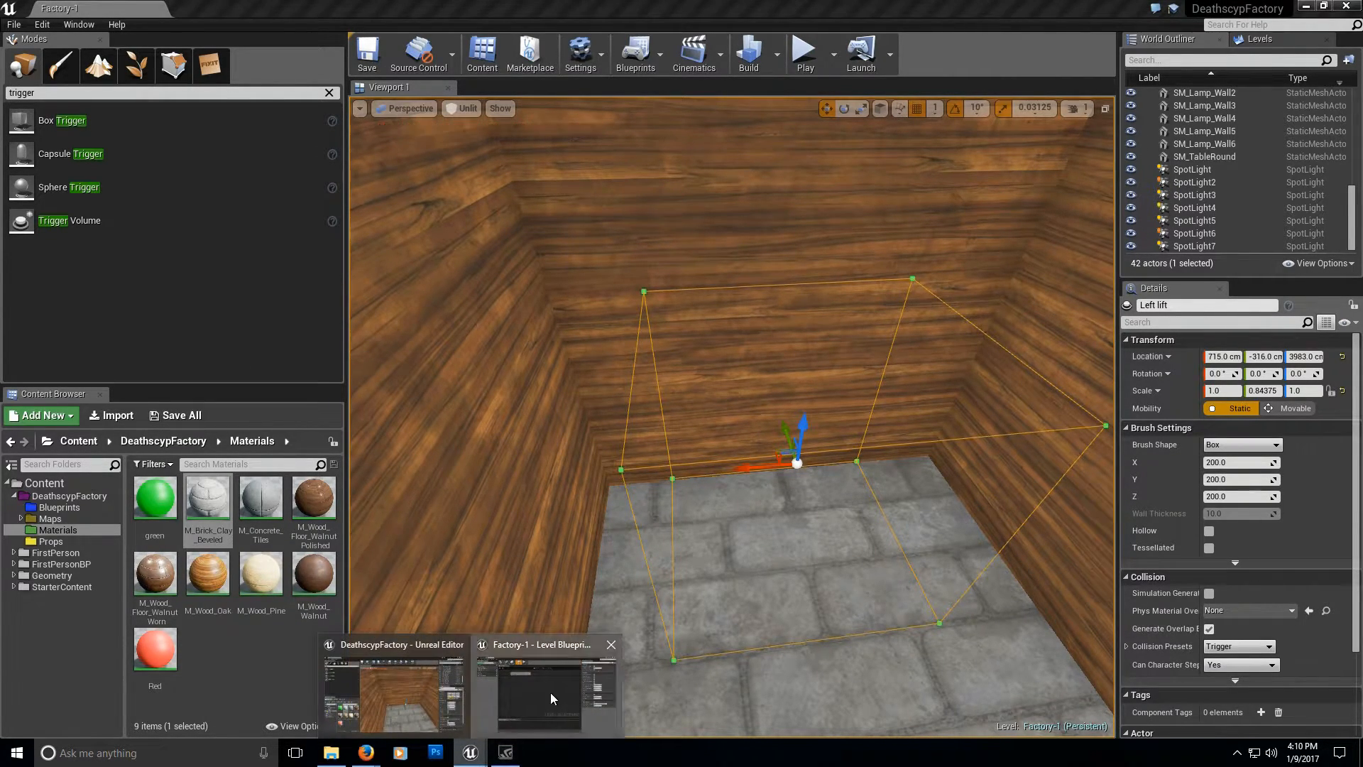
click(551, 693)
Add an On Actor Begin Overlap event for the Left lift trigger to the event graph and compile the blueprint.
right_click(547, 390)
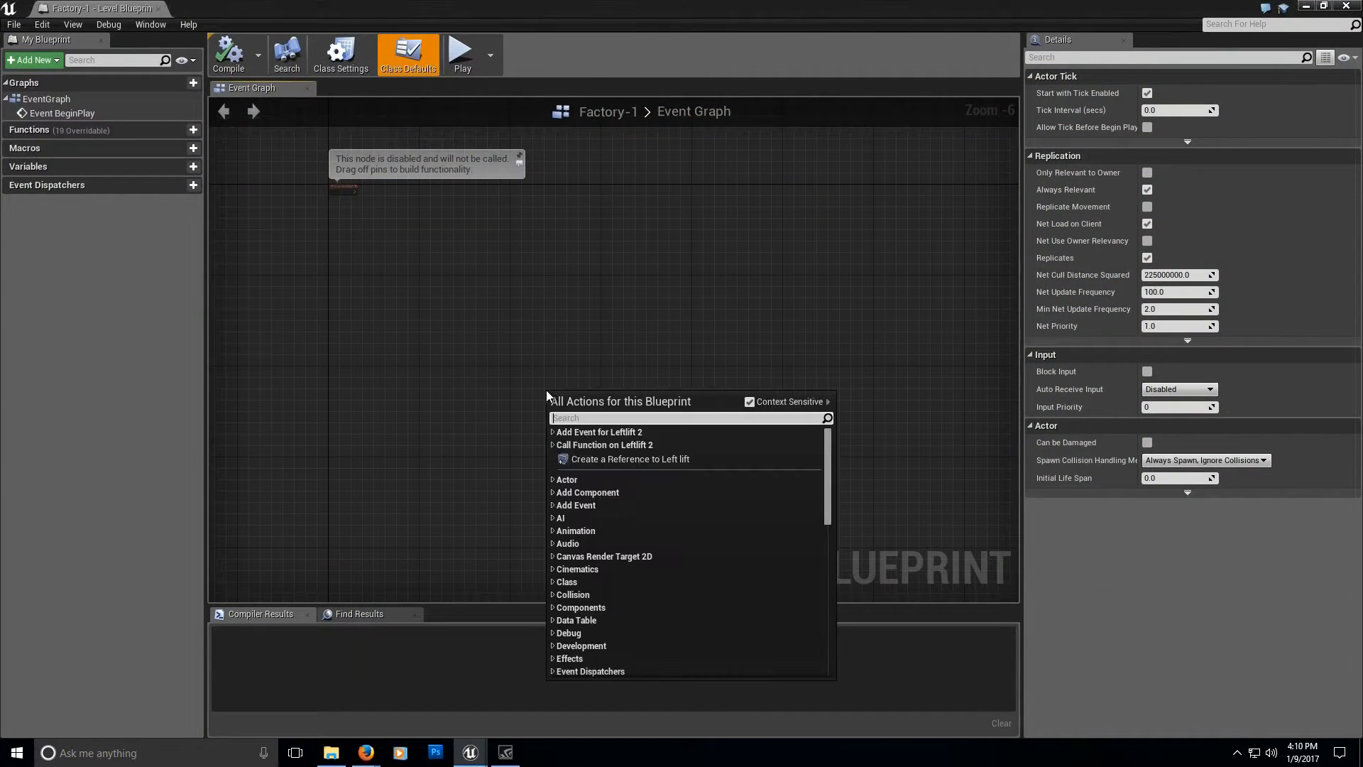
click(555, 432)
click(561, 444)
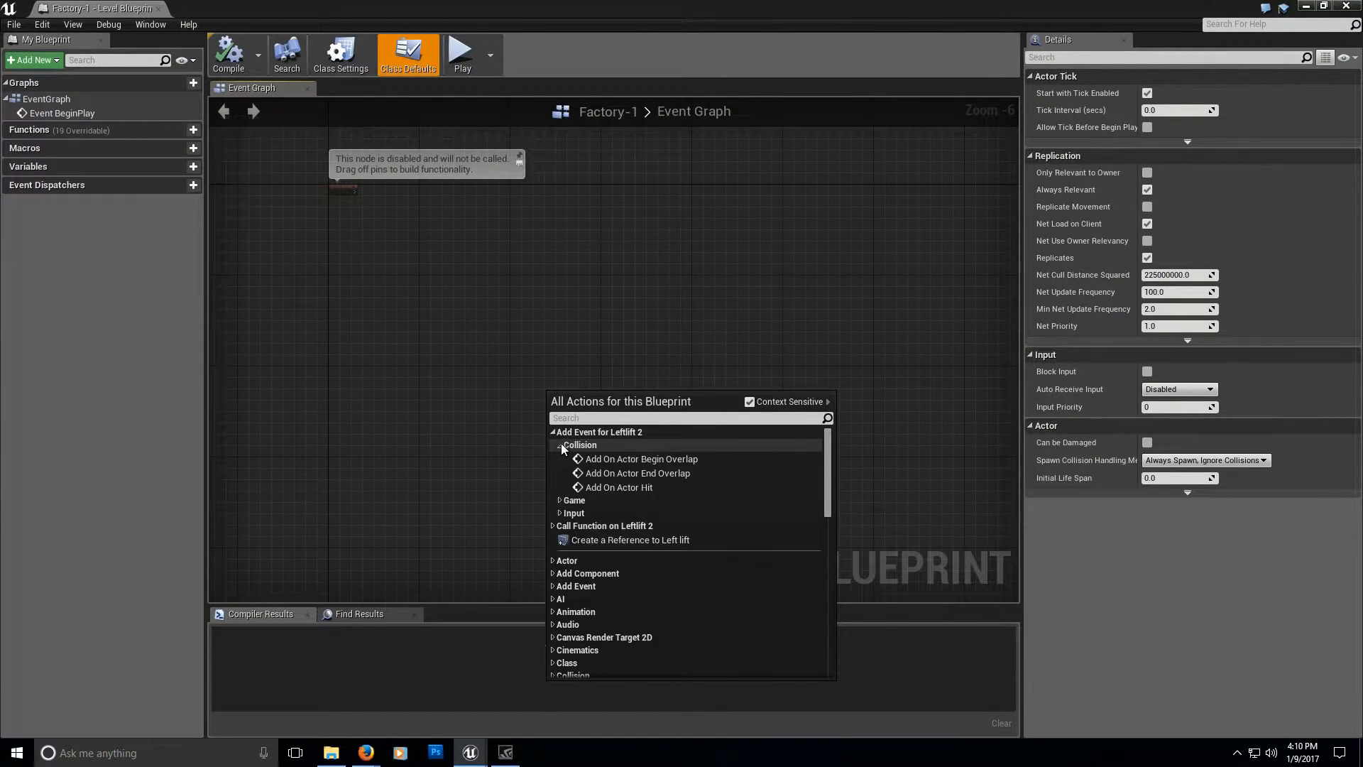
click(624, 459)
scroll(580, 422, up, 5)
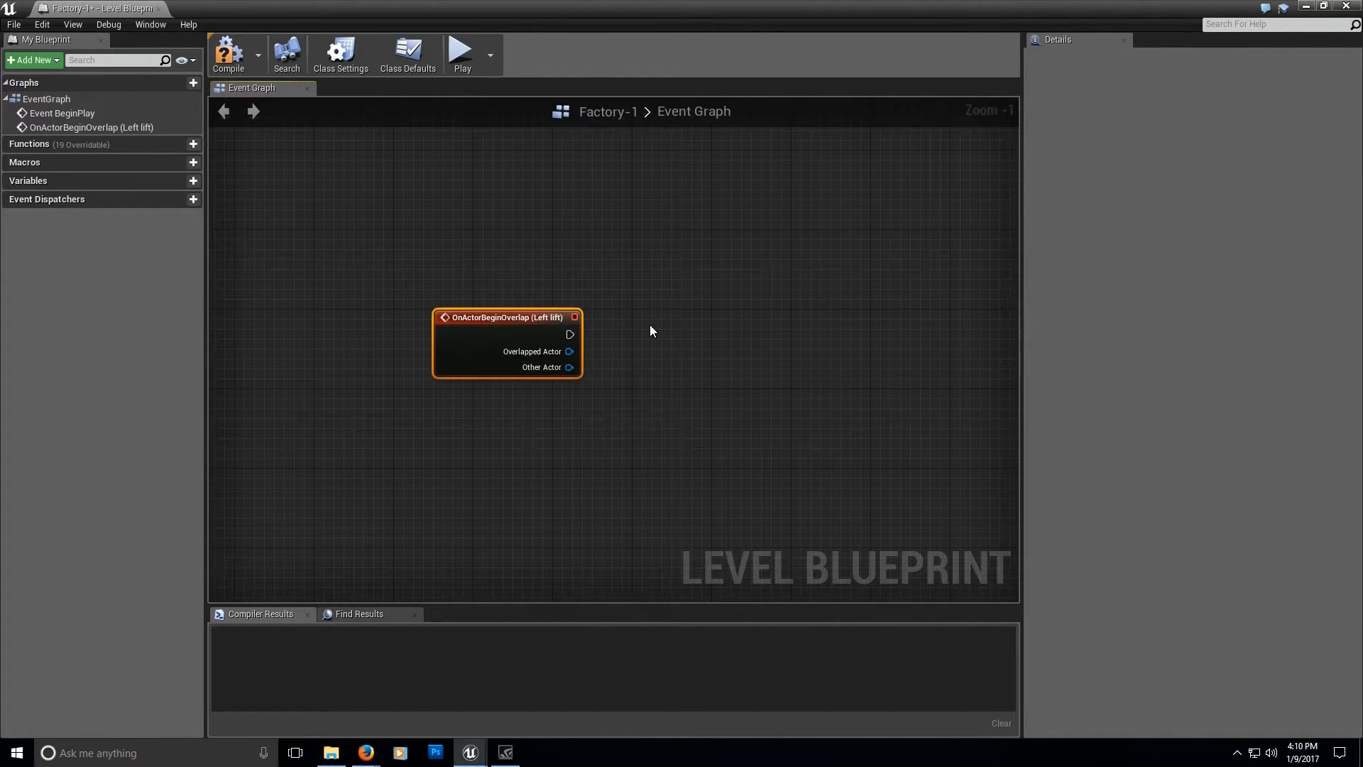
right_drag(652, 331, 582, 304)
click(228, 53)
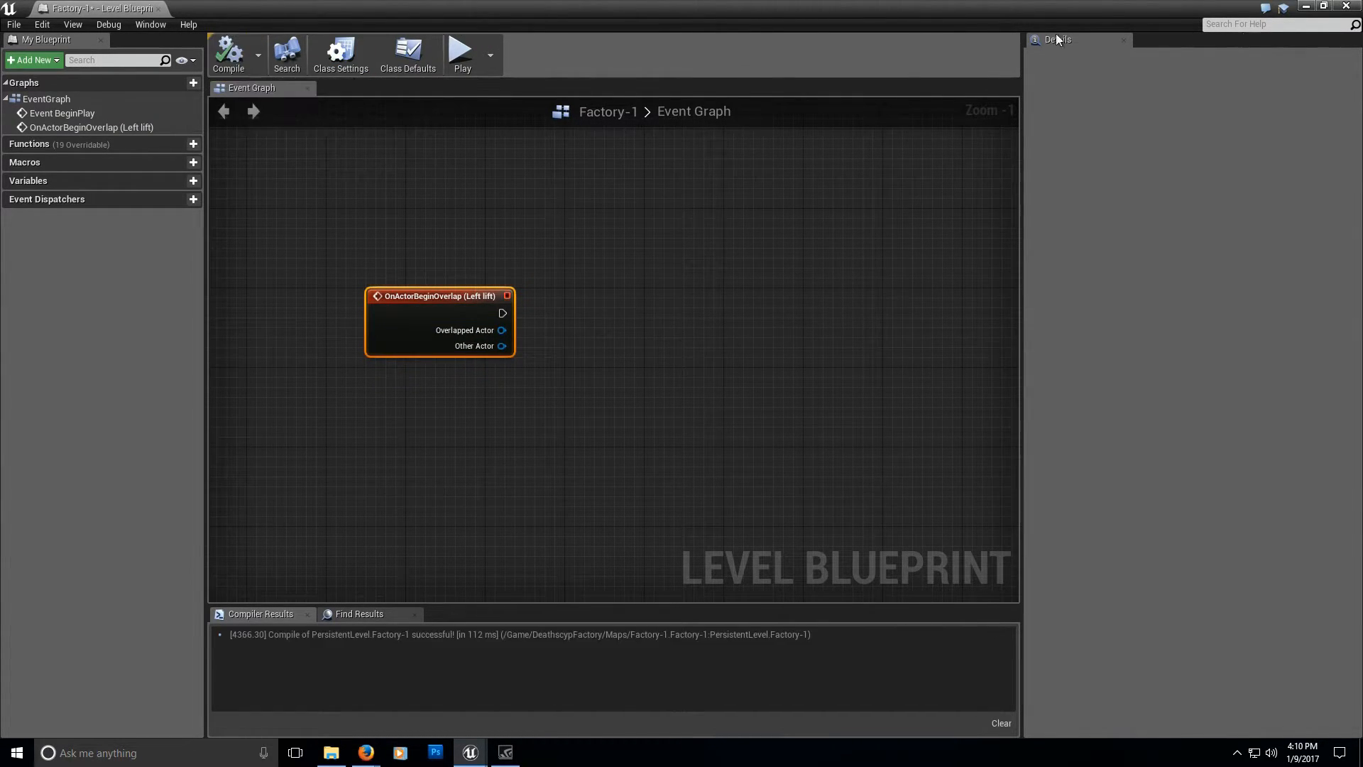
Shrink the Level Blueprint window so the level stays visible beside it, and select the Matinee actor in the level.
click(1324, 5)
drag(1063, 9, 331, 39)
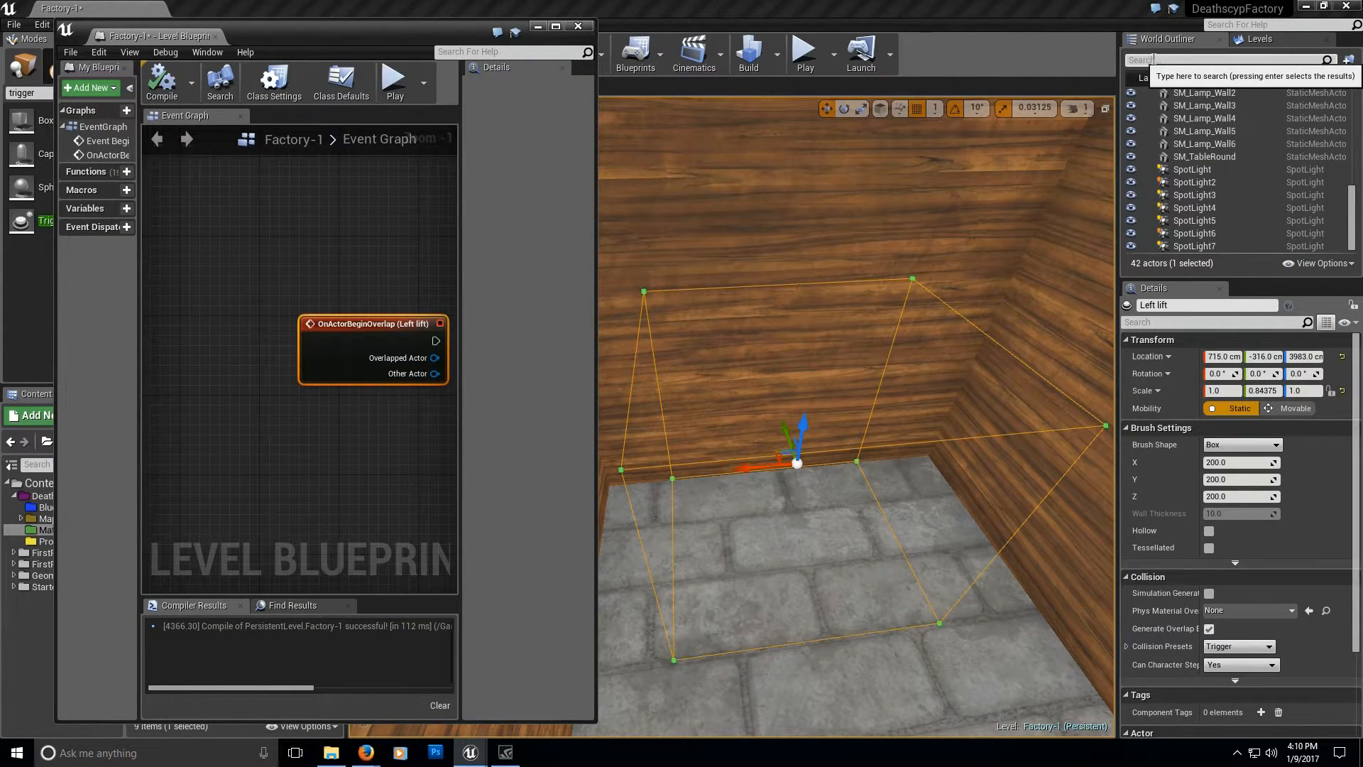
right_drag(923, 320, 907, 356)
key(w)
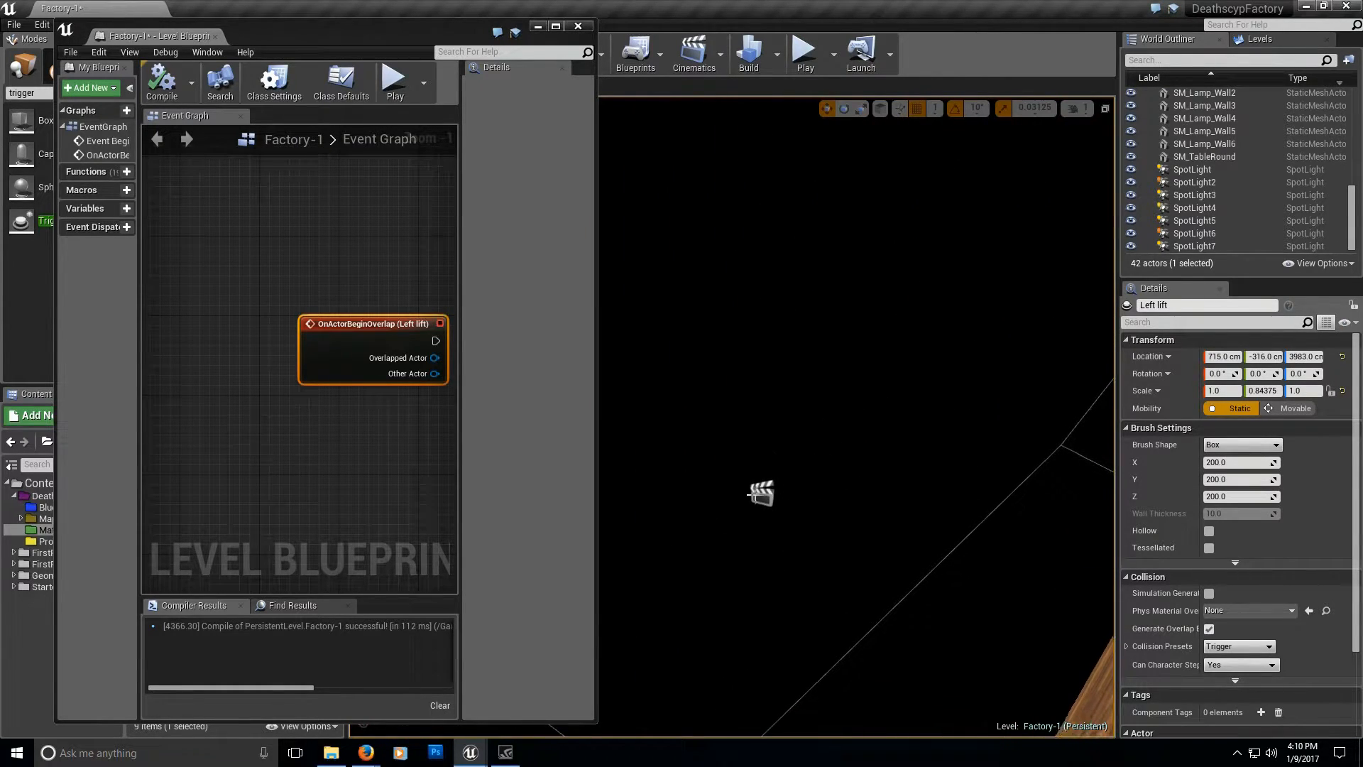
click(757, 492)
key(d)
right_drag(766, 564, 1003, 413)
key(a)
key(d)
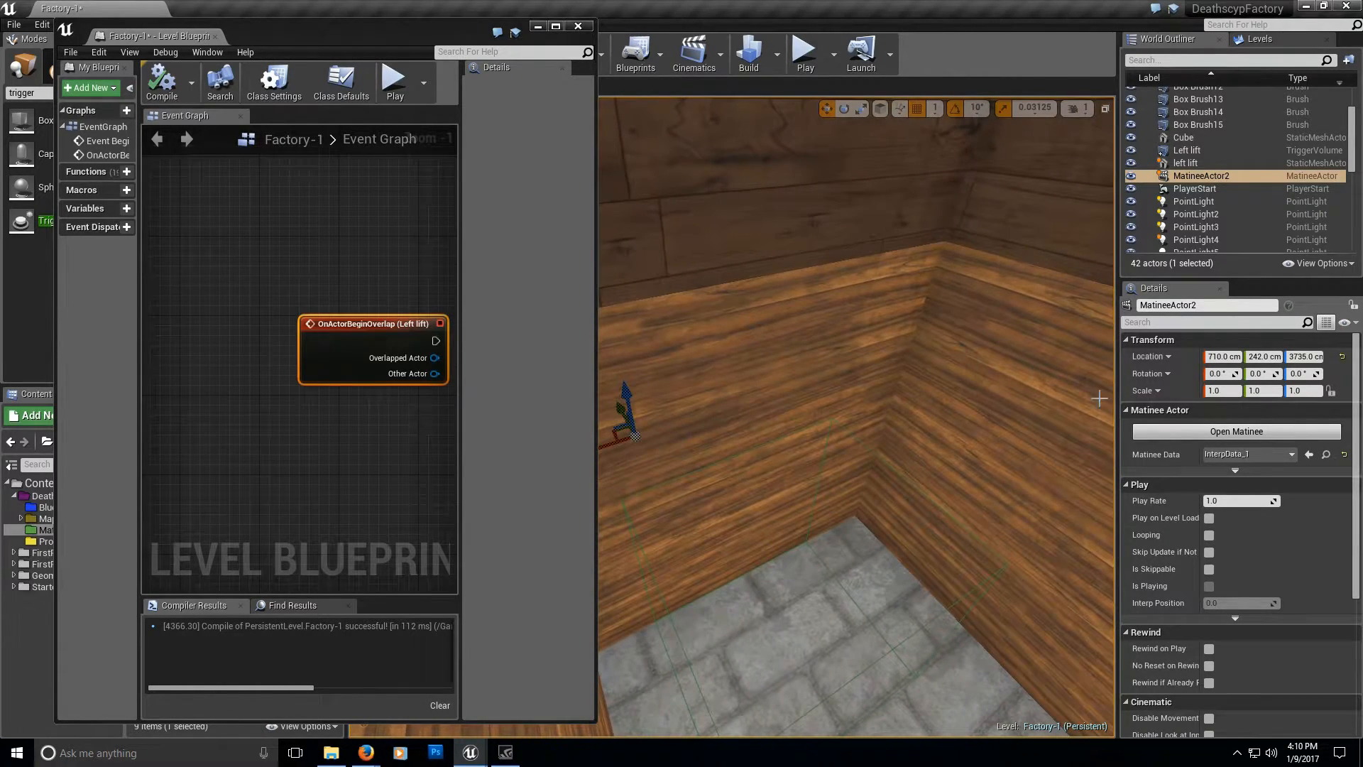
Filter the level's actors by "mati" and rename the Matinee actor as Lifts.
click(1157, 61)
text(mati)
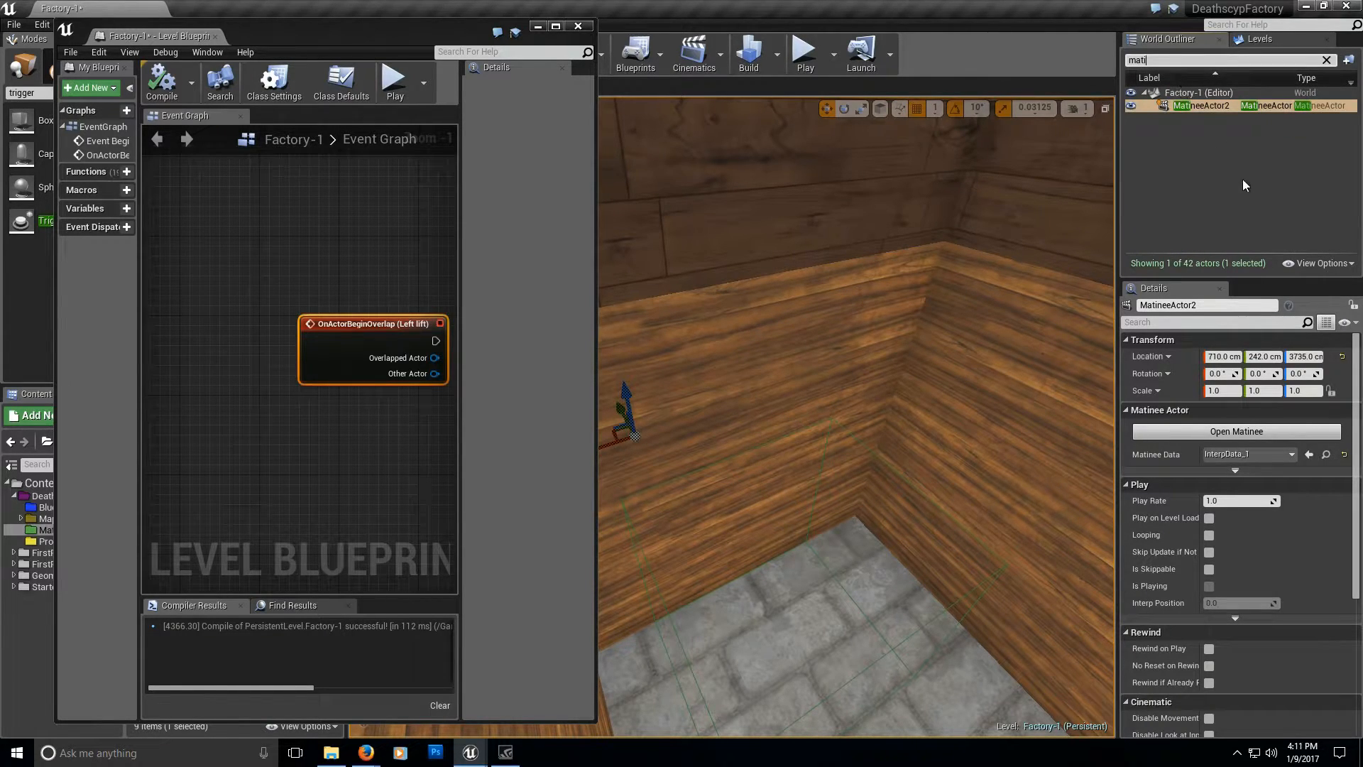
click(1236, 106)
click(1239, 305)
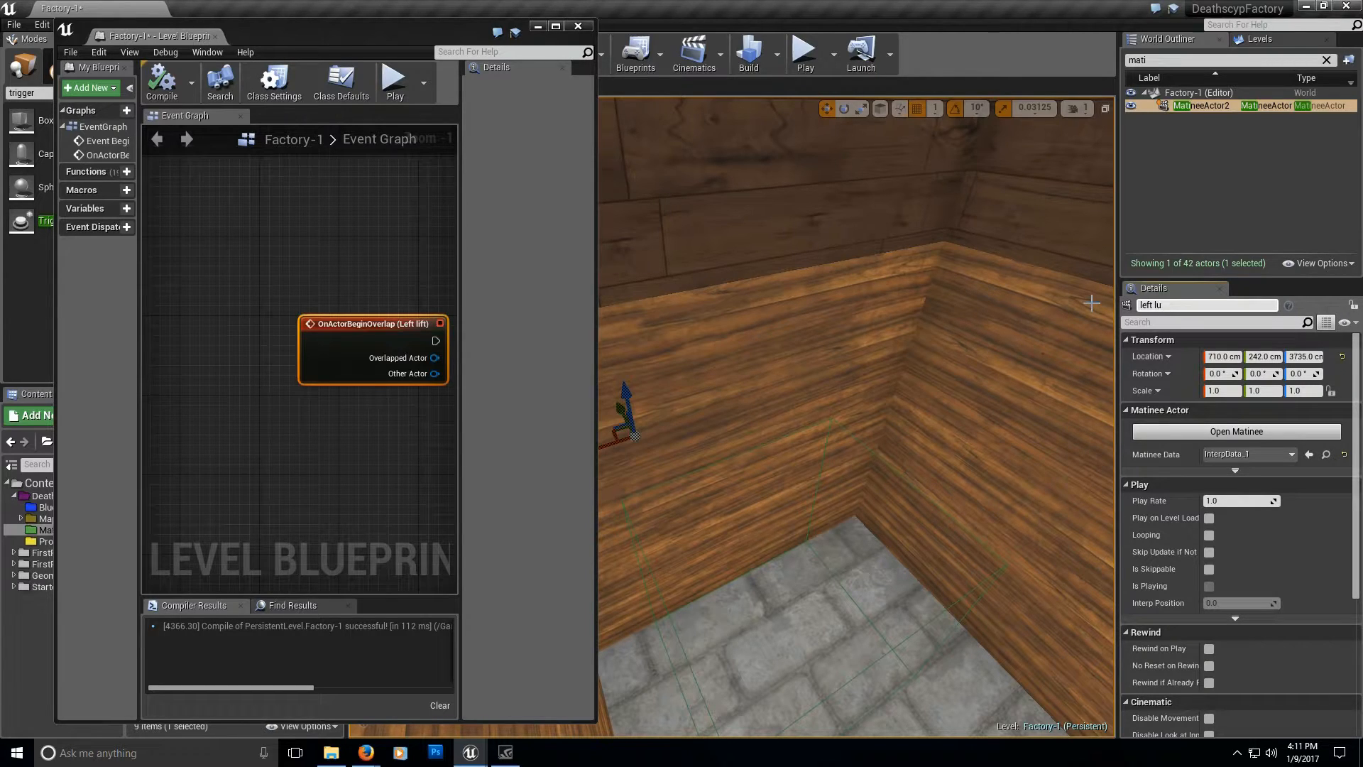
text(le)
key(BackSpace)
key(BackSpace)
text(L)
text(ifts)
key(Return)
click(1186, 106)
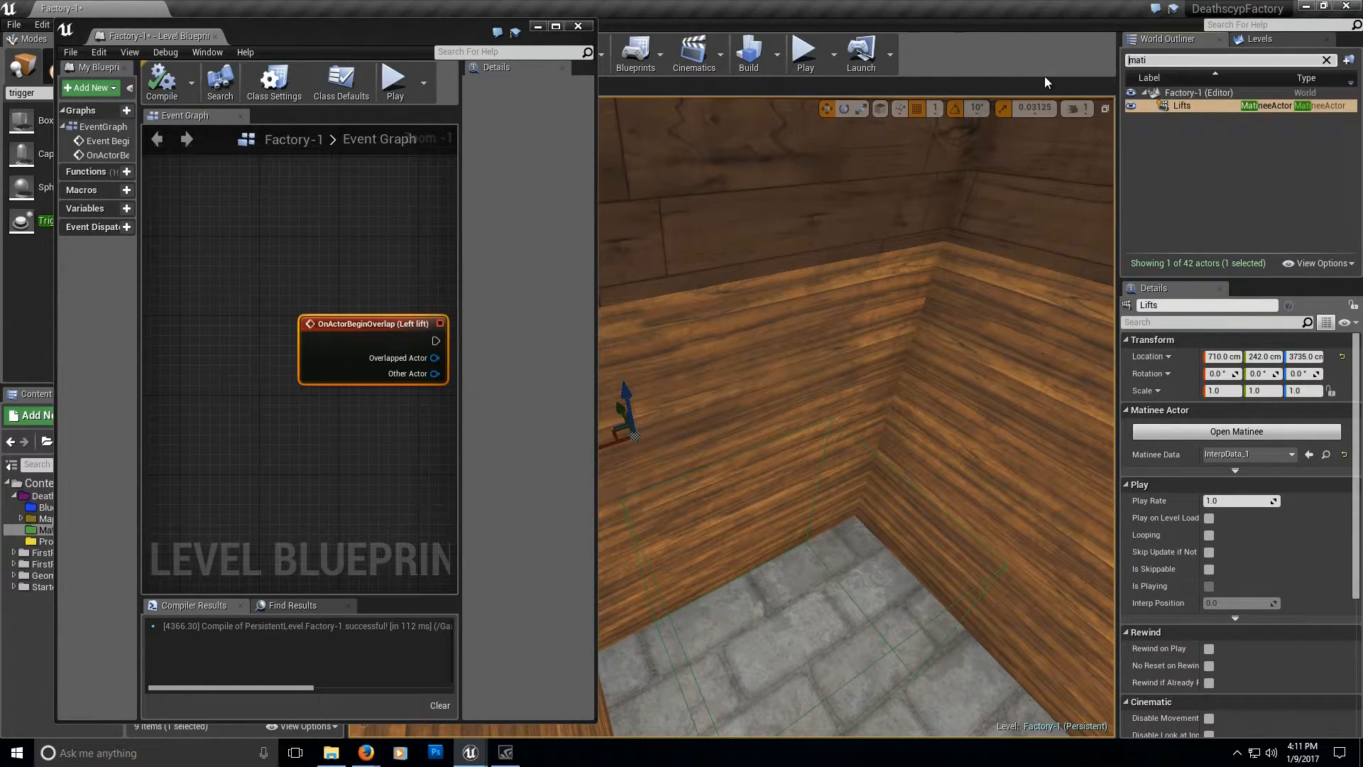
Clear the actor filter and add a reference to the Lifts Matinee actor to the event graph of the full-size Level Blueprint.
drag(1146, 62, 1104, 70)
key(BackSpace)
right_drag(904, 433, 867, 426)
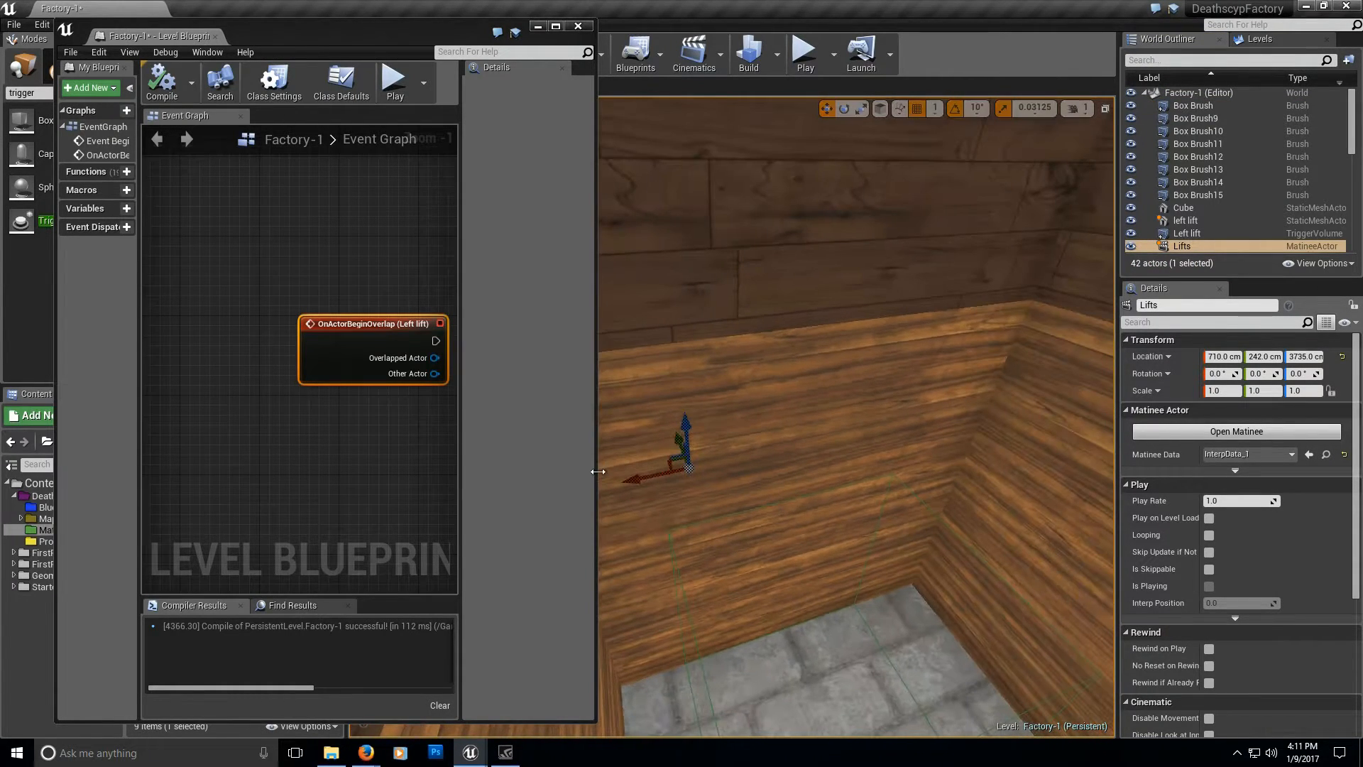
right_drag(793, 489, 758, 496)
mouse_move(383, 449)
right_down()
mouse_move(433, 453)
mouse_move(384, 438)
right_up()
click(558, 26)
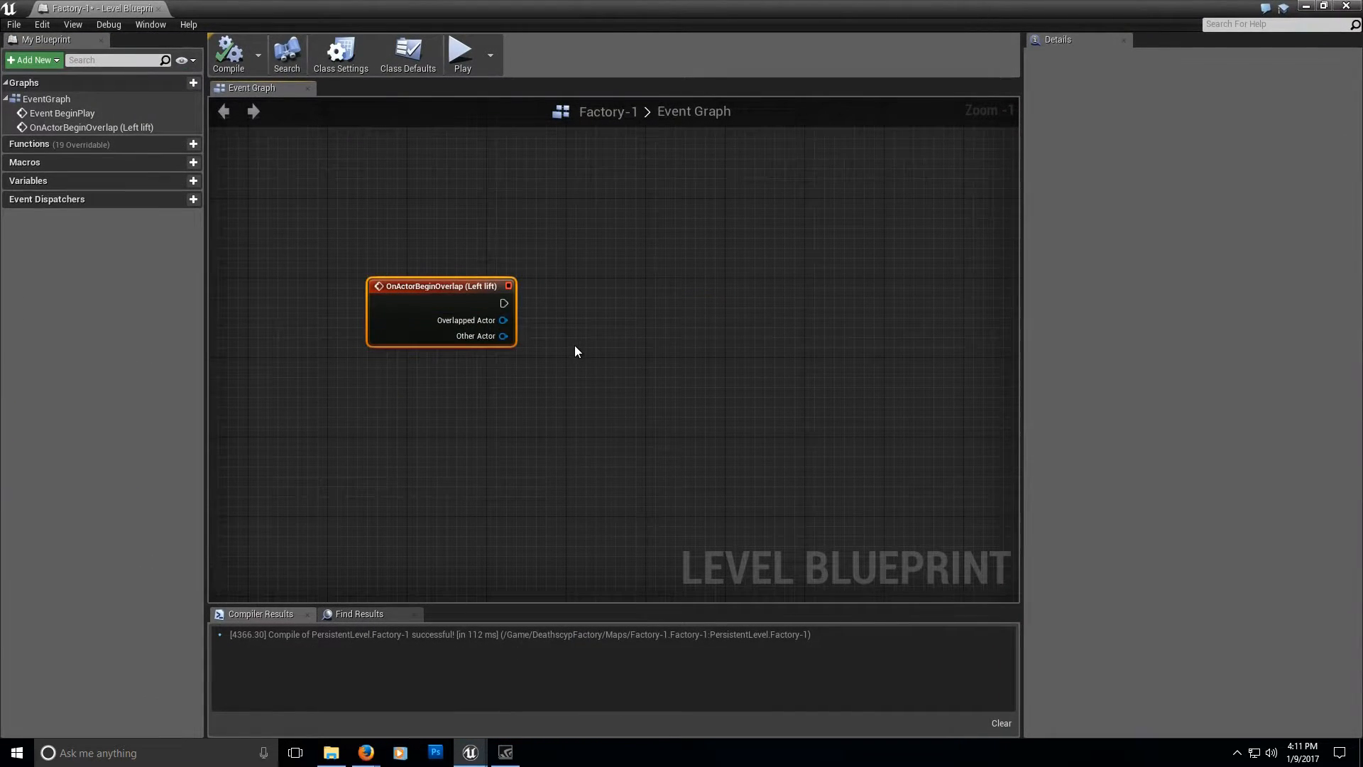
right_click(574, 346)
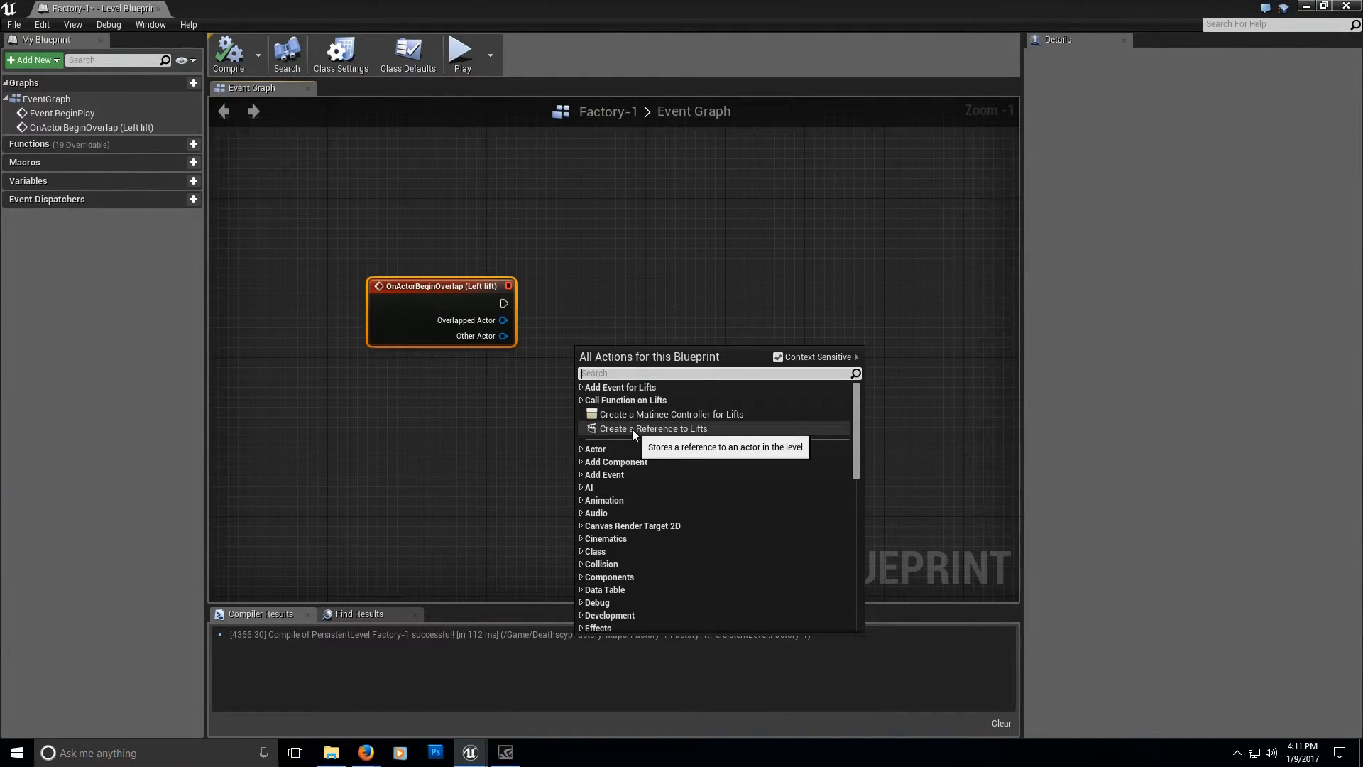
click(697, 427)
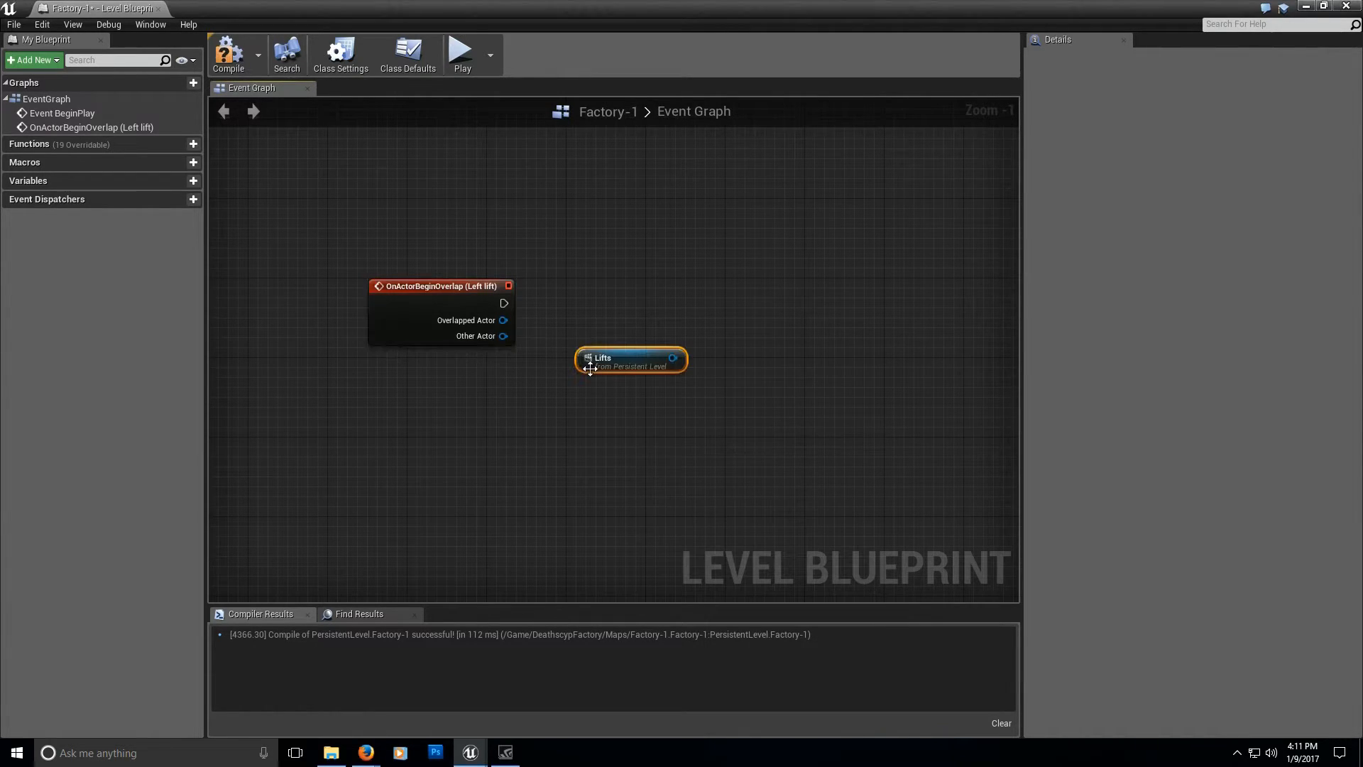
Add a Play node targeting the Lifts reference, wire it to the Left lift overlap event's execution output, and compile the blueprint.
drag(623, 368, 670, 338)
text(play)
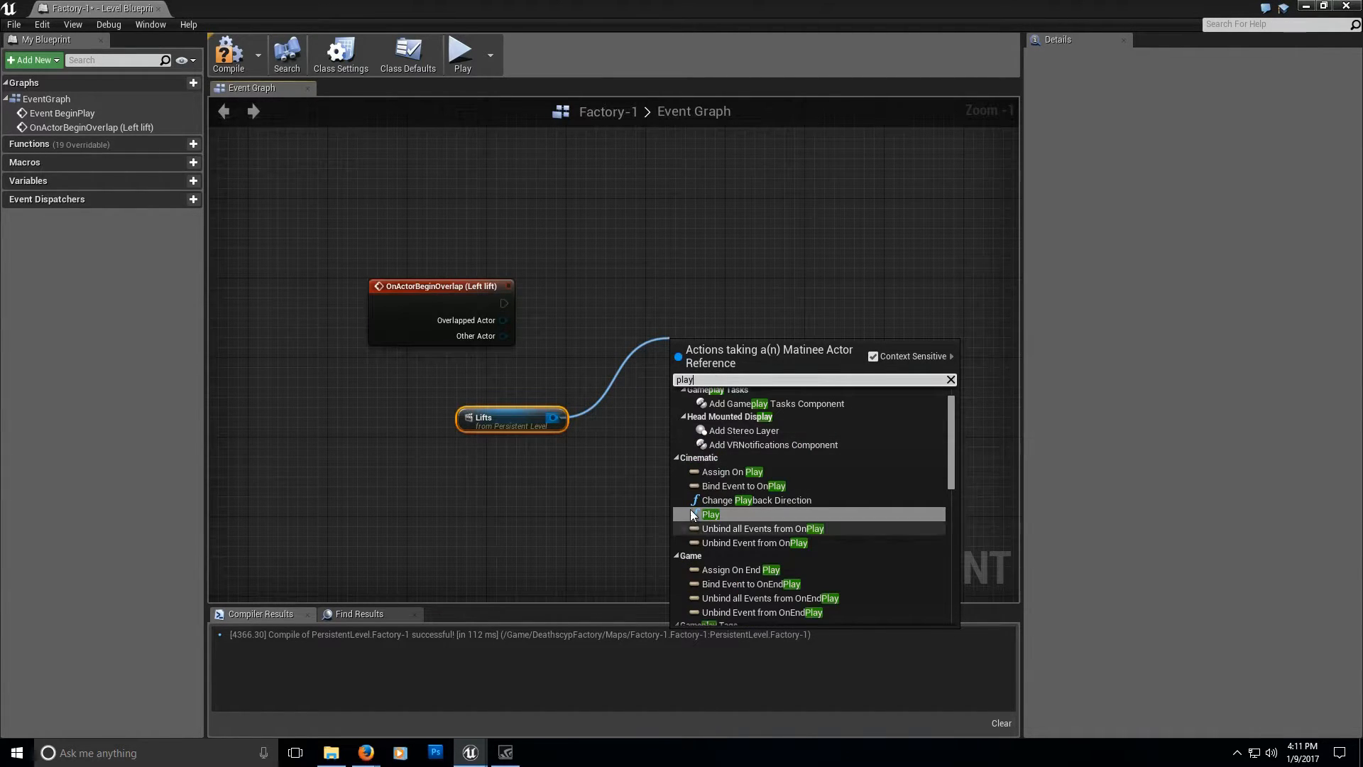
click(706, 517)
drag(738, 346, 504, 303)
click(220, 69)
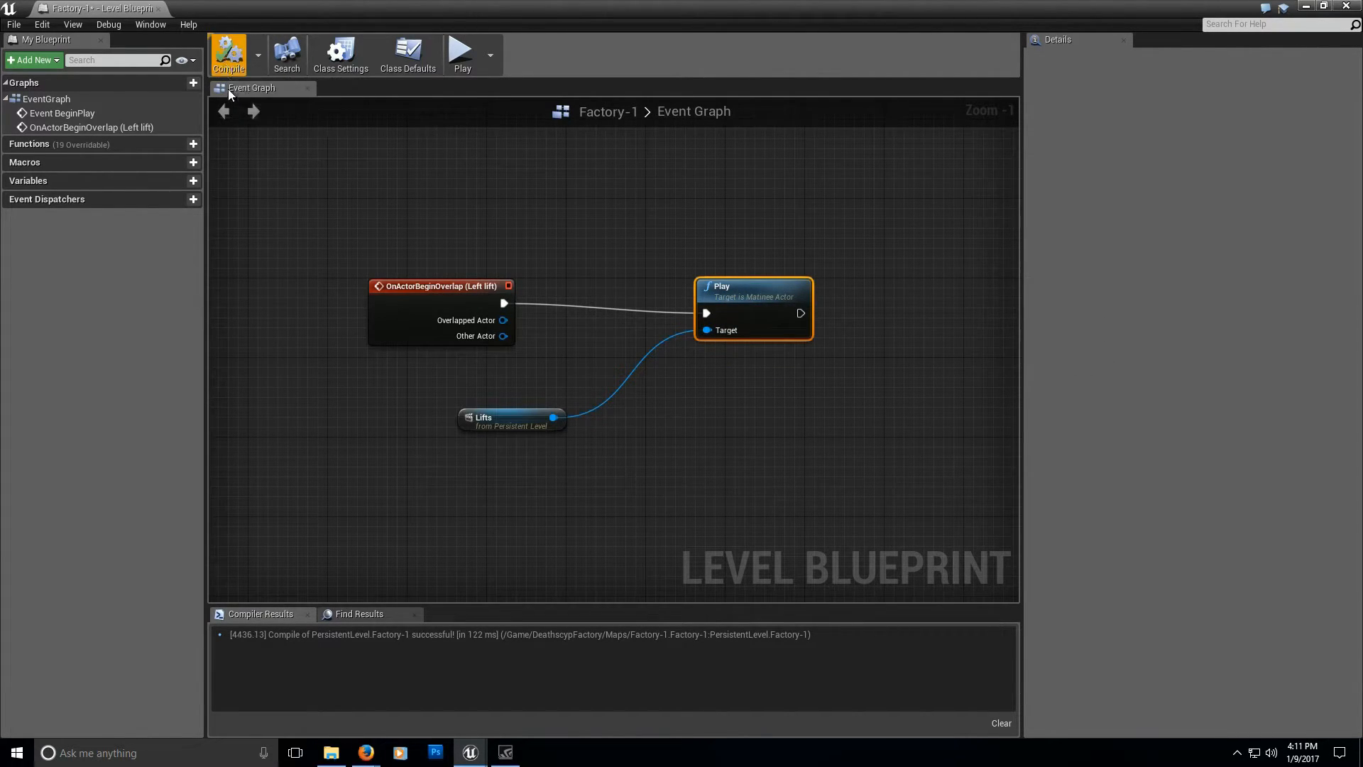
Minimize the Level Blueprint and save the Factory-1 level.
click(1307, 6)
click(176, 415)
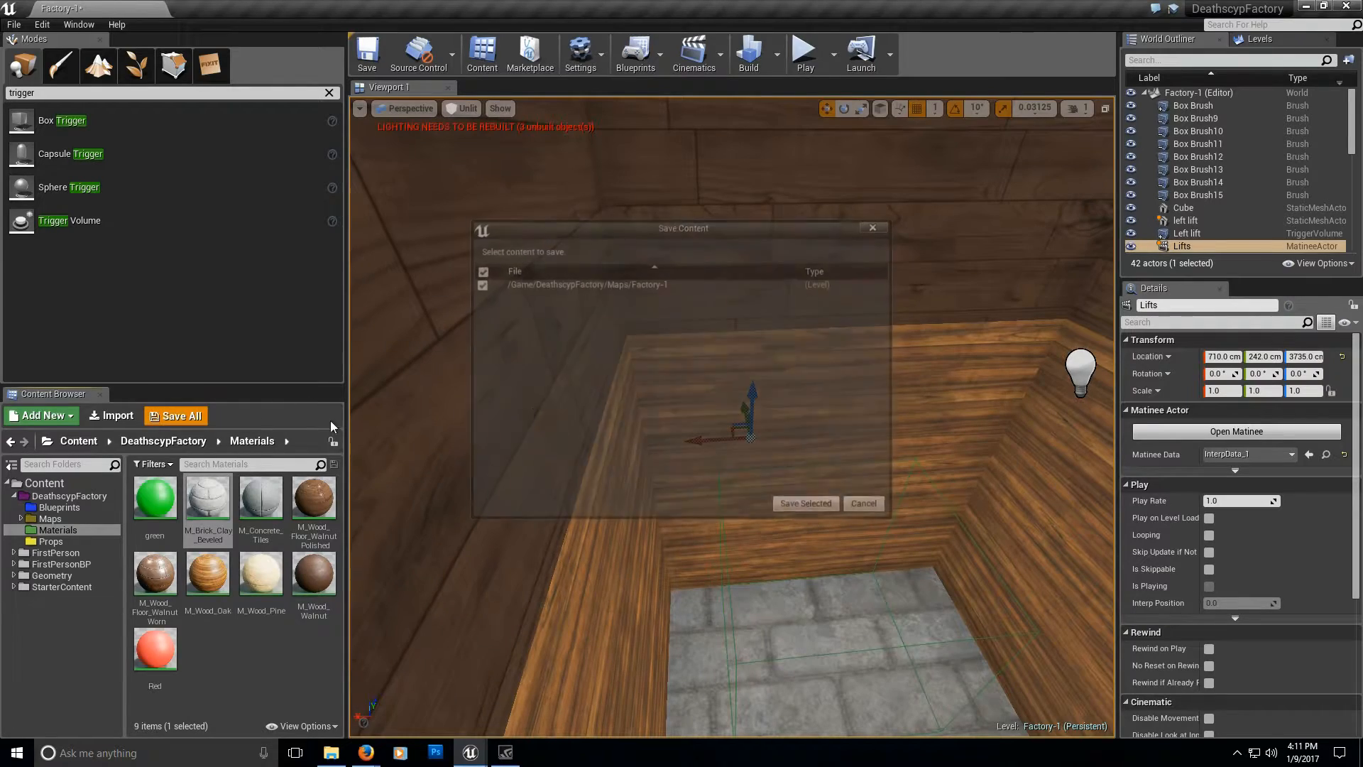
click(802, 501)
Playtest the level, walk through the doors onto the left lift and ride it to the upper floor.
right_drag(774, 433, 821, 114)
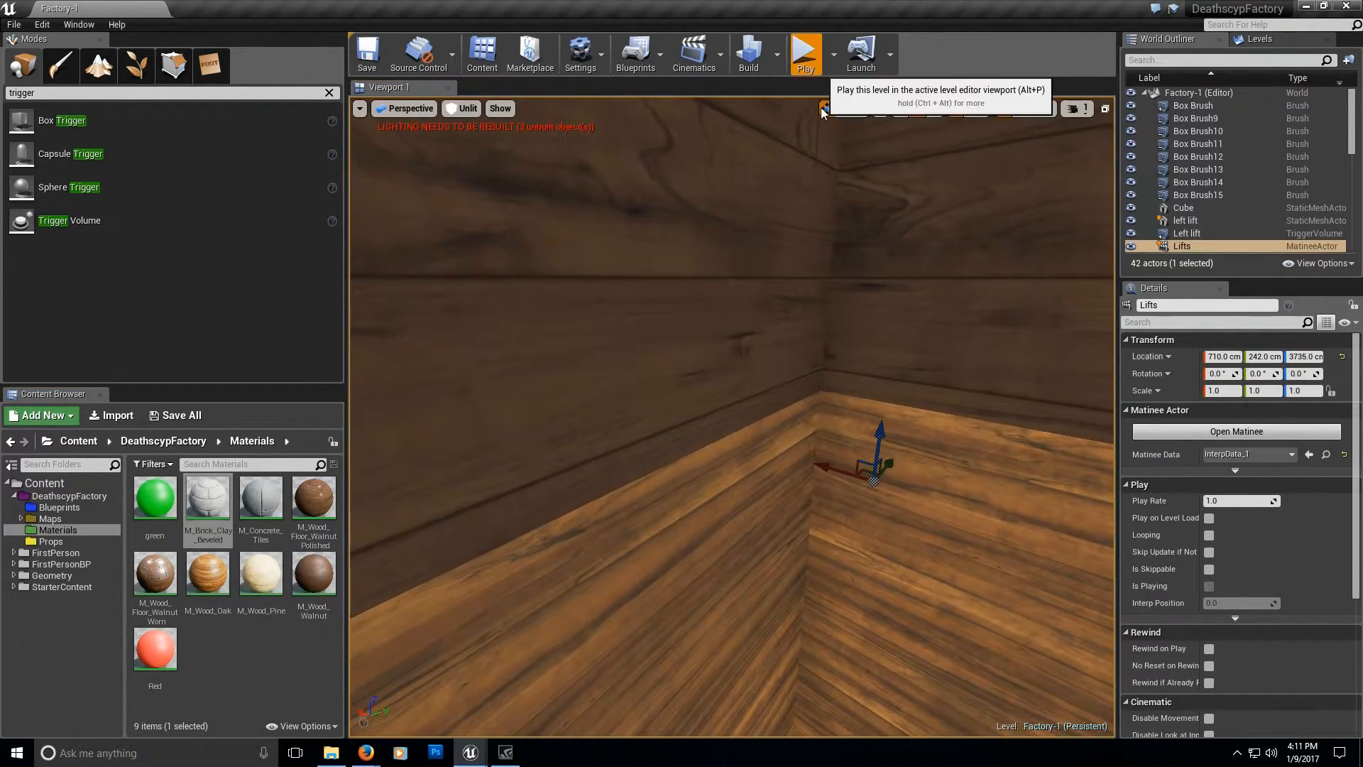
click(805, 53)
key(w)
key(w)
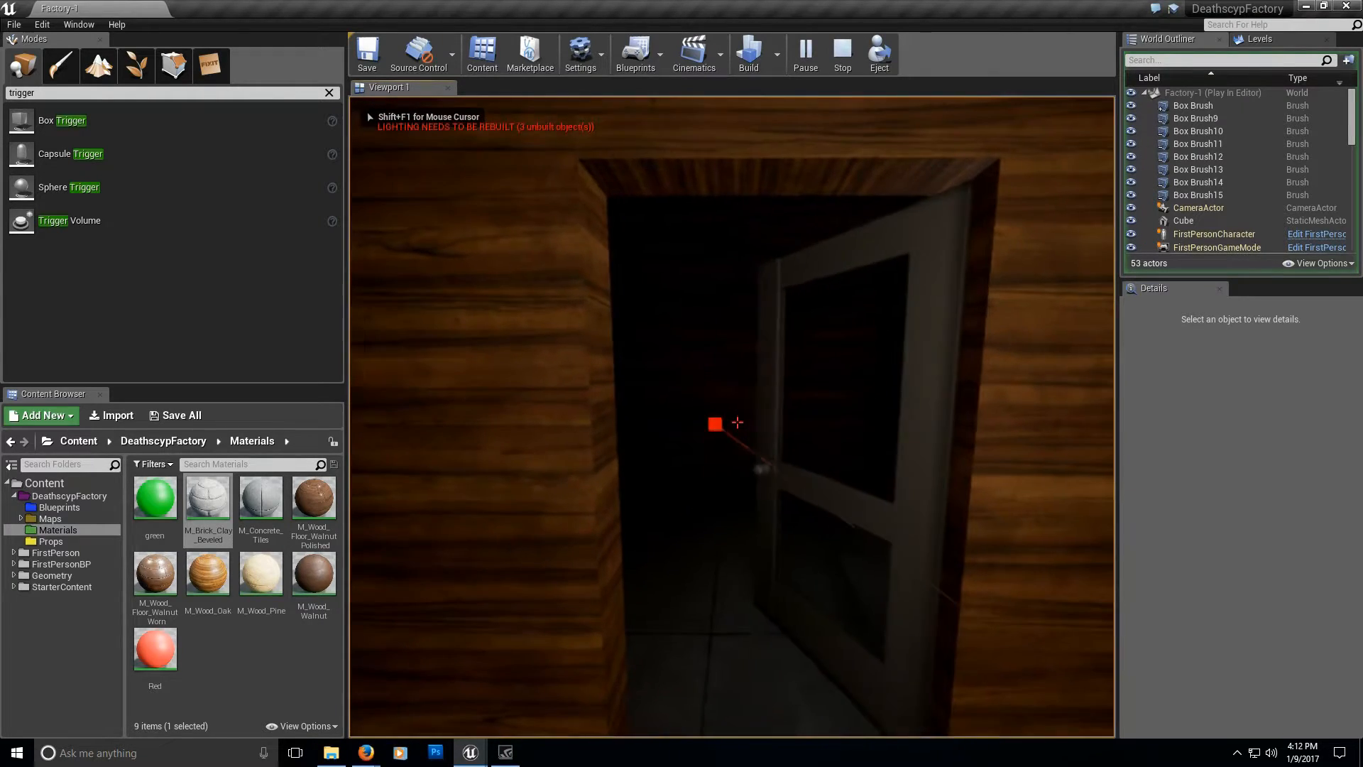
key(e)
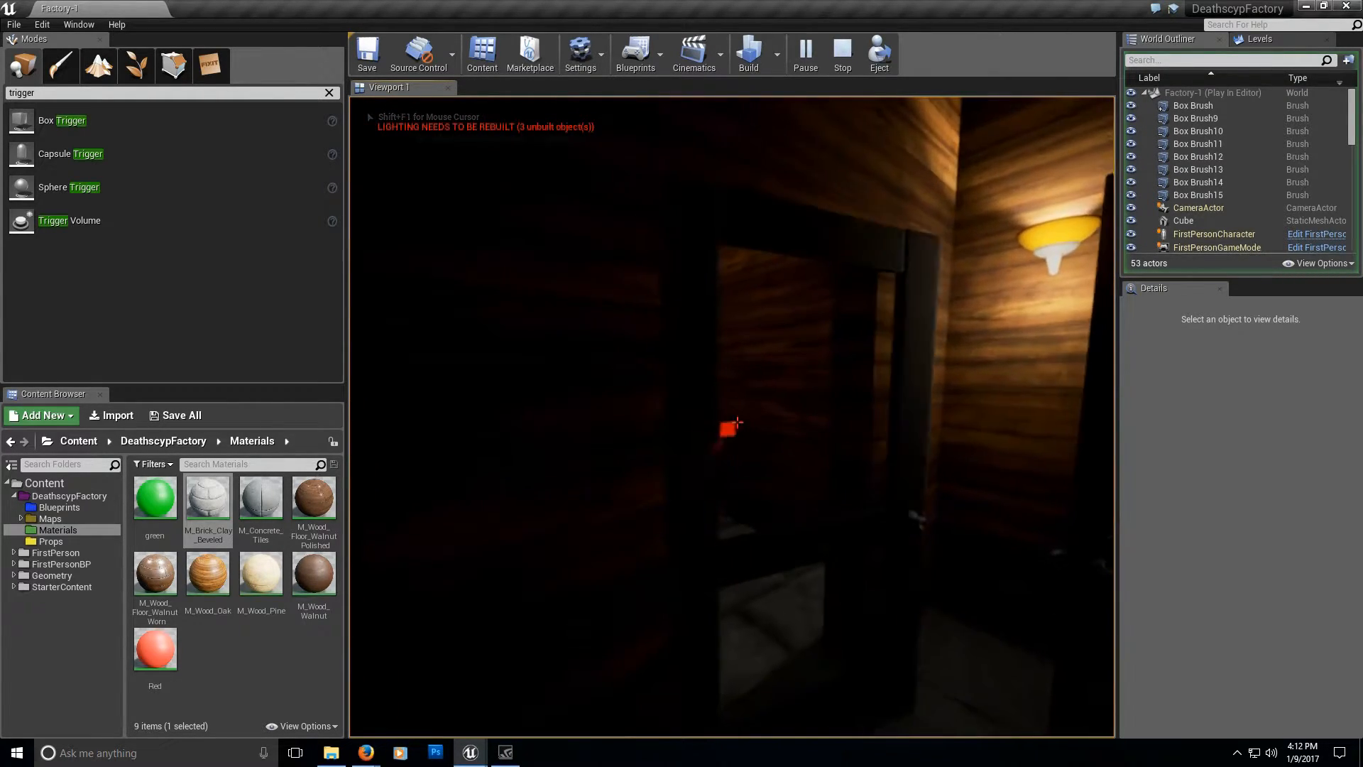
key(s)
key(w)
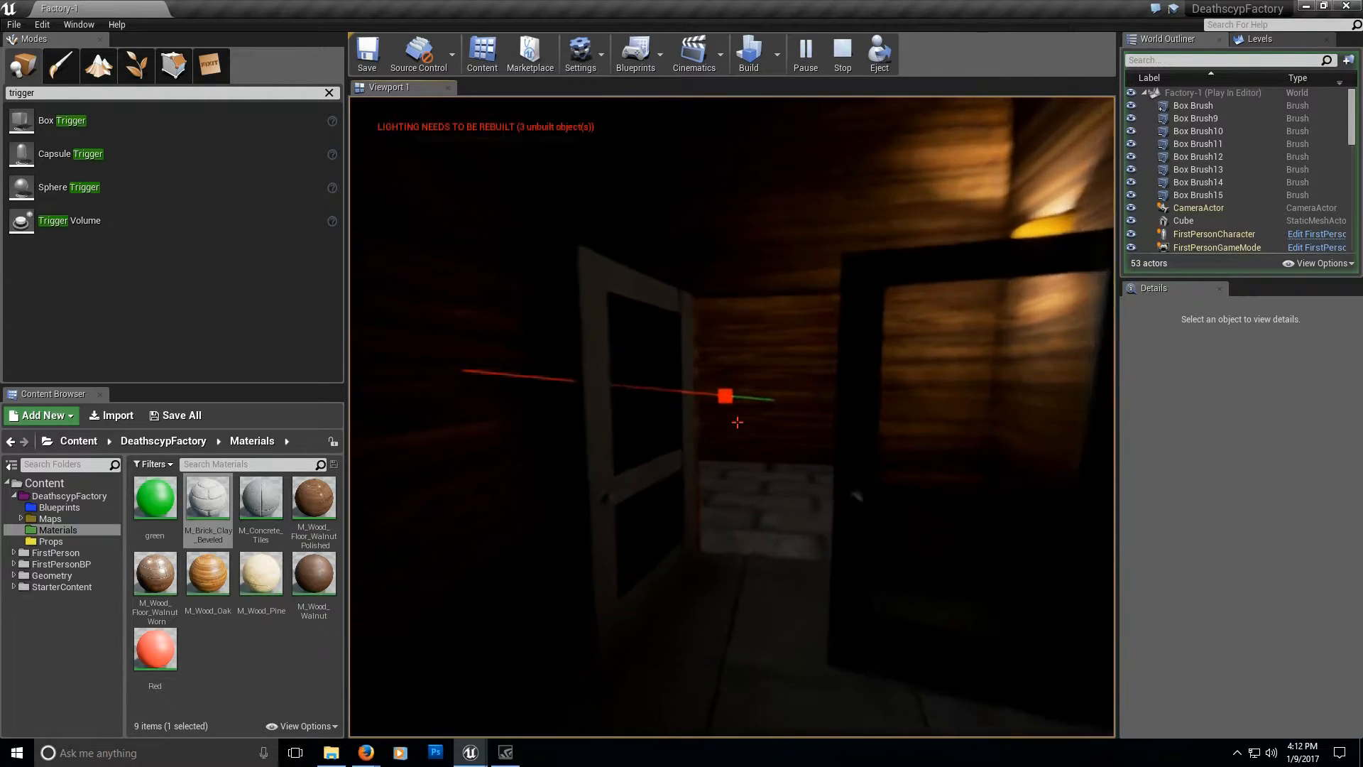
key(w)
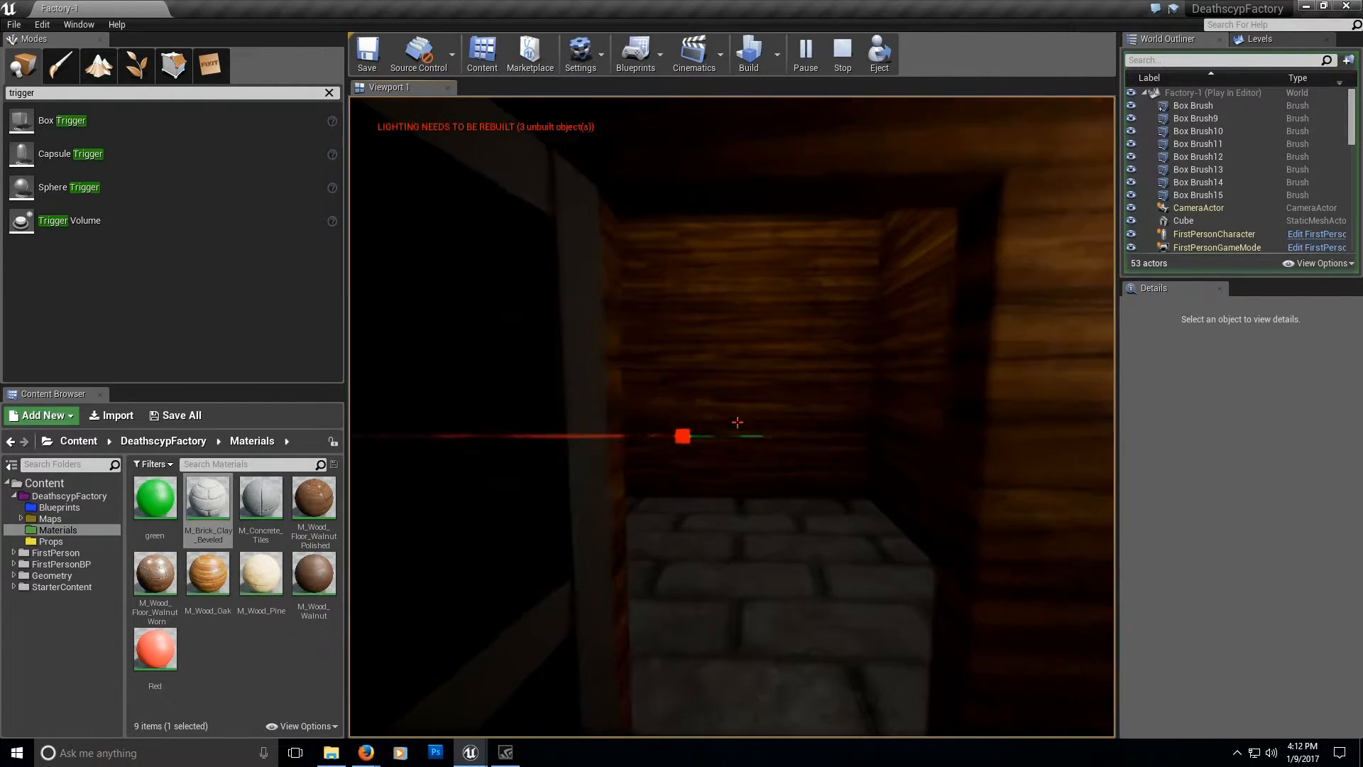
key(w)
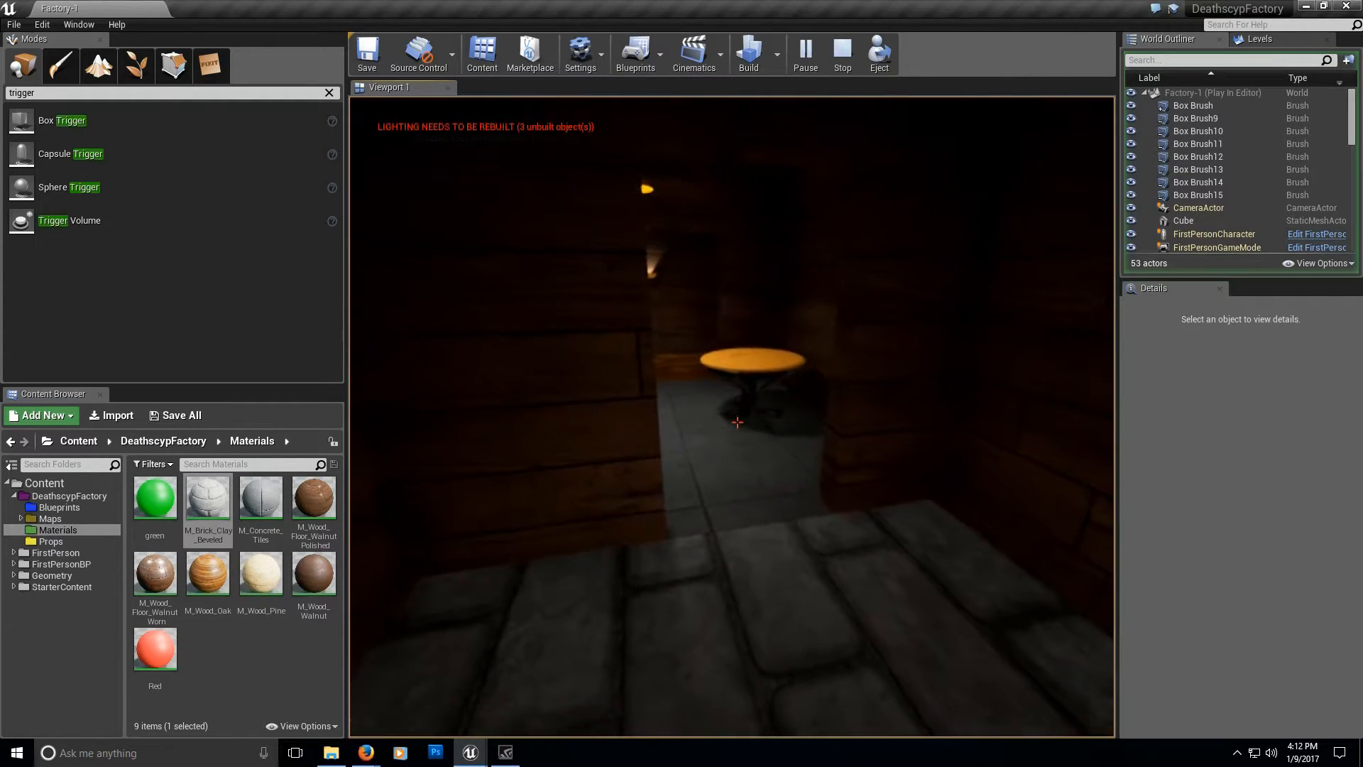
Cross the upper floor, go down the other lift shaft, check beneath the raised left lift, and end the playtest.
key(w)
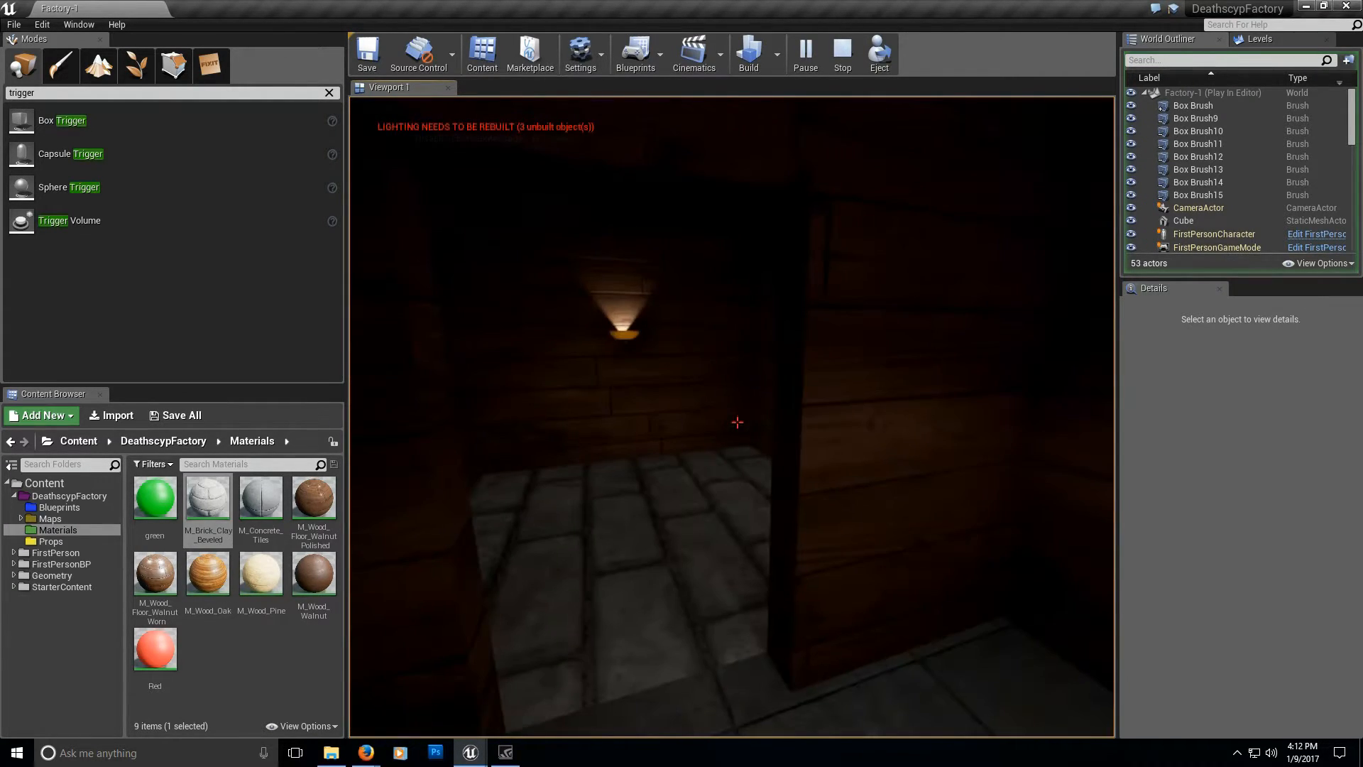
key(w)
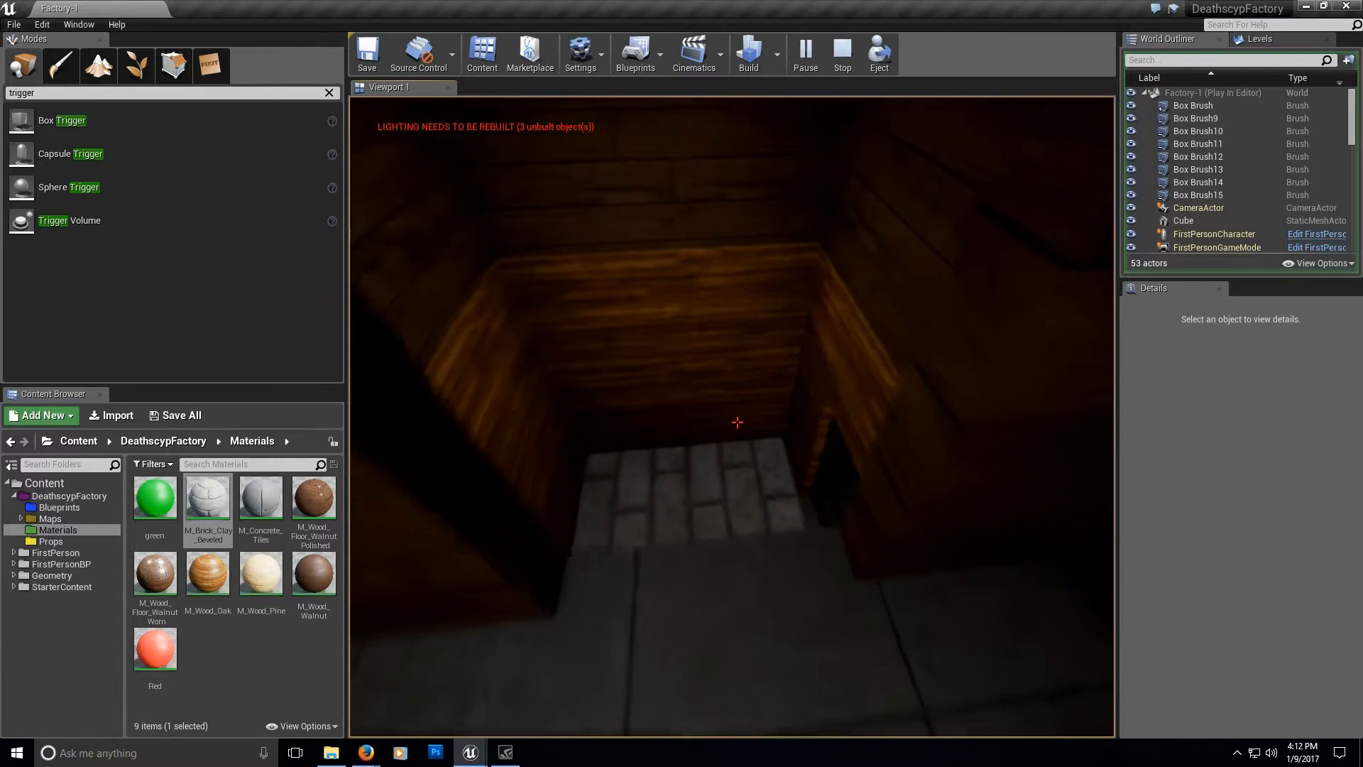
key(w)
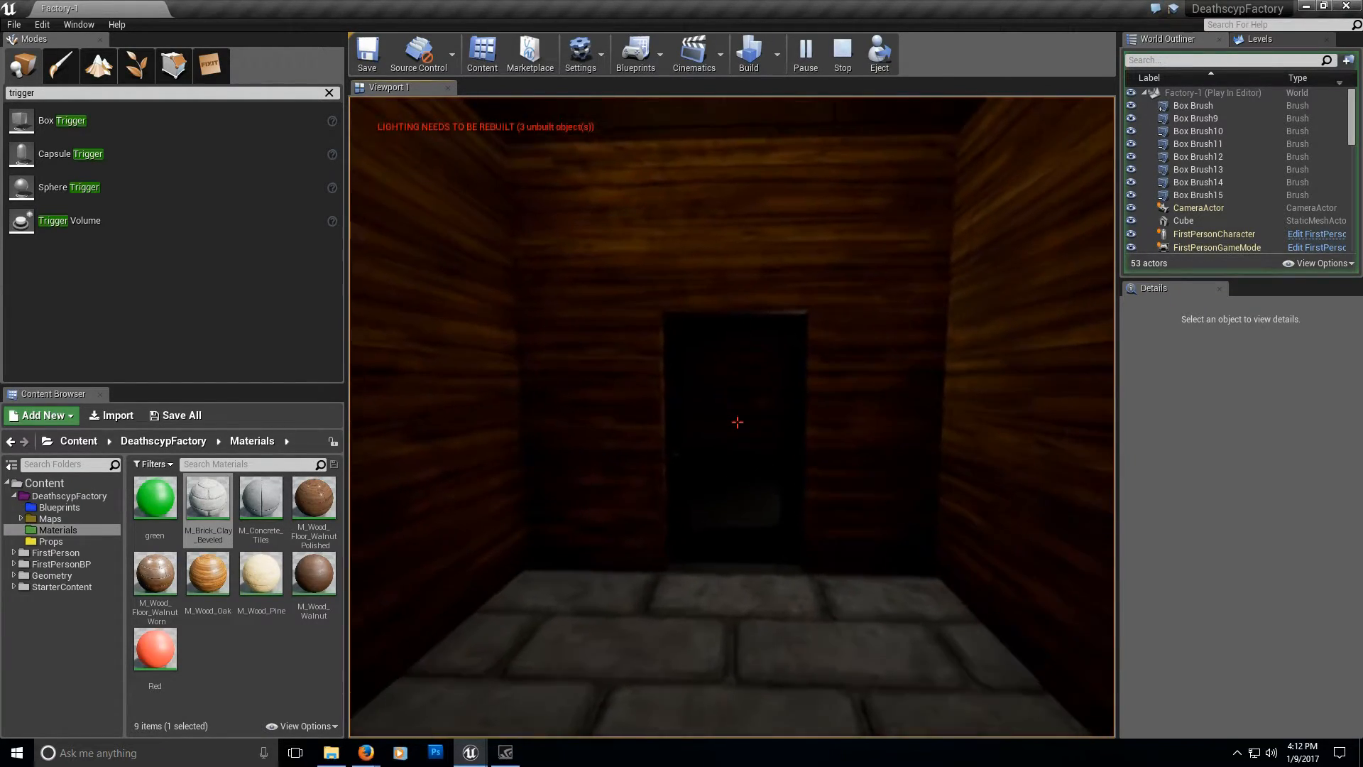
key(w)
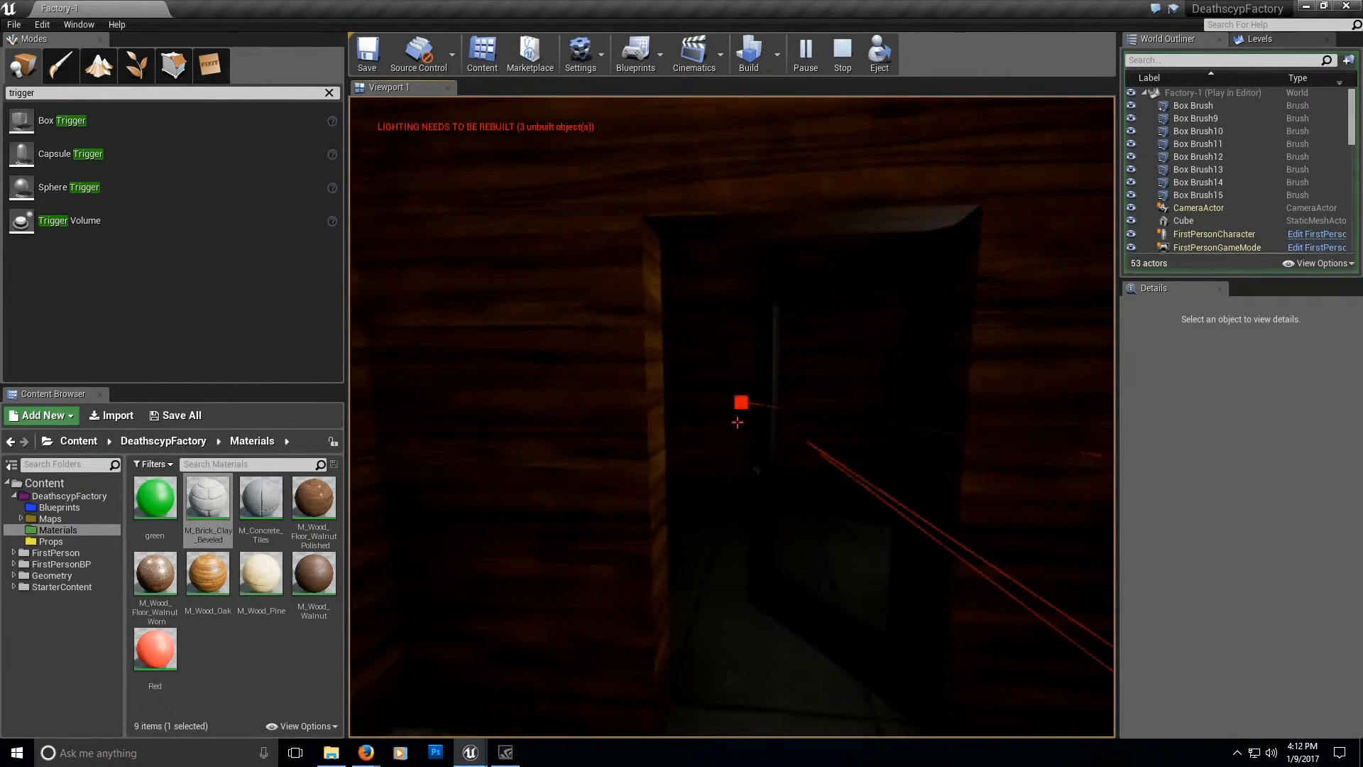
key(w)
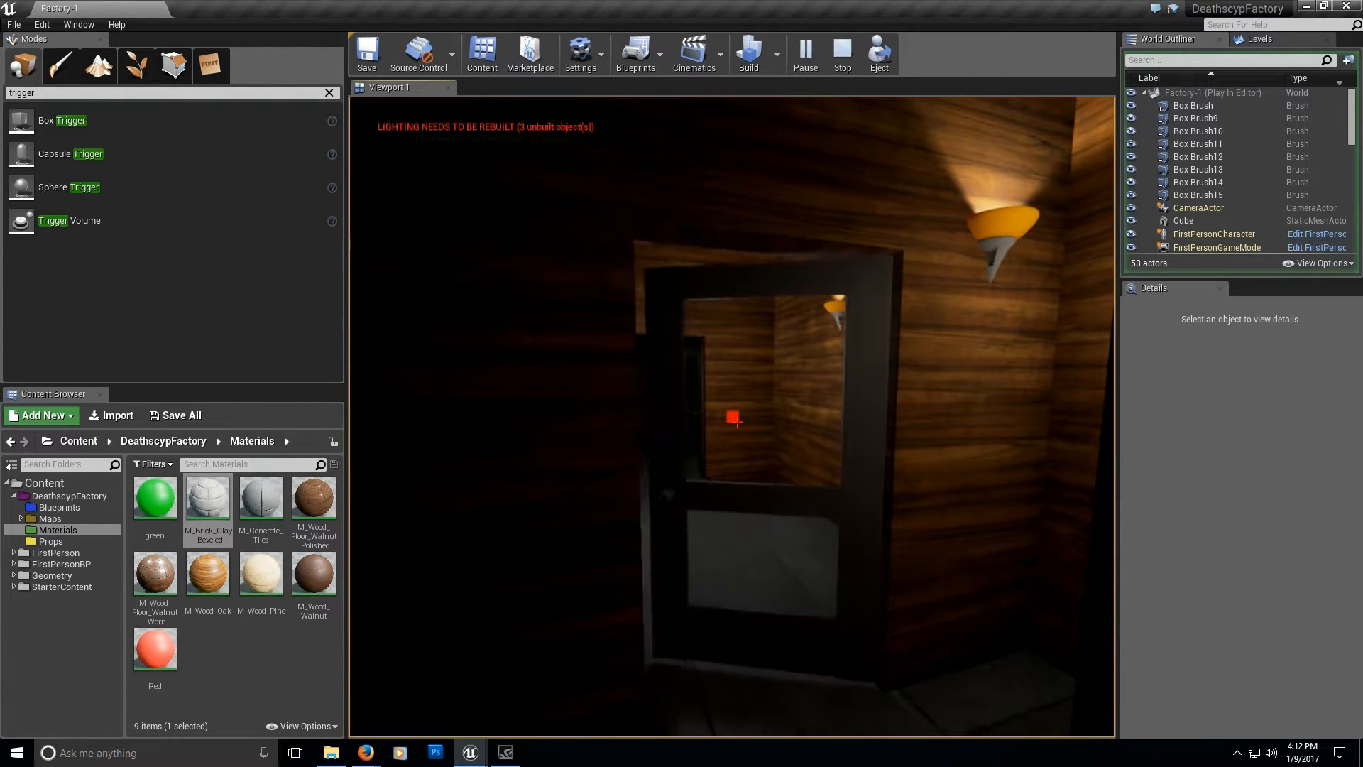
key(w)
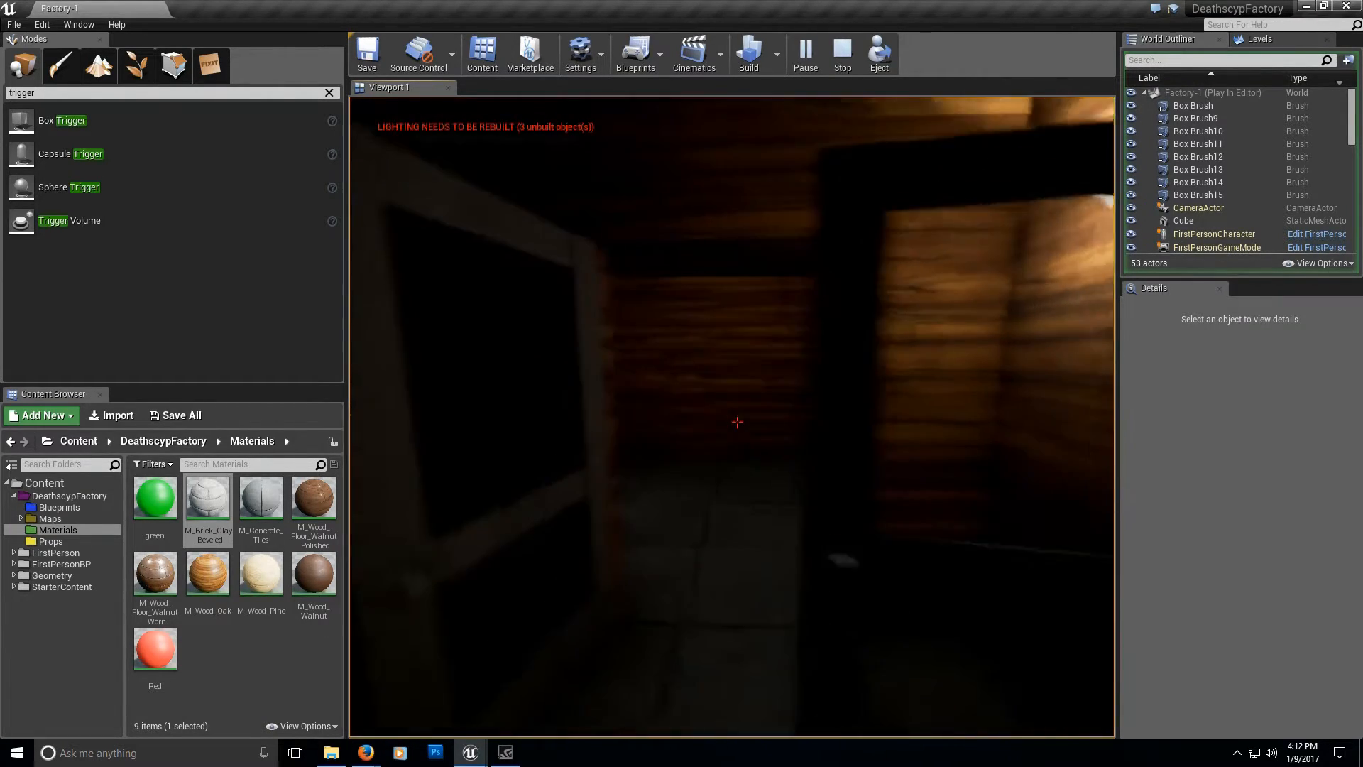
key(w)
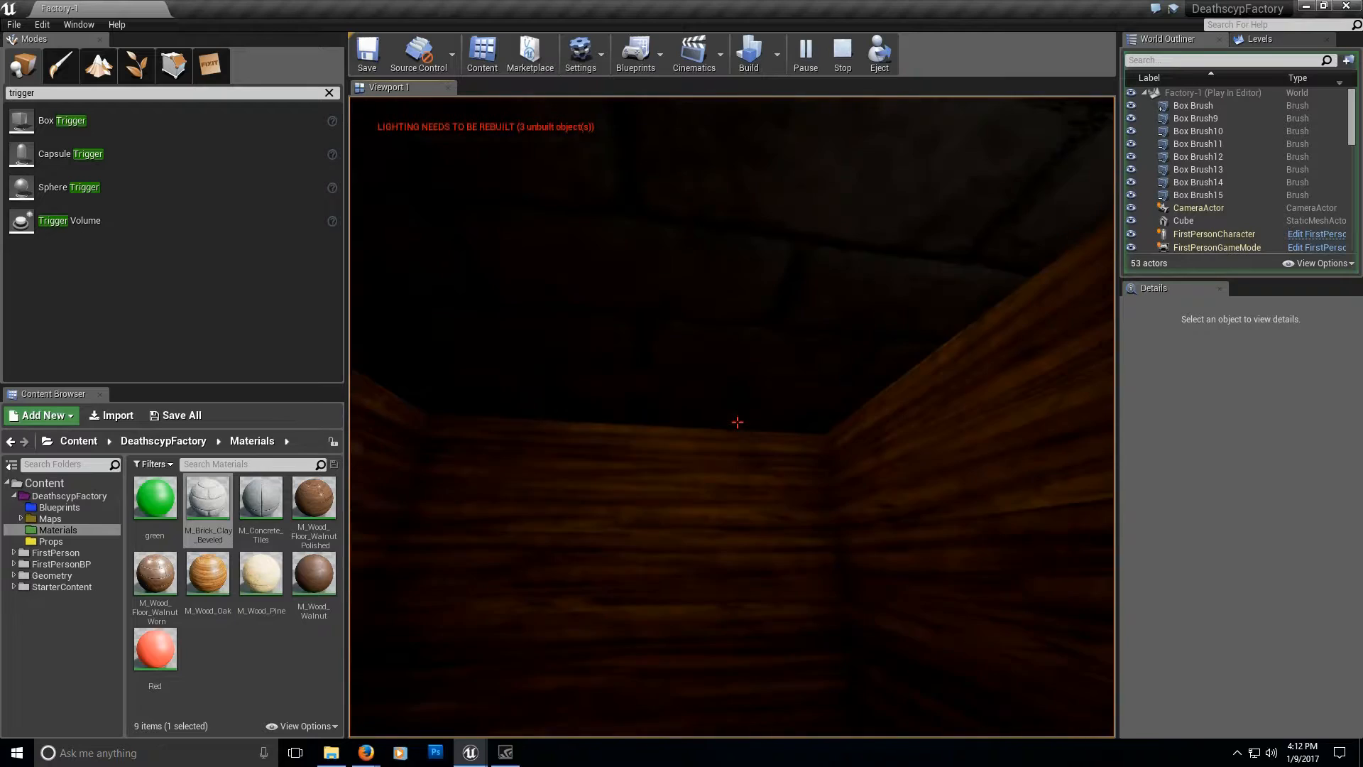
key(w)
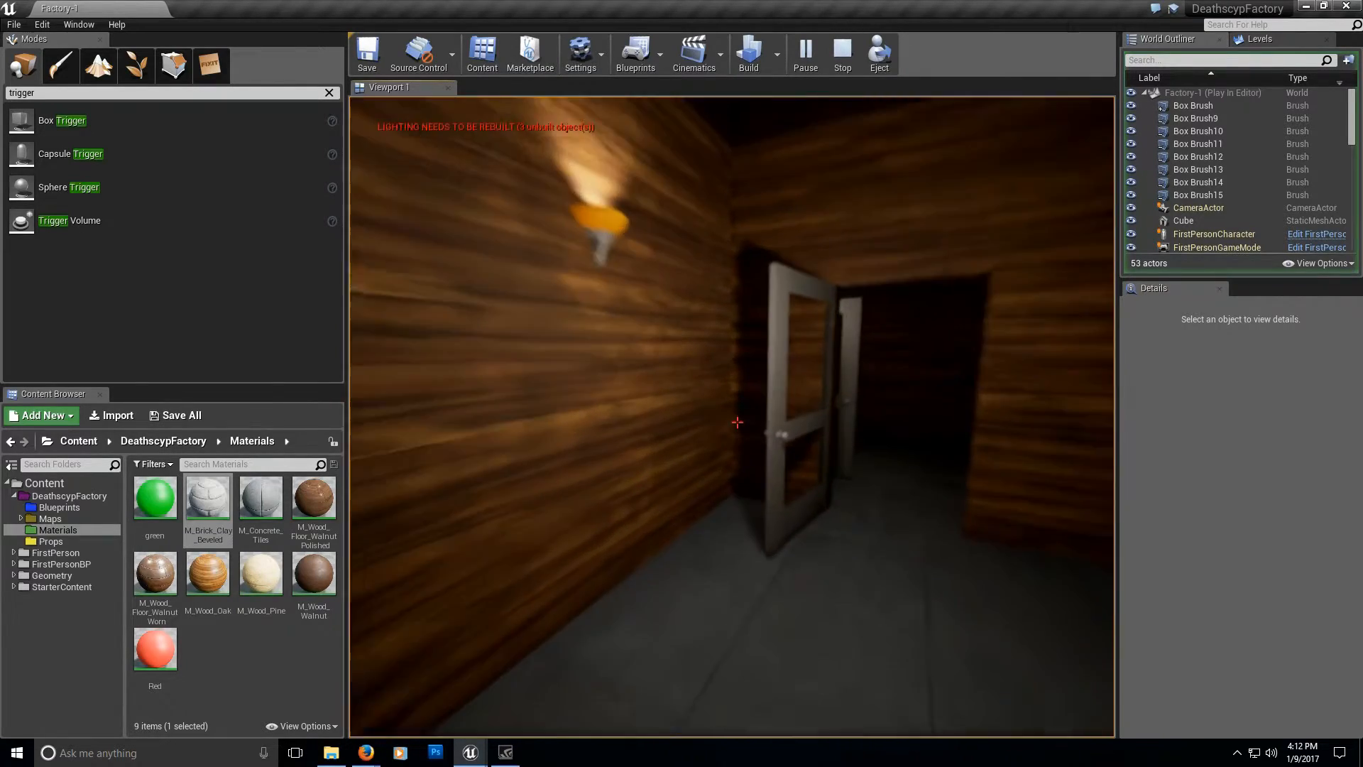
key(Escape)
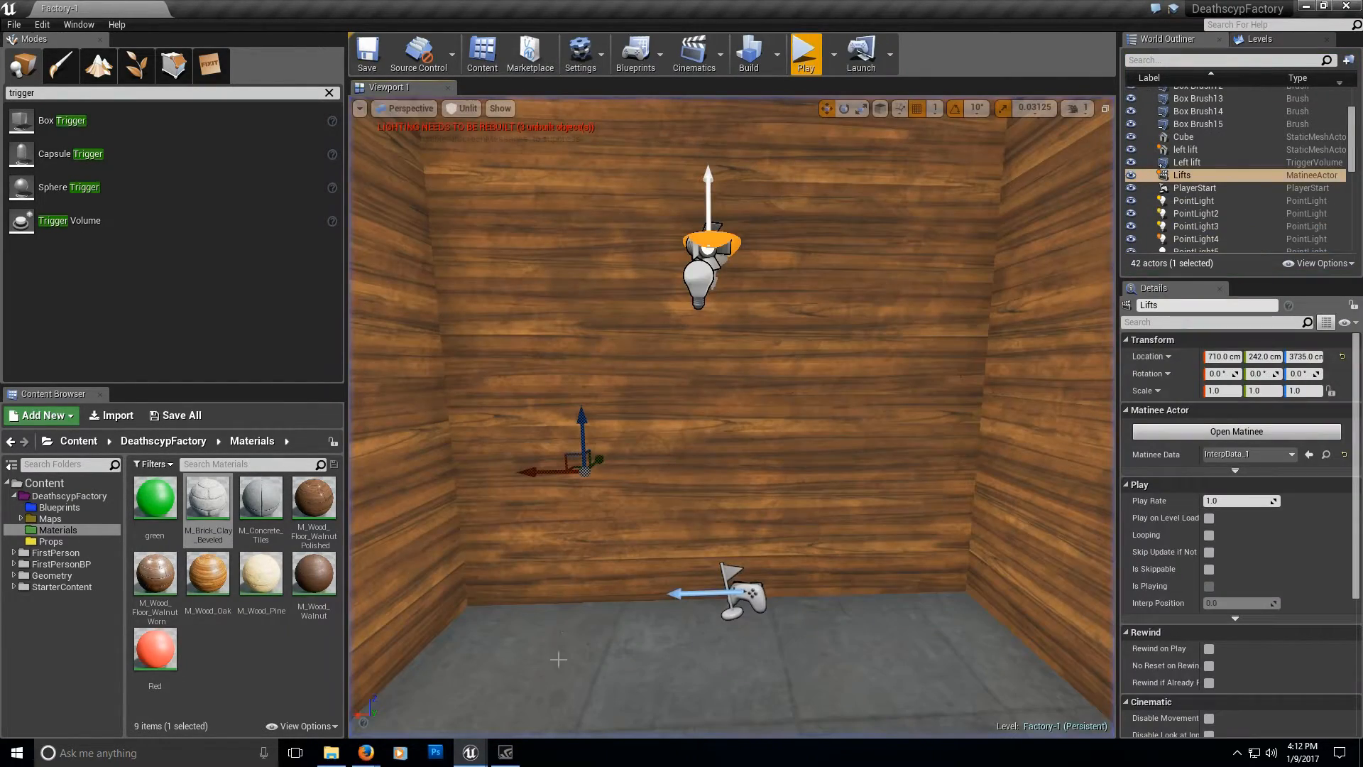
Examine the left lift shaft and its upper opening around the Lifts Matinee actor, and select the left lift platform.
key(f)
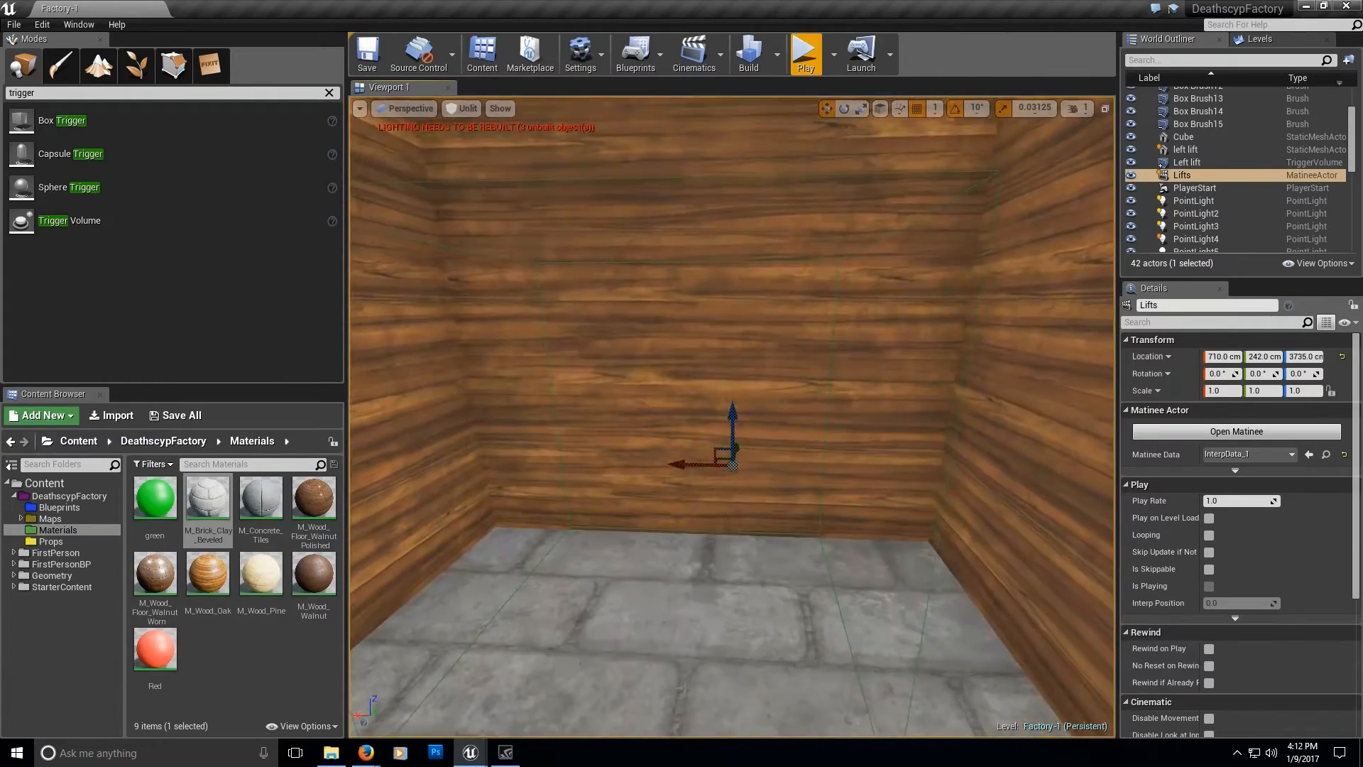
right_drag(707, 719, 691, 680)
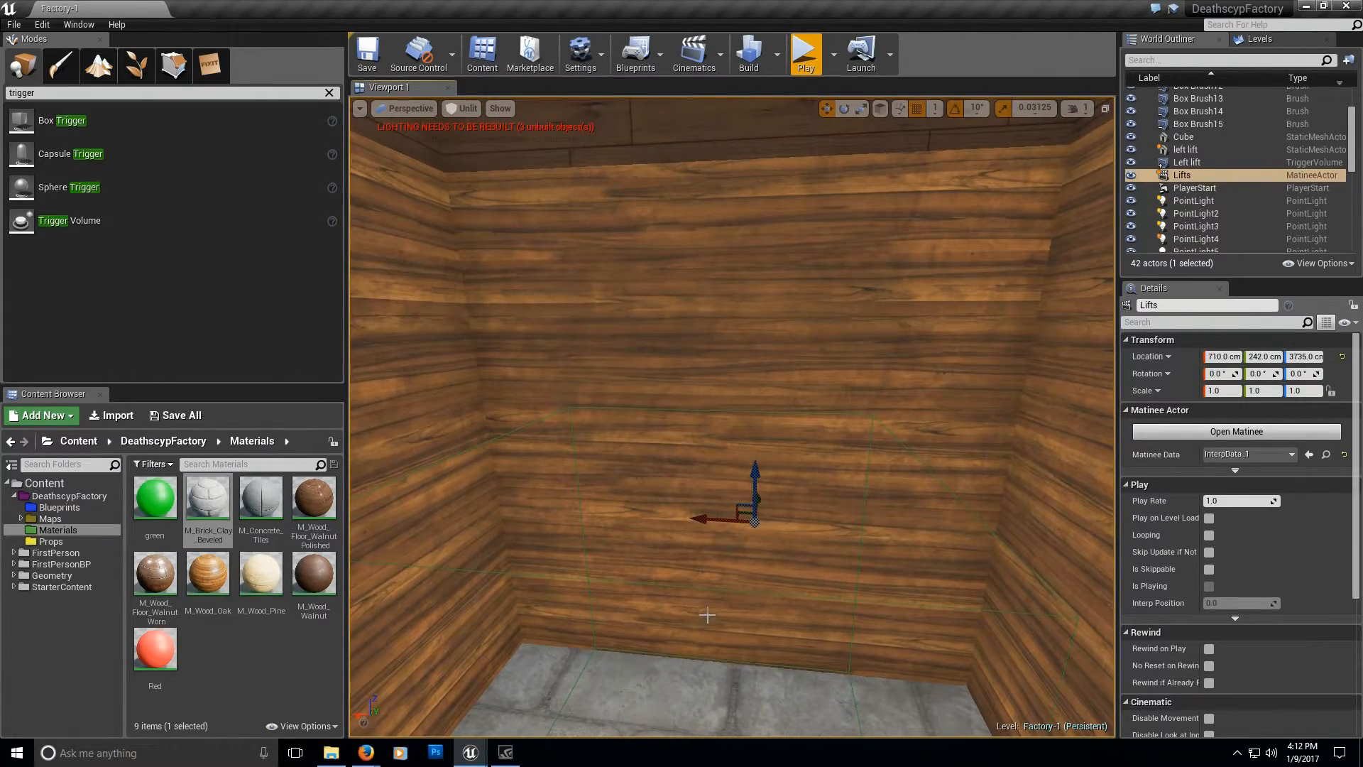
right_drag(724, 589, 745, 570)
right_drag(911, 482, 838, 411)
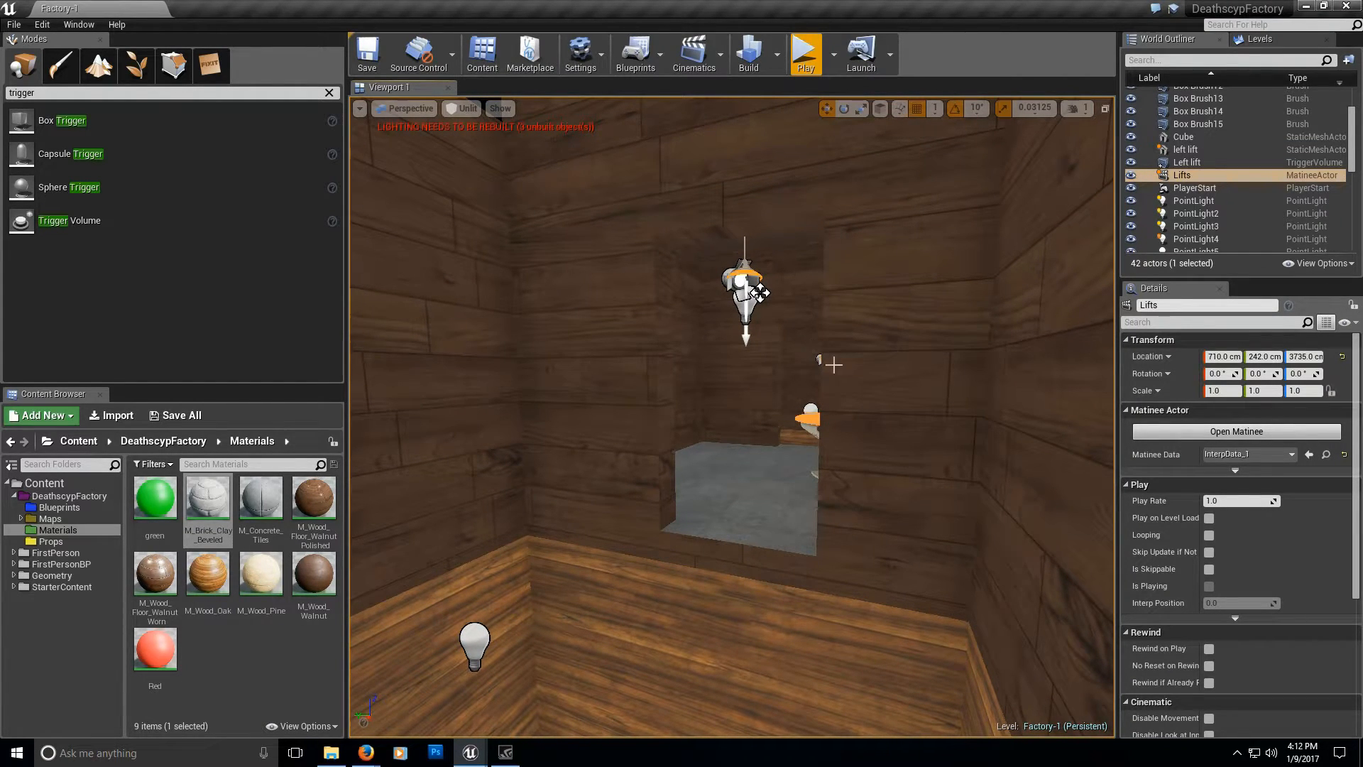
right_drag(861, 516, 801, 671)
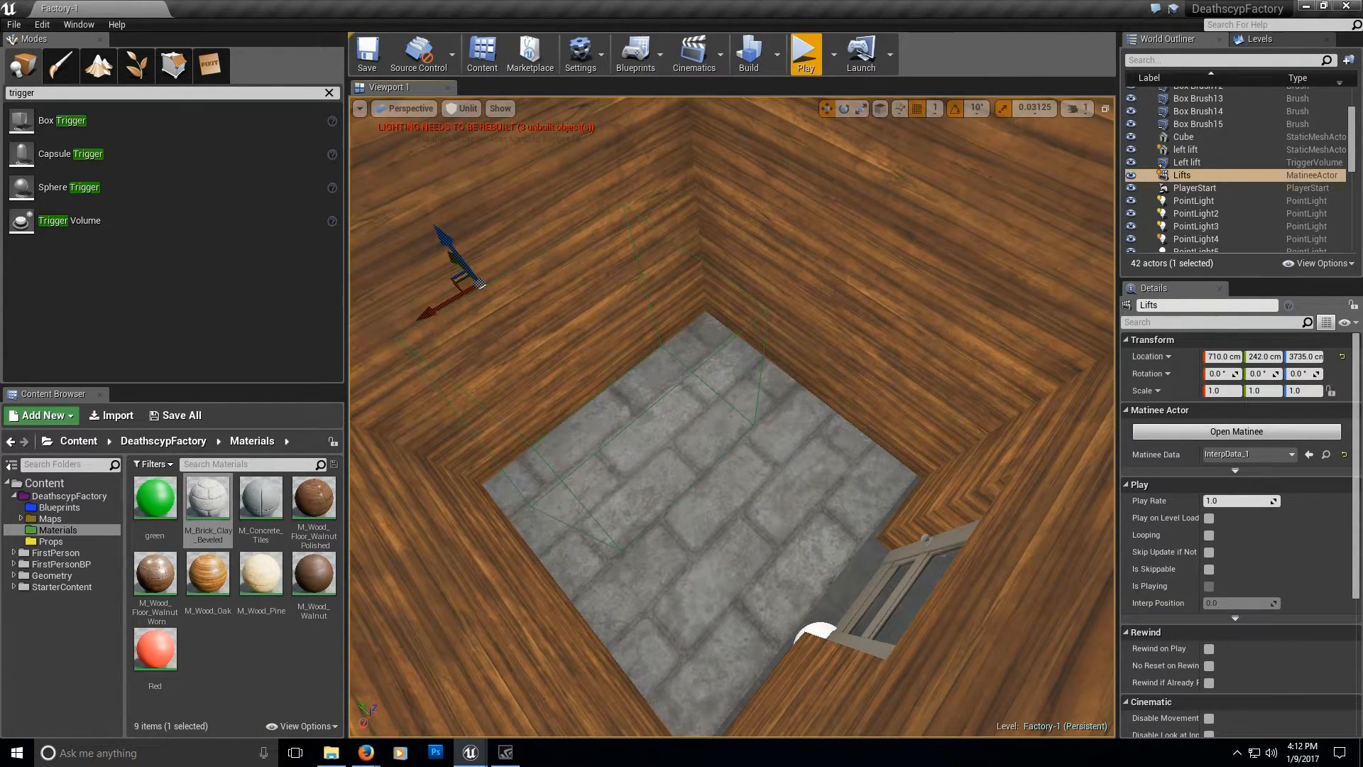
click(809, 438)
right_drag(994, 182, 998, 78)
right_drag(945, 326, 875, 370)
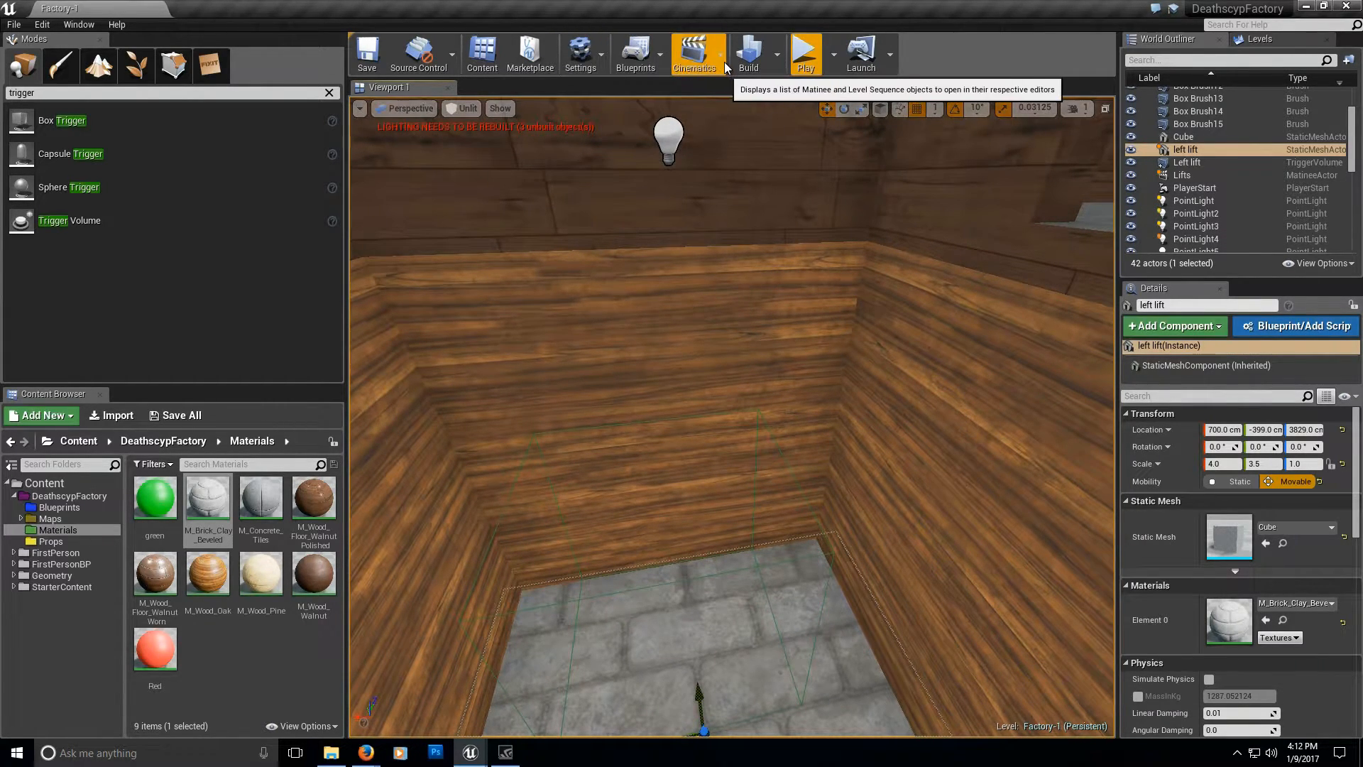
Open the Lifts Matinee, shrink its window beside the level viewport and extend it downwards.
click(693, 54)
click(738, 175)
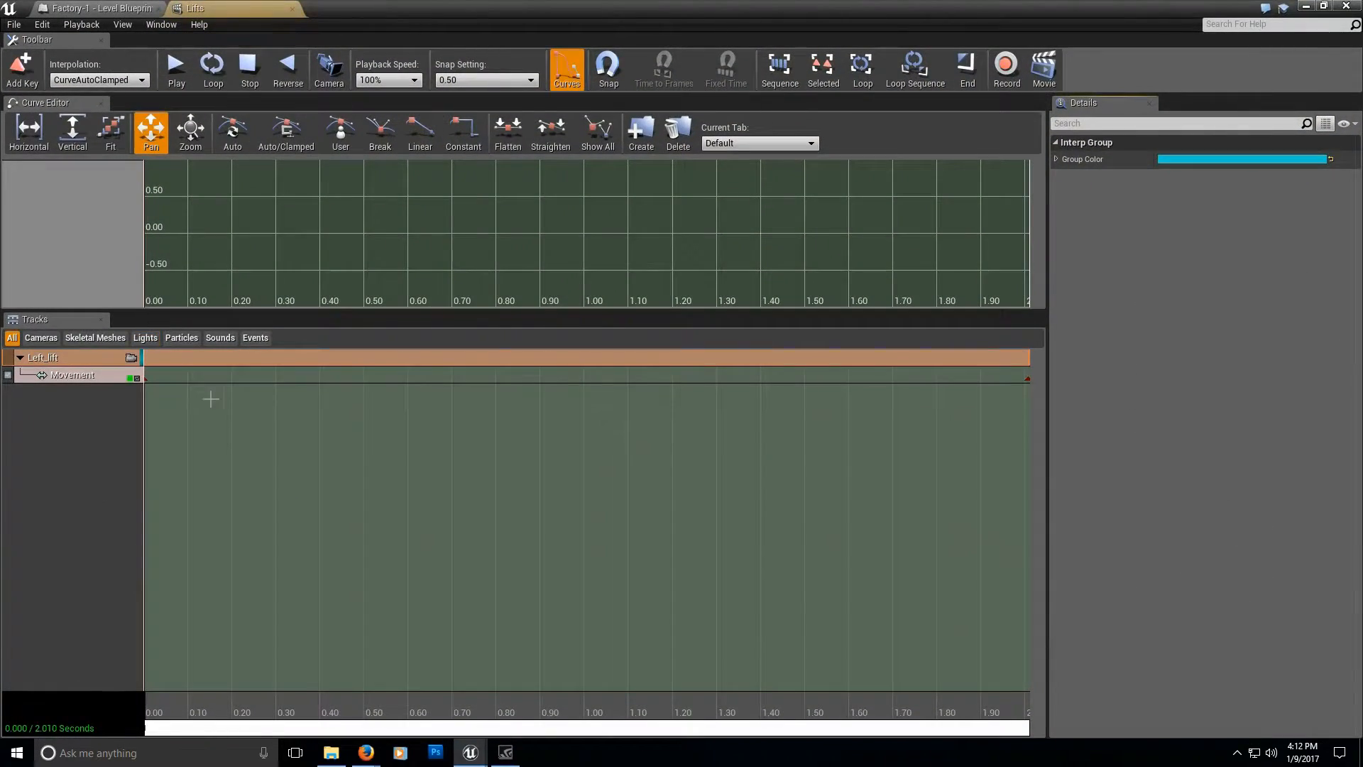
click(1324, 6)
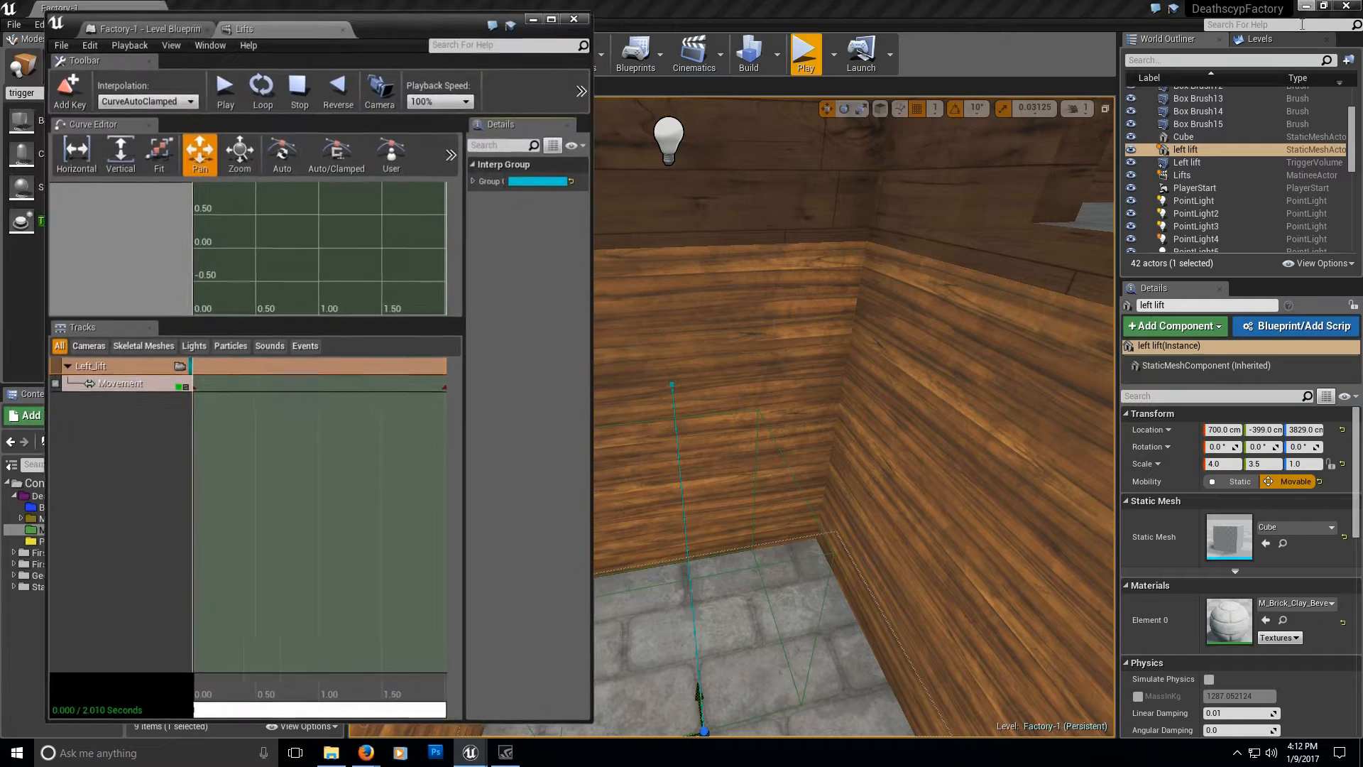
drag(449, 24, 415, 7)
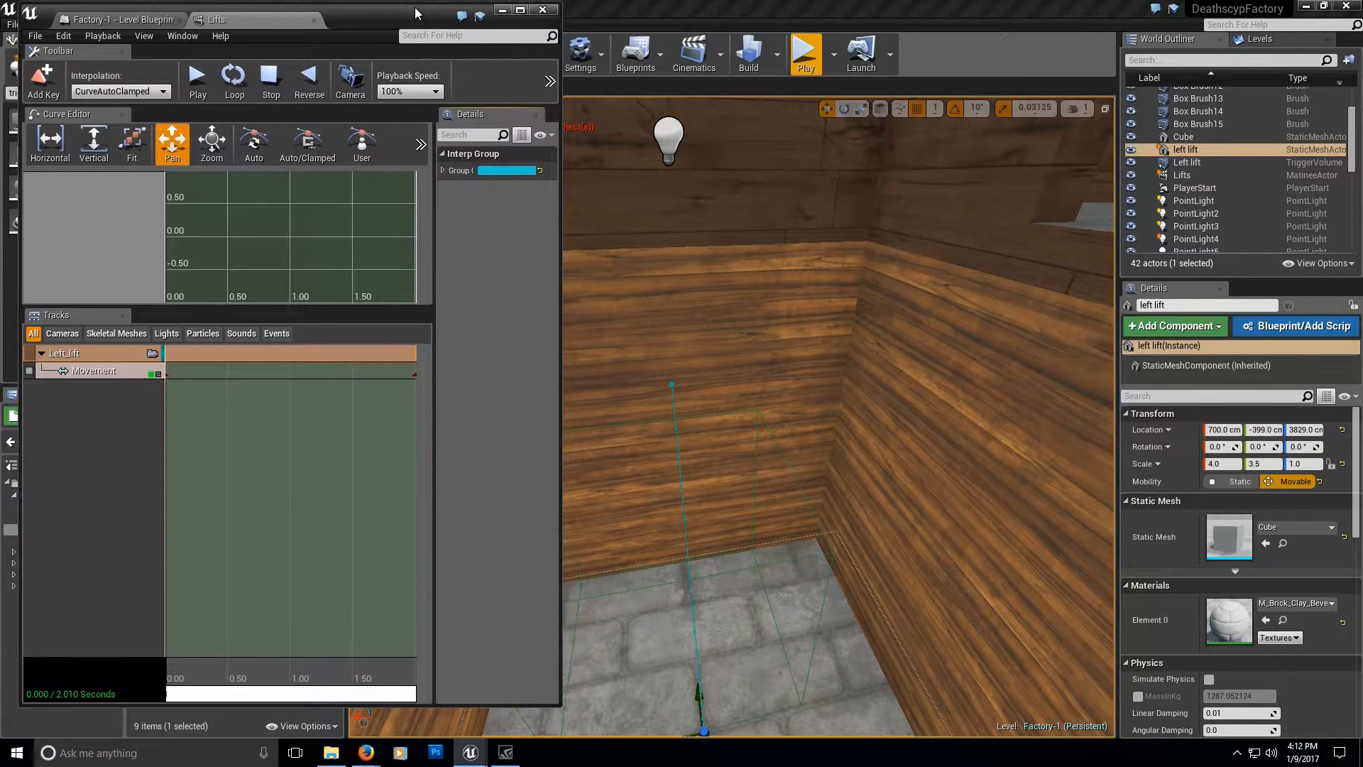
drag(294, 705, 298, 758)
Select the right lift platform, add an empty Matinee group named Right_lift for it and give the group a Movement track.
mouse_move(763, 487)
right_down()
mouse_move(923, 426)
mouse_move(866, 419)
mouse_move(909, 483)
mouse_move(852, 518)
mouse_move(781, 488)
right_up()
click(763, 486)
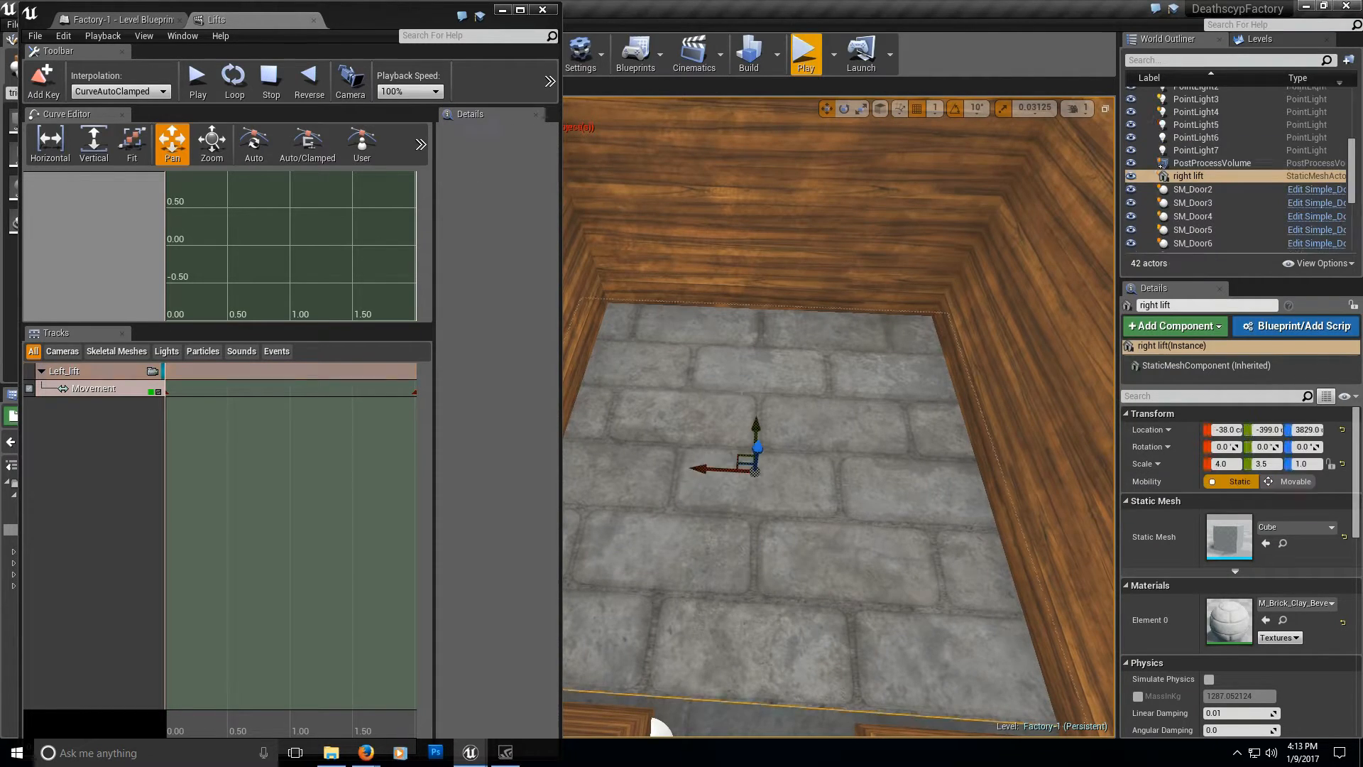
right_click(61, 416)
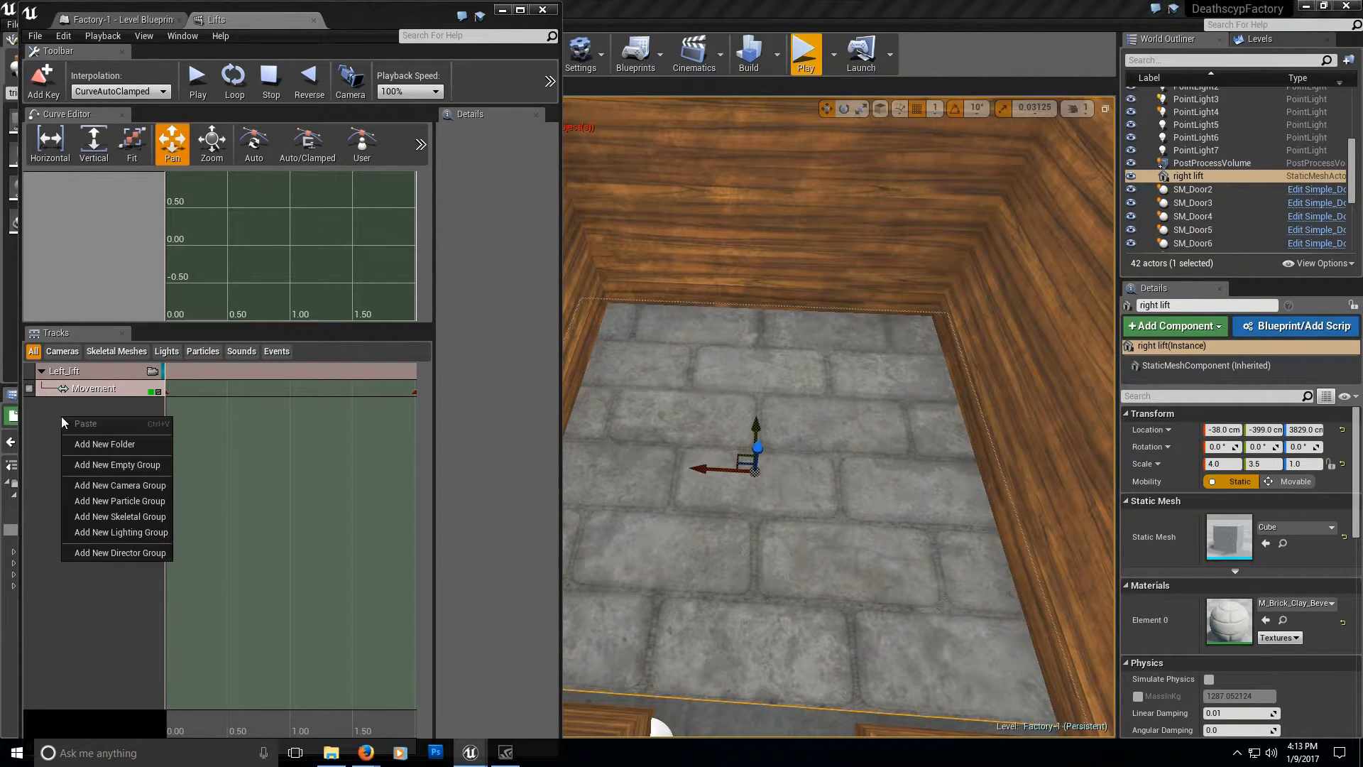
click(138, 463)
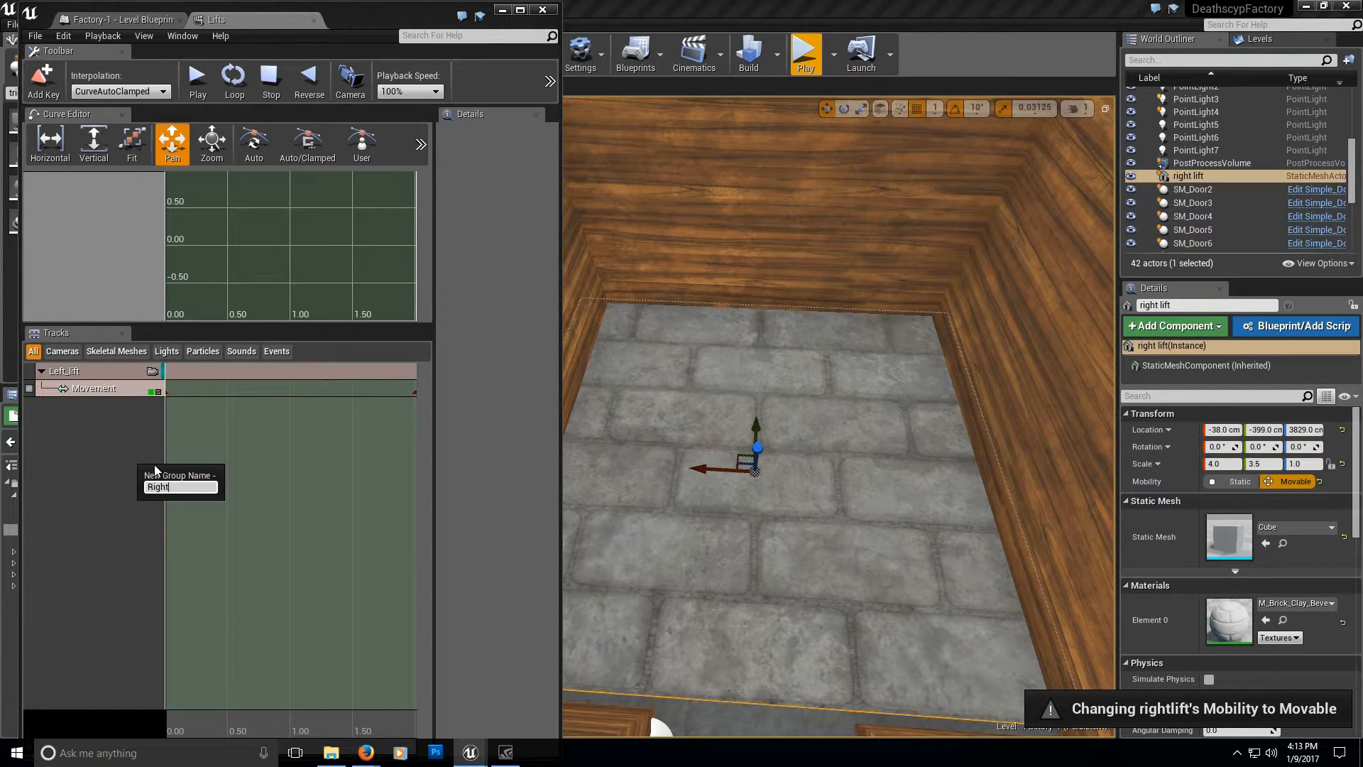
text(ht)
key(Return)
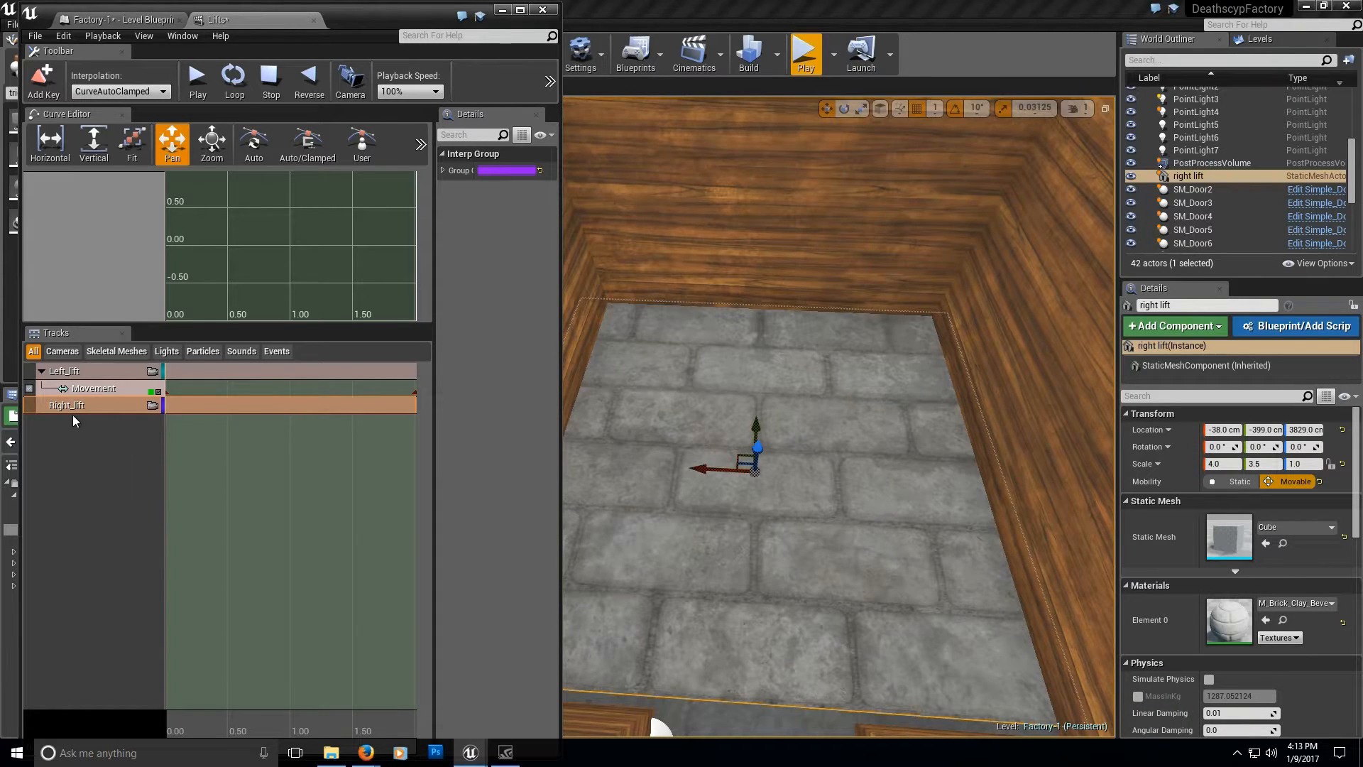
right_click(72, 406)
click(150, 155)
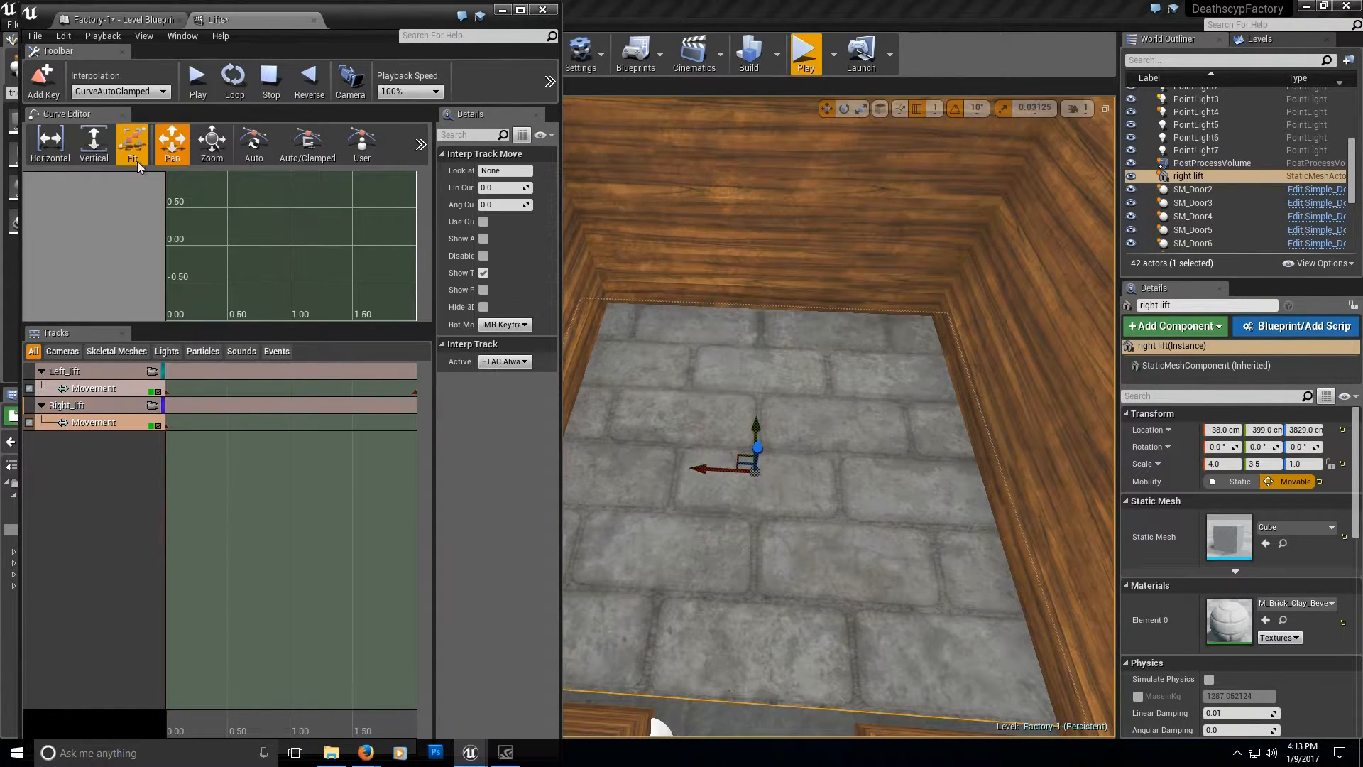
Key the Right_lift movement at 2.01 s with the right lift platform raised to a Z location of 4200 cm.
scroll(352, 569, down, 2)
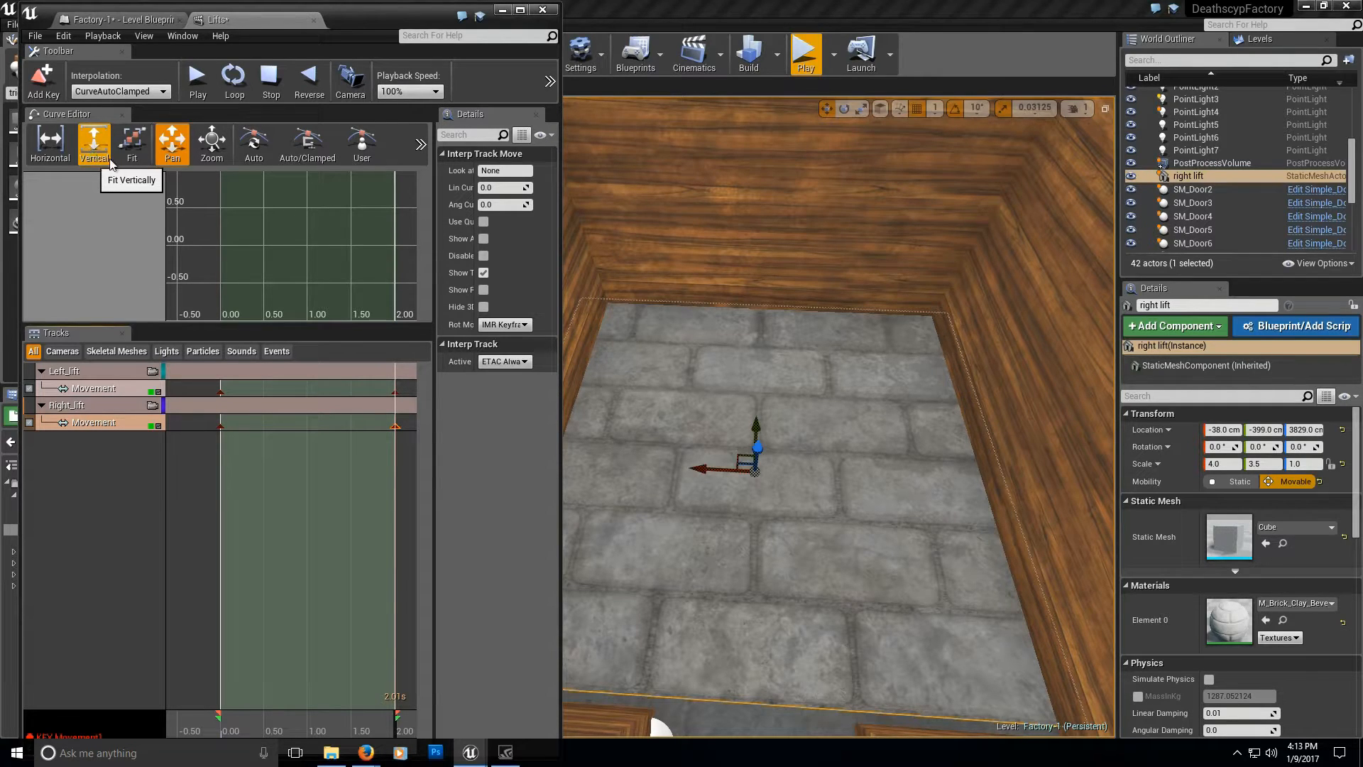
drag(365, 17, 246, 7)
mouse_move(848, 580)
right_down()
mouse_move(859, 639)
mouse_move(848, 580)
right_up()
drag(740, 522, 744, 282)
right_drag(744, 283, 700, 153)
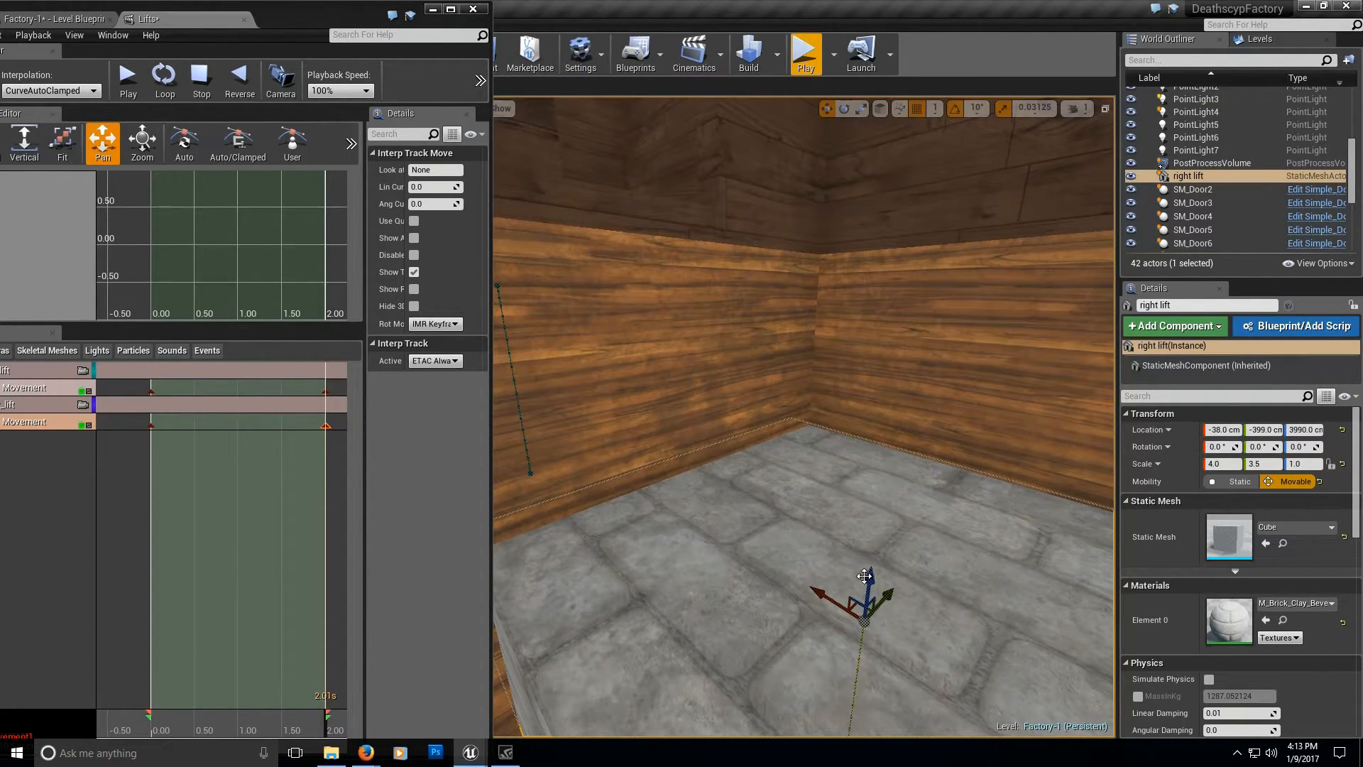
drag(867, 546, 849, 320)
mouse_move(849, 319)
right_down()
mouse_move(843, 376)
mouse_move(854, 330)
mouse_move(827, 337)
mouse_move(852, 340)
right_up()
drag(909, 629, 909, 593)
right_drag(909, 592, 880, 248)
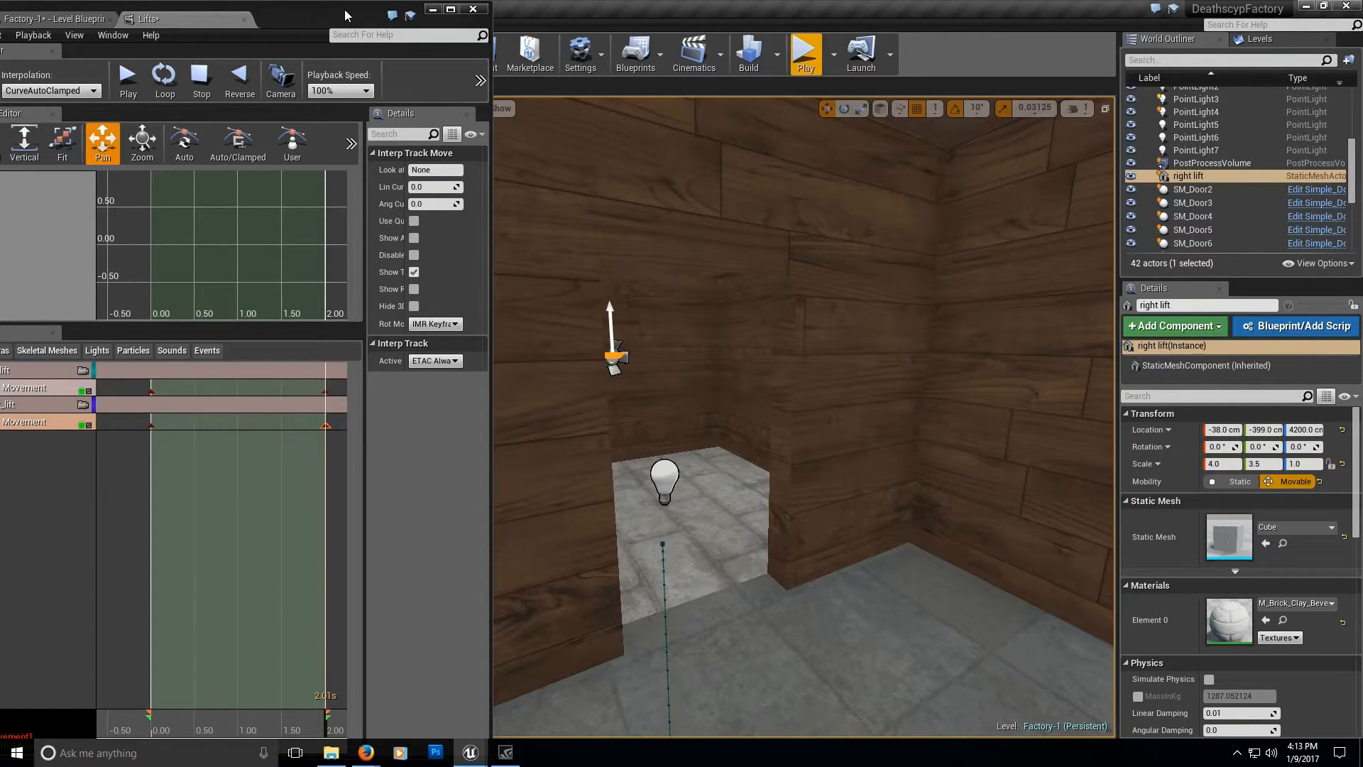
Minimize the Matinee window and save the Factory-1 level, agreeing to close Matinee.
drag(346, 16, 851, 43)
click(937, 37)
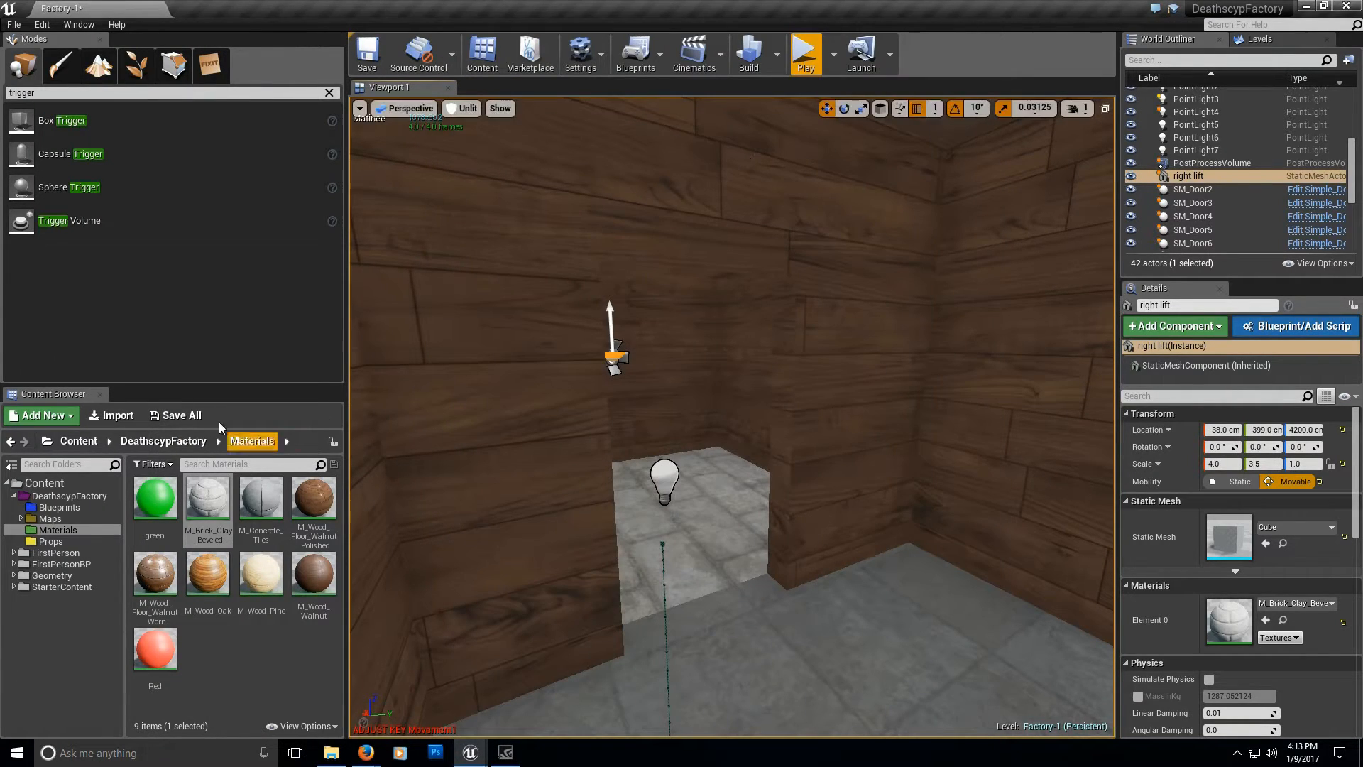
click(176, 415)
click(801, 504)
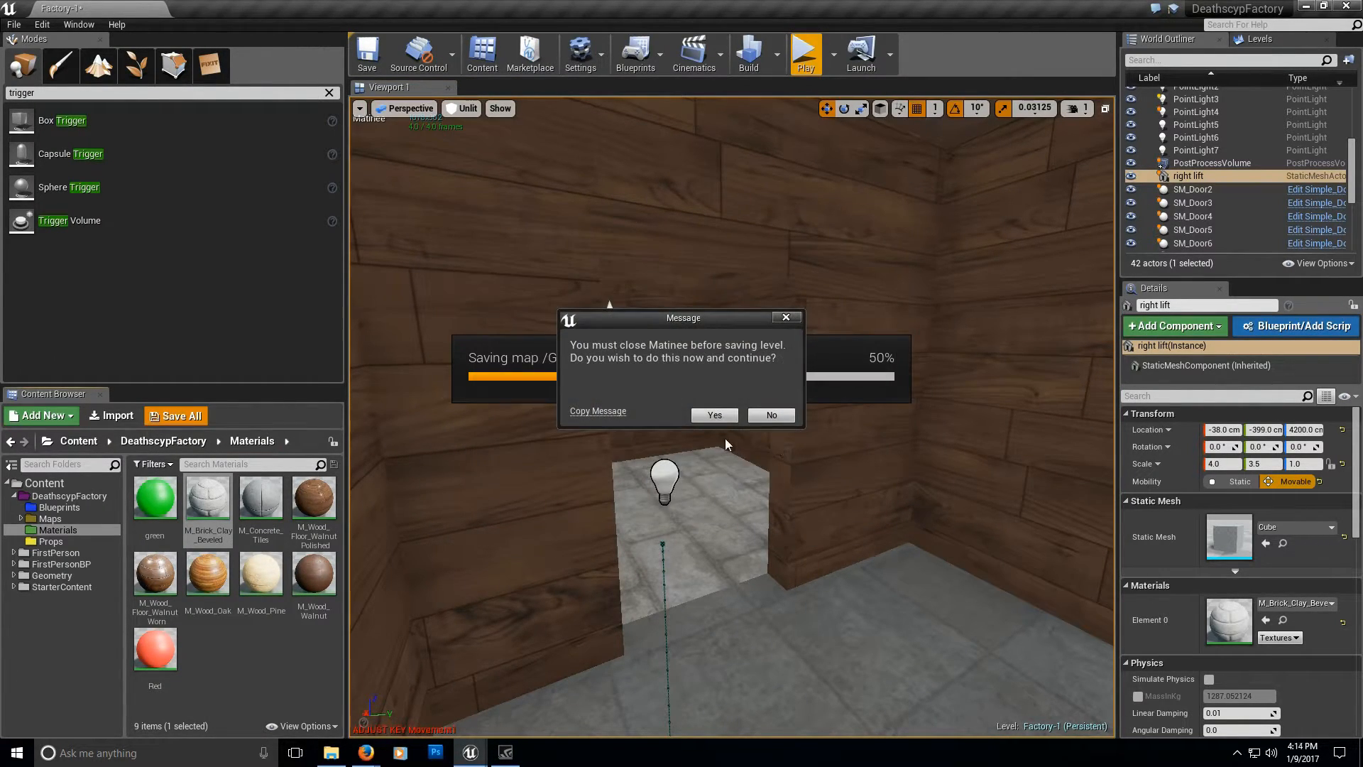
click(715, 416)
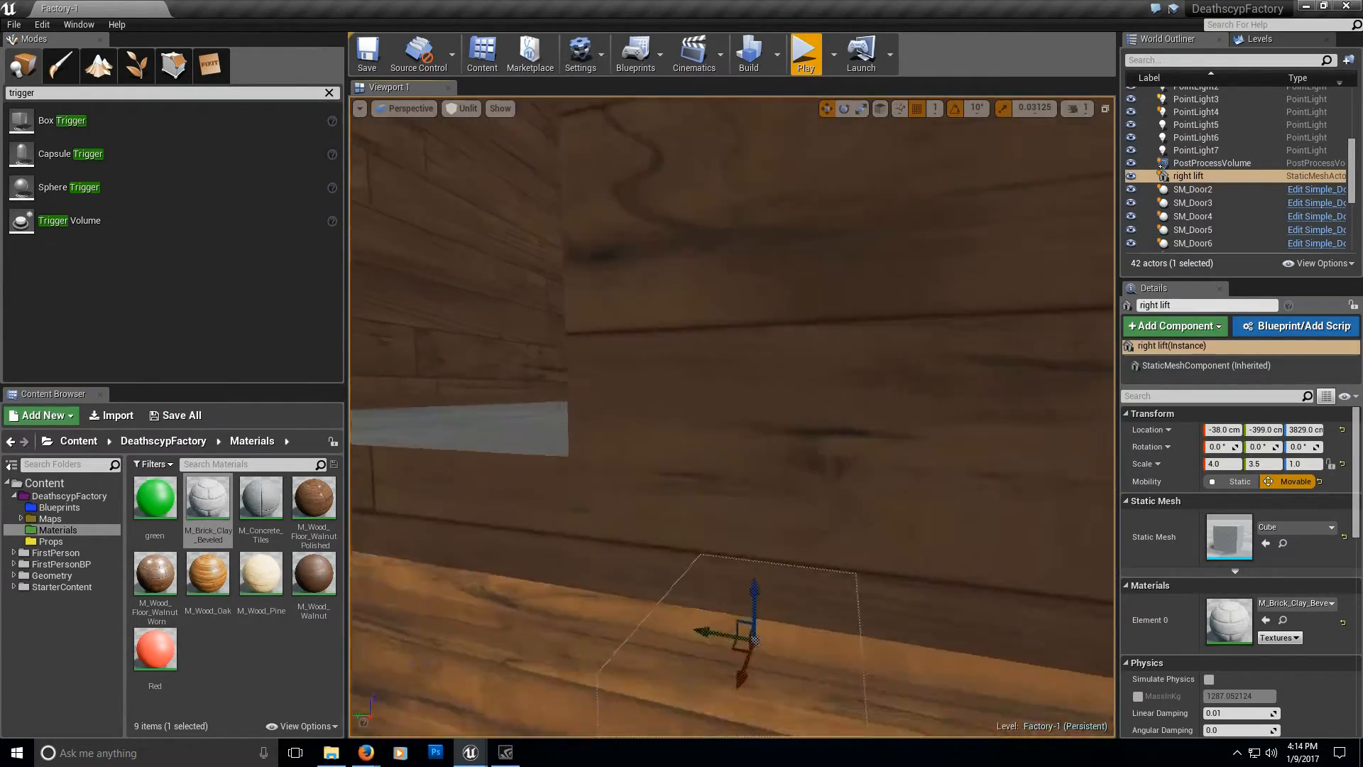
Reopen the Lifts Matinee, play its animation to check the right lift's rise, and close it.
right_drag(654, 143, 447, 249)
click(694, 55)
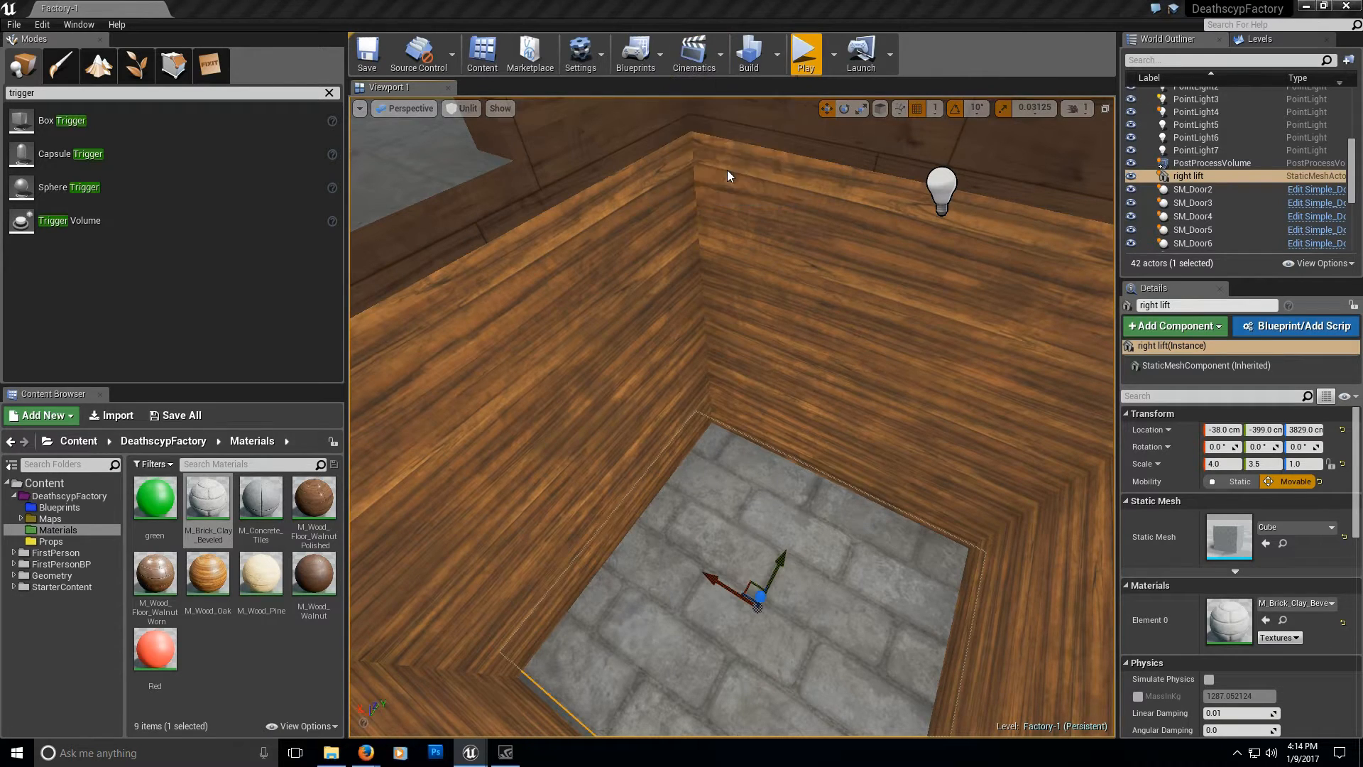
click(726, 170)
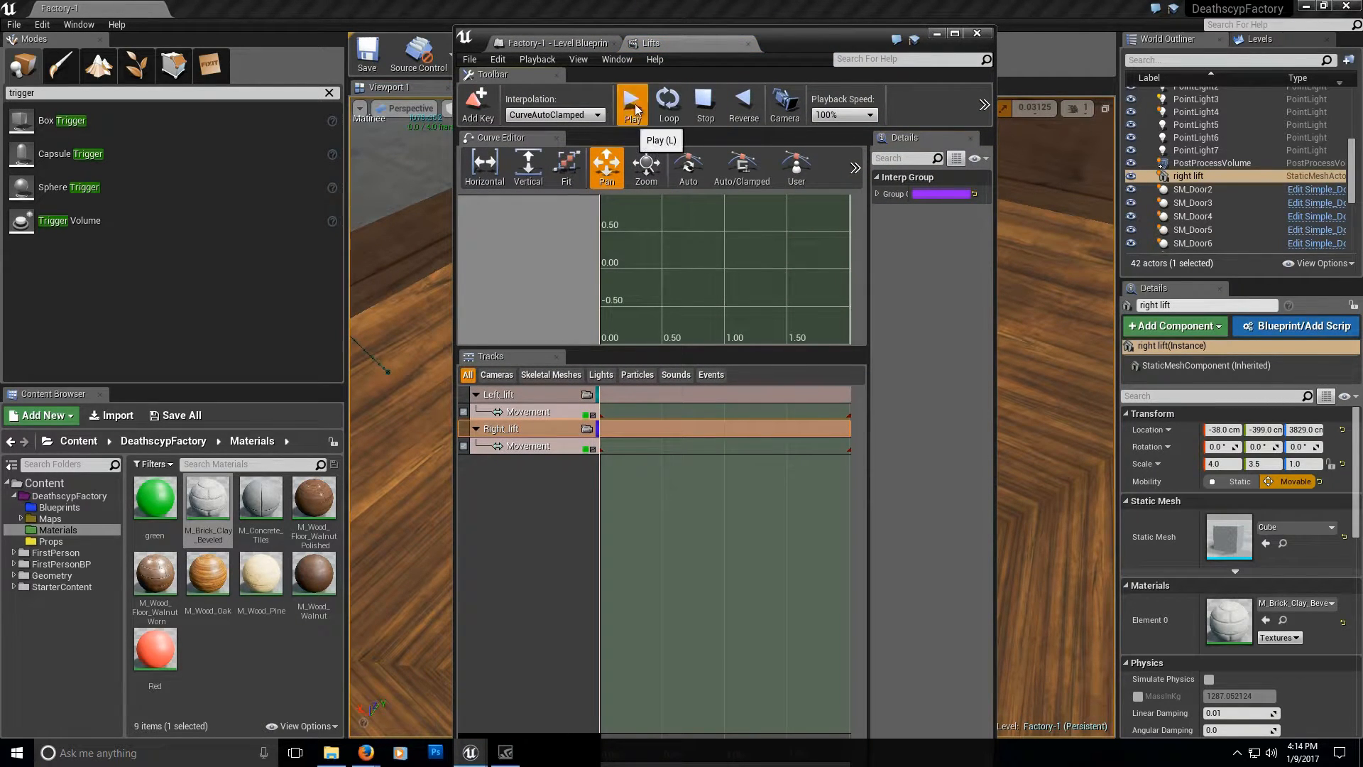
drag(818, 32, 512, 25)
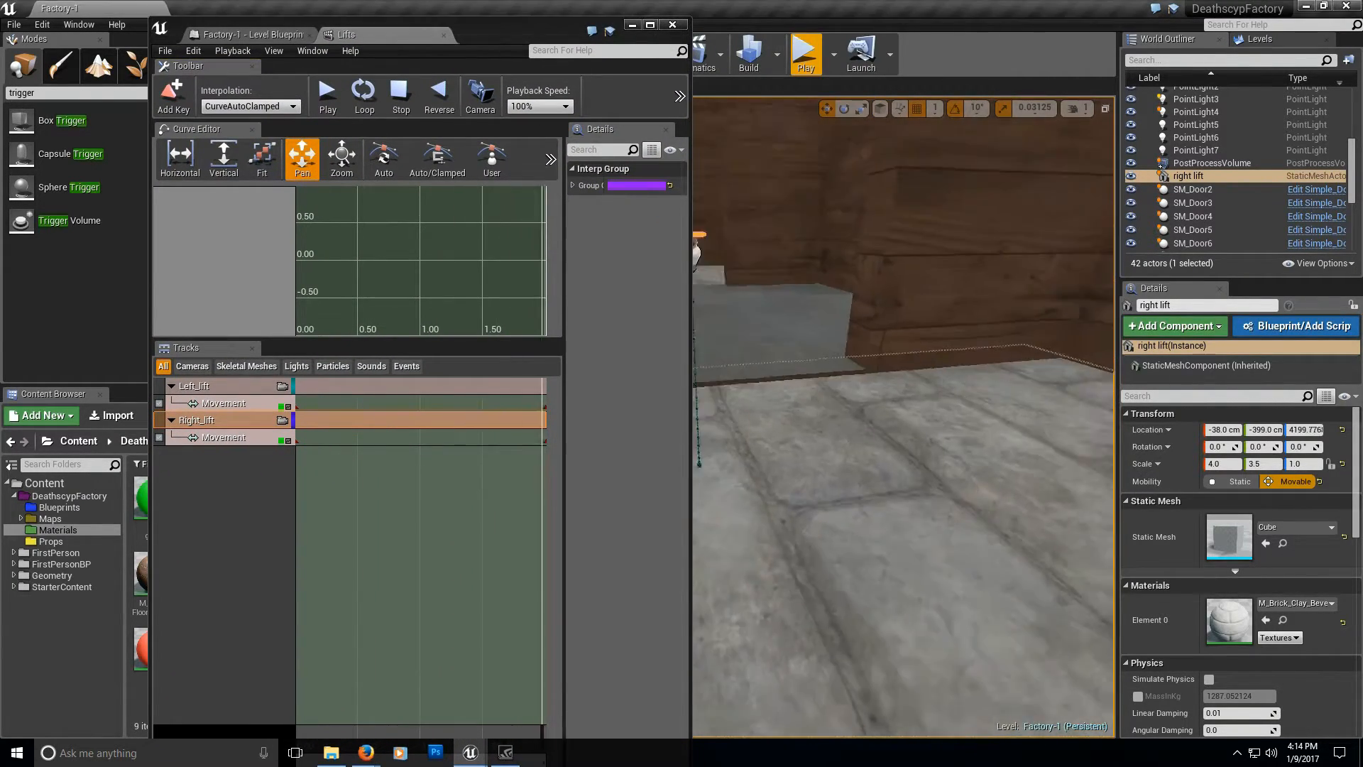
right_drag(903, 417, 852, 451)
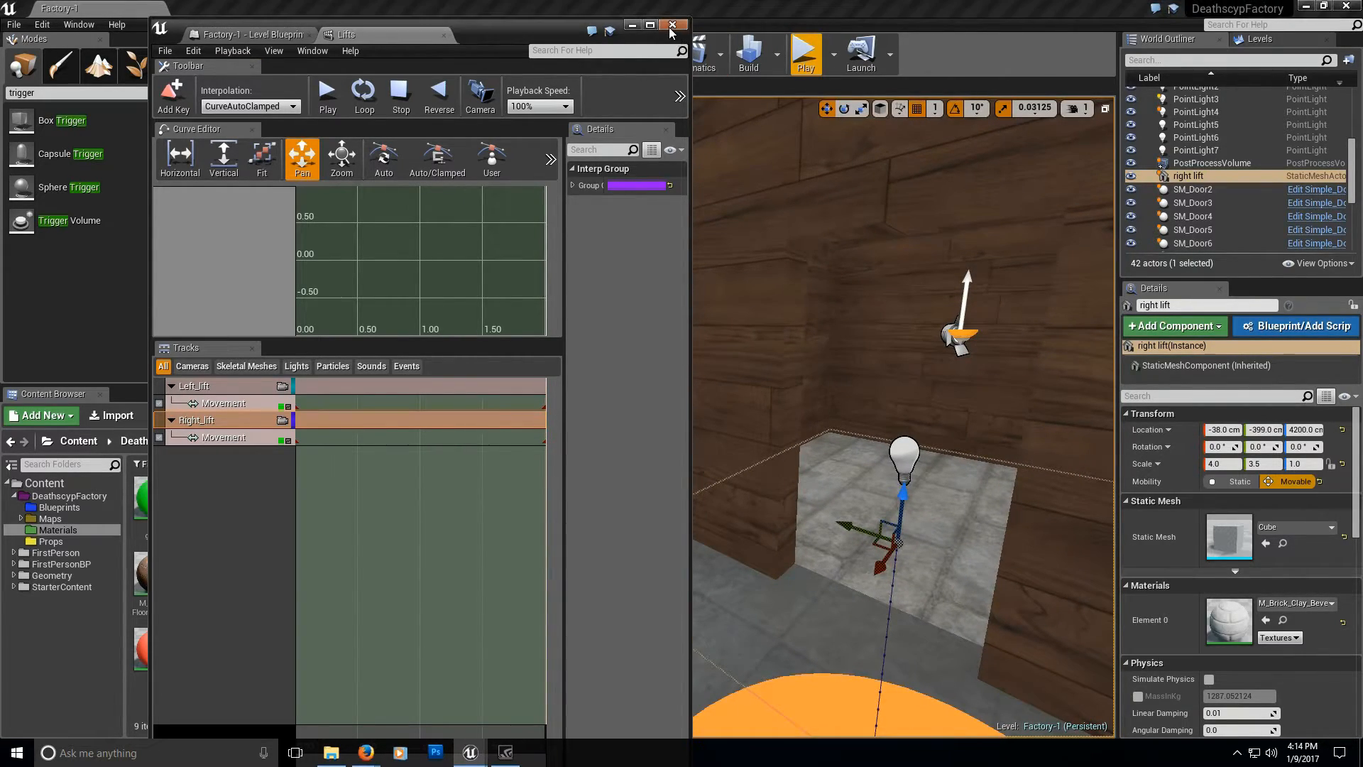
click(673, 25)
Place a Trigger Volume above the right lift shaft and name it Lifts come back.
right_drag(720, 262, 695, 195)
right_drag(688, 305, 915, 309)
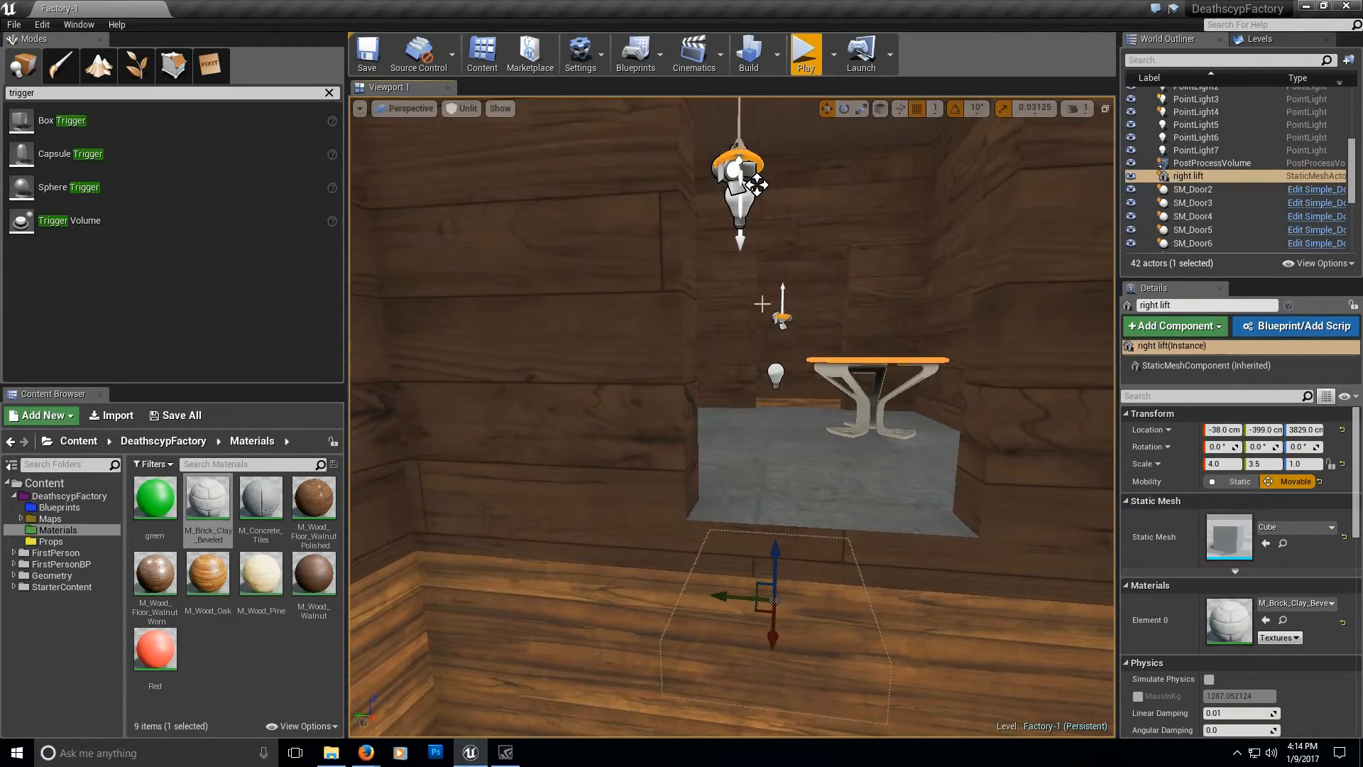
right_drag(813, 404, 654, 547)
right_drag(694, 338, 809, 274)
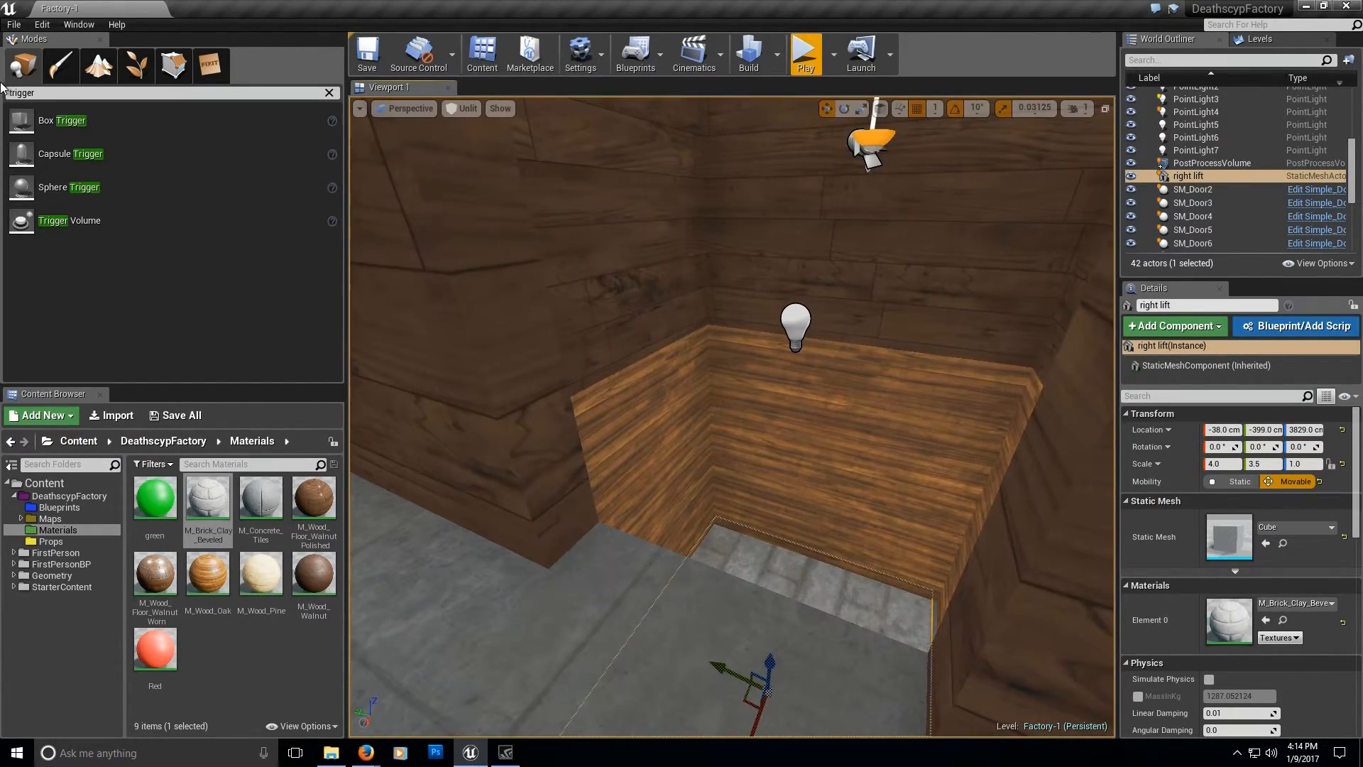
drag(91, 221, 733, 258)
drag(823, 233, 823, 234)
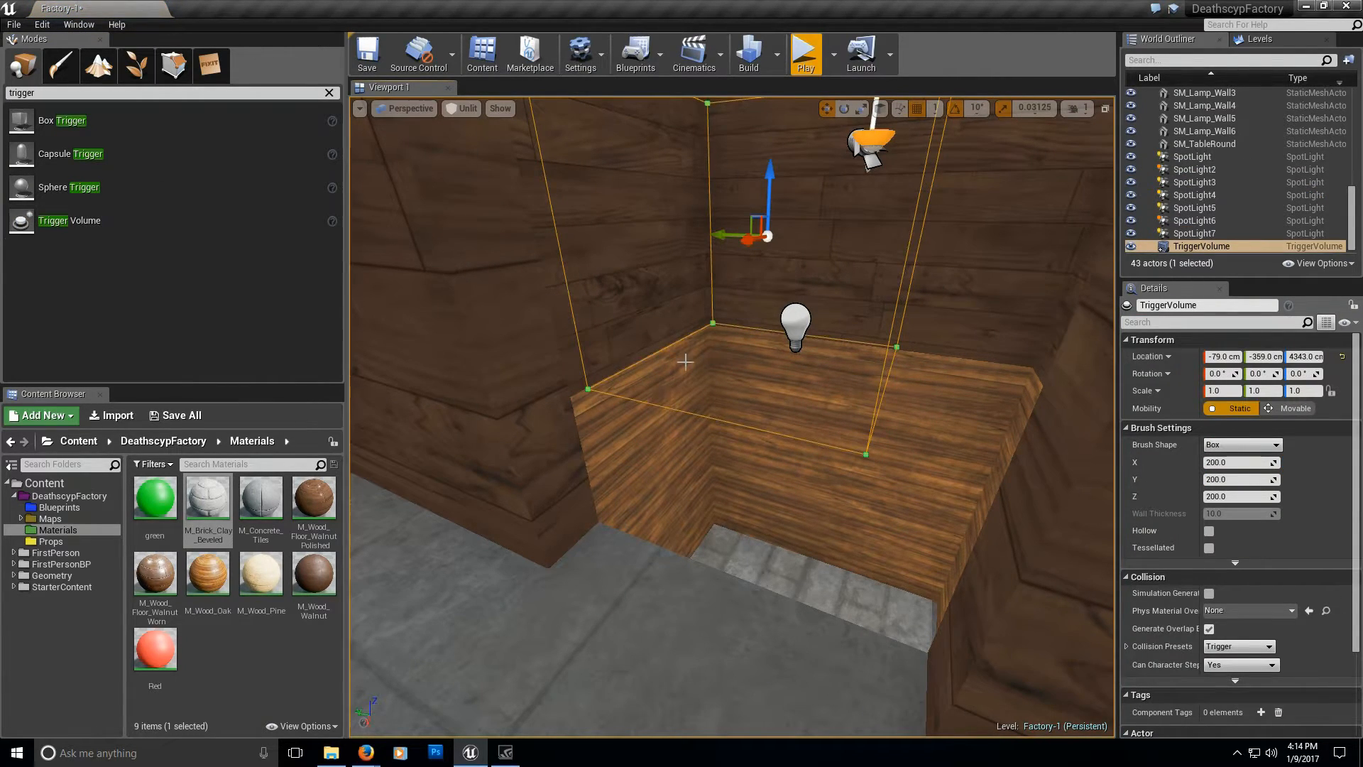
key(f)
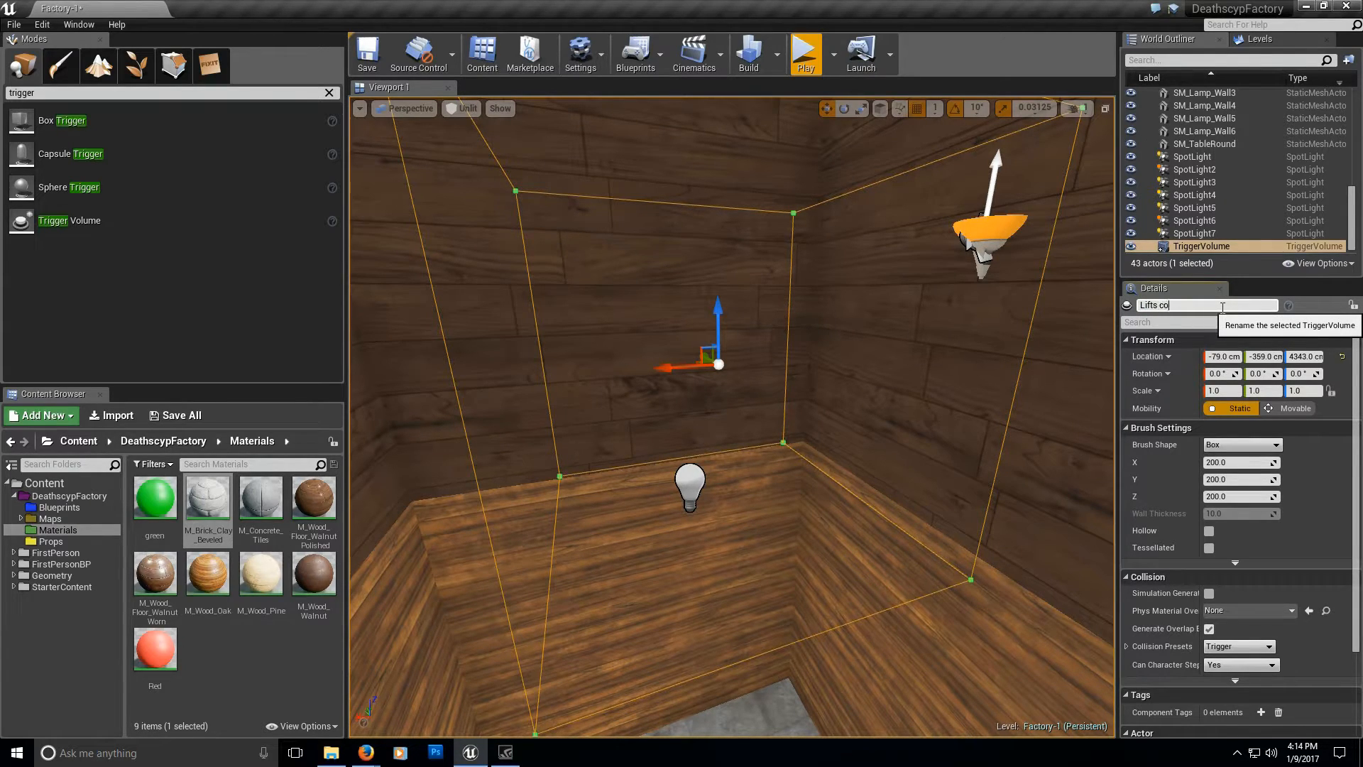
key(Return)
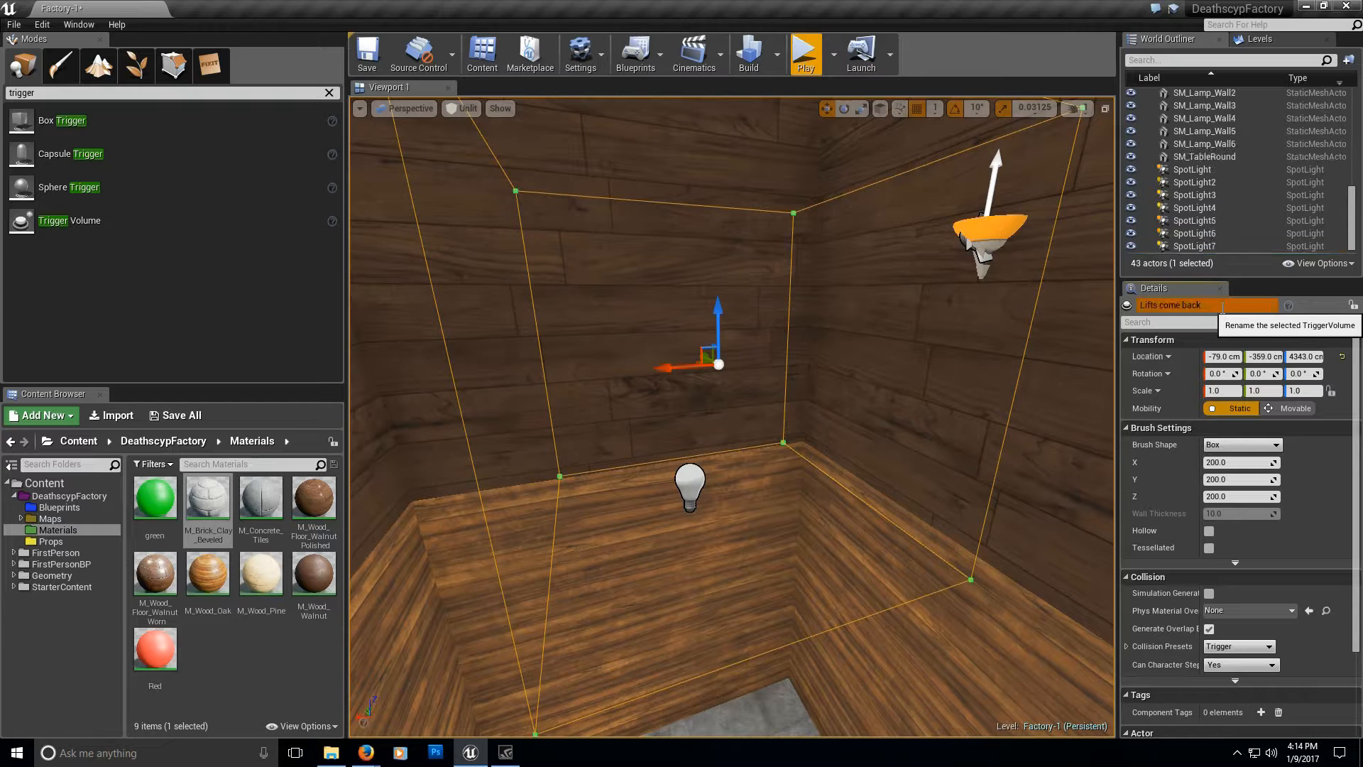
Move the Lifts come back trigger to -118, -356, 4343 cm and scale it to 0.9375, 0.71875, 0.8125.
right_drag(888, 355, 852, 443)
key(space)
key(space)
drag(784, 378, 806, 417)
key(e)
key(r)
key(e)
key(r)
right_drag(675, 518, 540, 490)
right_drag(690, 435, 784, 422)
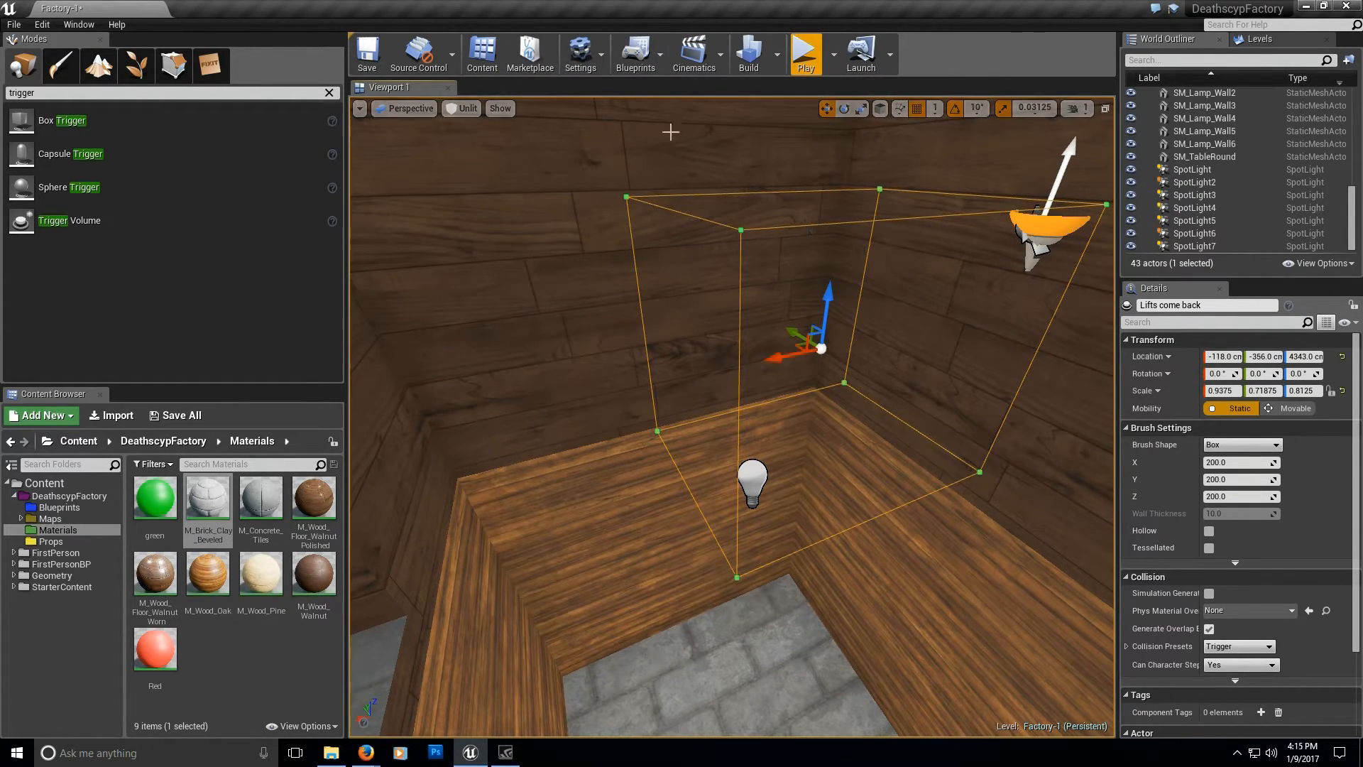
Open the Level Blueprint and add an OnActorBeginOverlap event for the Lifts come back trigger volume.
click(662, 66)
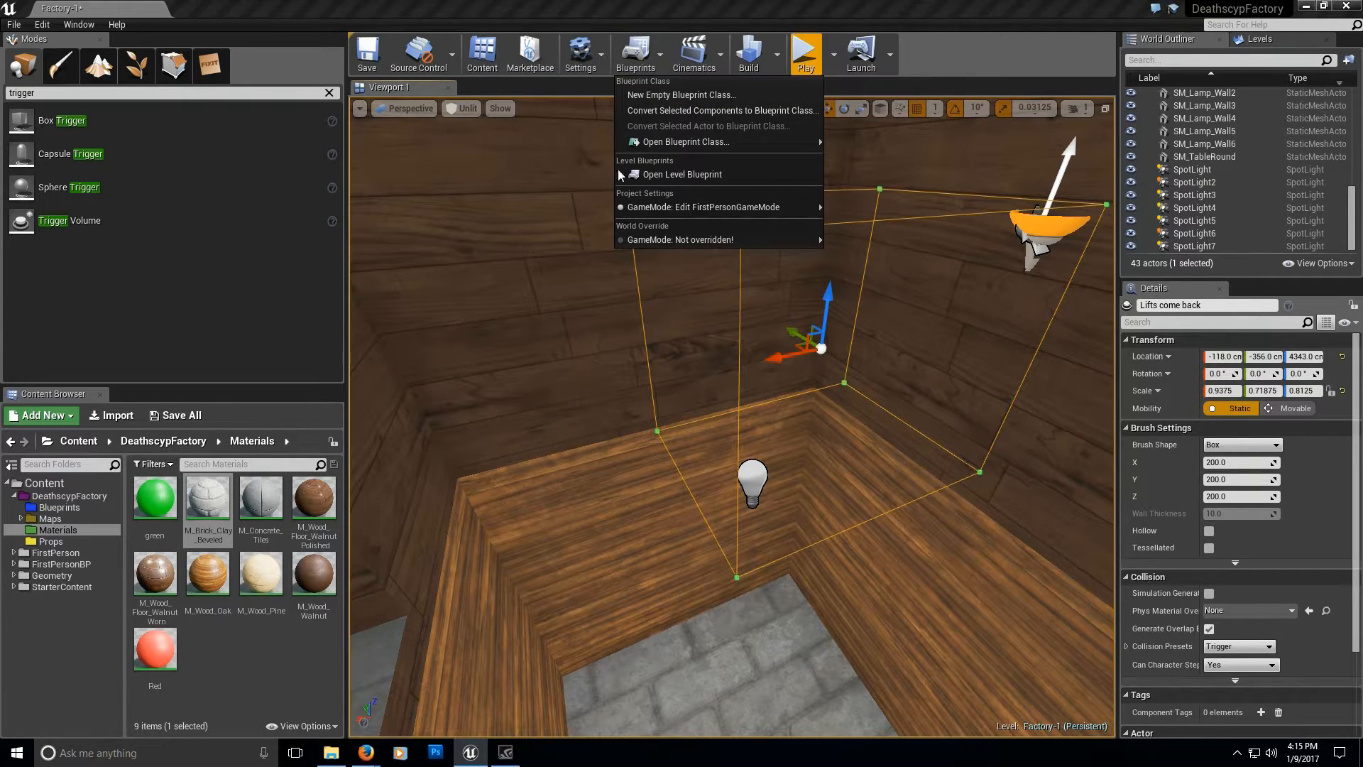
click(690, 170)
right_drag(458, 525, 381, 398)
right_click(356, 376)
click(363, 418)
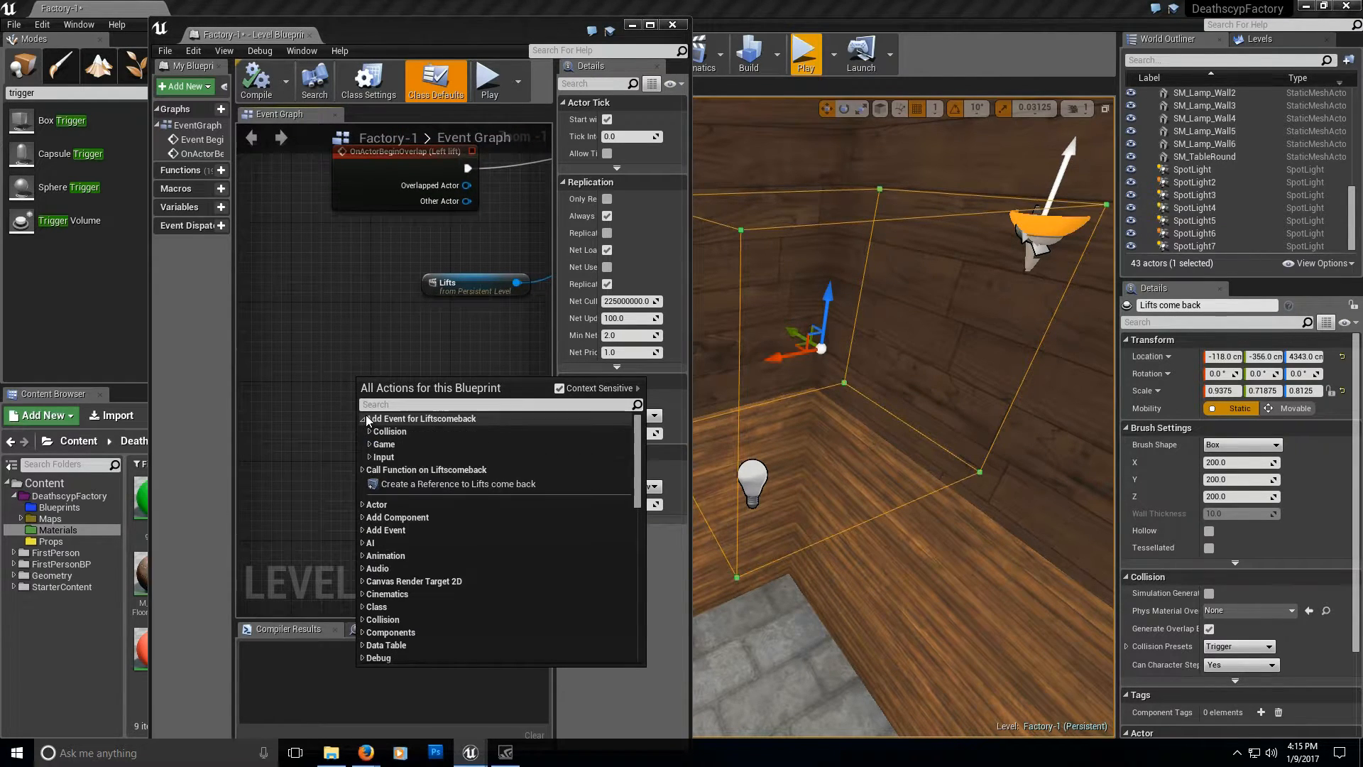
click(370, 431)
click(492, 447)
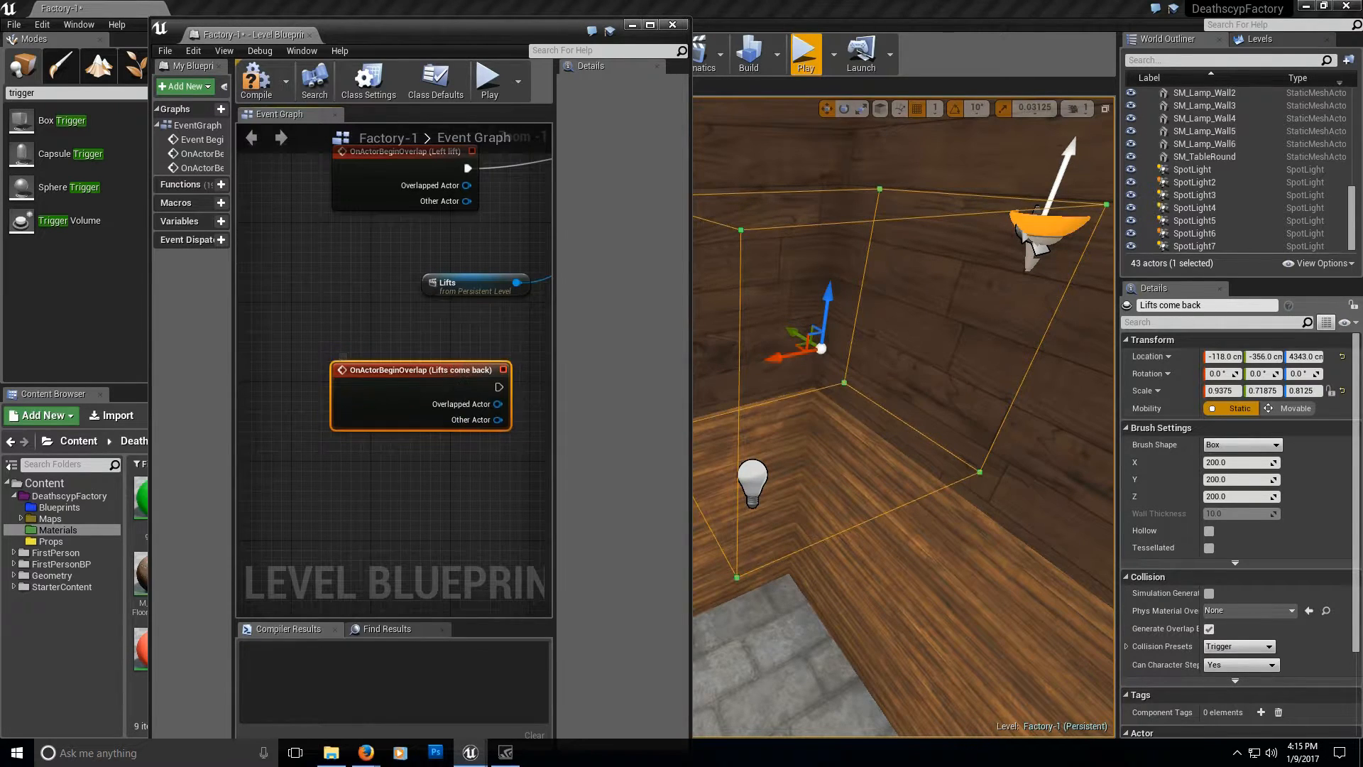
Maximize the Level Blueprint window and compile the blueprint.
scroll(426, 344, down, 3)
scroll(426, 319, up, 1)
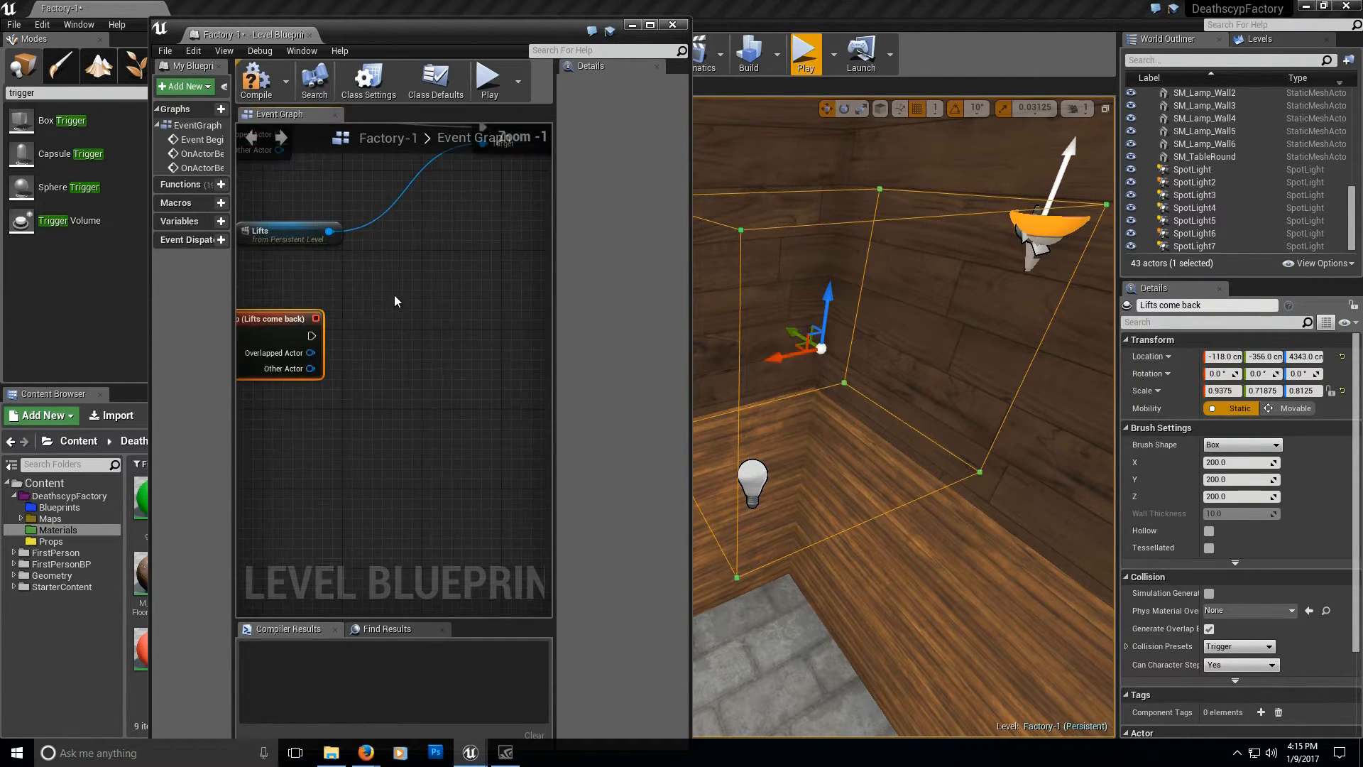
click(649, 25)
scroll(527, 380, up, 2)
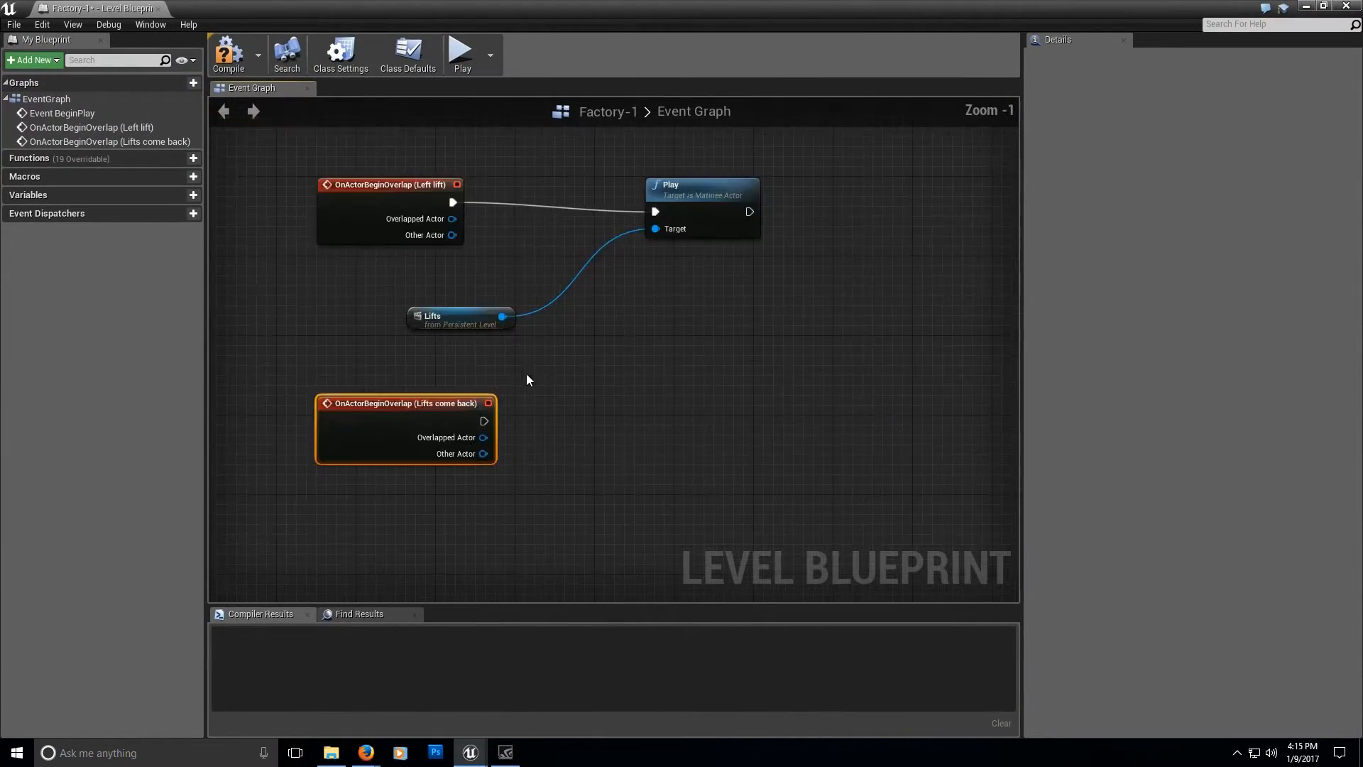
click(226, 56)
Add a Reverse node from the Lifts reference and align it with the Lifts come back overlap event.
right_drag(538, 316, 596, 296)
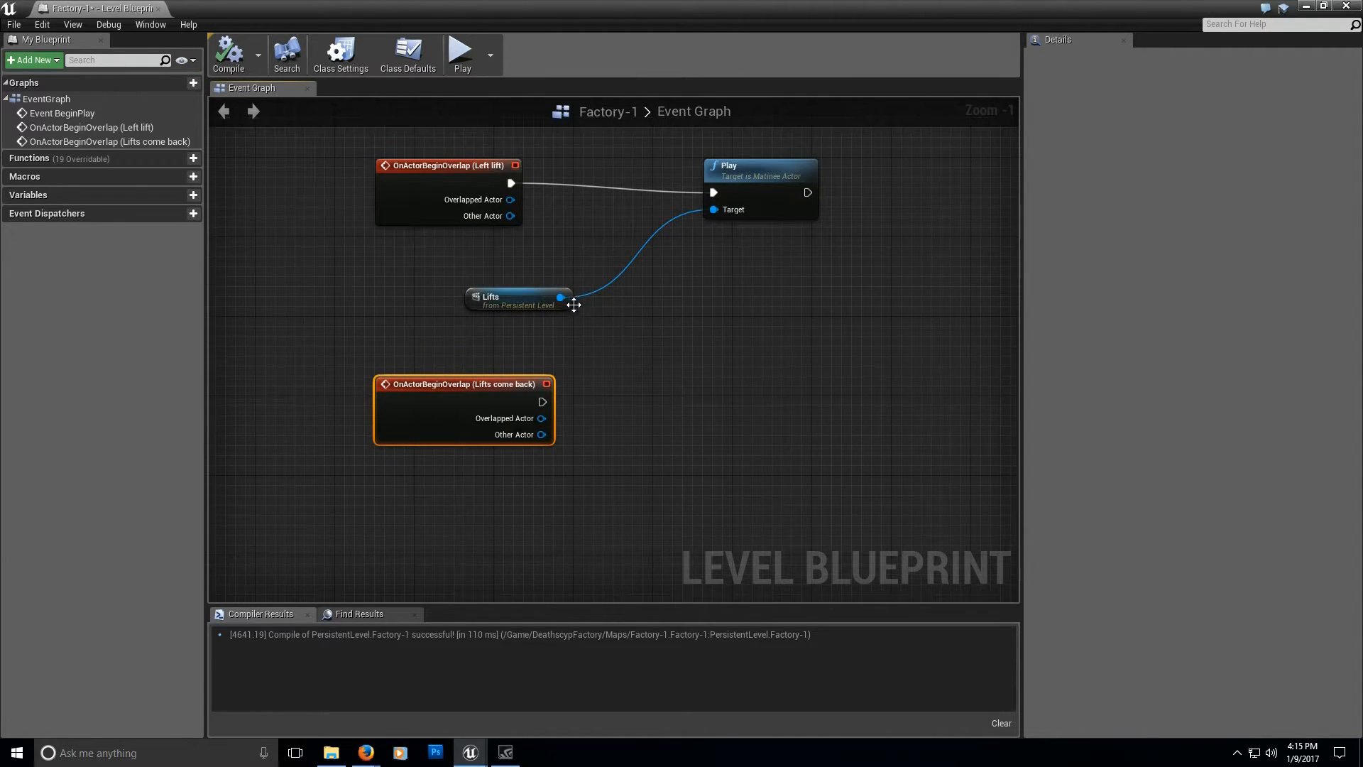
drag(561, 297, 742, 391)
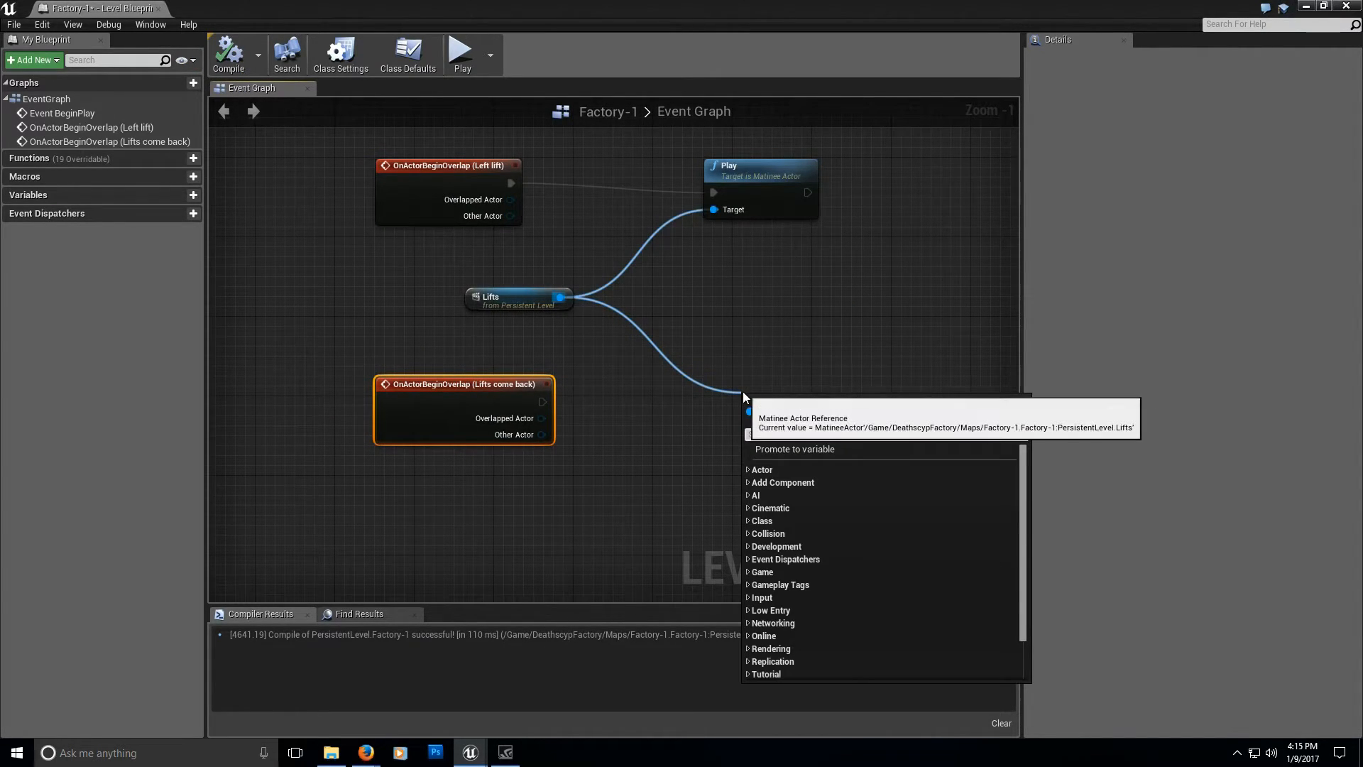
text(Reverse)
click(803, 462)
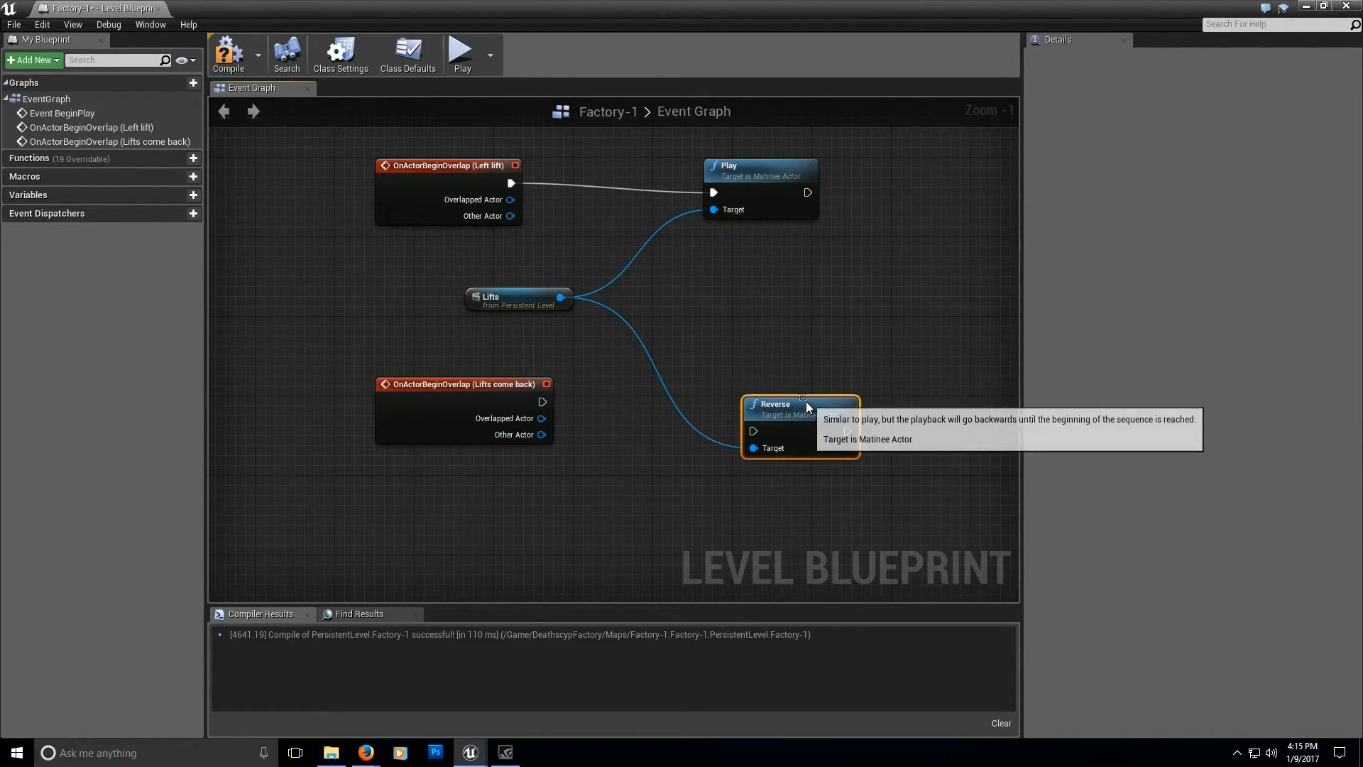
drag(802, 419, 782, 399)
Connect the Lifts come back overlap event to the Reverse node's execution input and compile the blueprint.
drag(564, 406, 532, 402)
click(566, 367)
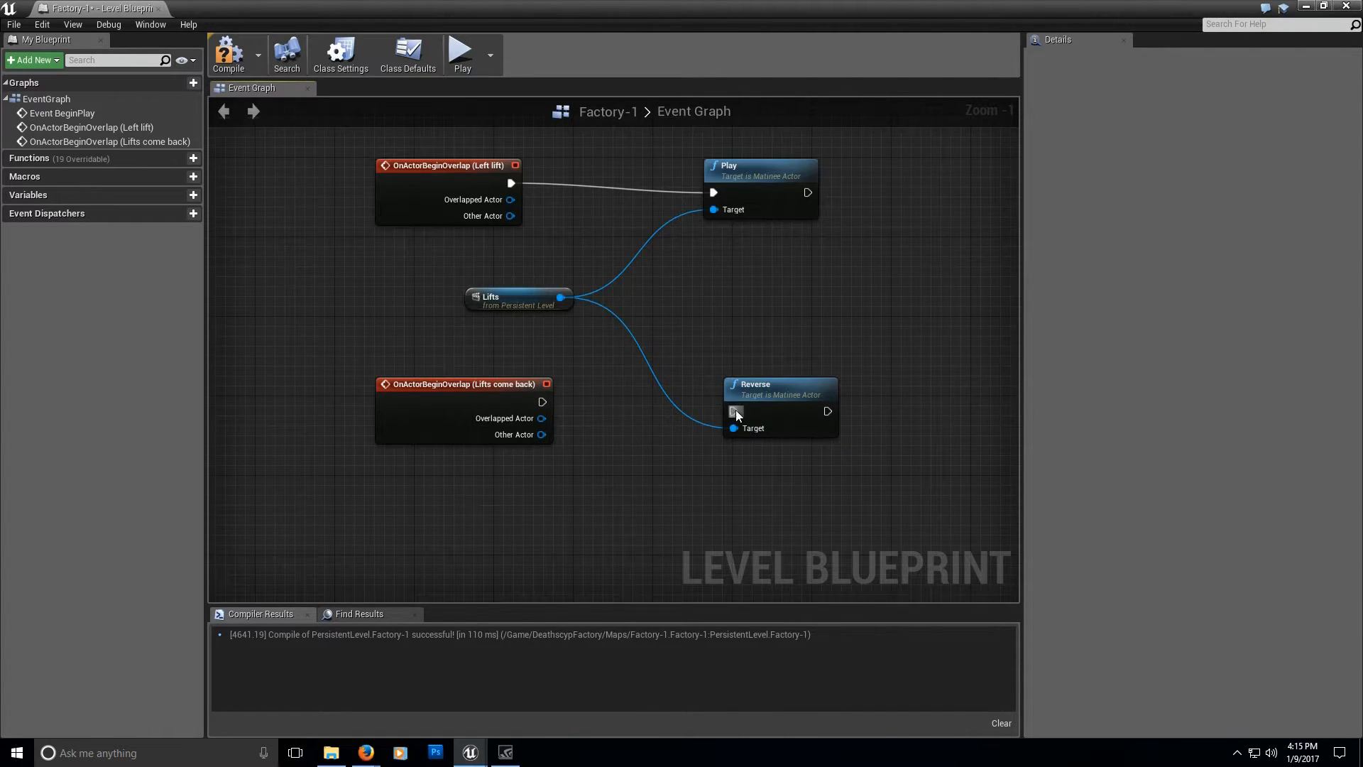
key(F7)
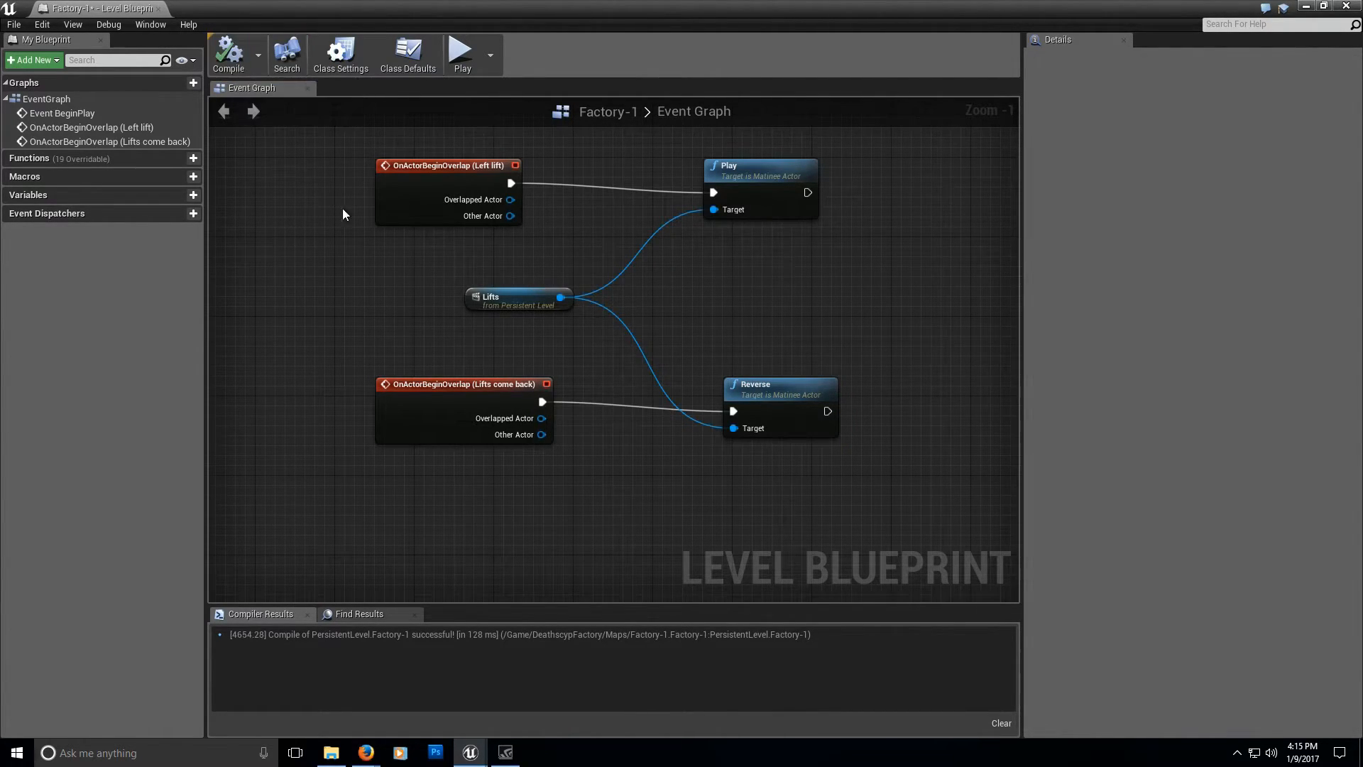
Minimize the Level Blueprint and save the Factory-1 level.
click(1306, 7)
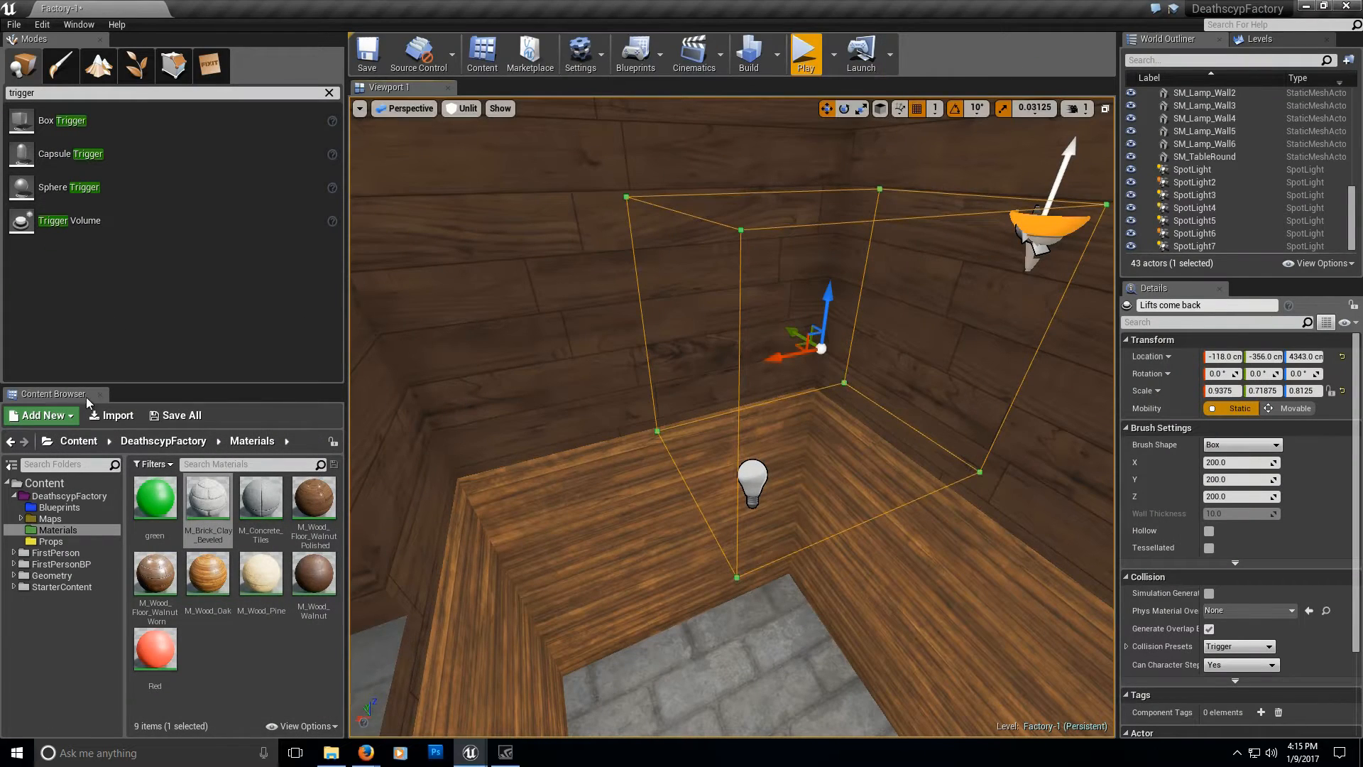
click(184, 414)
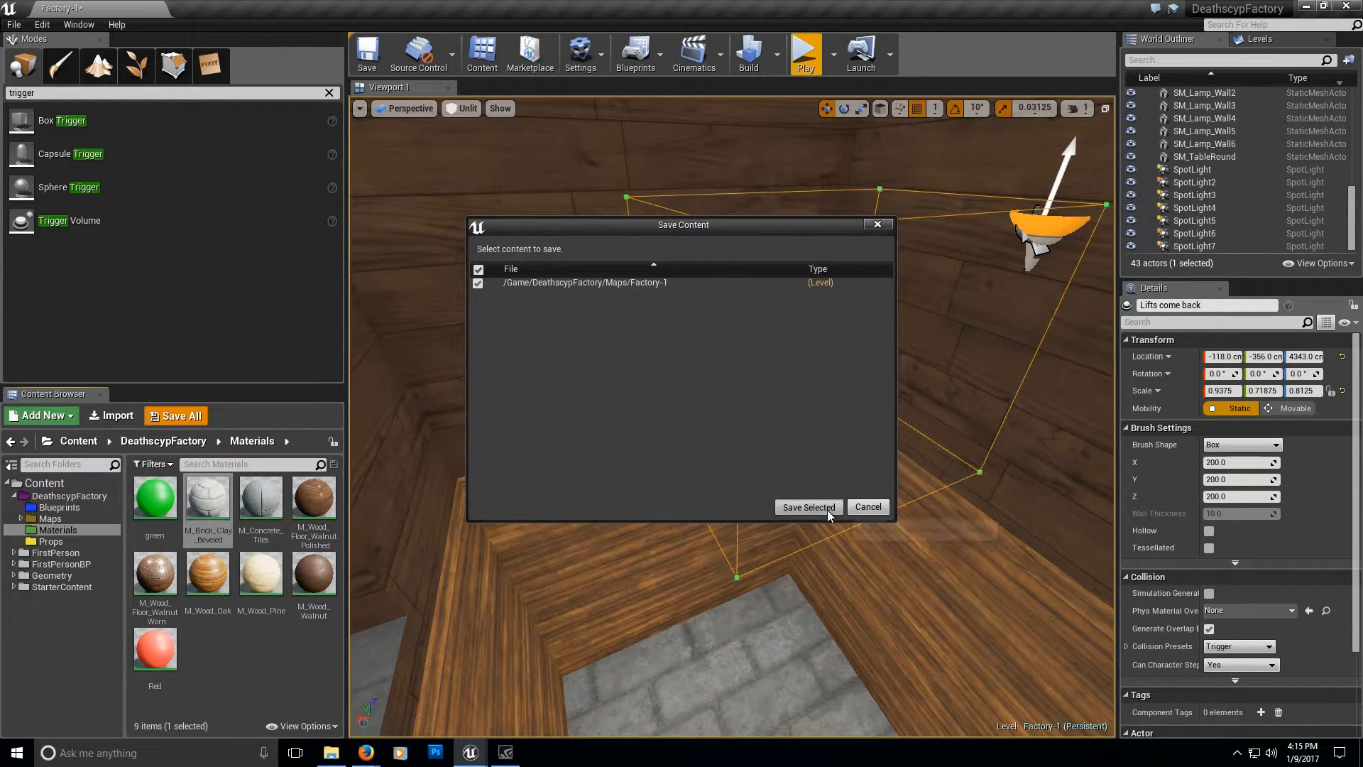
click(808, 506)
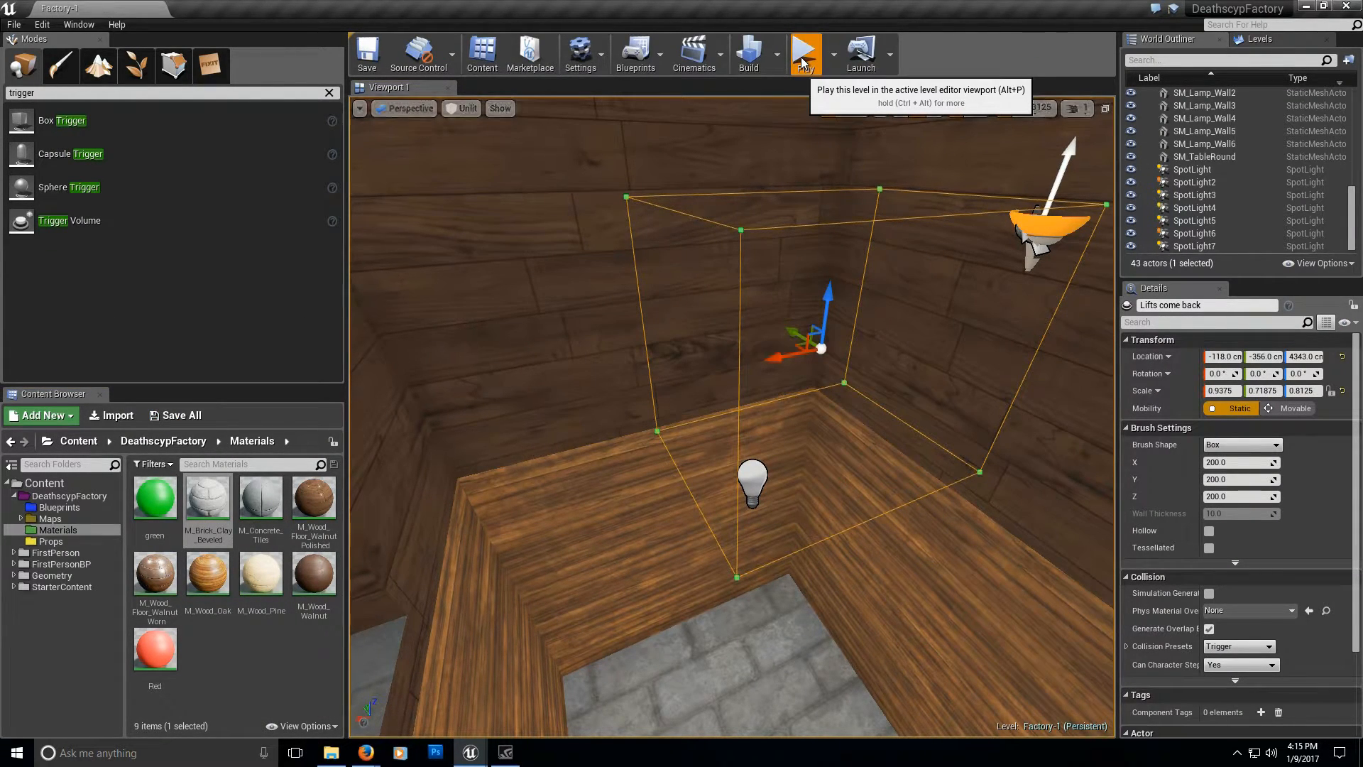
Play the level and walk through the doors and rooms to test the lifts and their return trigger, ending the play session.
click(803, 58)
key(w)
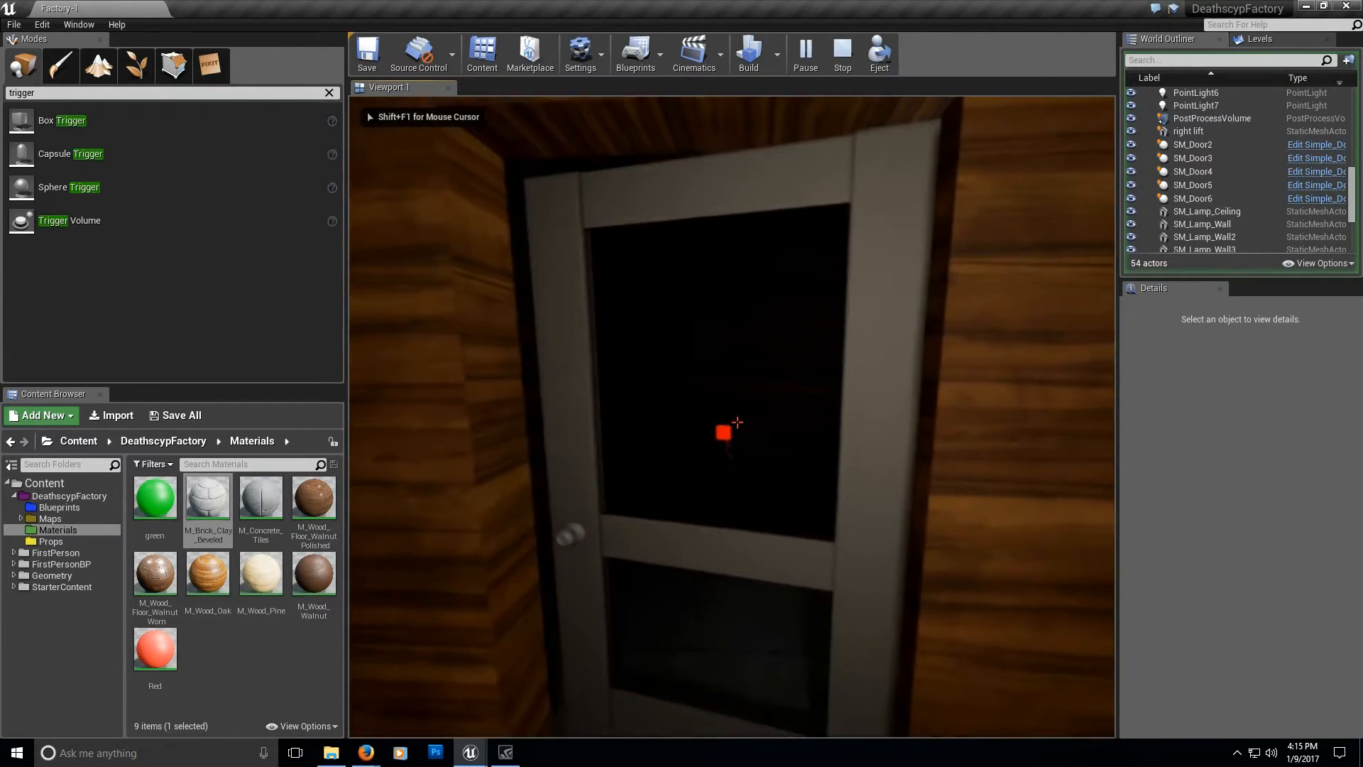
key(w)
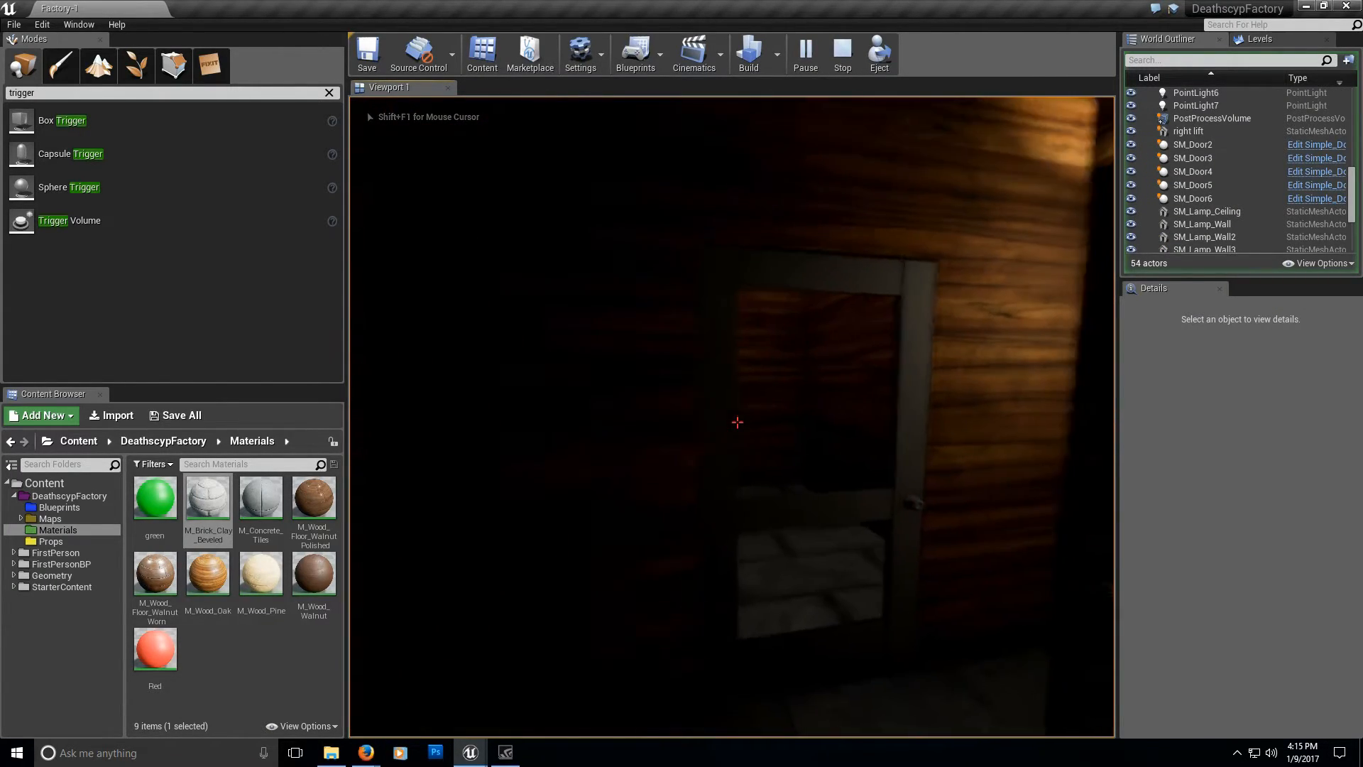
key(w)
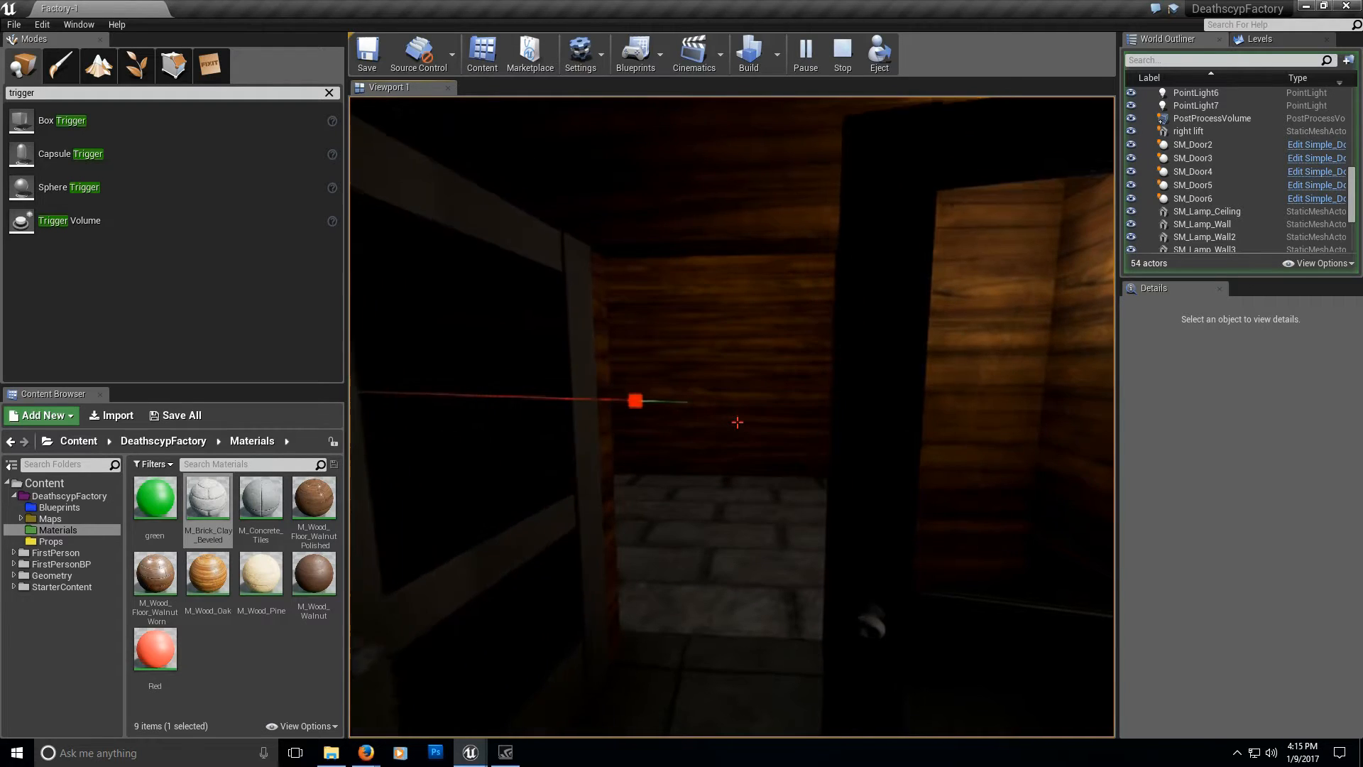
key(w)
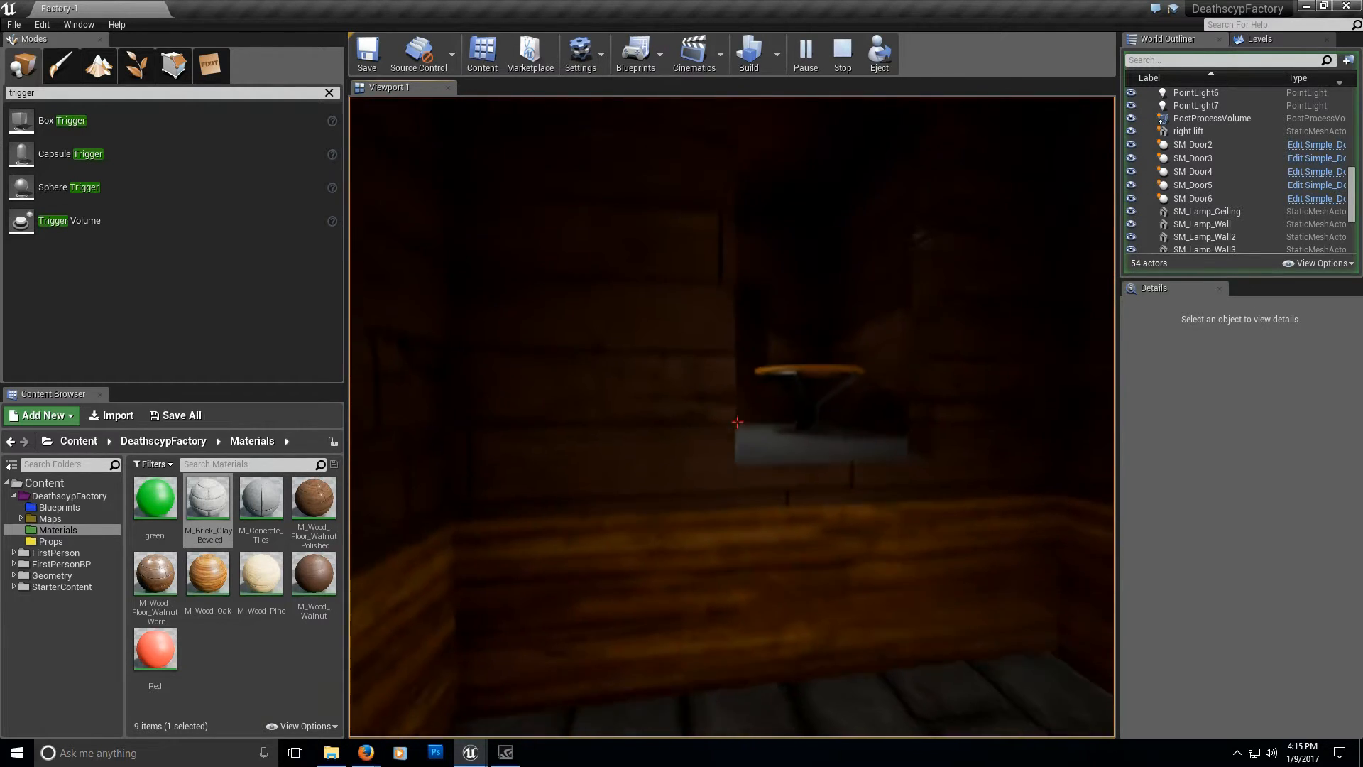
key(w)
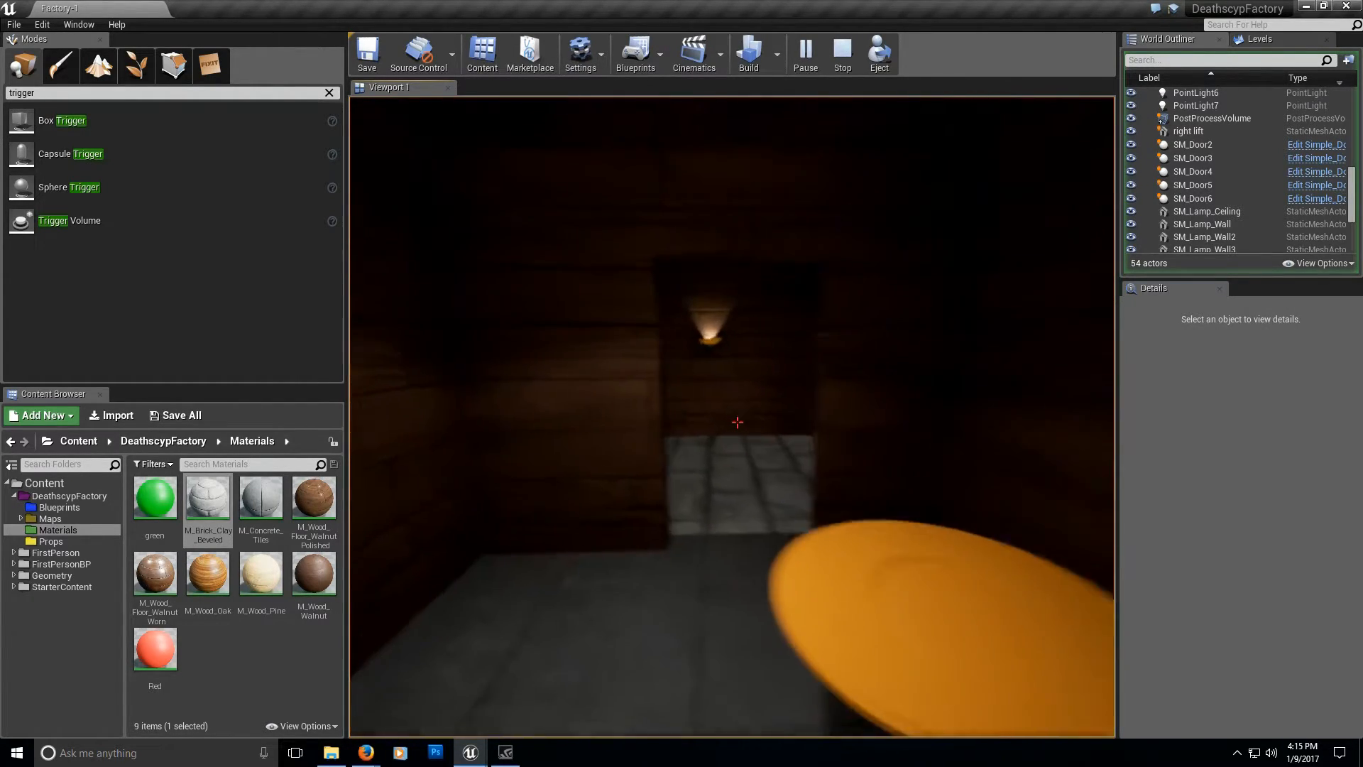
key(w)
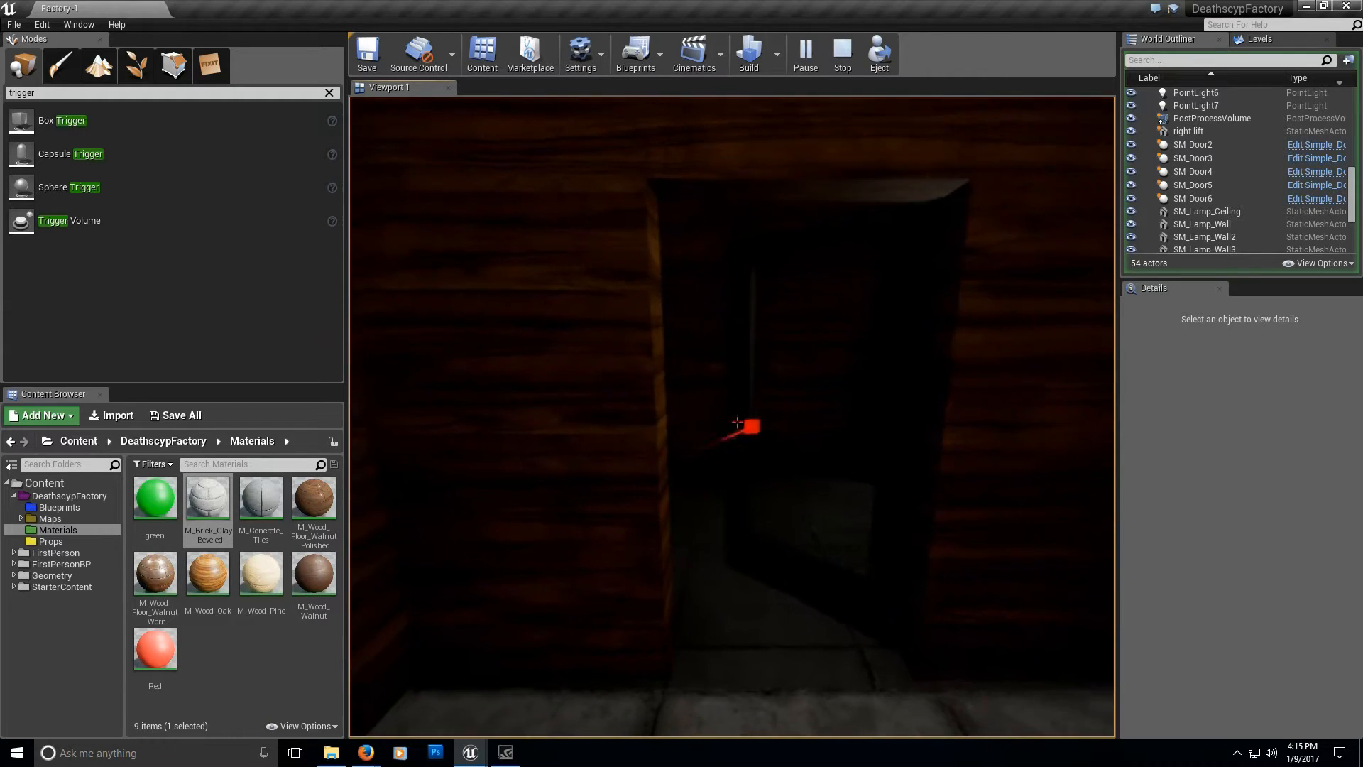
key(w)
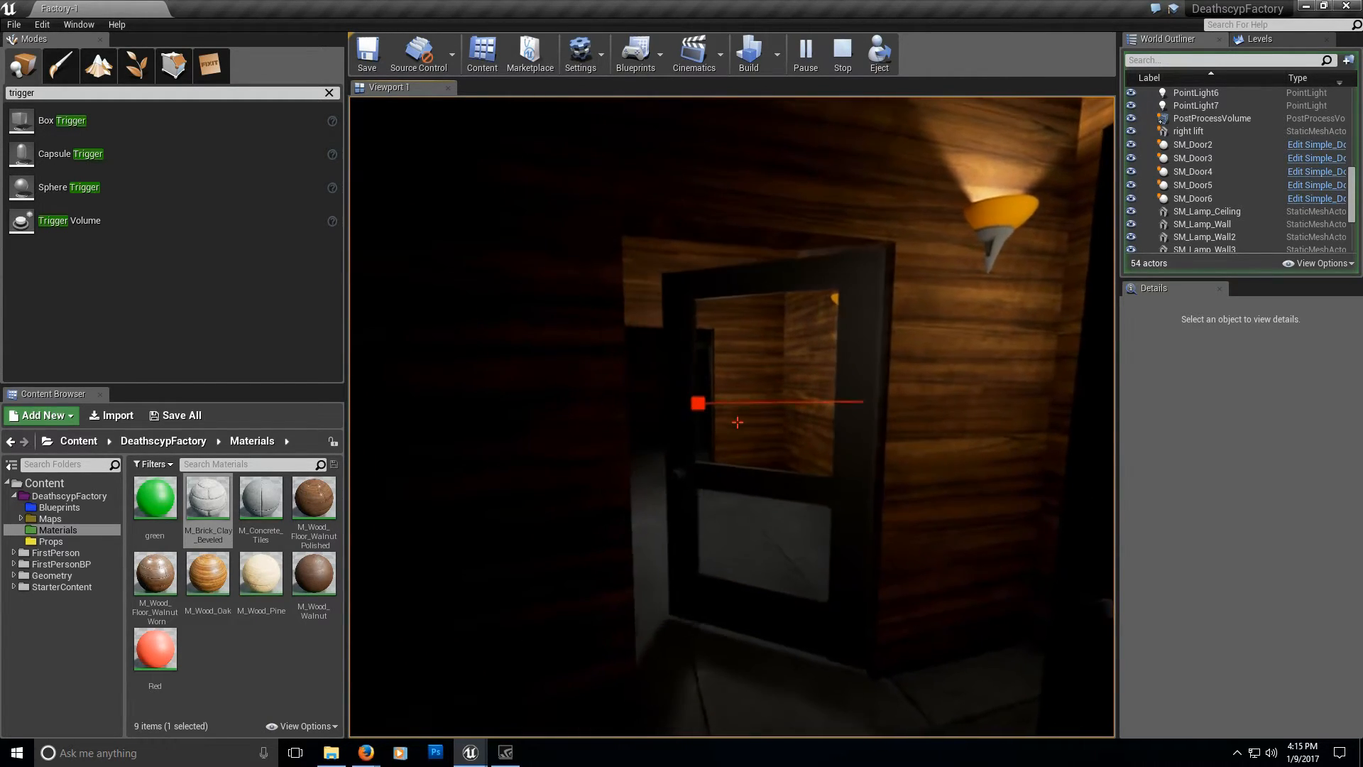
key(w)
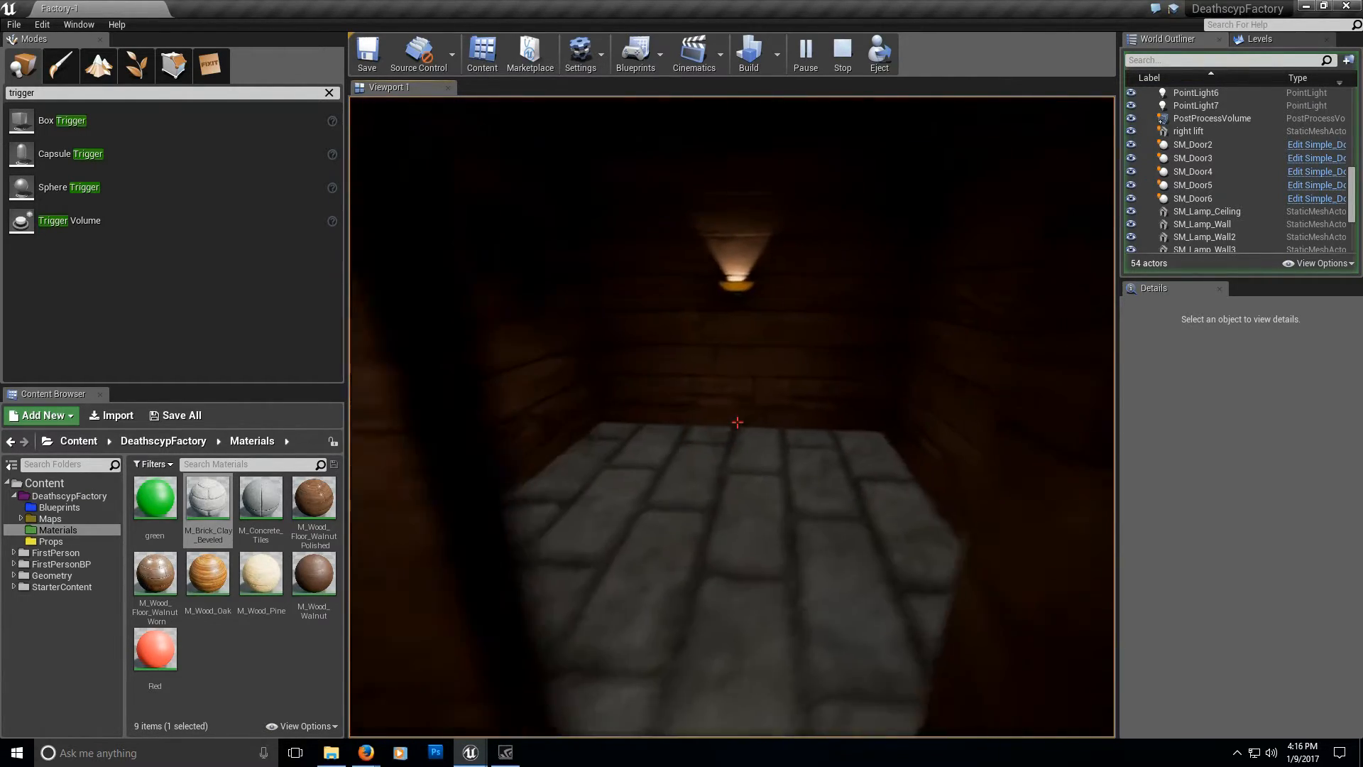
key(w)
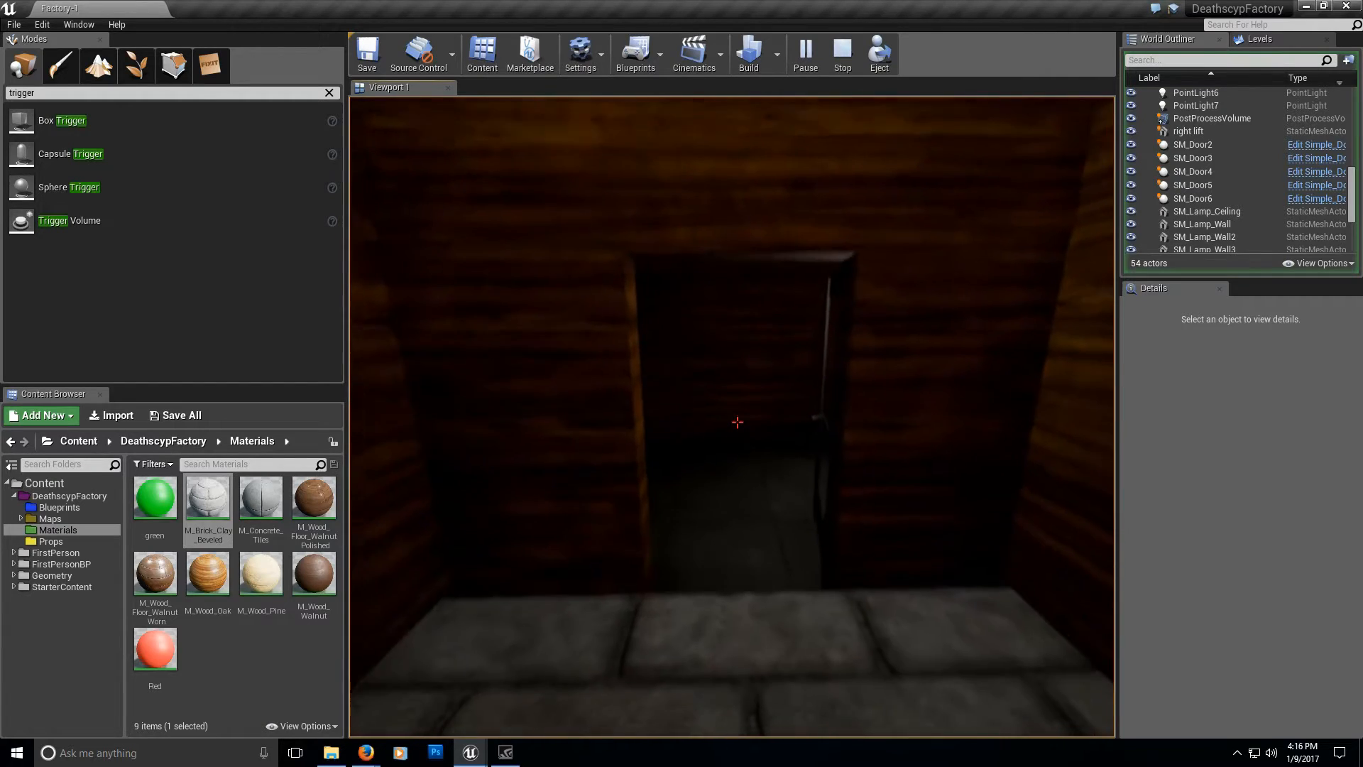
key(w)
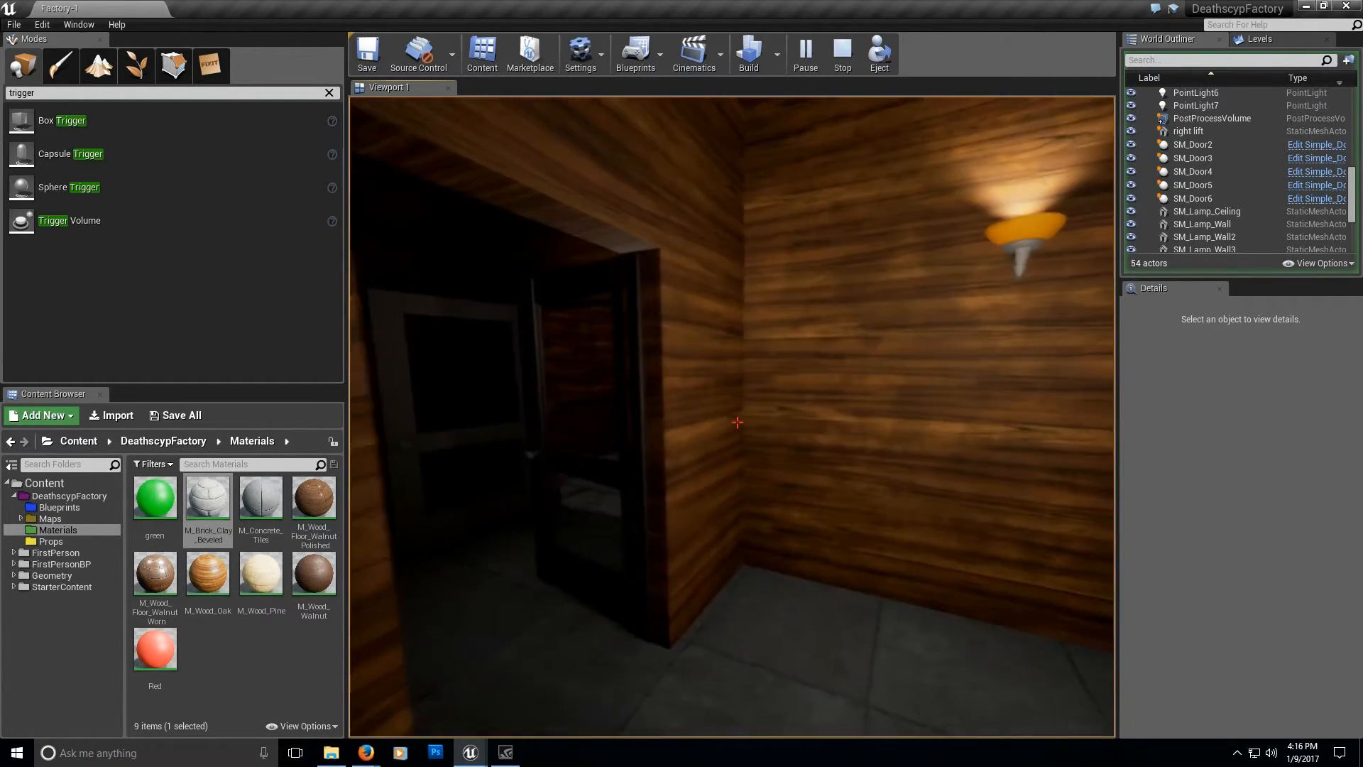
key(Escape)
right_drag(731, 417, 795, 416)
key(w)
key(w)
key(w)
right_drag(769, 300, 826, 284)
key(s)
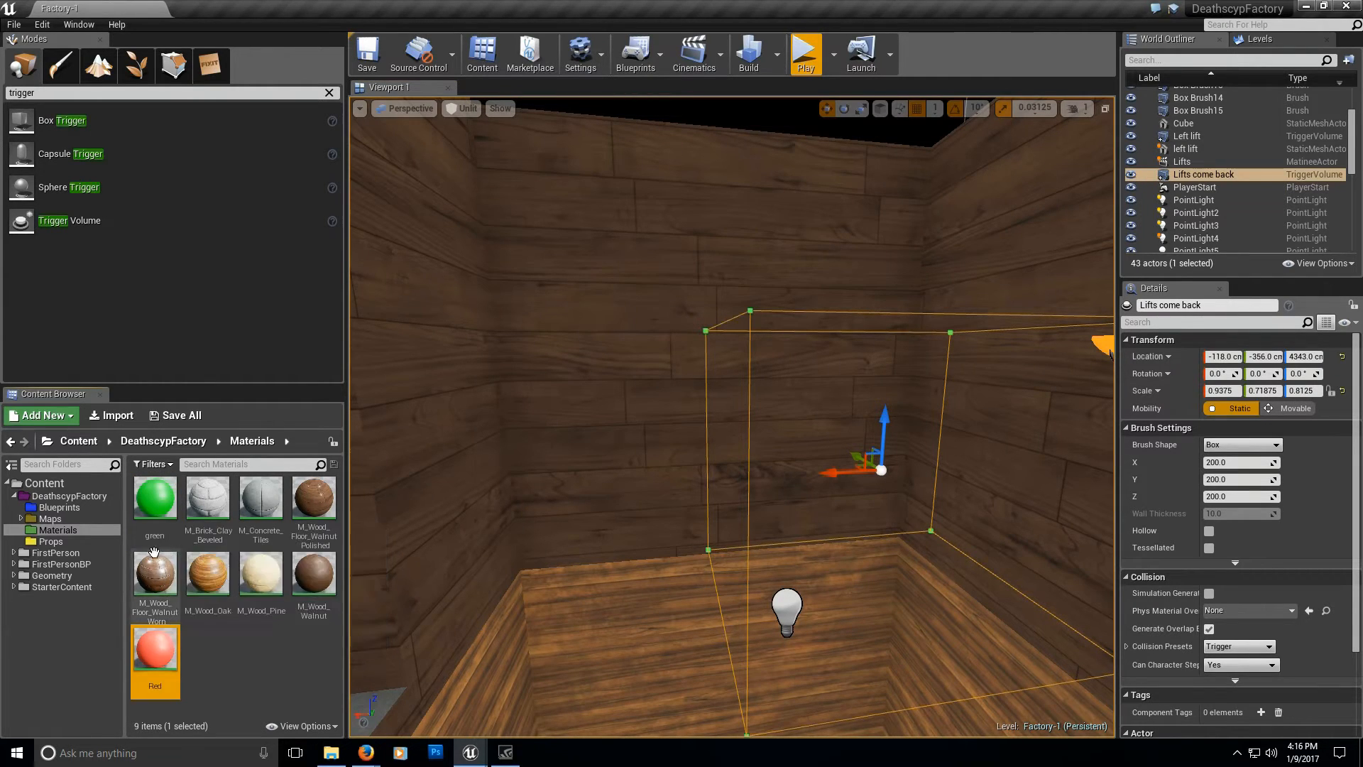
Delete the existing green and Red materials from the Materials folder.
click(149, 517)
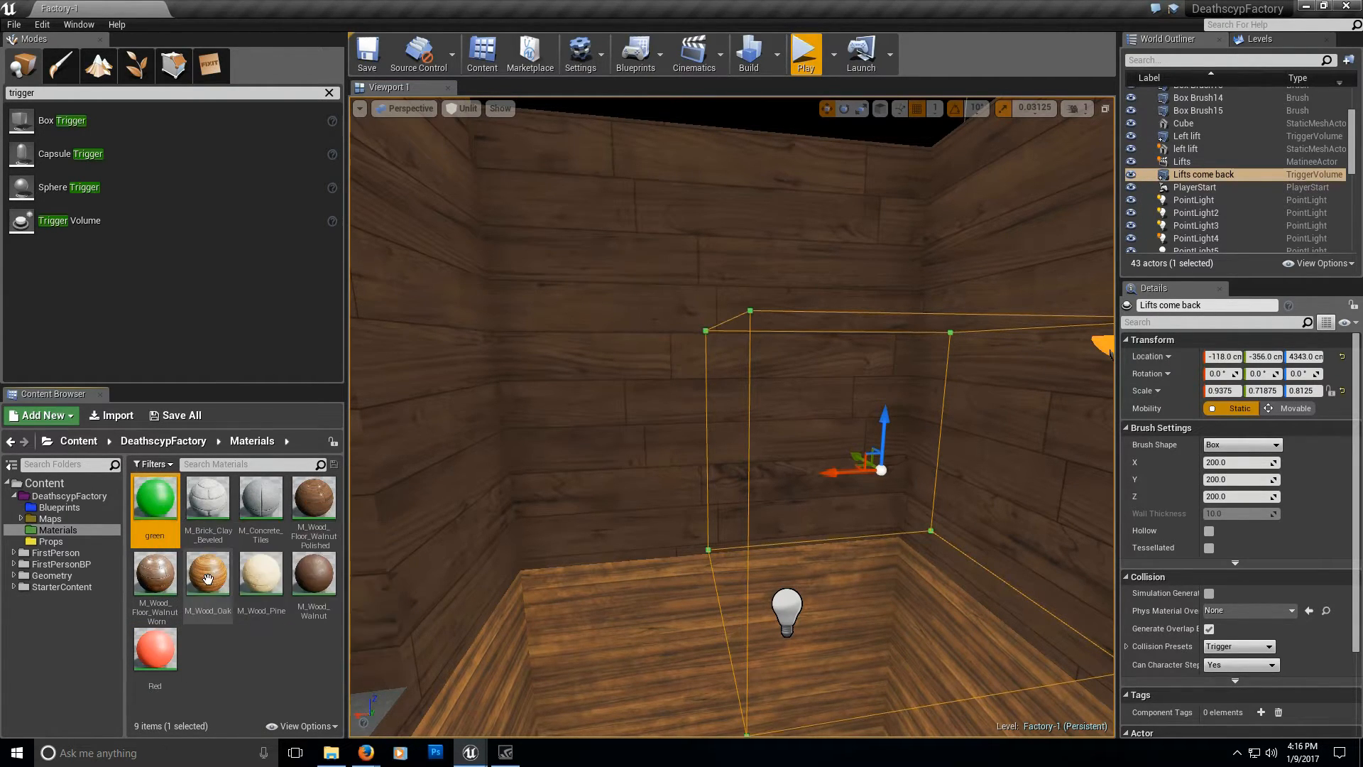
key(Delete)
click(609, 601)
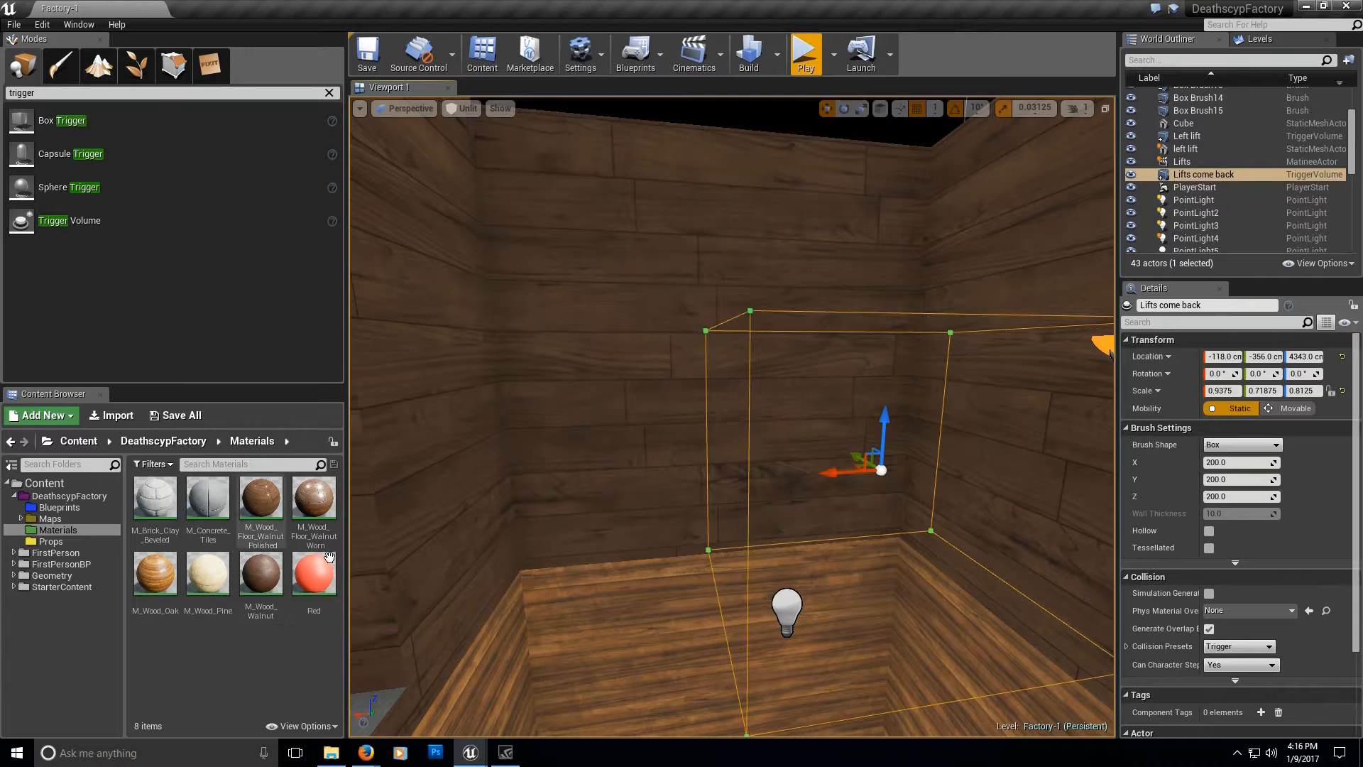
click(315, 575)
key(Delete)
click(599, 601)
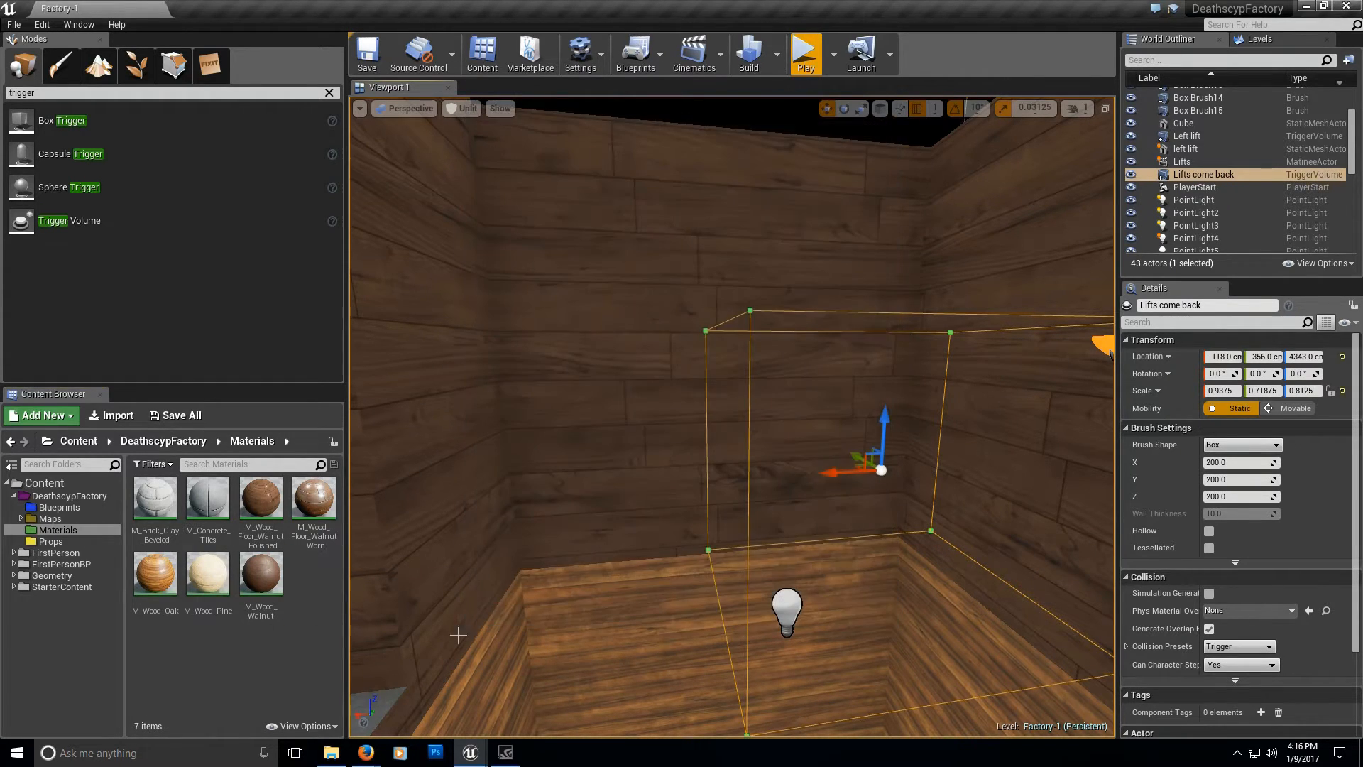
Create a new material named Red in the Materials folder and open it for editing.
right_click(176, 661)
click(237, 478)
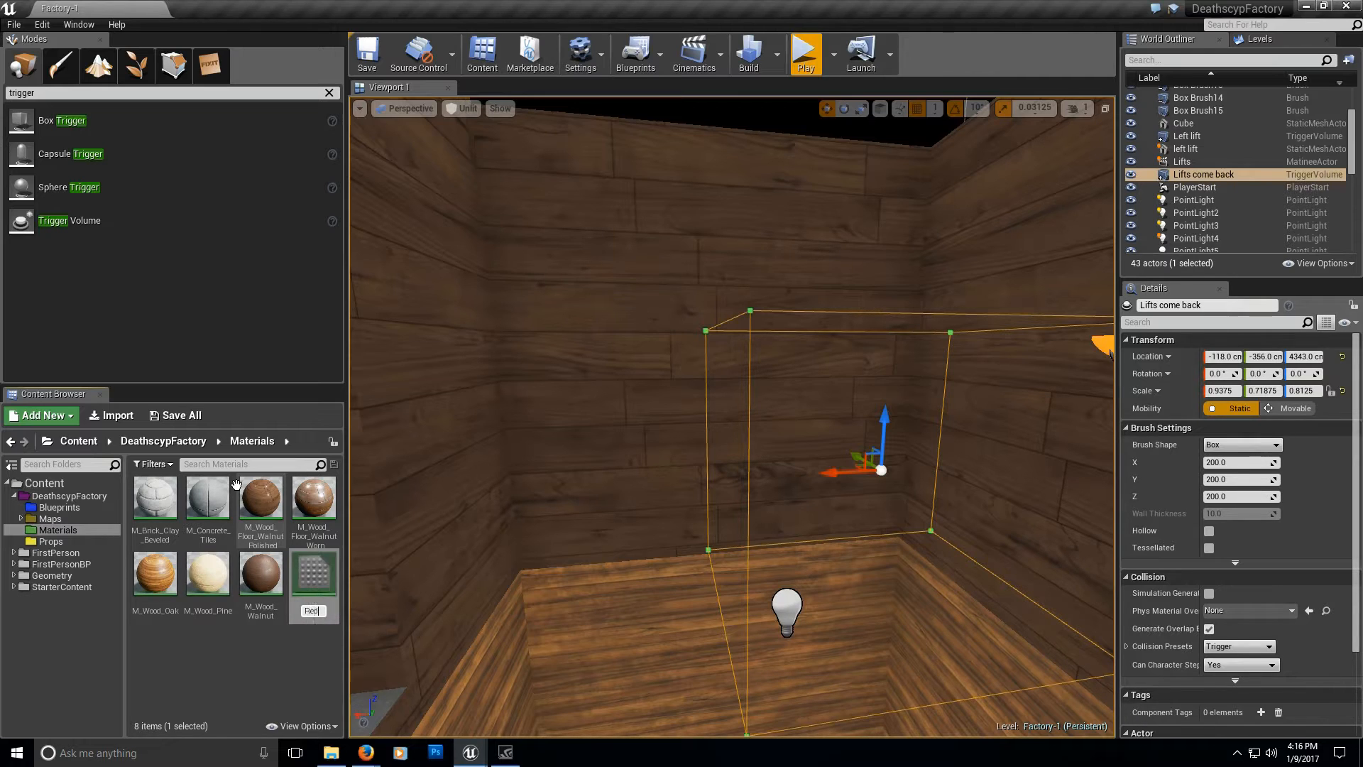
key(Return)
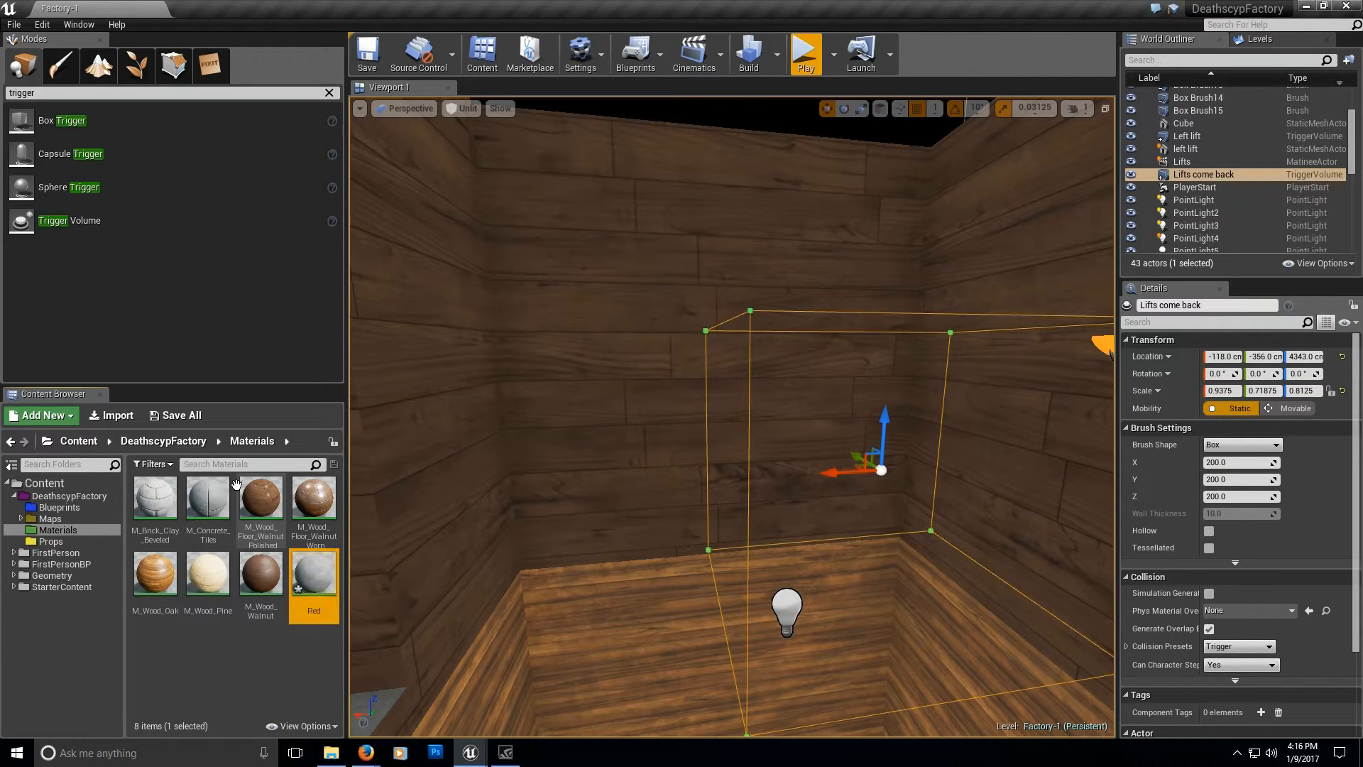
double_click(312, 603)
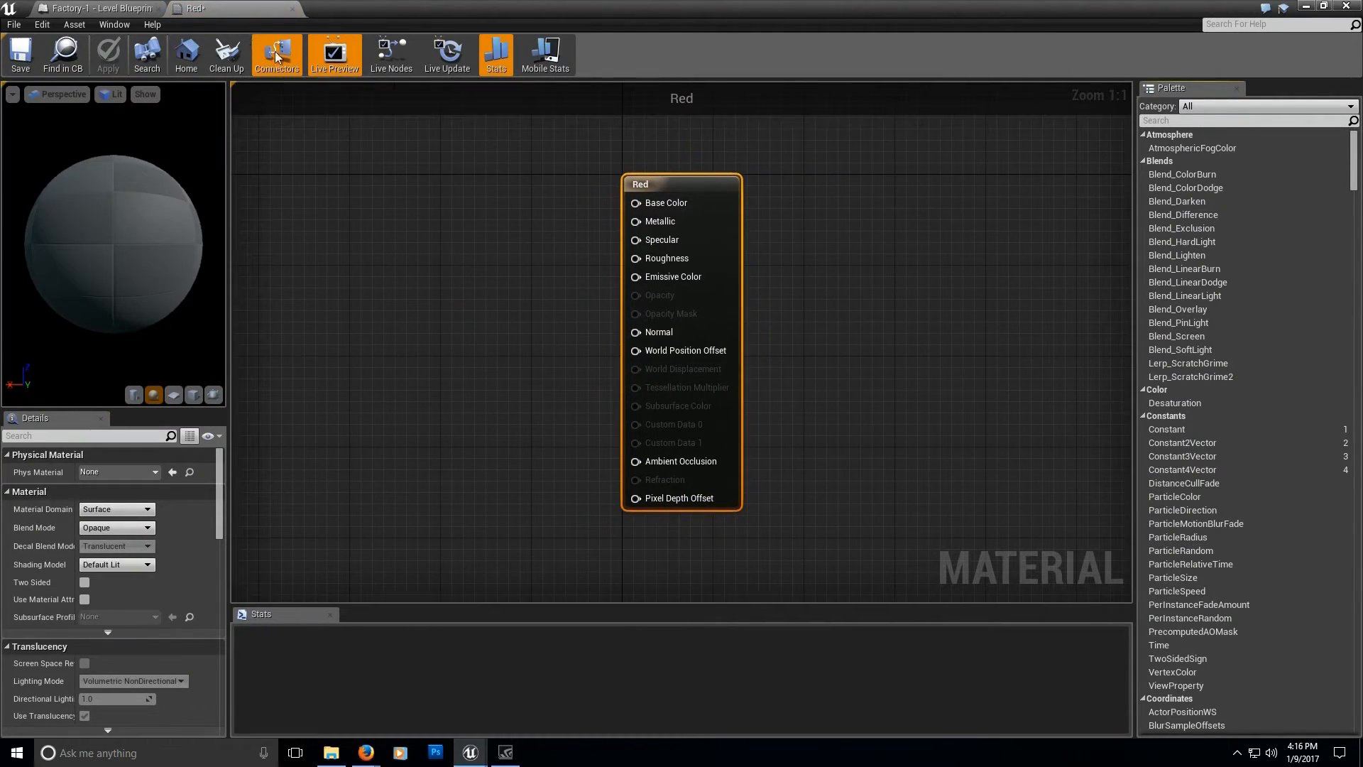
Add a Constant3Vector node to the Red material graph and place it beside the Base Color input.
right_drag(412, 268, 585, 288)
scroll(625, 290, down, 1)
scroll(572, 294, up, 1)
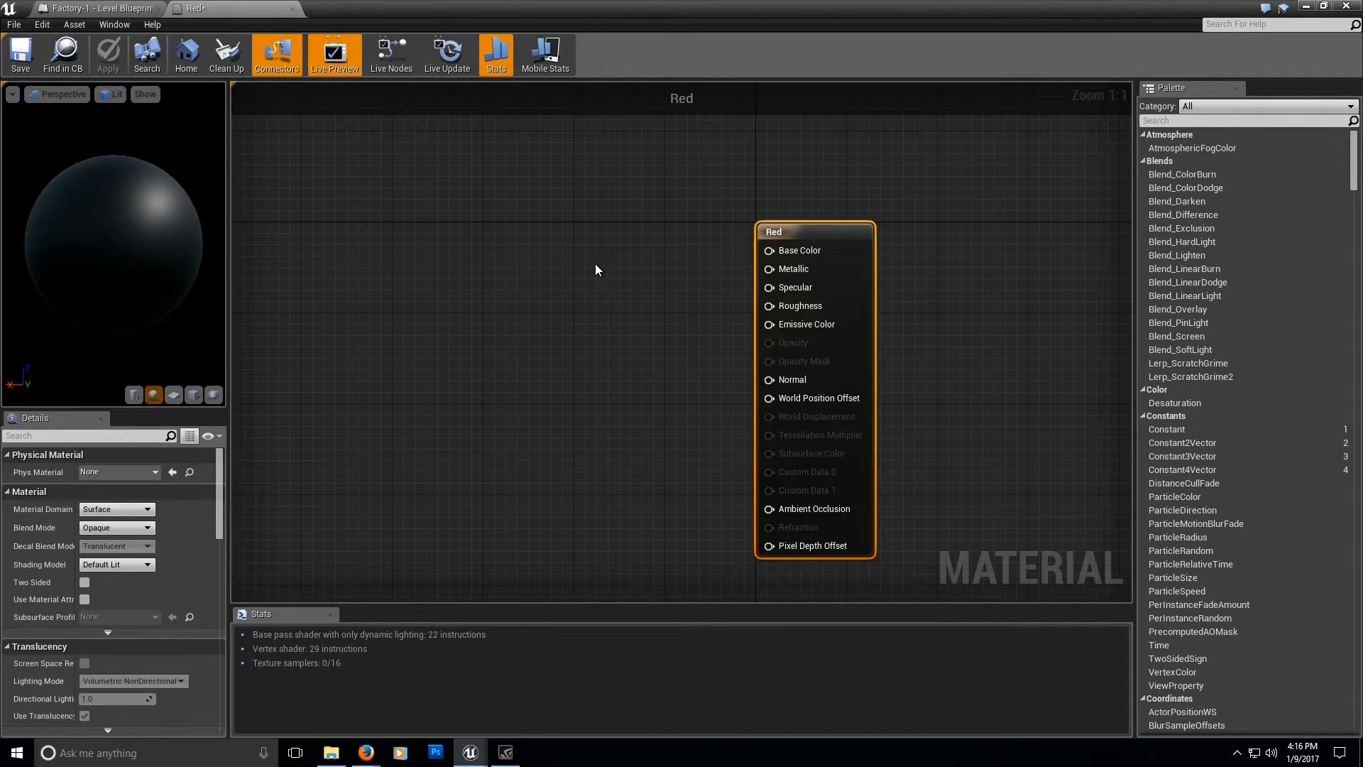
right_click(596, 269)
text(vector)
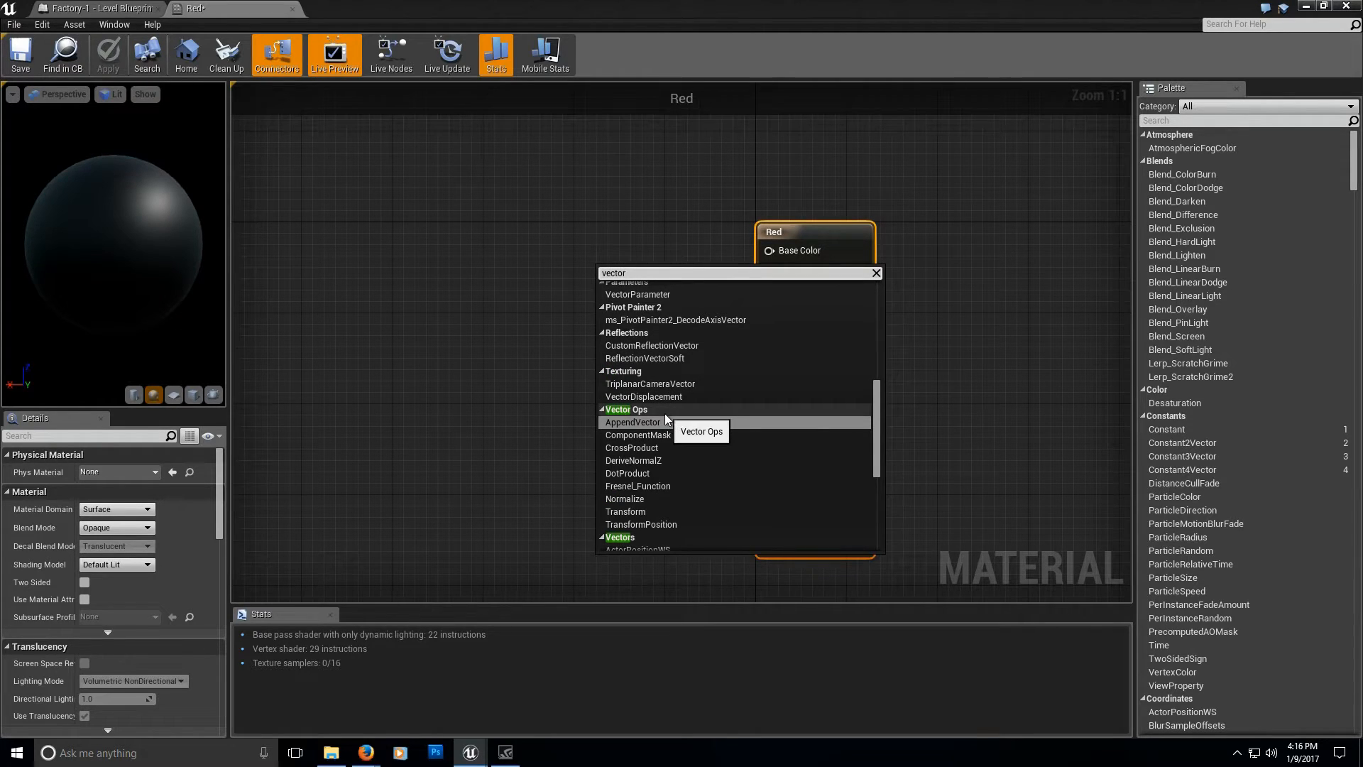
scroll(661, 473, down, 2)
scroll(660, 477, down, 1)
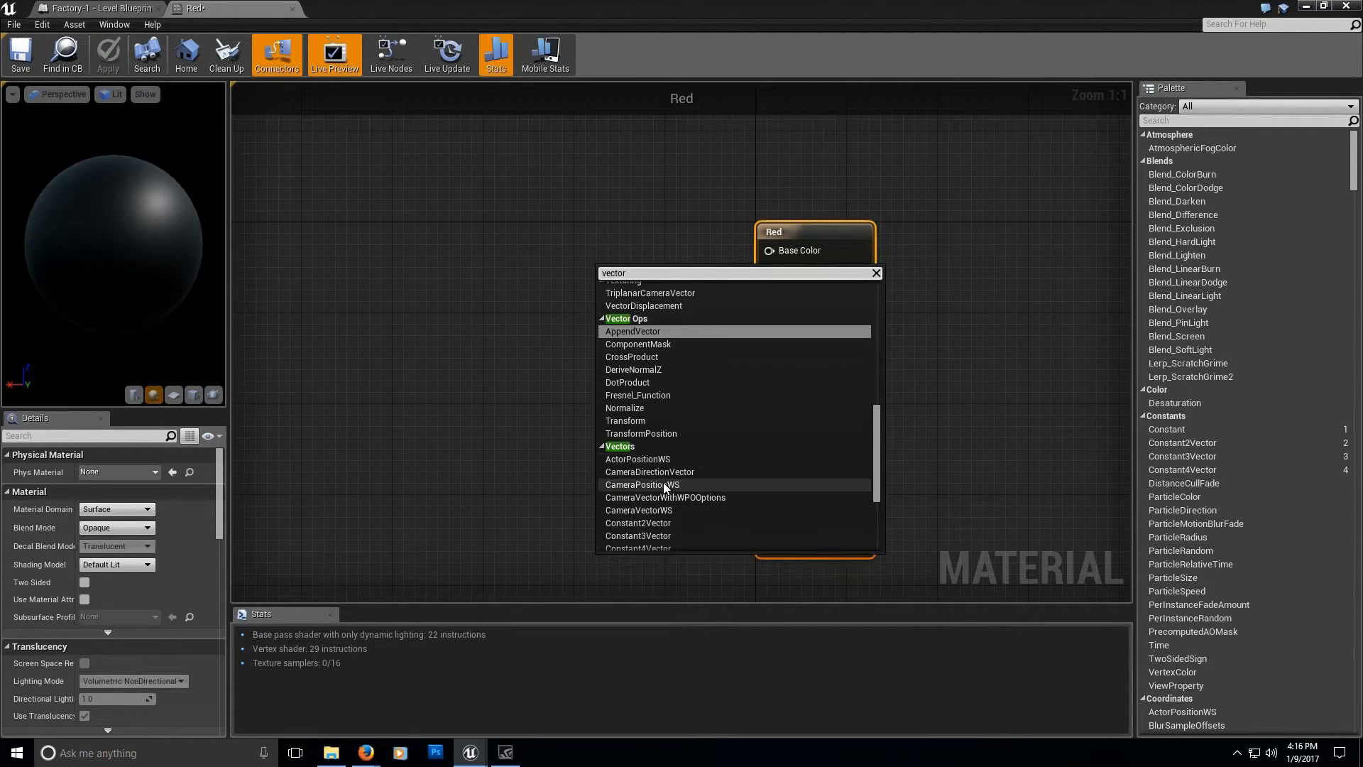
scroll(666, 479, down, 4)
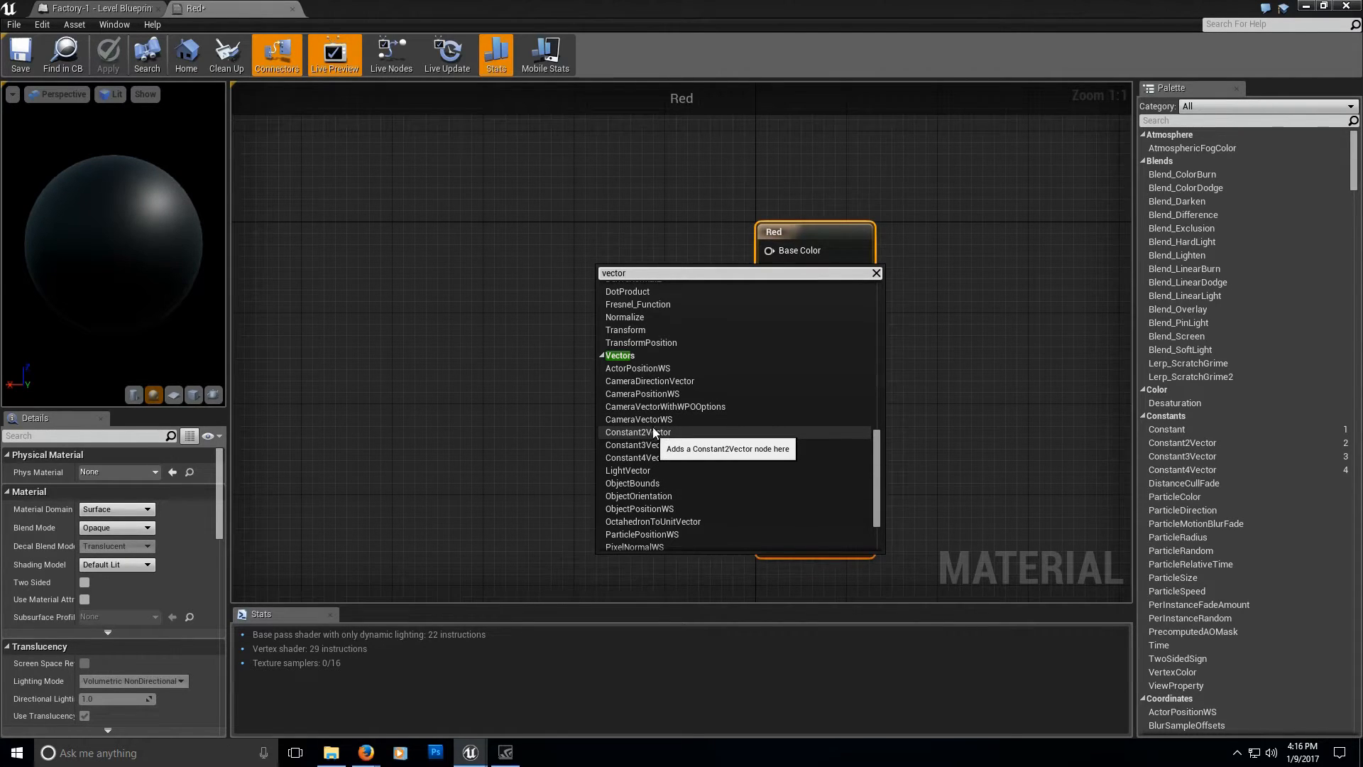
click(667, 445)
drag(643, 270, 649, 240)
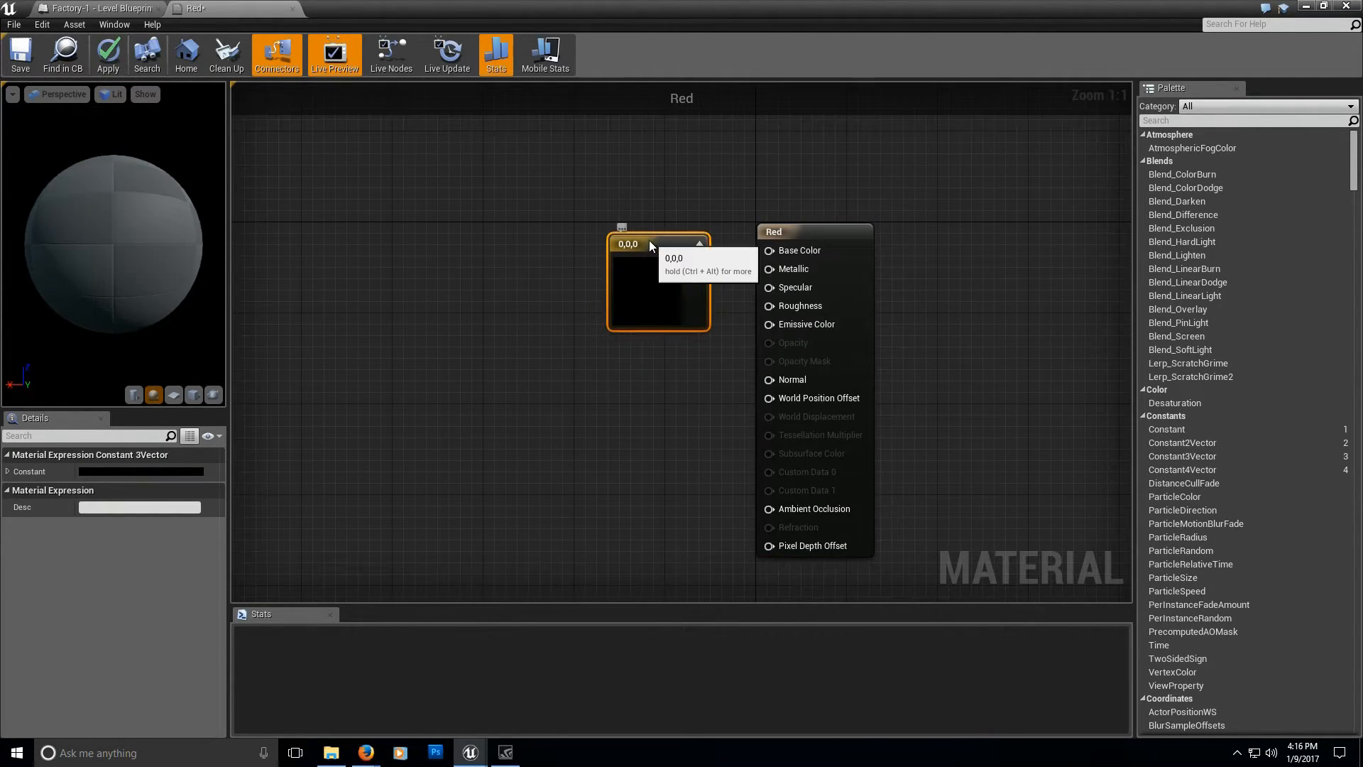
Set the Constant3Vector's color to a bright red with R 0.905, G 0.074 and B 0.056.
click(114, 473)
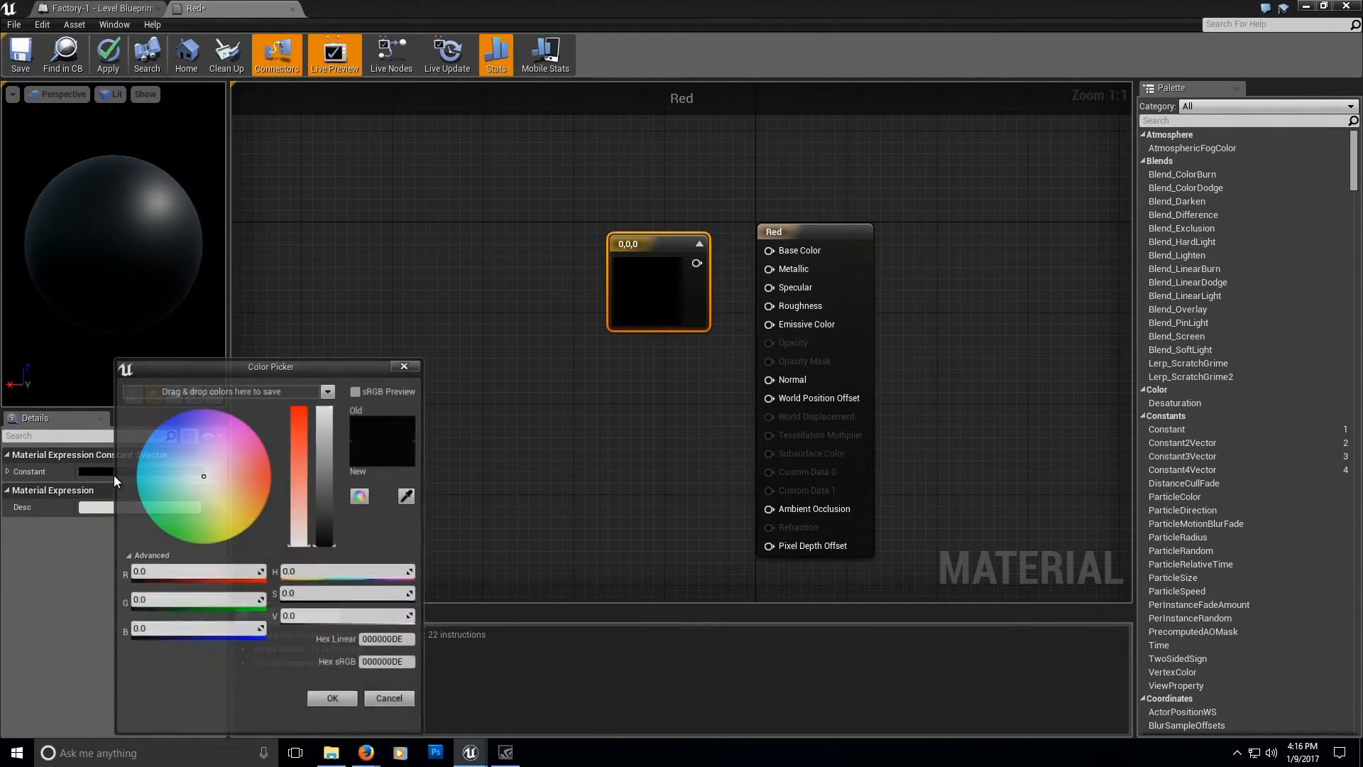
click(268, 478)
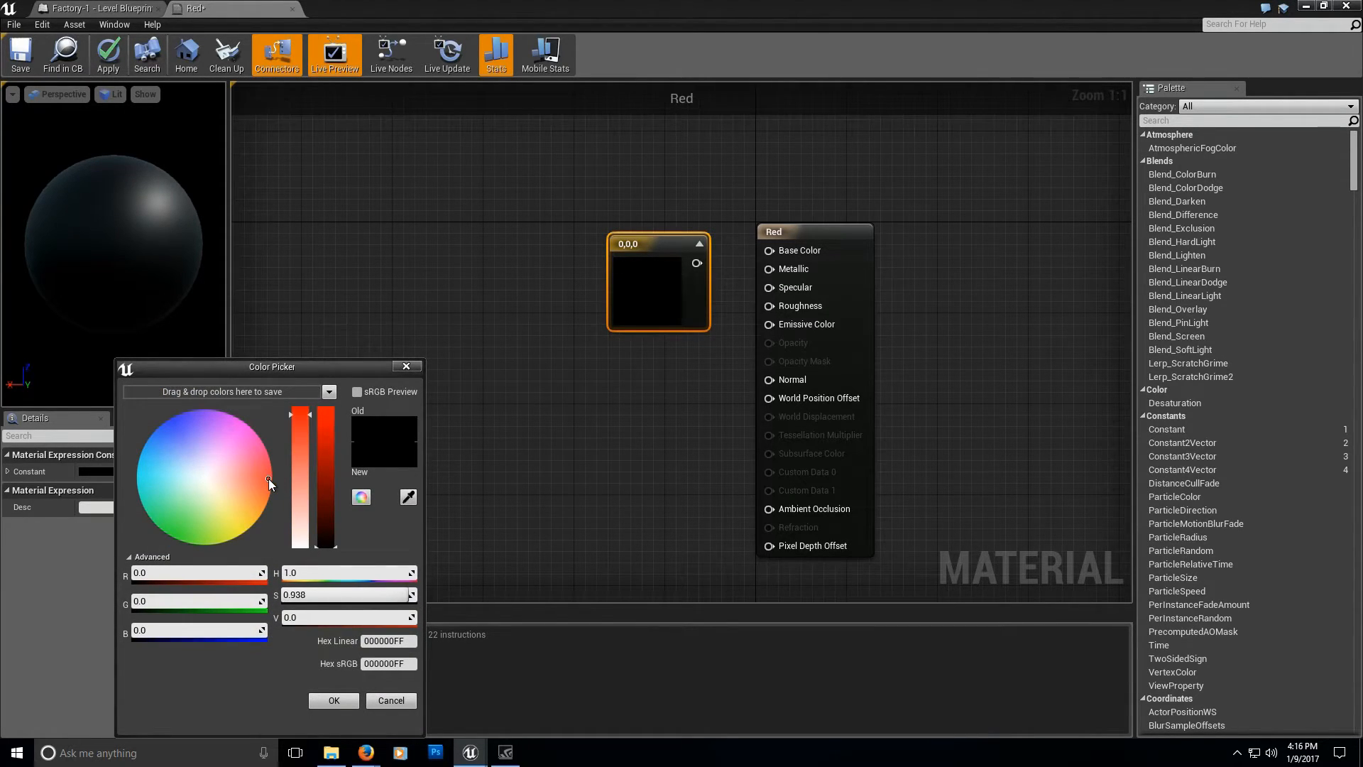
click(329, 420)
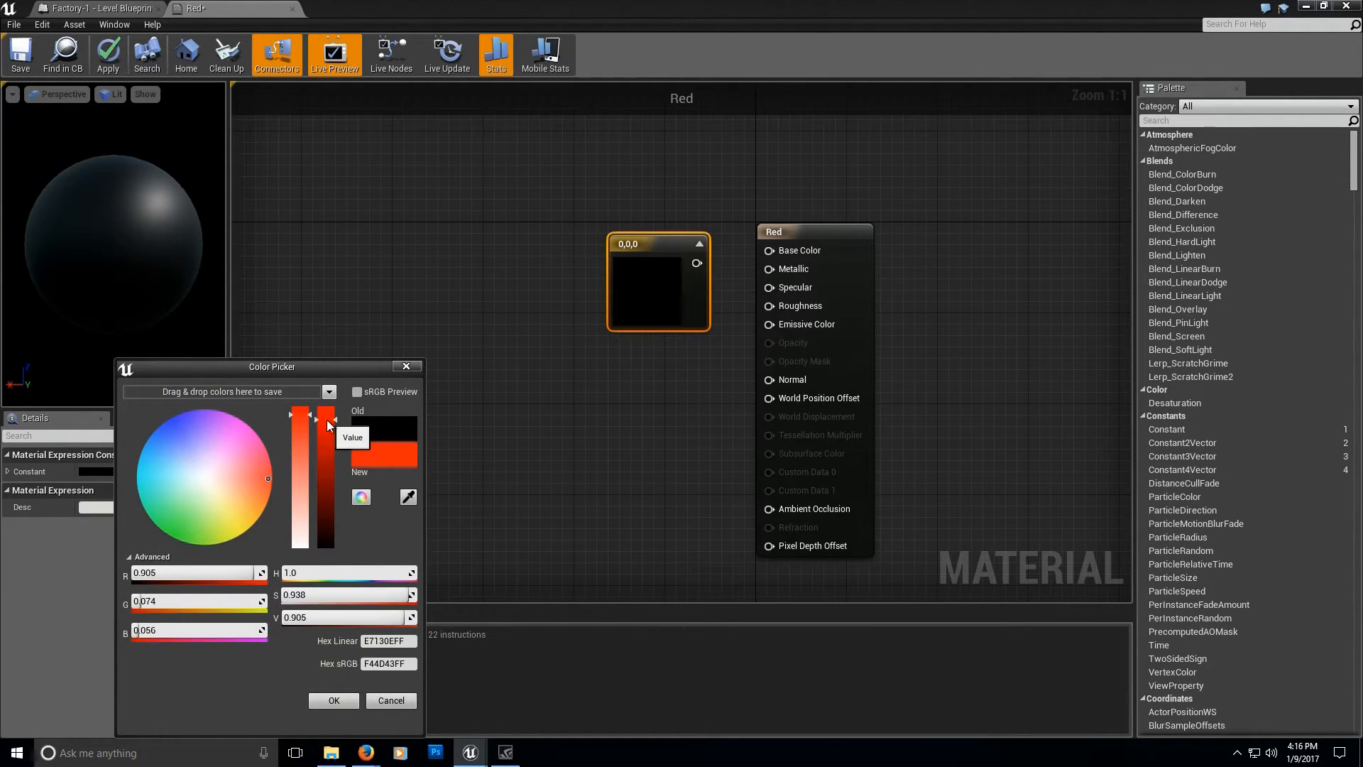
click(334, 701)
Connect the red constant to the Base Color input, then save and close the Red material and return to the level editor.
drag(697, 262, 658, 267)
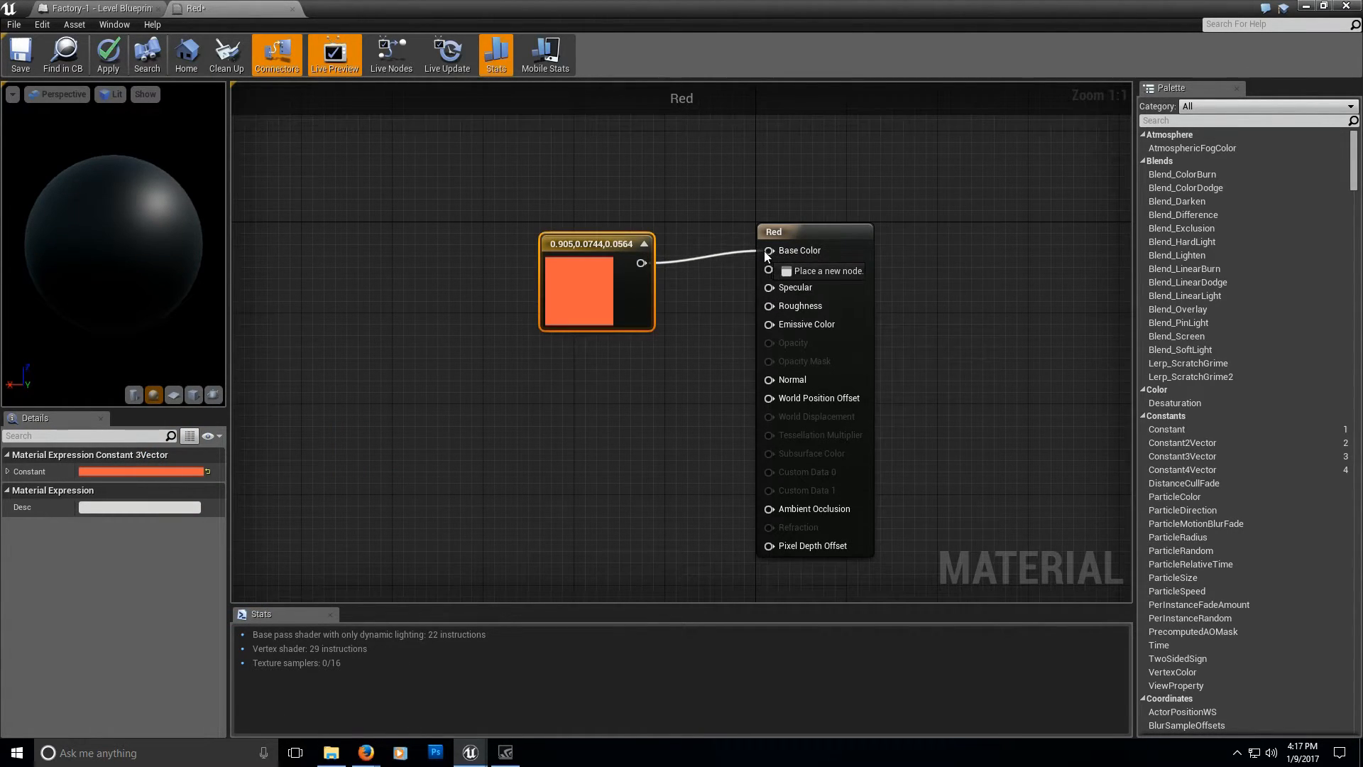
drag(766, 255, 767, 257)
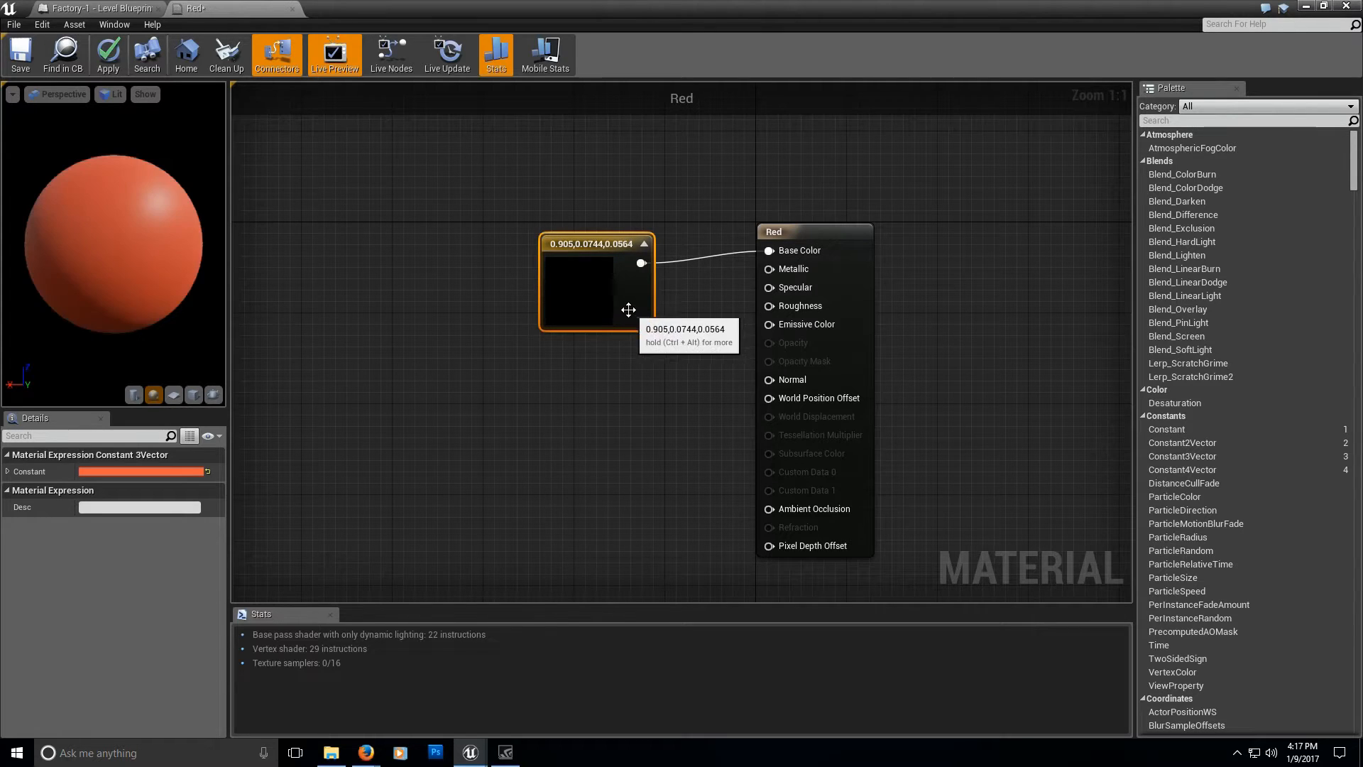
click(27, 63)
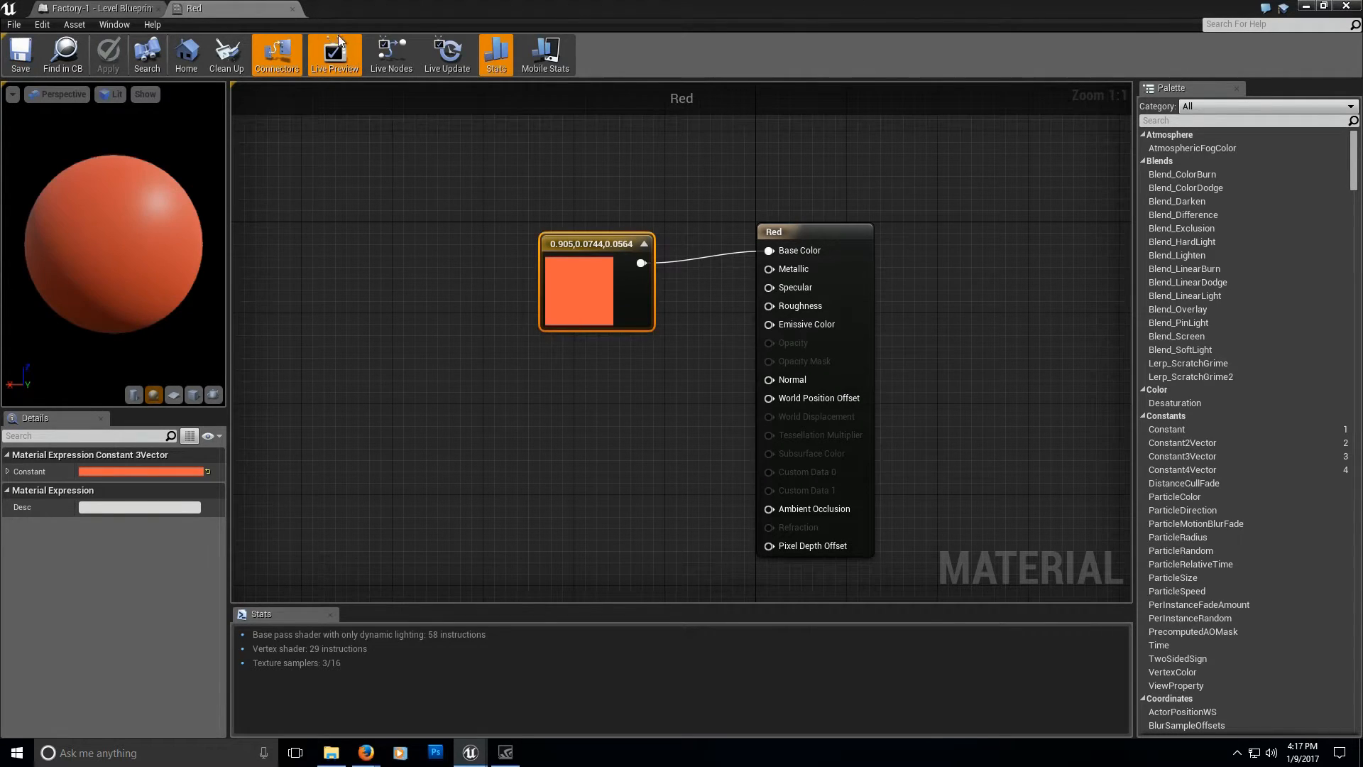
click(292, 8)
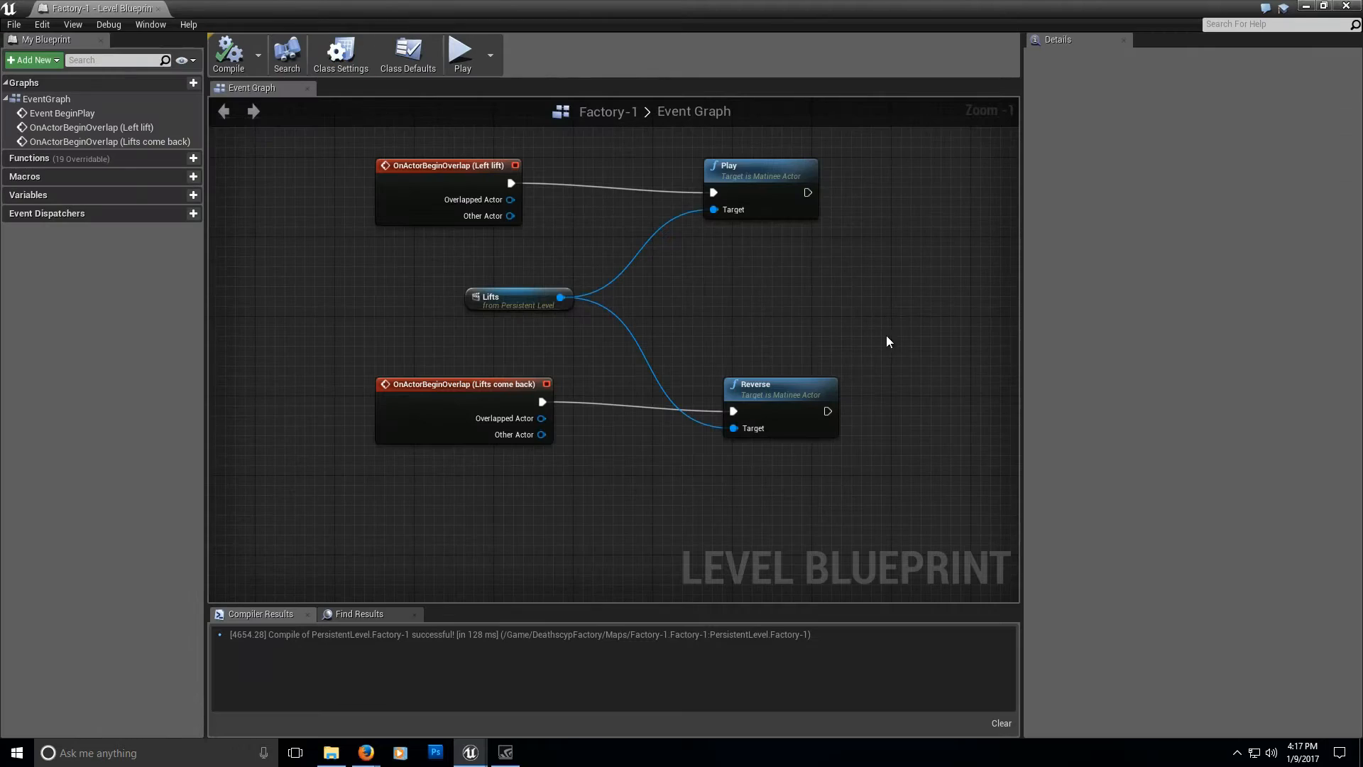
click(1306, 7)
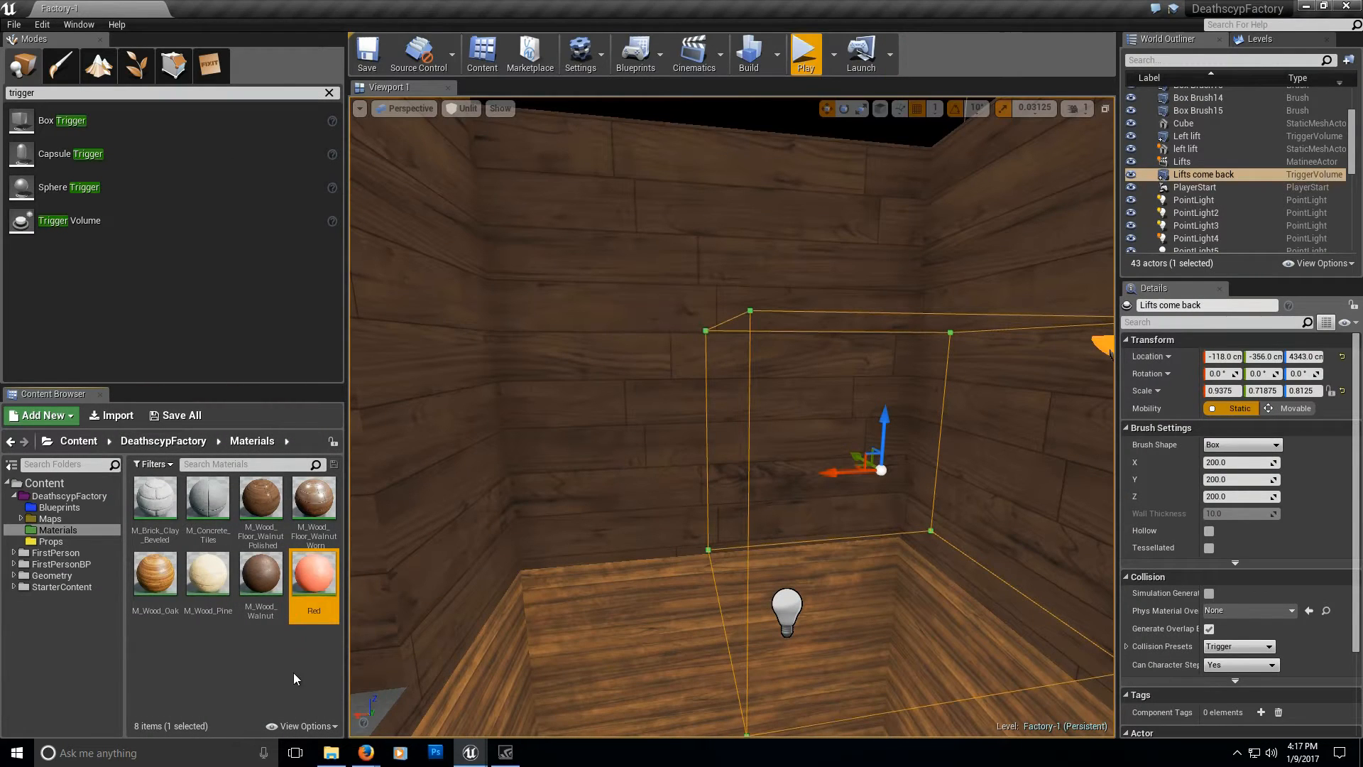
Duplicate the Red material in the Materials folder and name the copy Green.
right_click(313, 575)
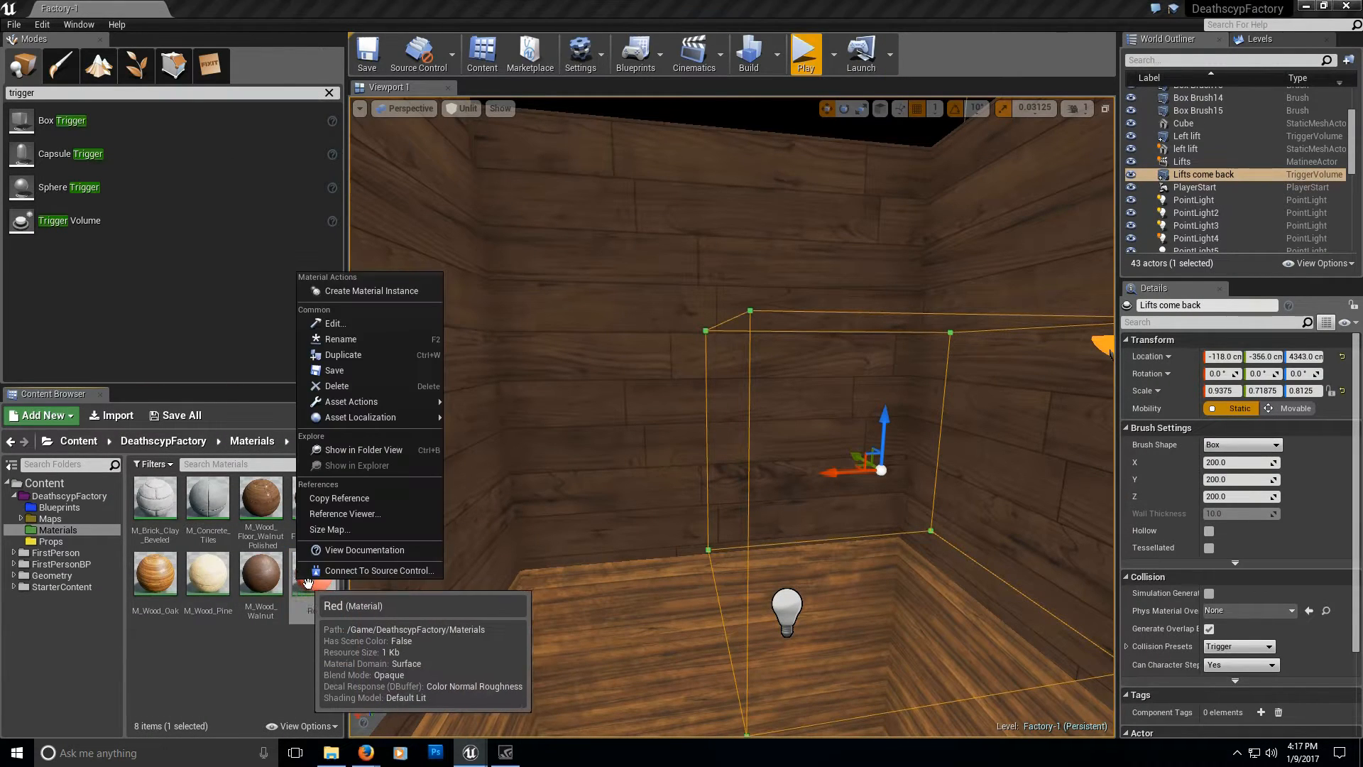
click(373, 355)
text(Green)
key(Return)
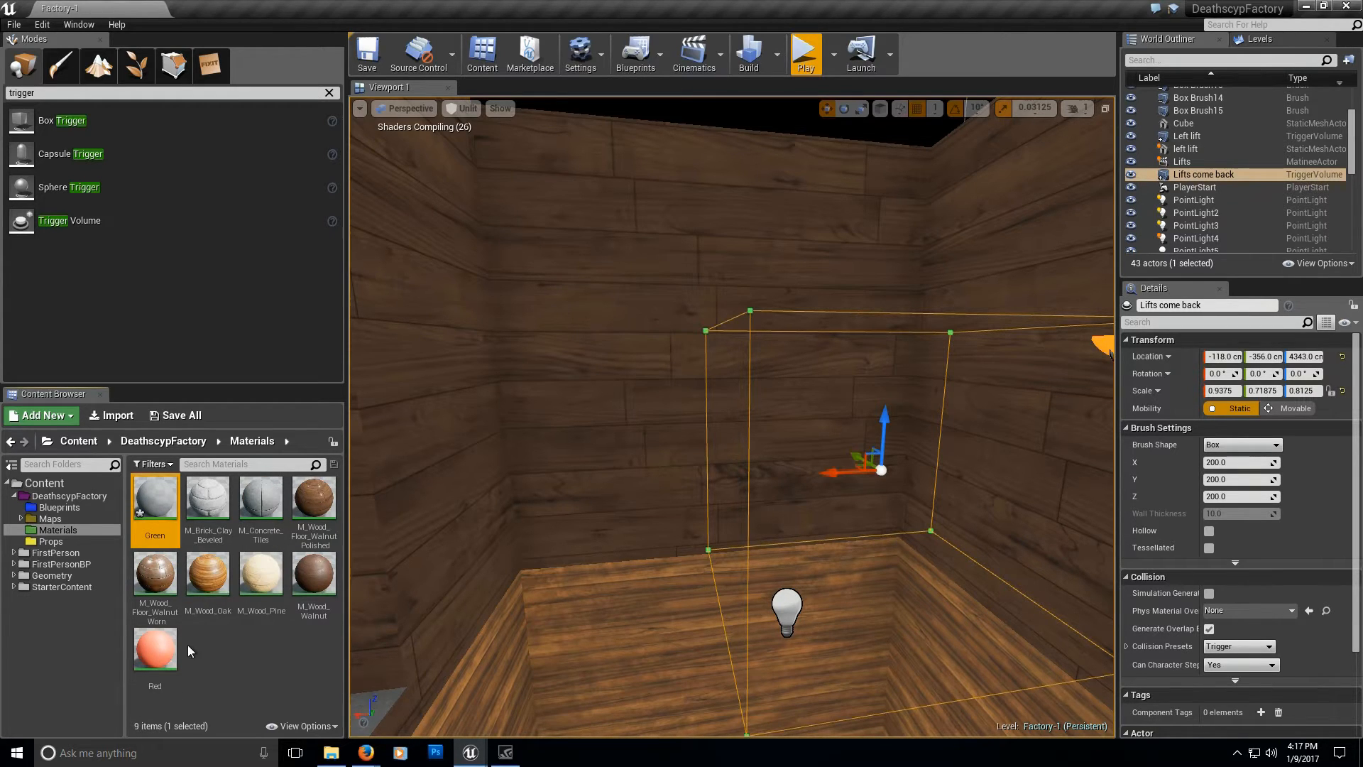
Open the Green material and set its color constant to green with R 0.136, G 0.905 and B 0.012.
double_click(176, 510)
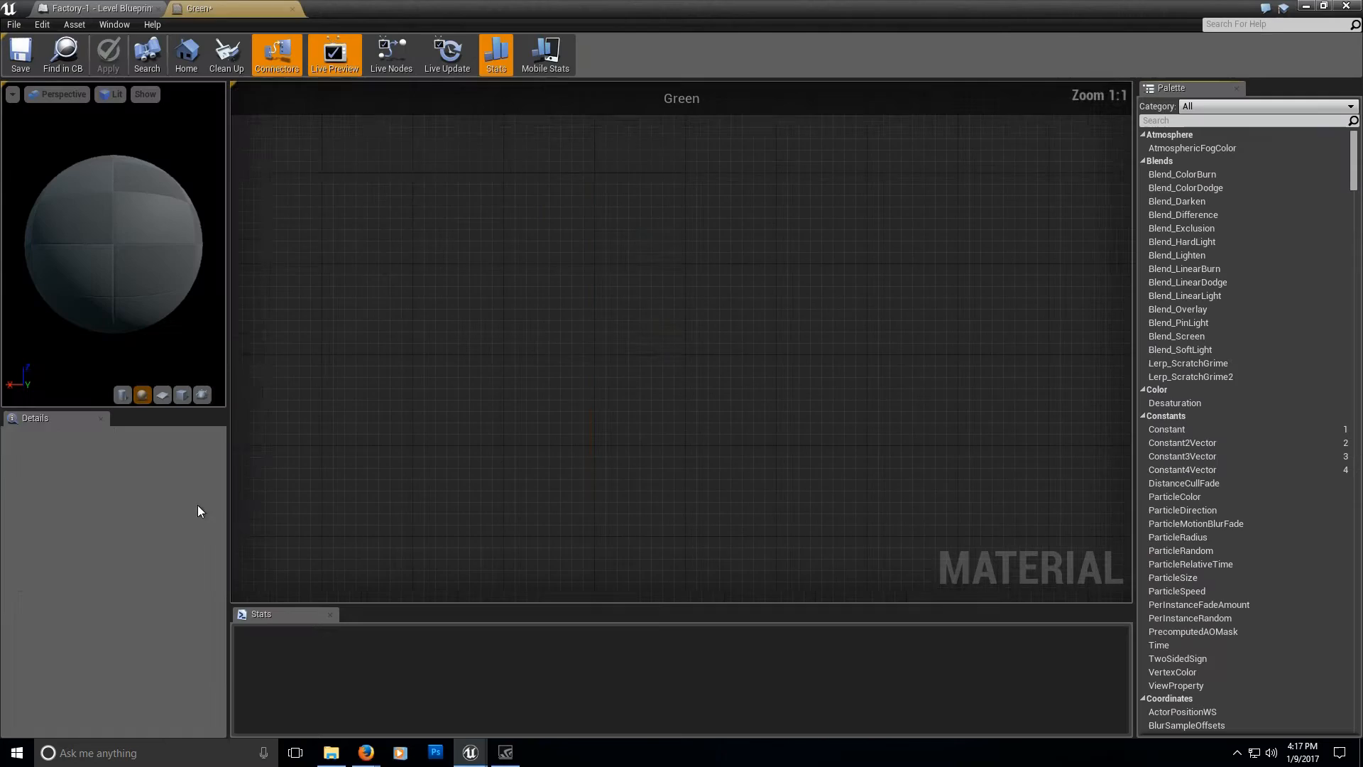
click(417, 260)
click(166, 469)
click(233, 538)
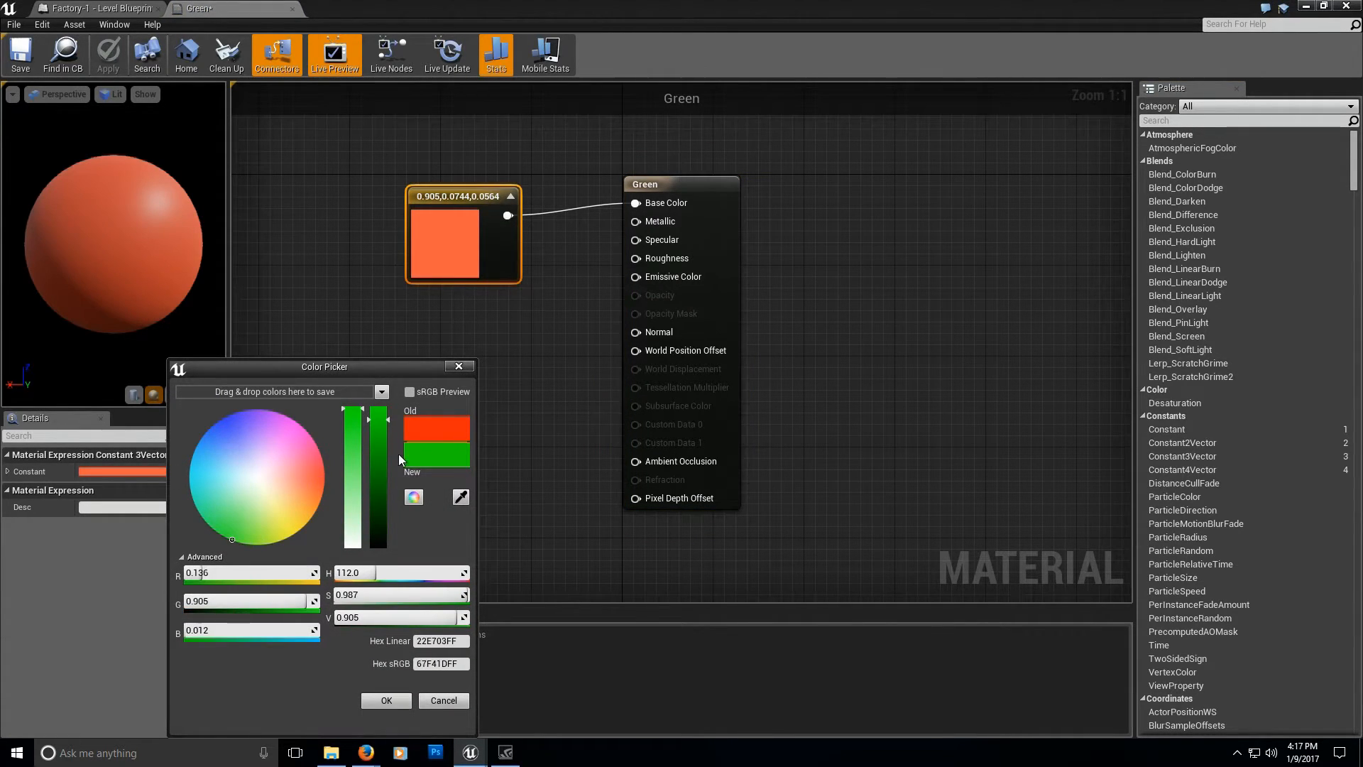
click(389, 701)
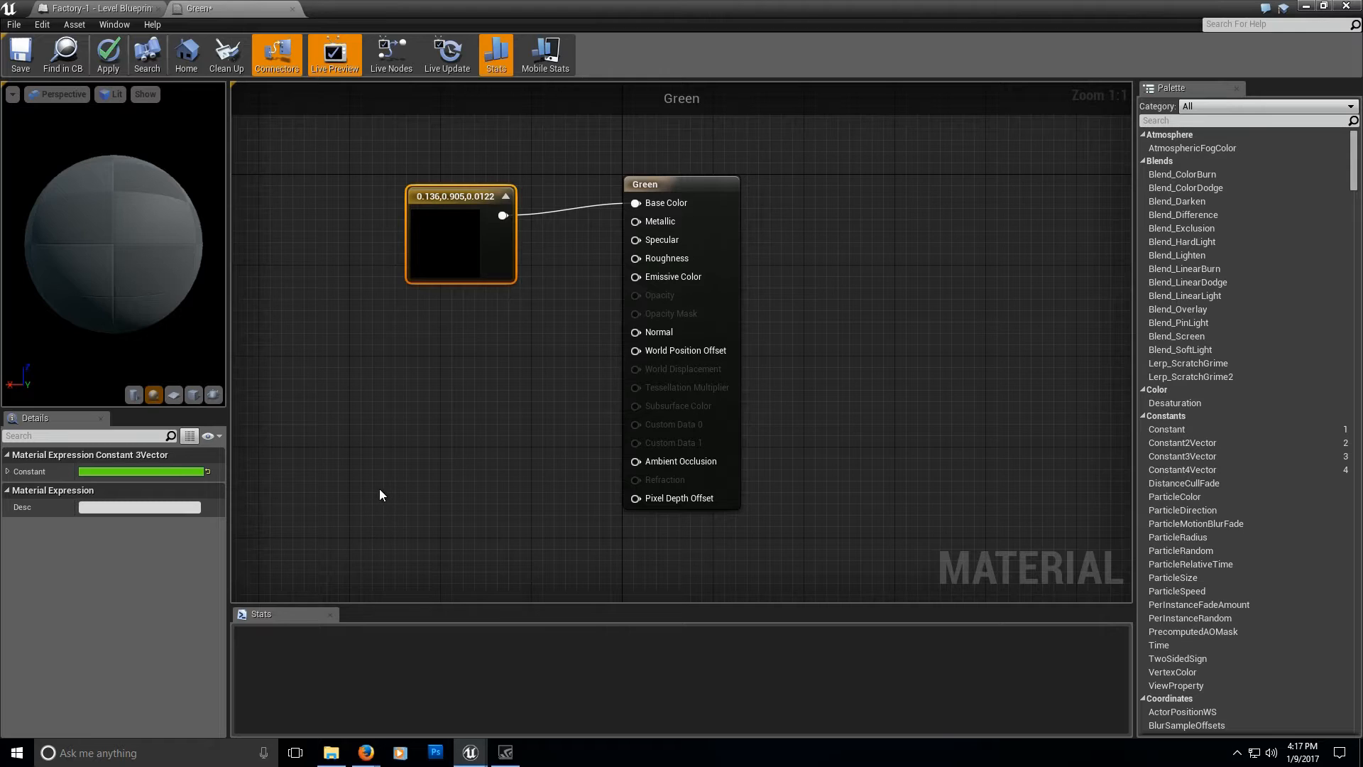
Apply the Green material, align its color constant with Base Color, then save and close it and return to the level editor.
click(114, 62)
drag(462, 196, 461, 185)
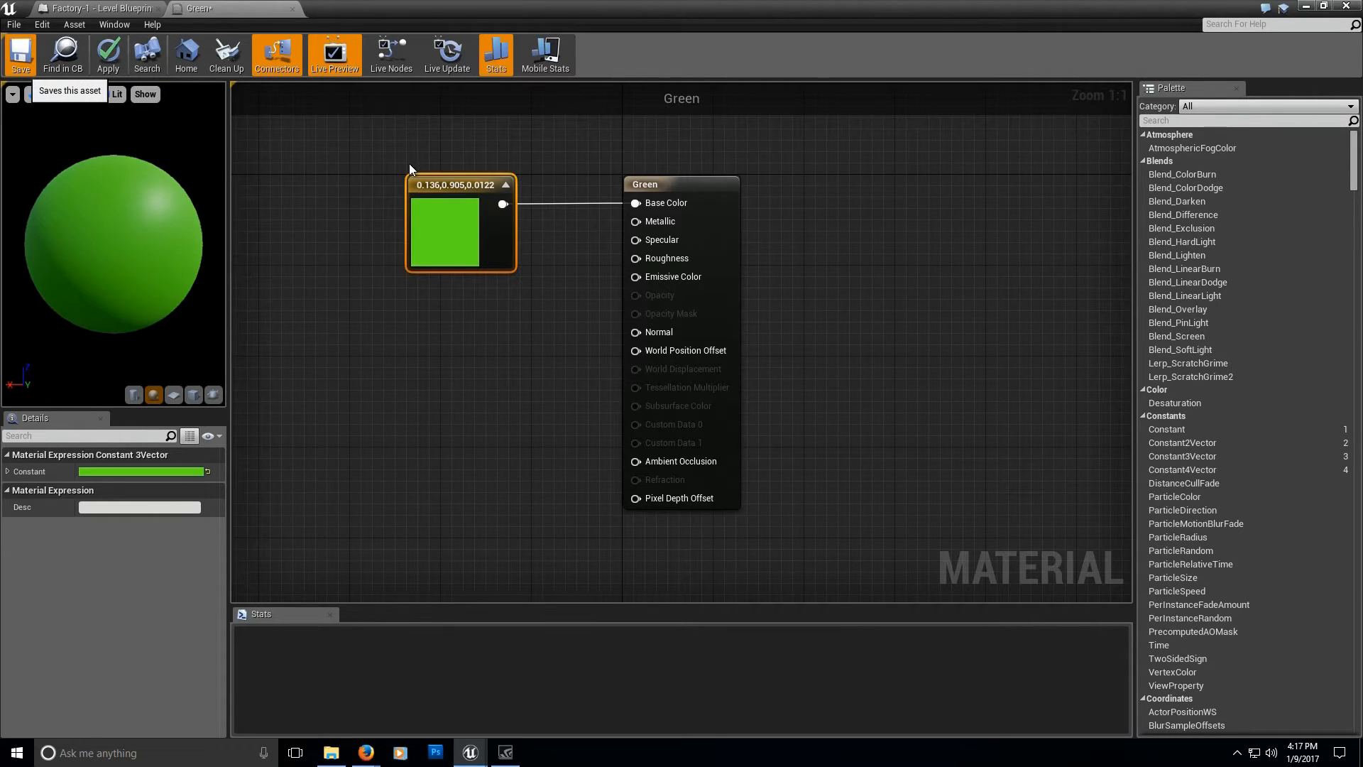
key(ctrl+s)
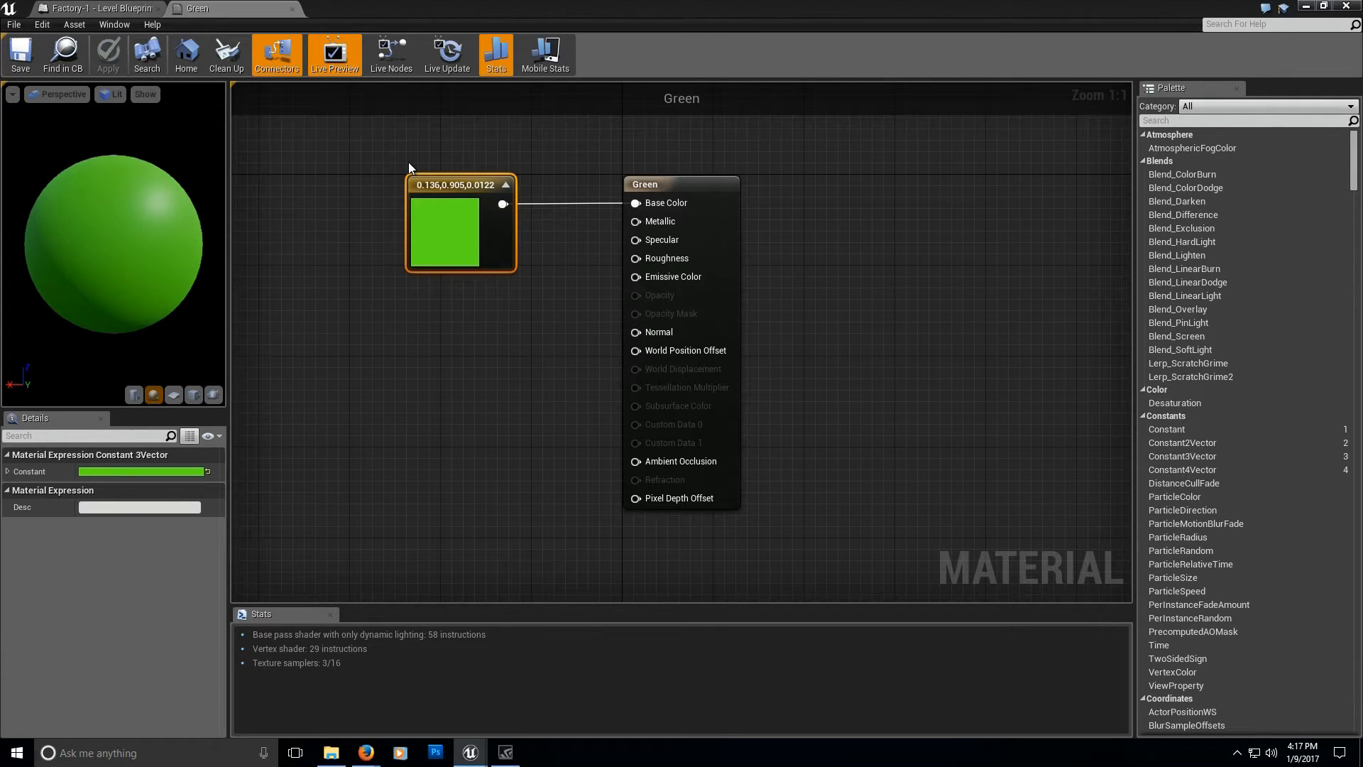
click(292, 8)
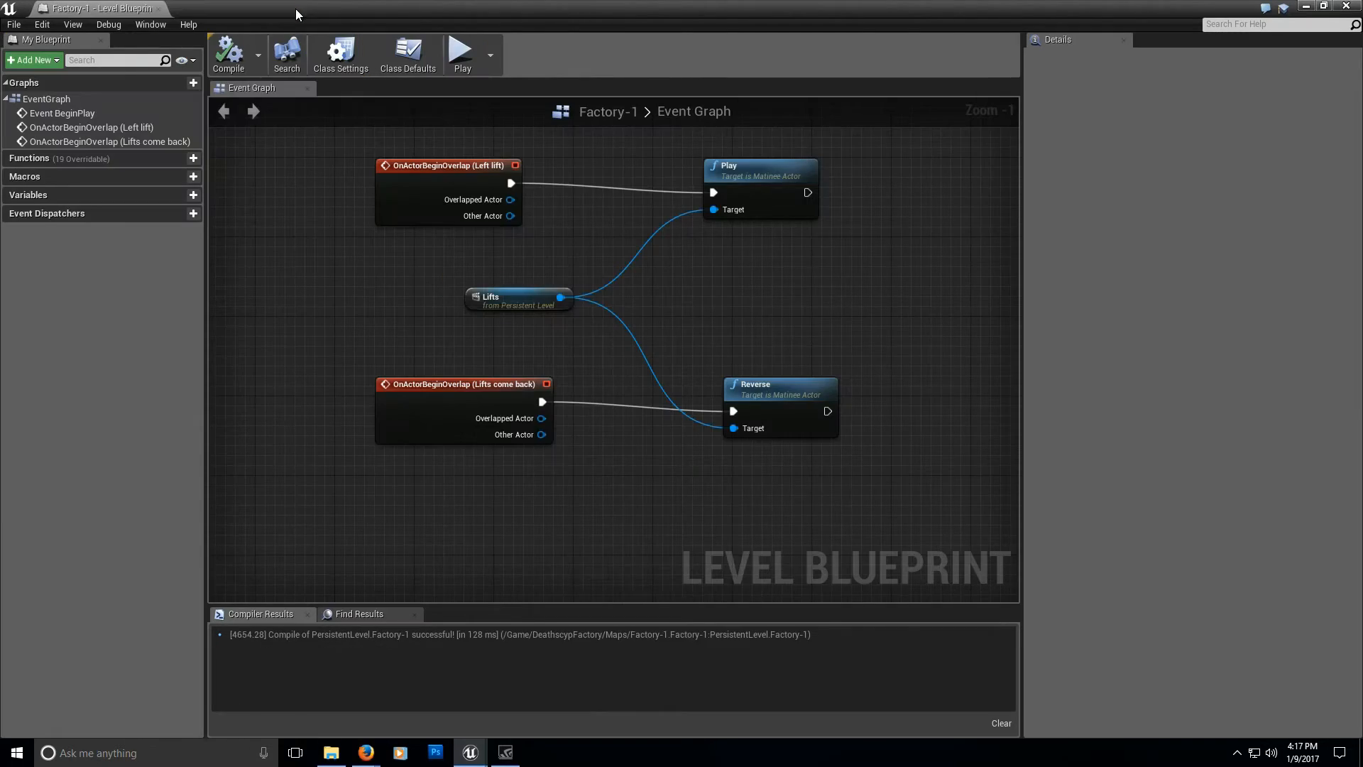
click(1304, 7)
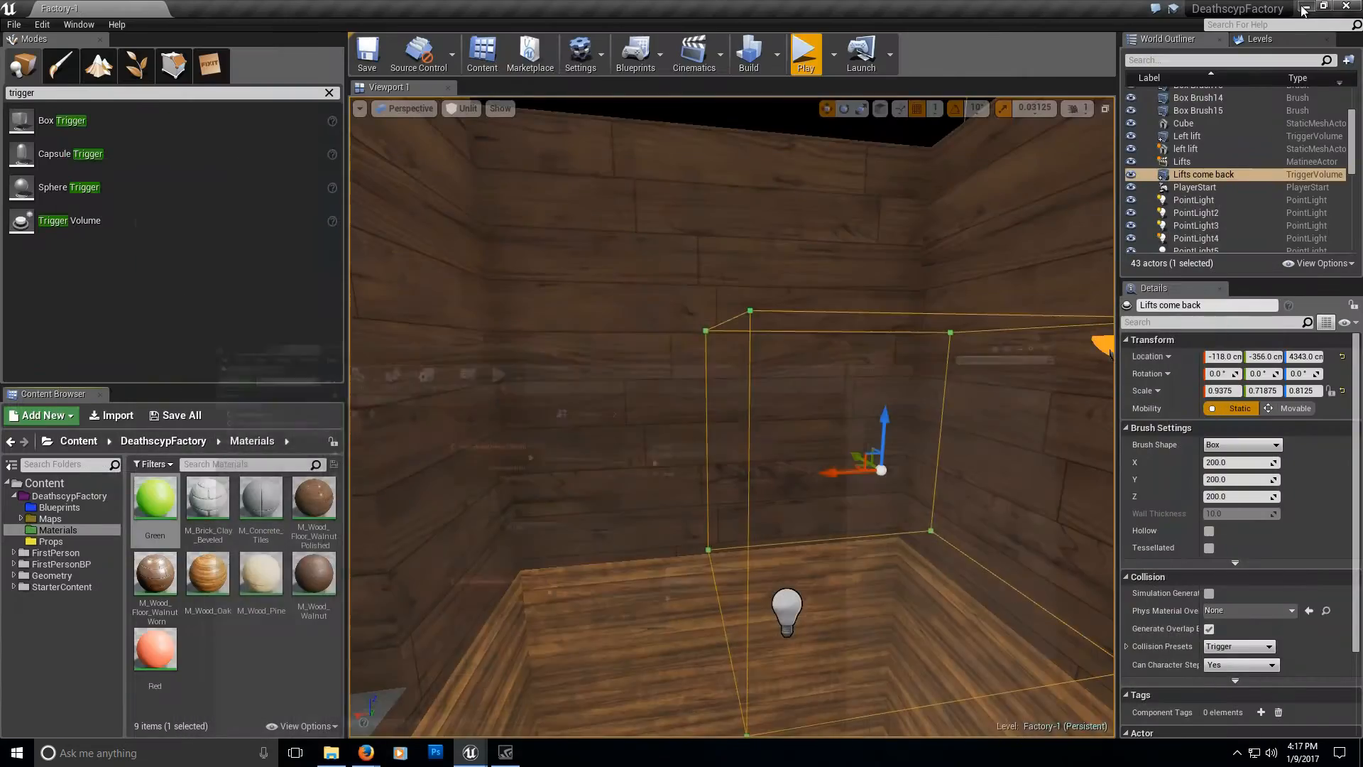
click(1304, 7)
click(474, 760)
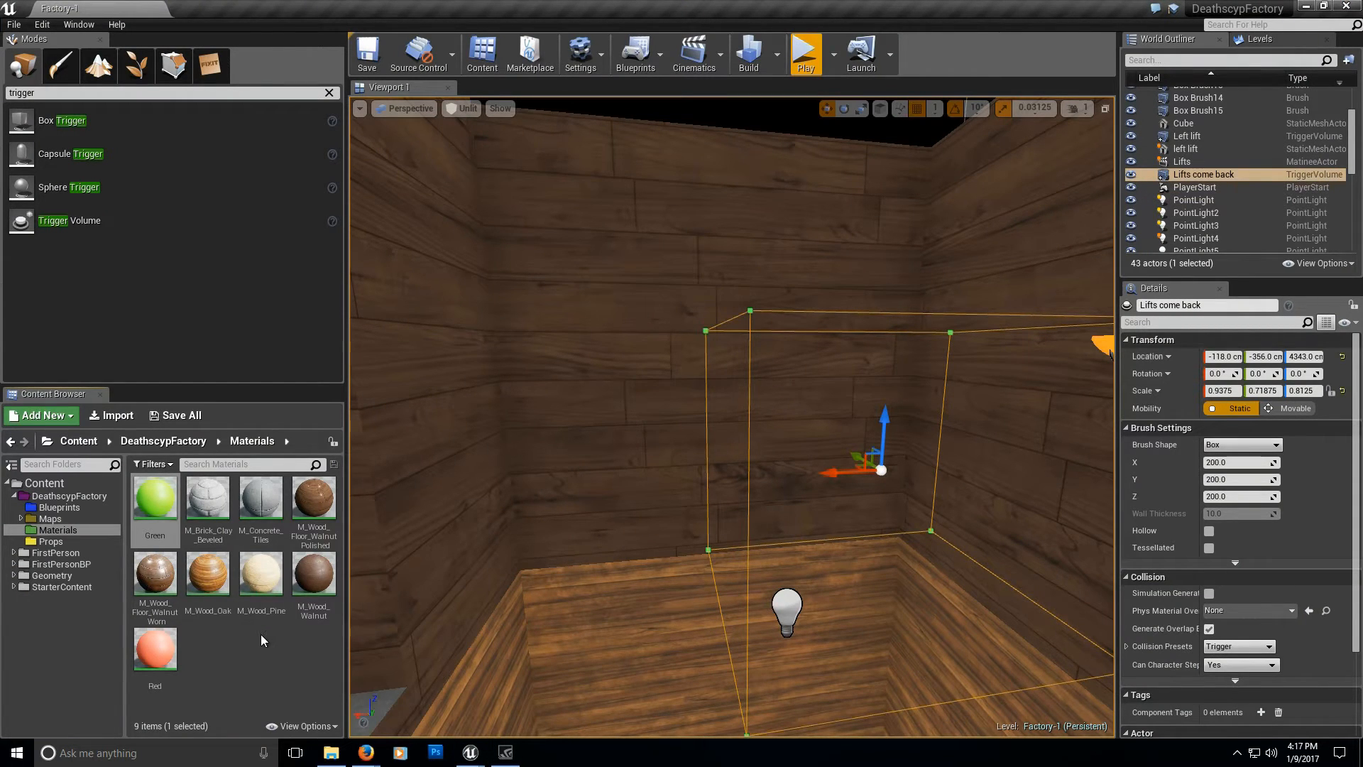
Place a basic cube at the wall by the Lifts come back trigger and scale it to 0.375 × 0.625 × 0.59375.
right_drag(637, 473, 527, 450)
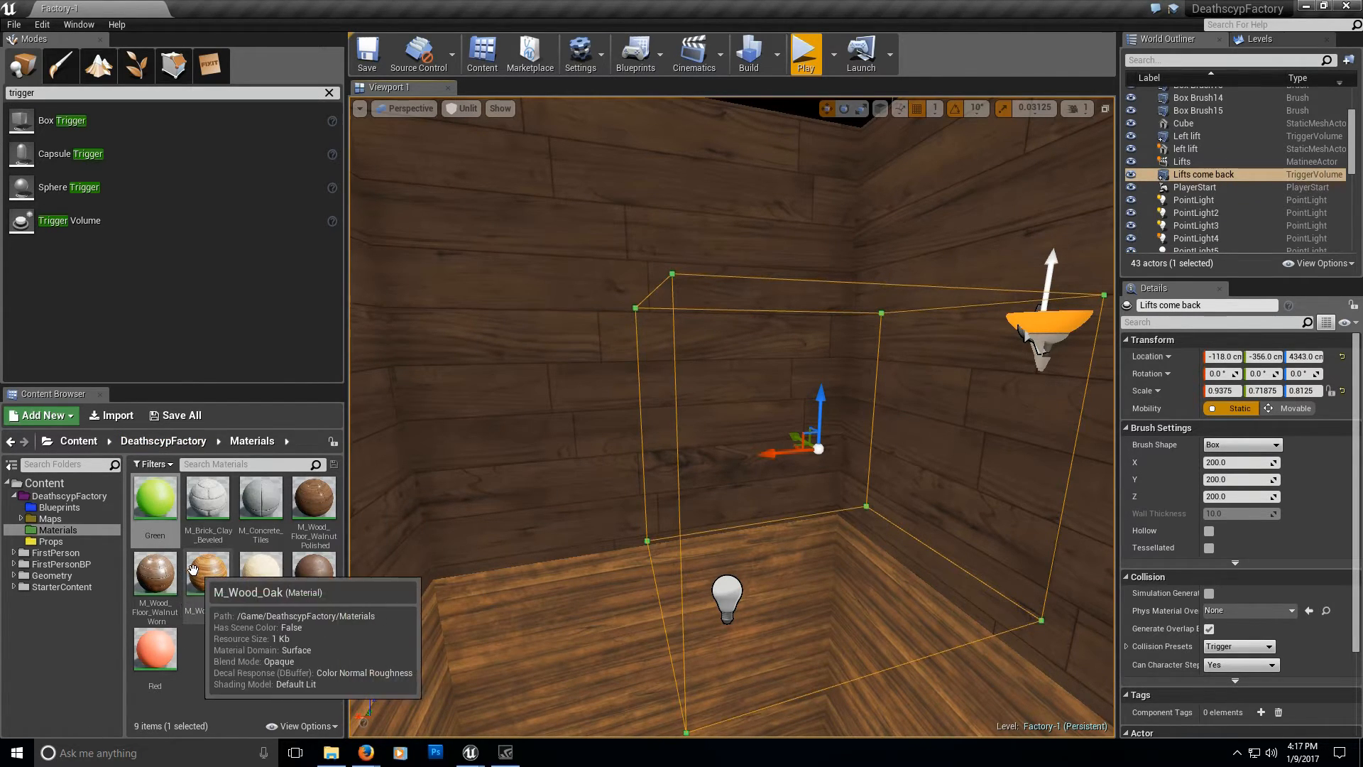
click(59, 93)
text(cub)
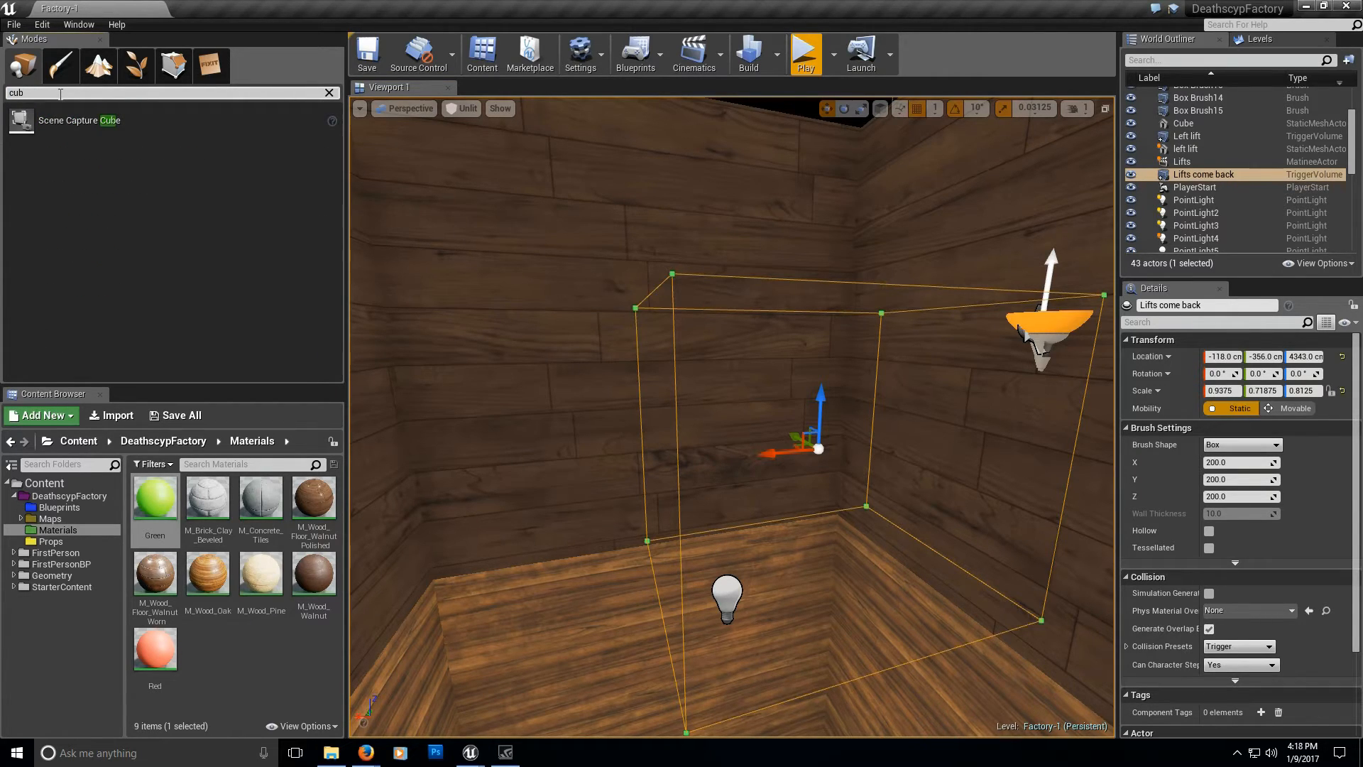
key(BackSpace)
key(BackSpace)
key(BackSpace)
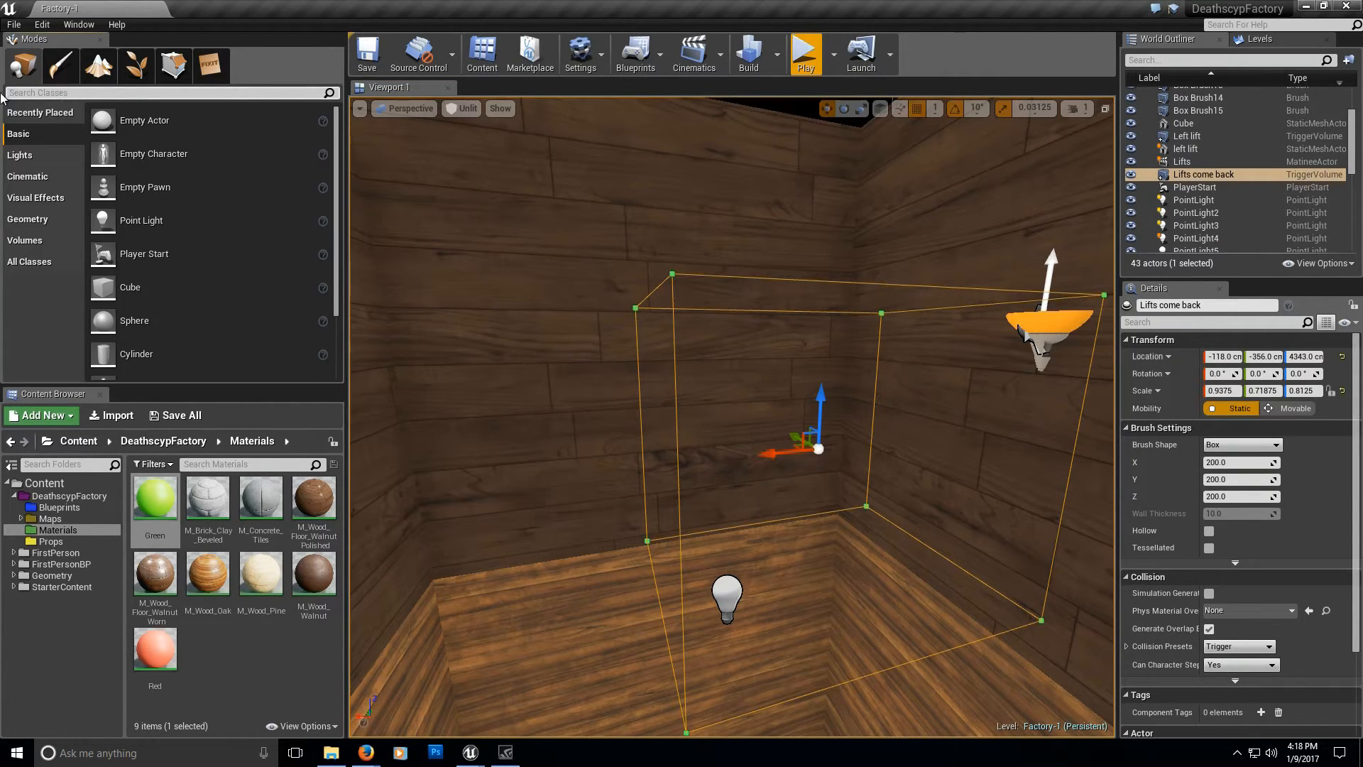
drag(130, 287, 724, 372)
key(f)
key(e)
key(r)
drag(678, 423, 706, 410)
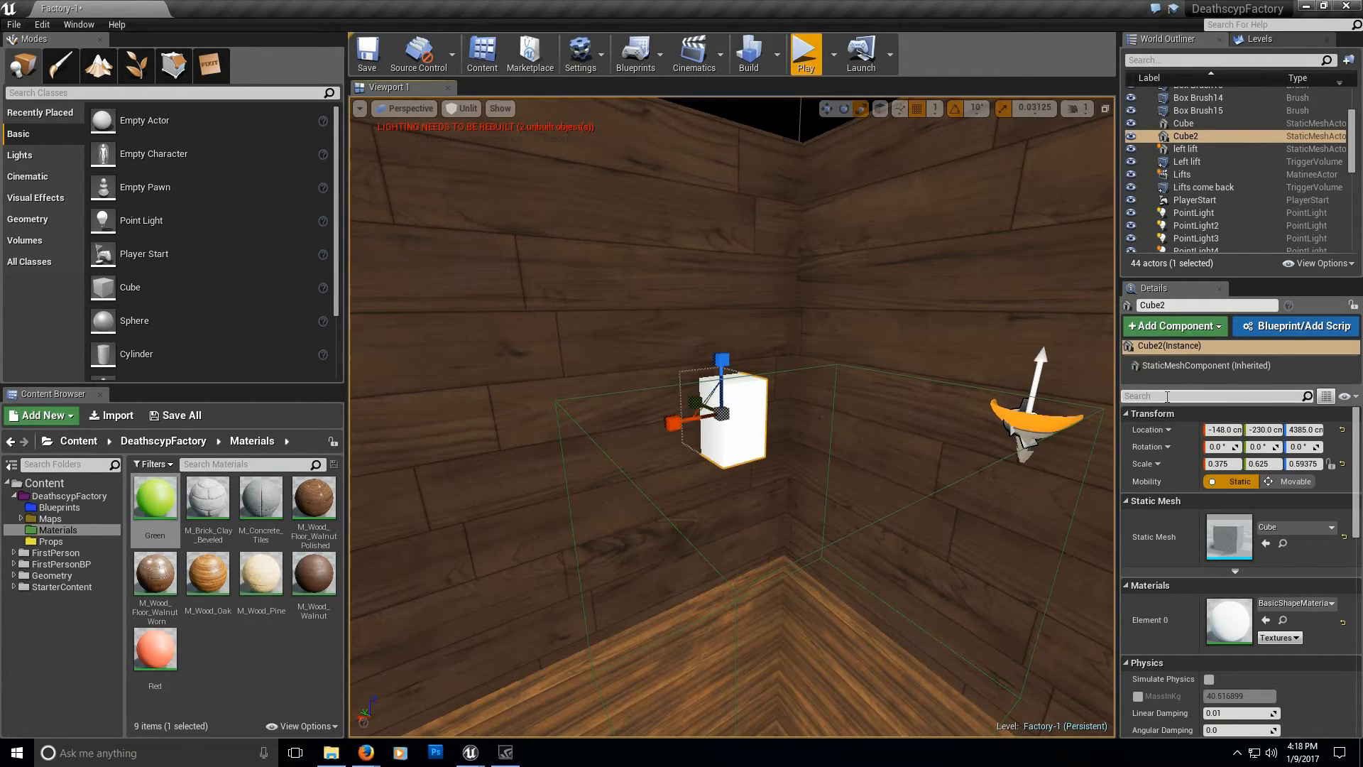
Rename the new cube to Button and assign the Red material to its Element 0.
click(1185, 307)
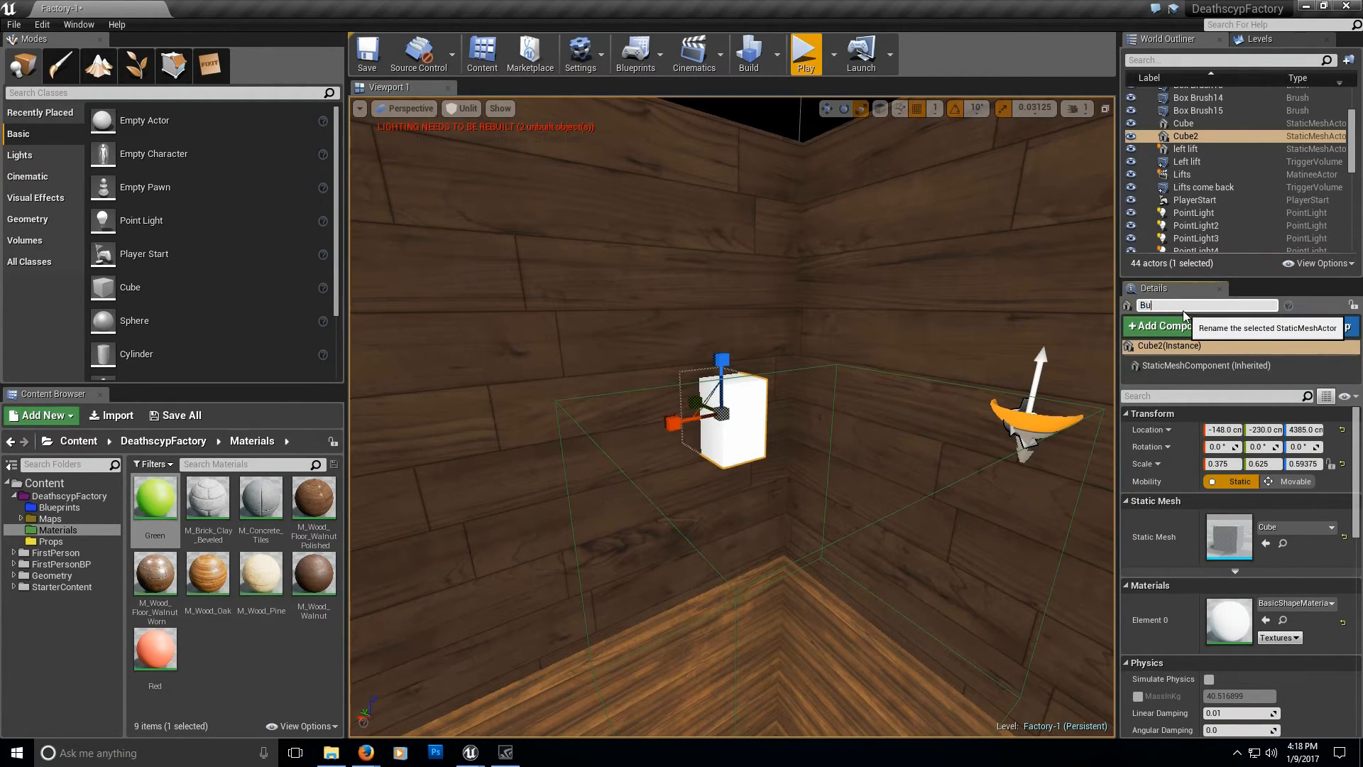
key(Return)
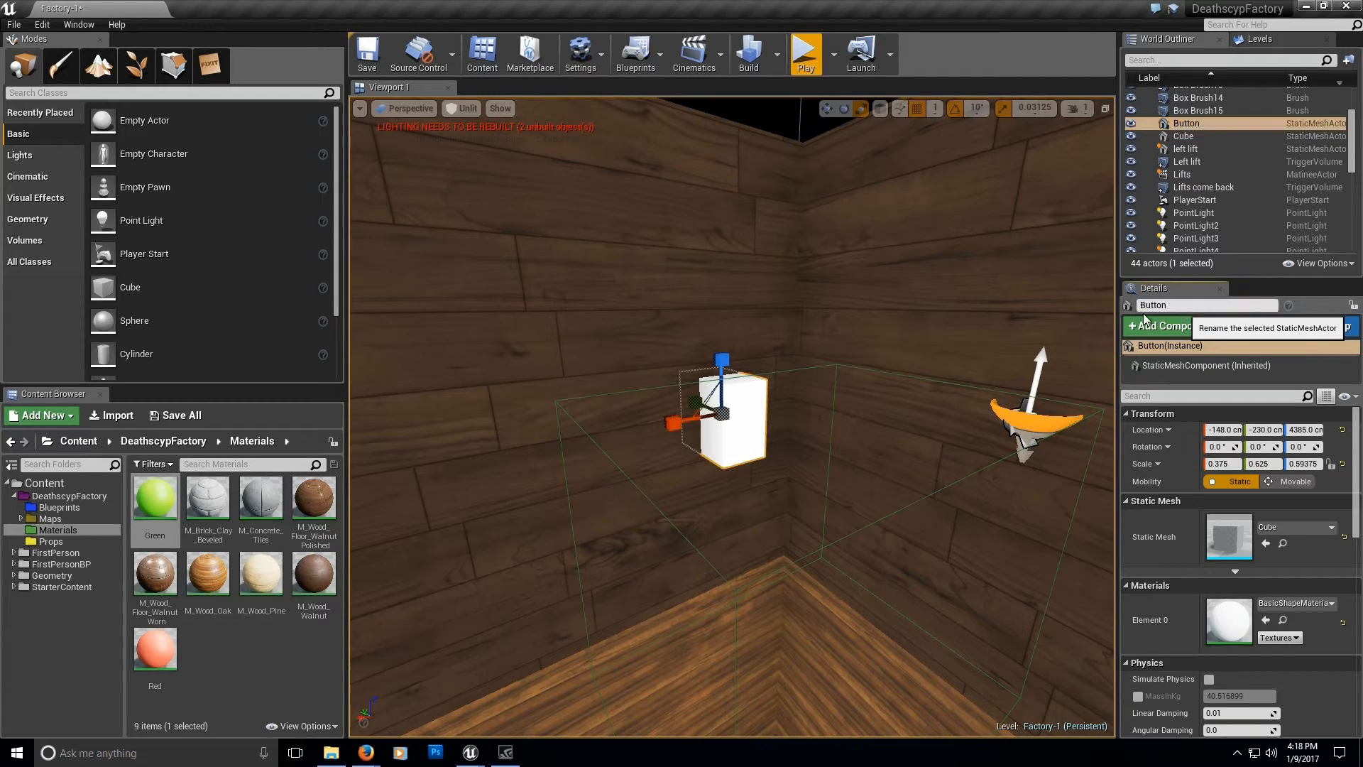
scroll(746, 519, down, 4)
drag(158, 652, 1168, 642)
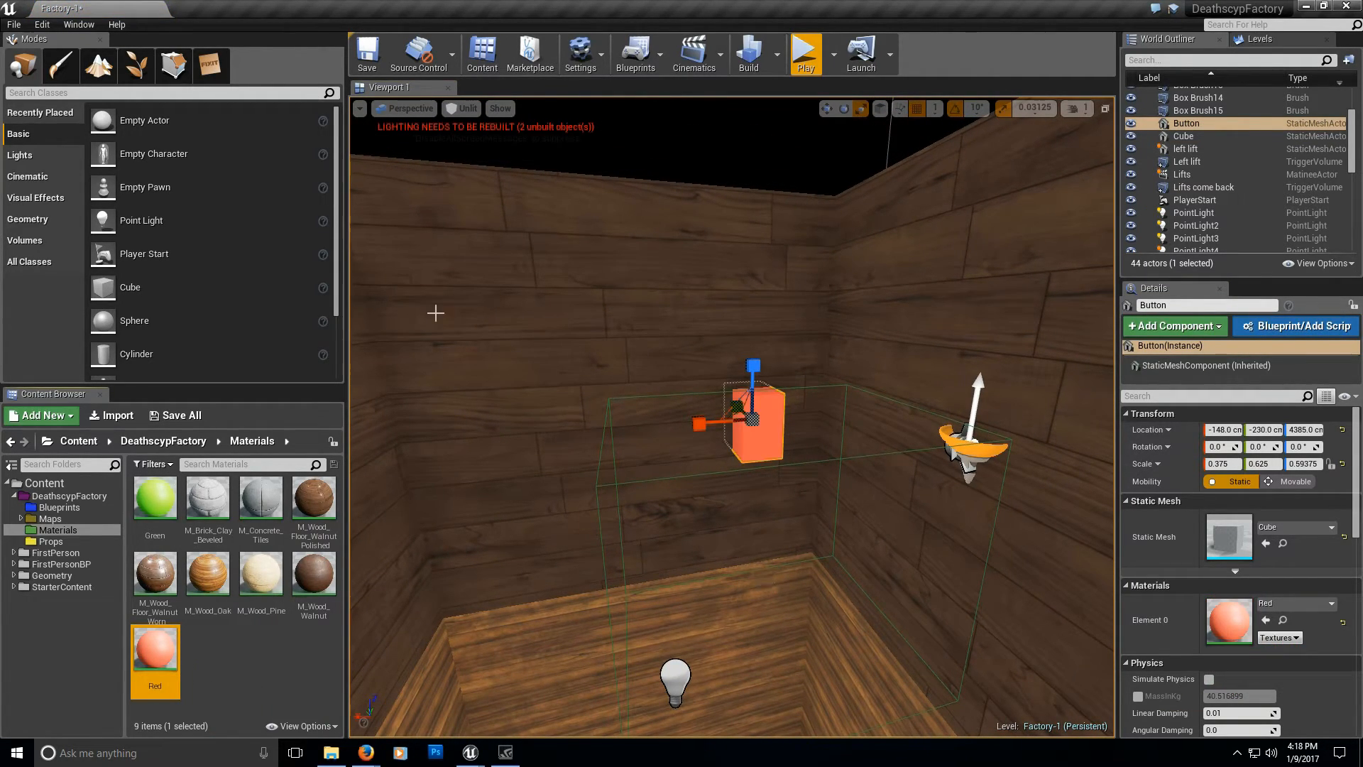
Save the Factory-1 level and create a reference to Button in the Level Blueprint below the Reverse node.
click(201, 416)
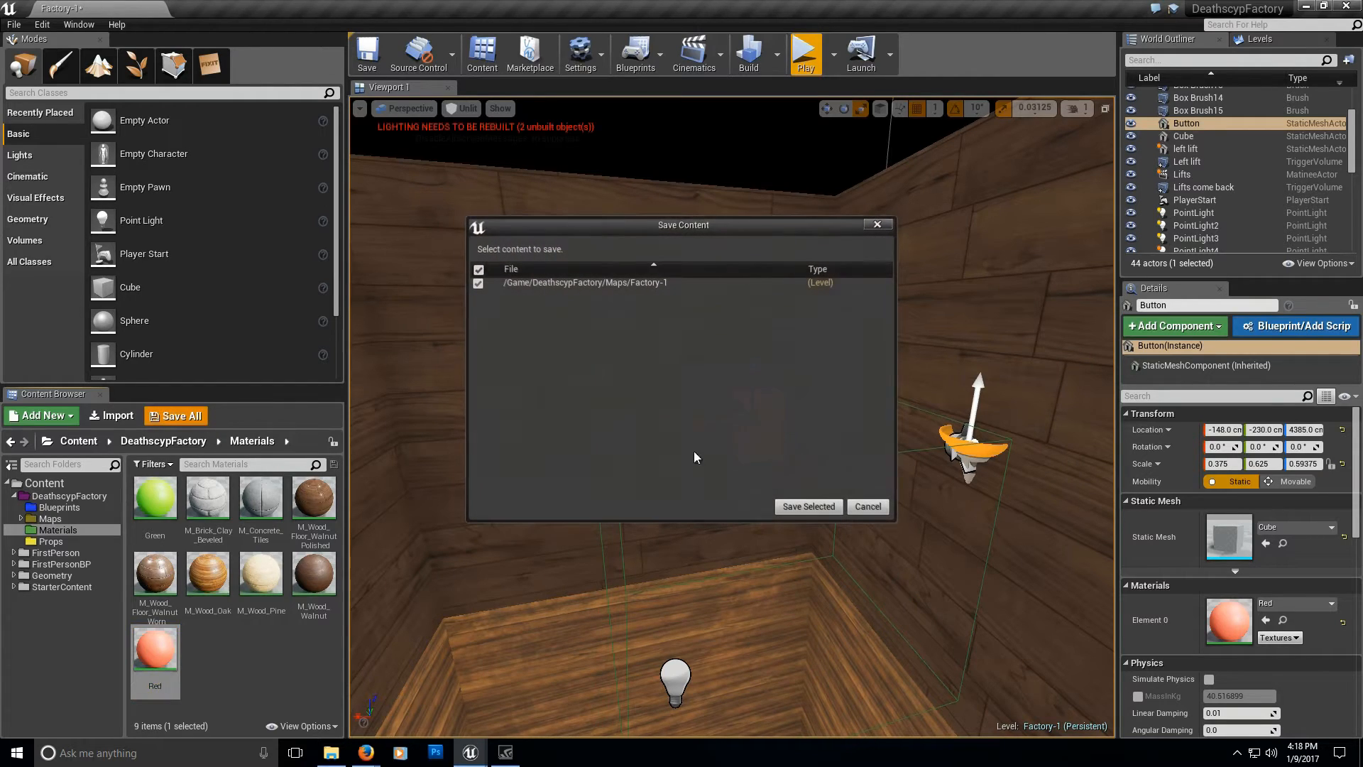
click(810, 507)
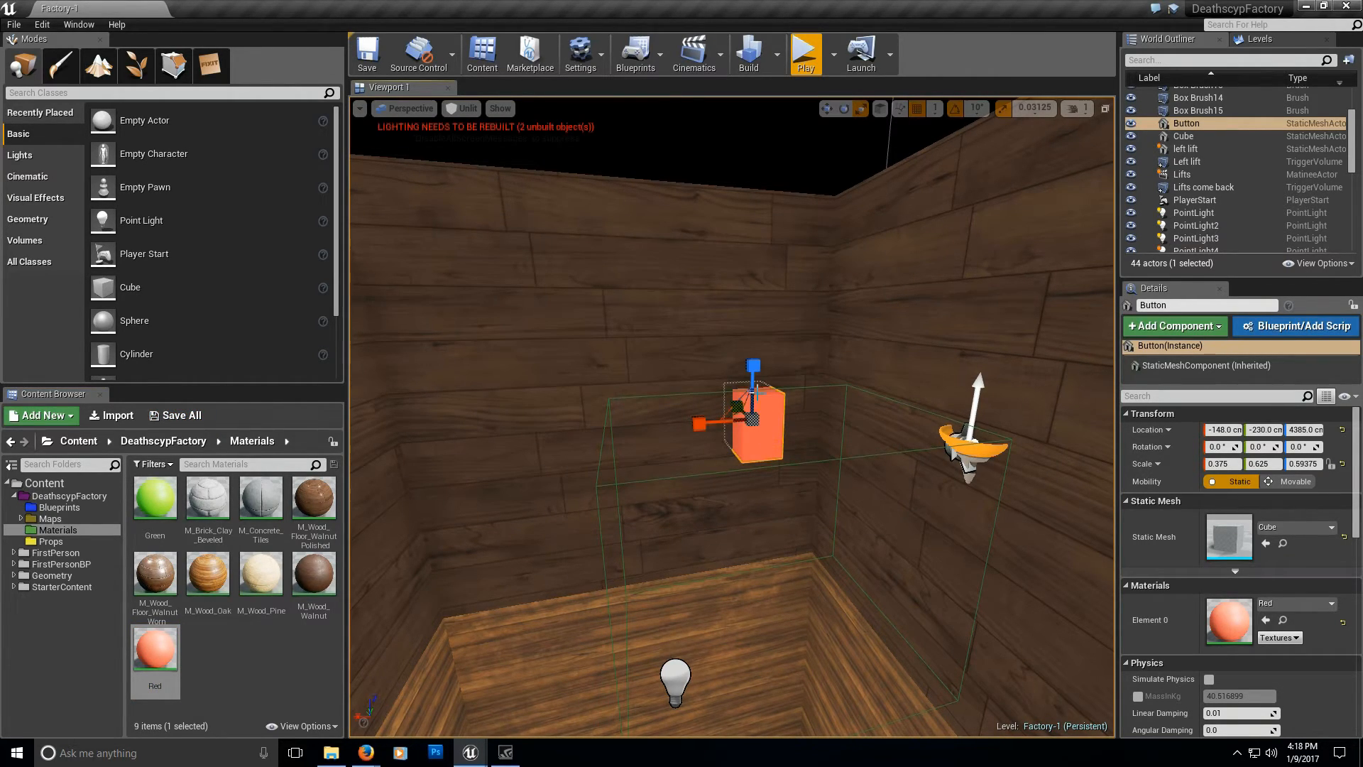
click(635, 51)
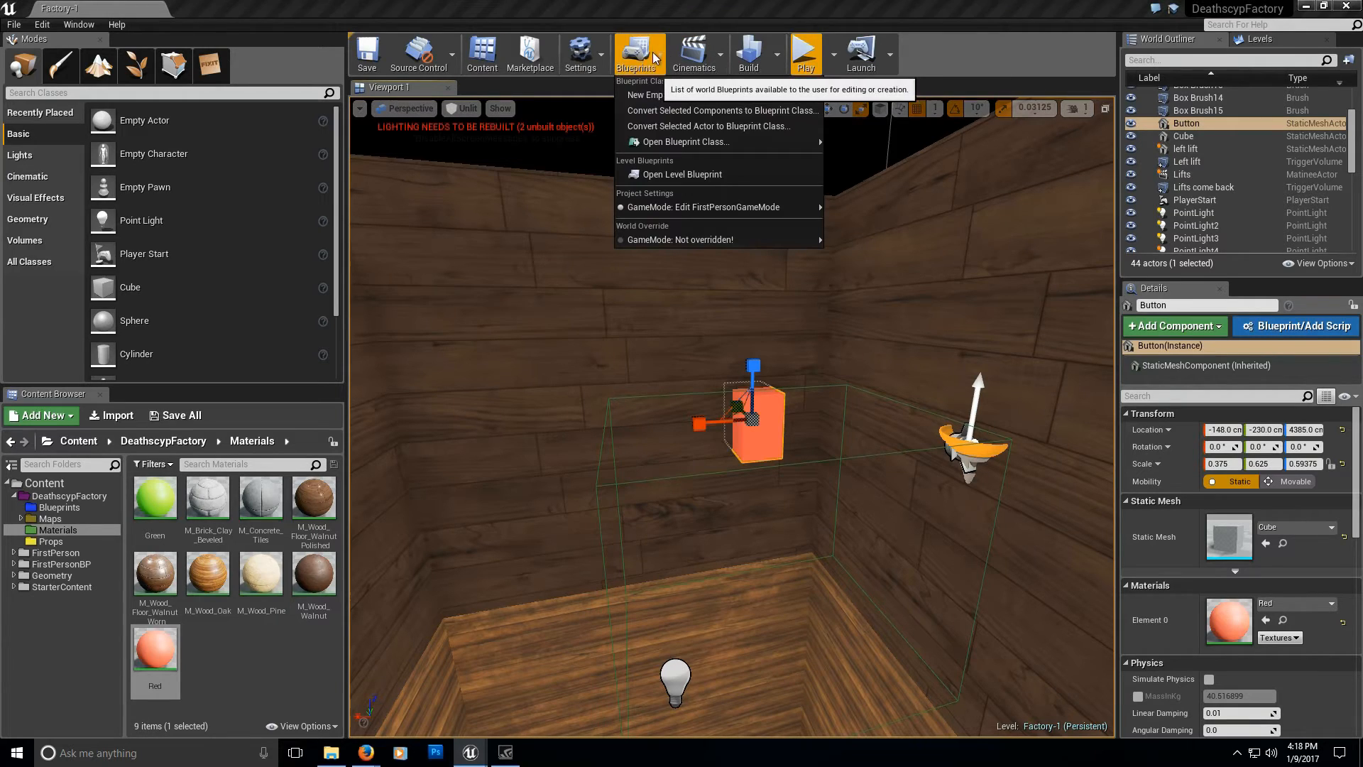
click(705, 181)
right_drag(907, 365, 551, 223)
right_click(507, 394)
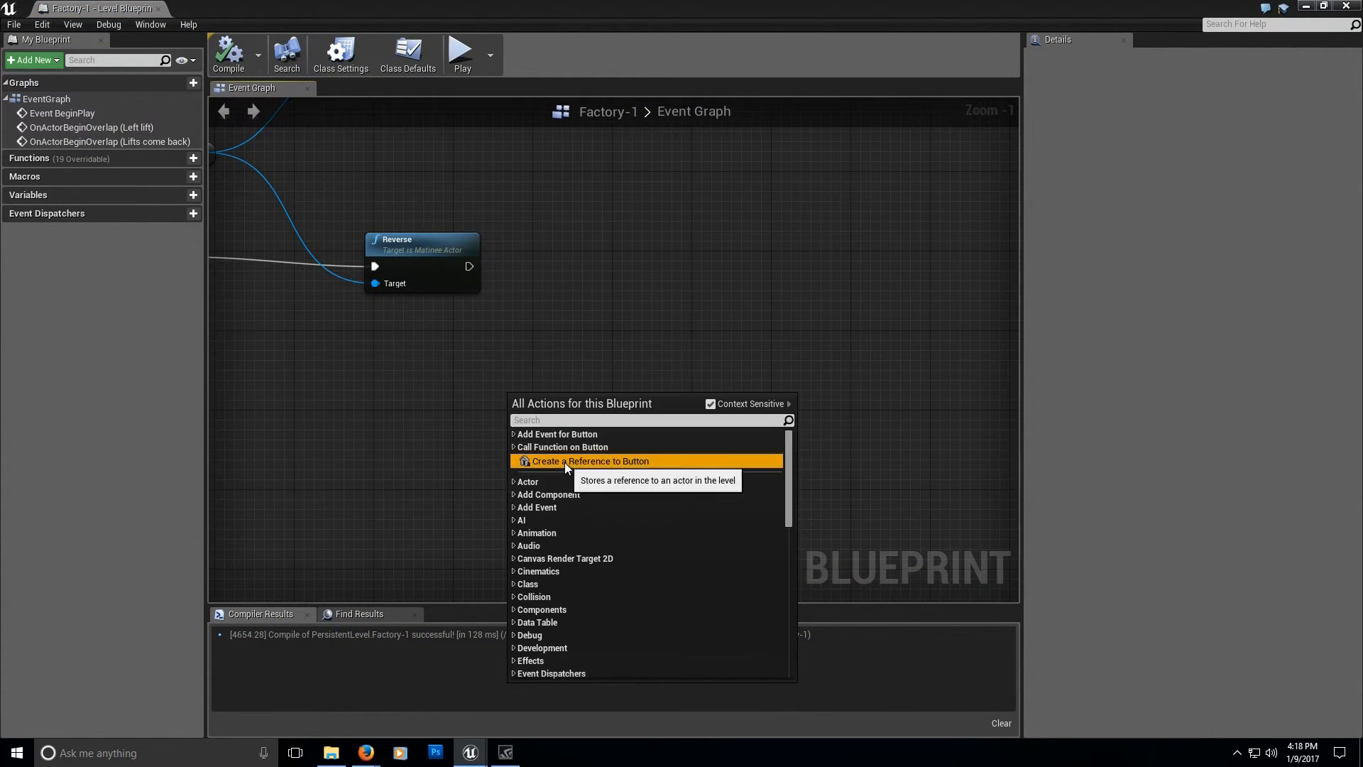
click(564, 462)
Add a Create Dynamic Material Instance (StaticMeshComponent) node from the Button reference, line up the nodes and compile the blueprint.
drag(599, 401, 871, 281)
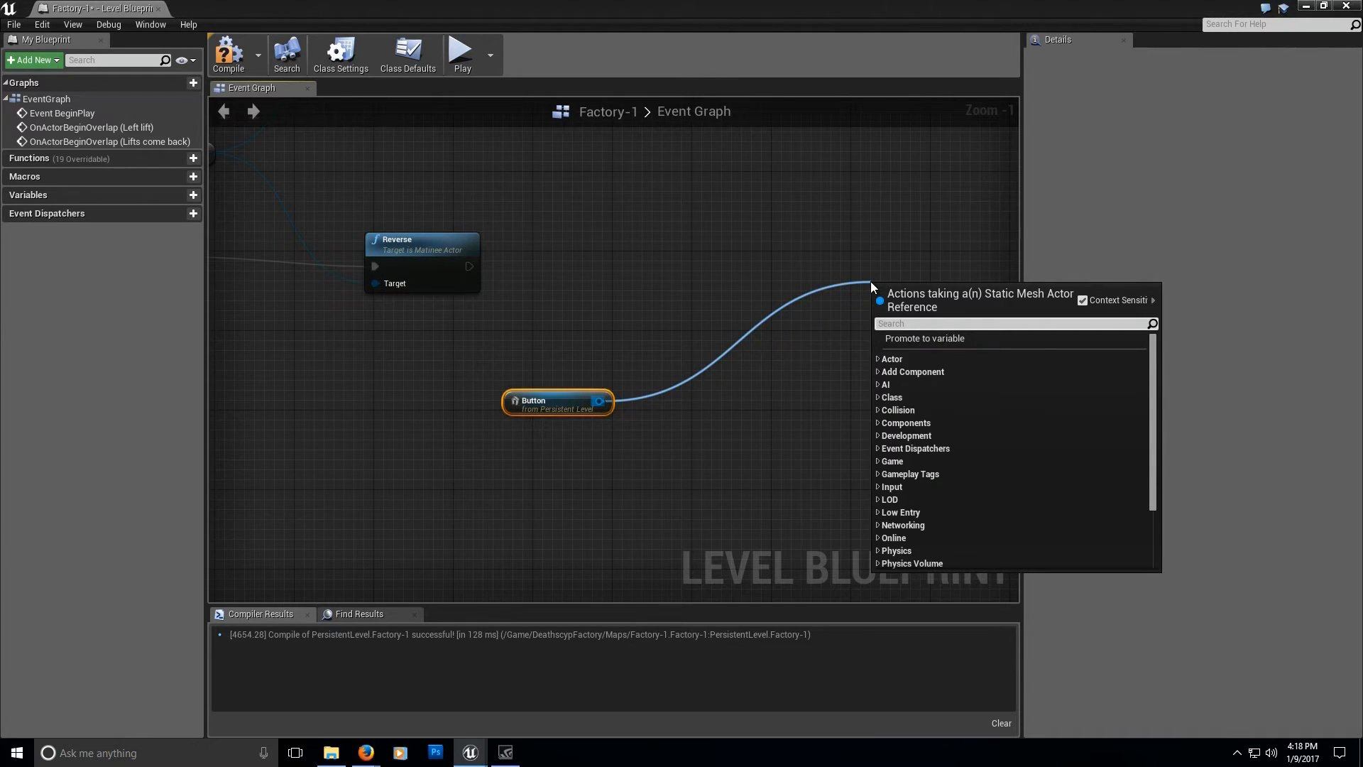
text(create)
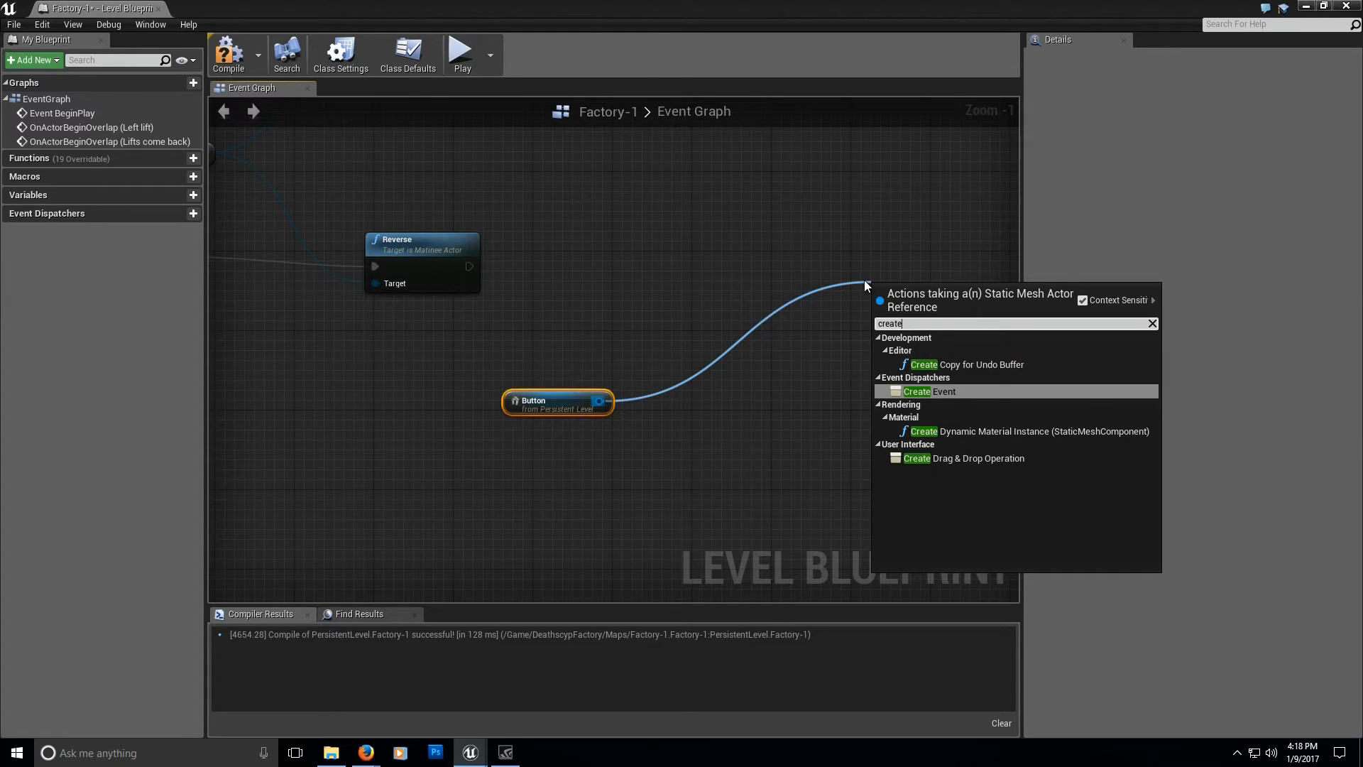
click(974, 433)
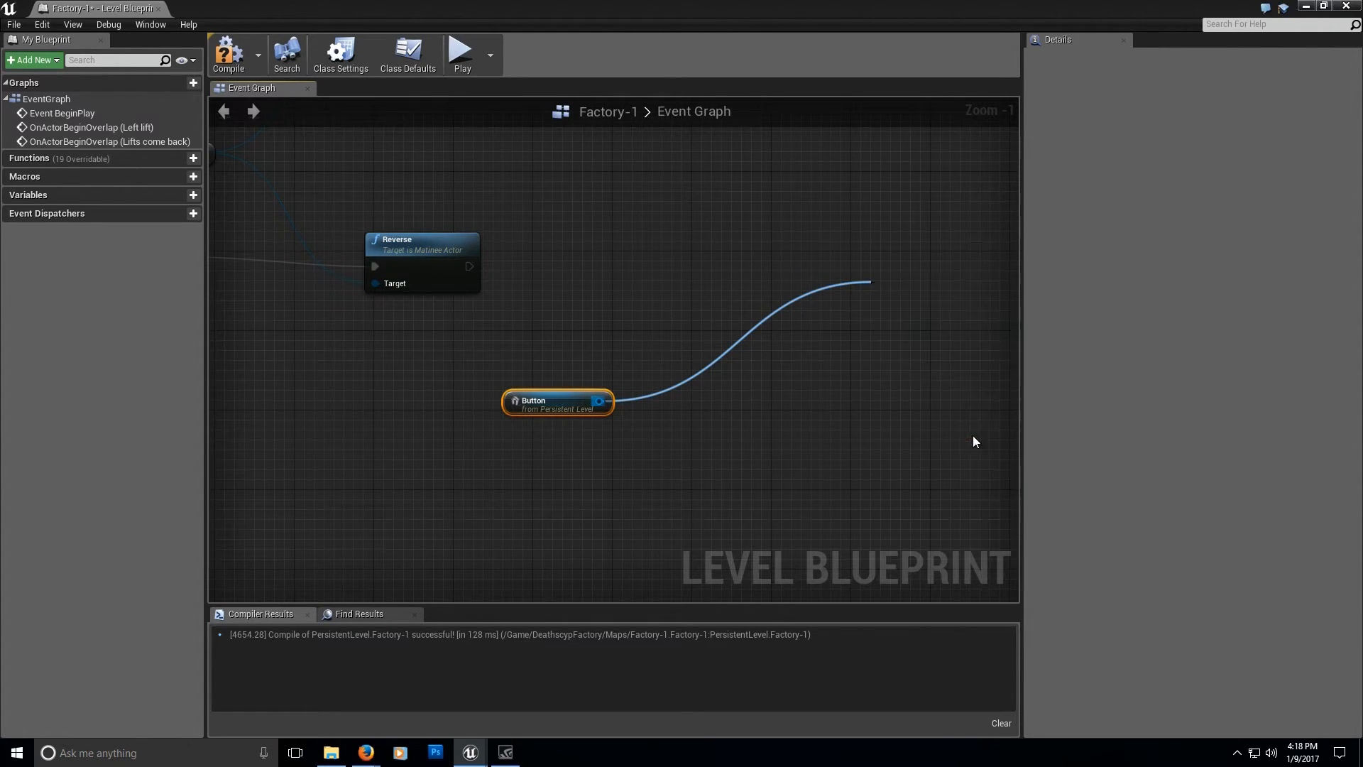
drag(714, 407, 704, 417)
drag(940, 307, 890, 208)
drag(541, 407, 499, 398)
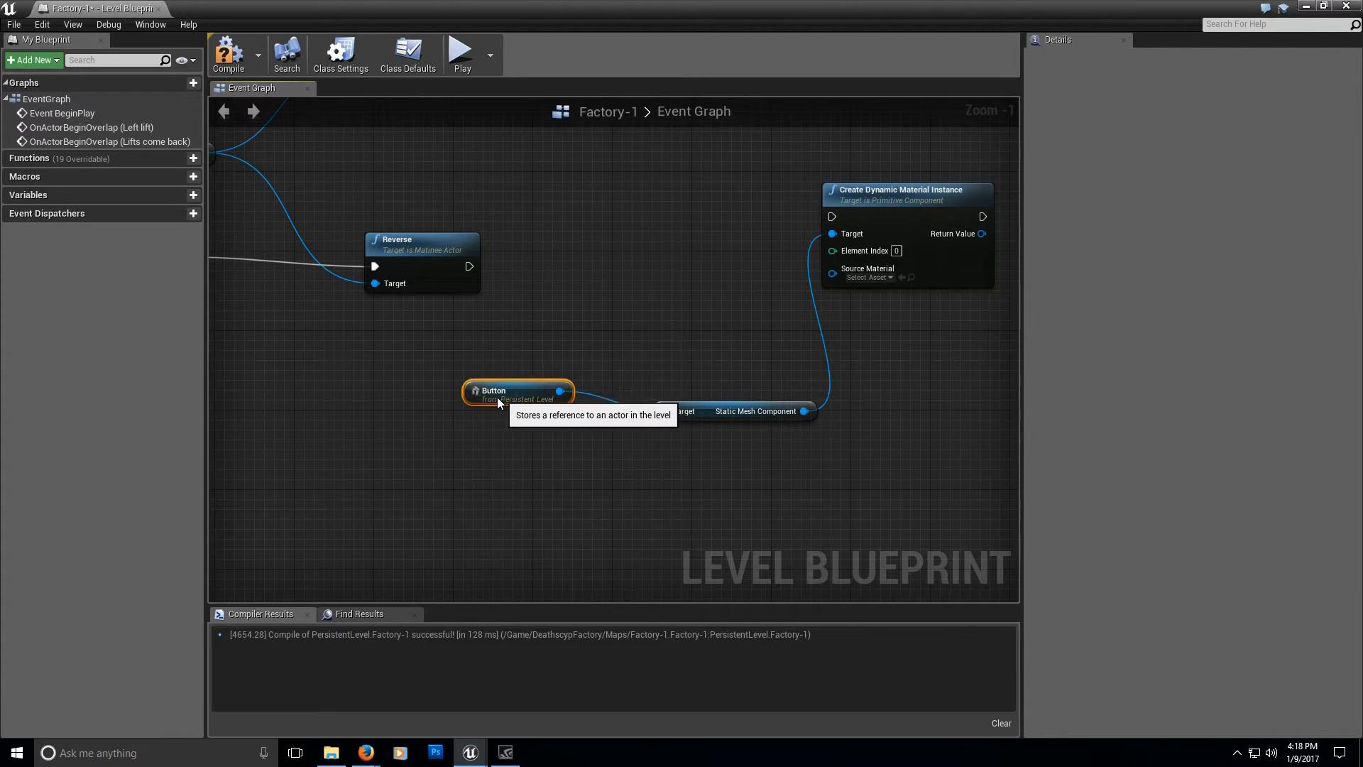
drag(723, 424, 659, 415)
right_drag(838, 396, 699, 375)
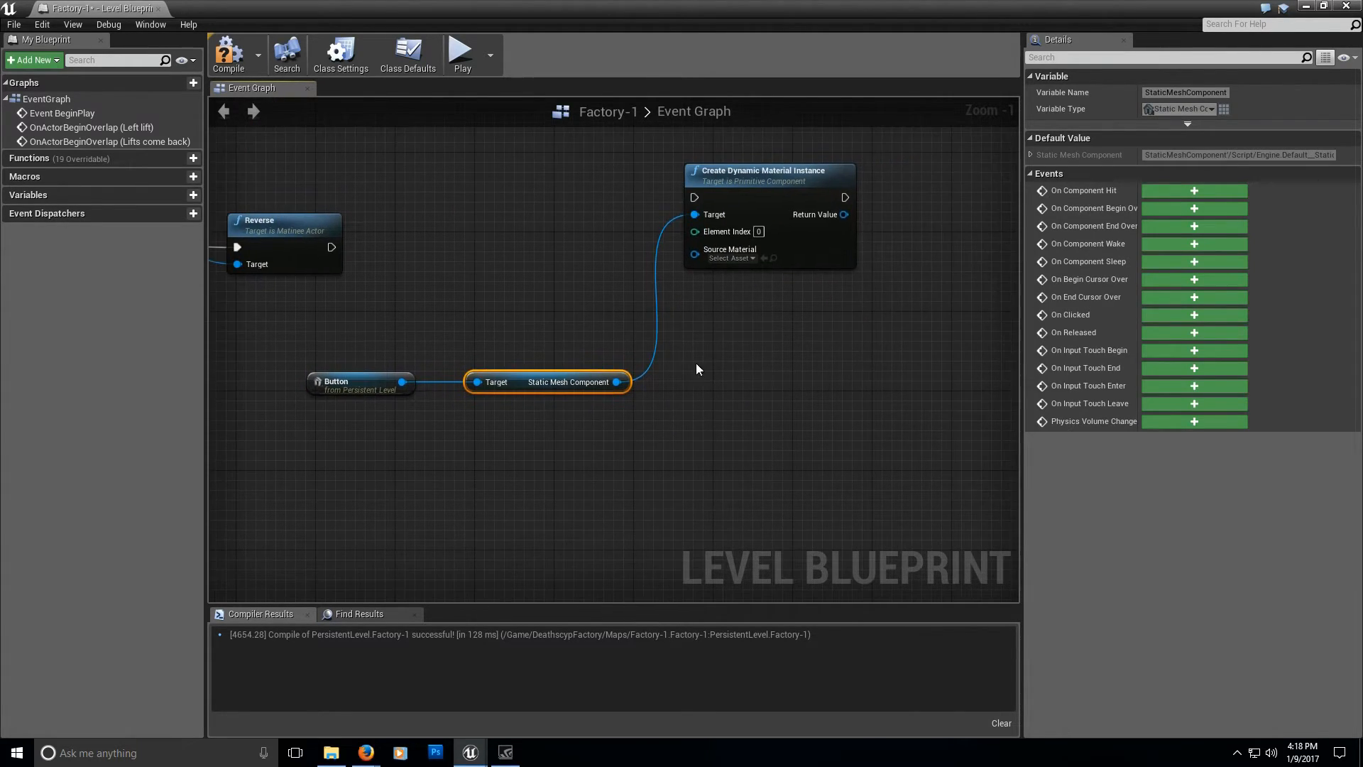
click(228, 54)
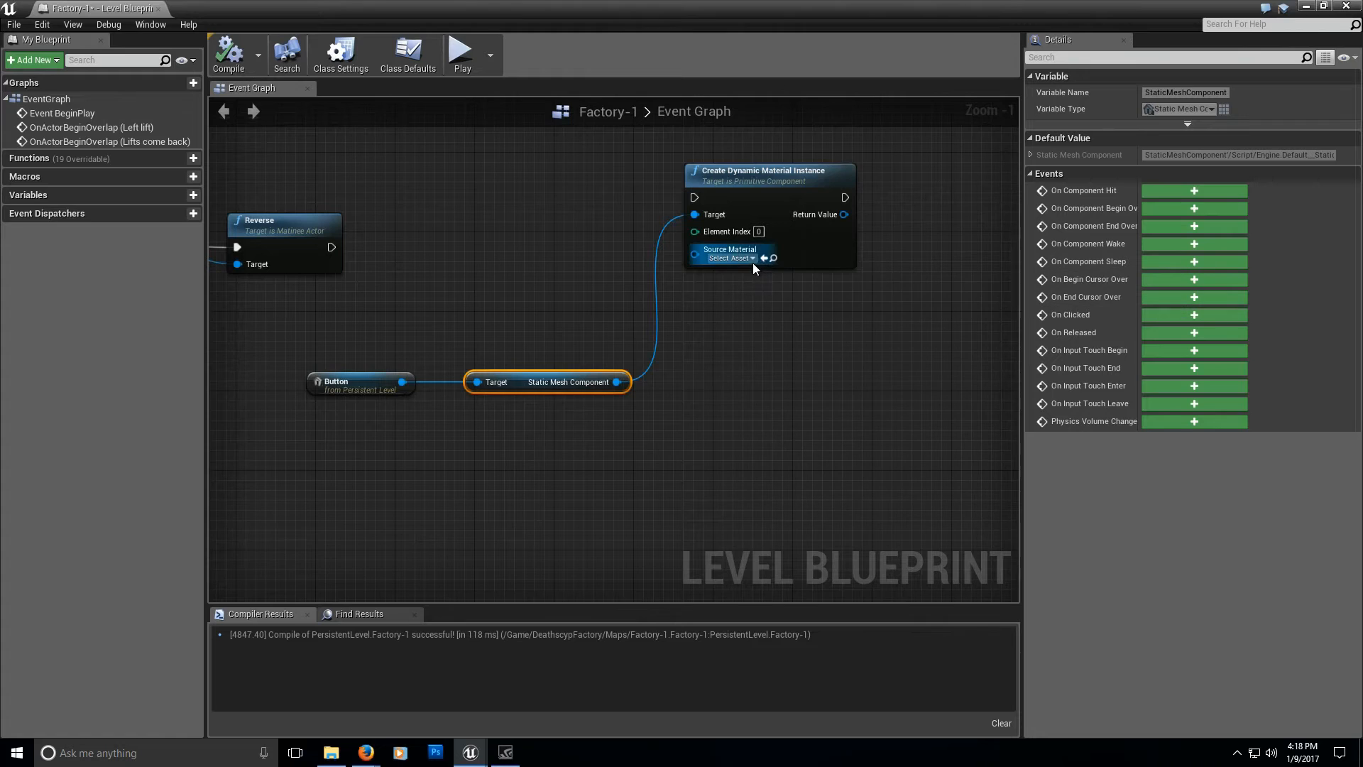
Set the material instance node's Source Material to Green and connect its execution input to the Reverse node's output.
click(752, 259)
right_drag(468, 205, 764, 282)
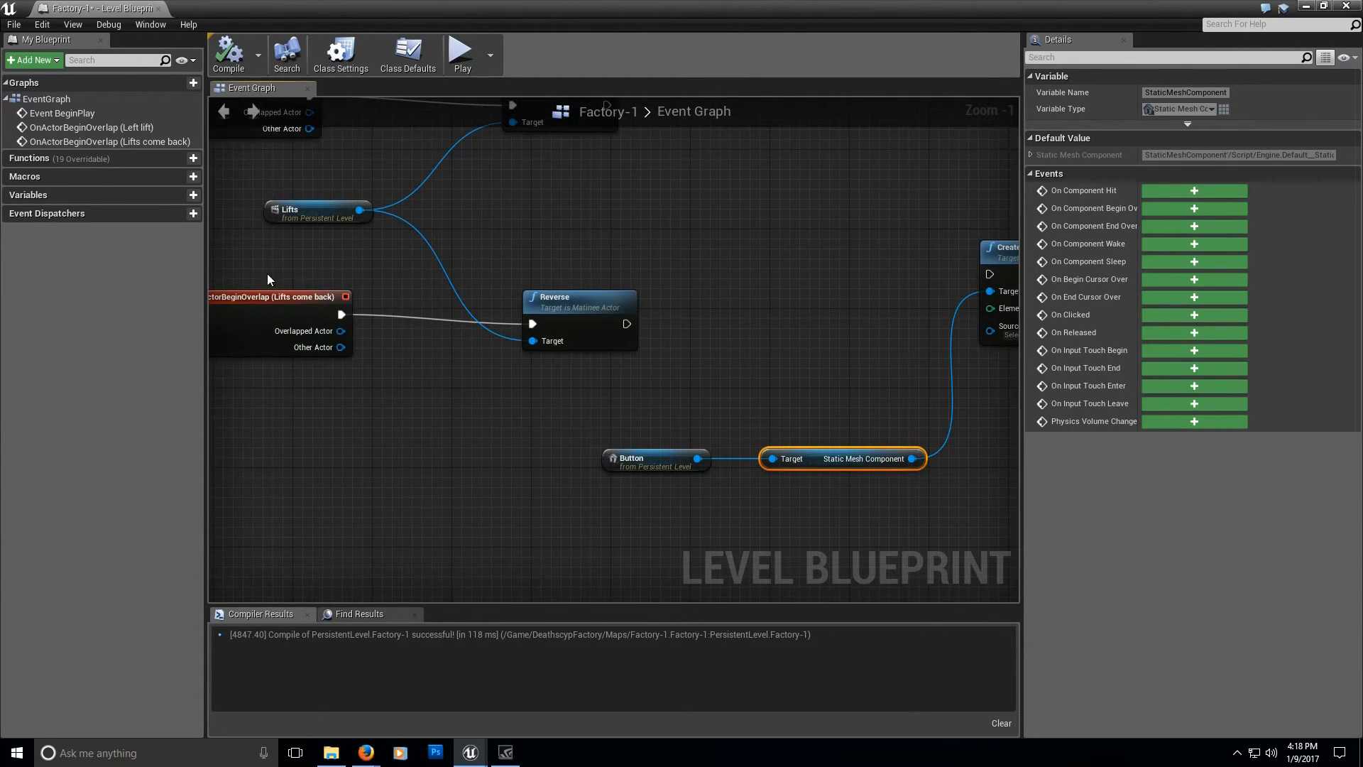
right_drag(860, 334, 617, 270)
click(805, 272)
click(800, 420)
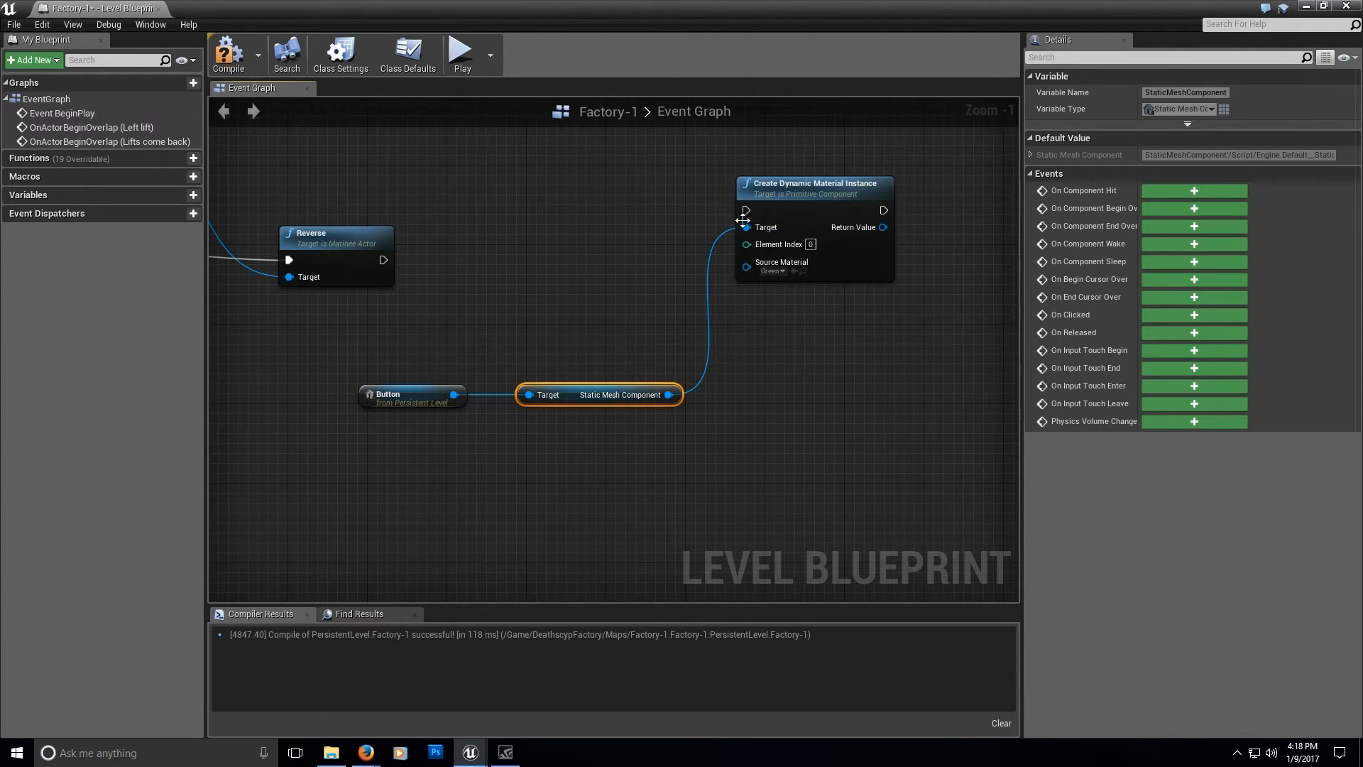
drag(746, 210, 384, 260)
drag(794, 207, 781, 252)
Add a Delay node with a duration of 4 after the Green material node and align it.
right_drag(941, 274, 633, 271)
drag(576, 249, 690, 267)
text(delay)
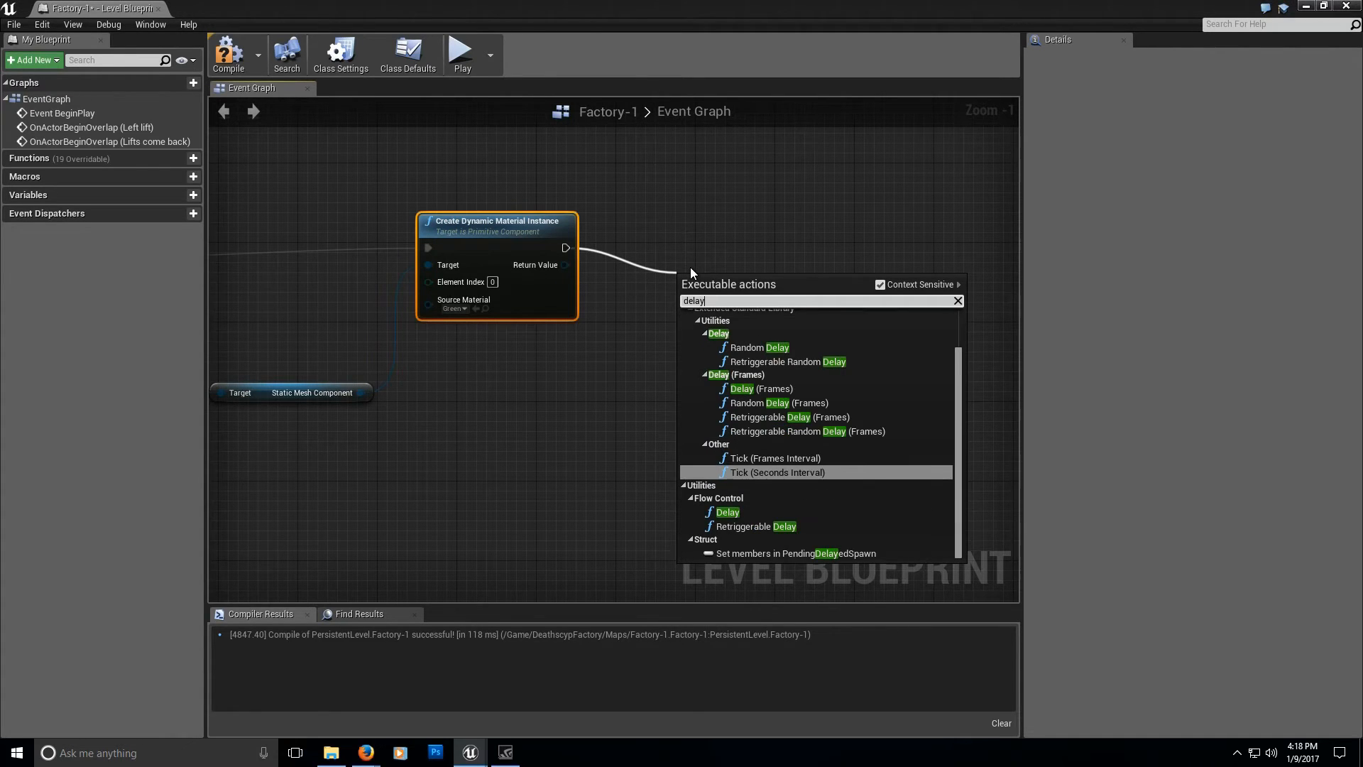
click(747, 512)
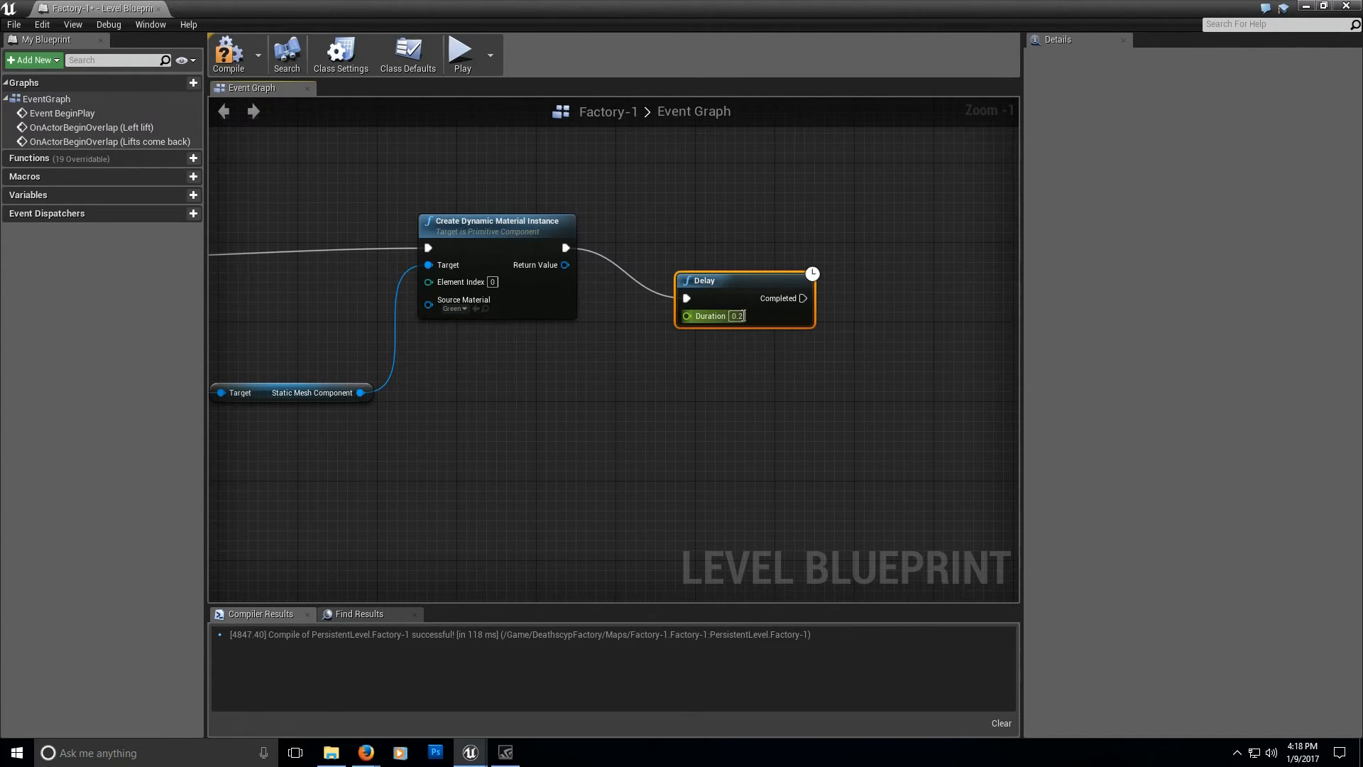
text(4)
key(Return)
drag(757, 285, 755, 236)
right_drag(935, 275, 712, 295)
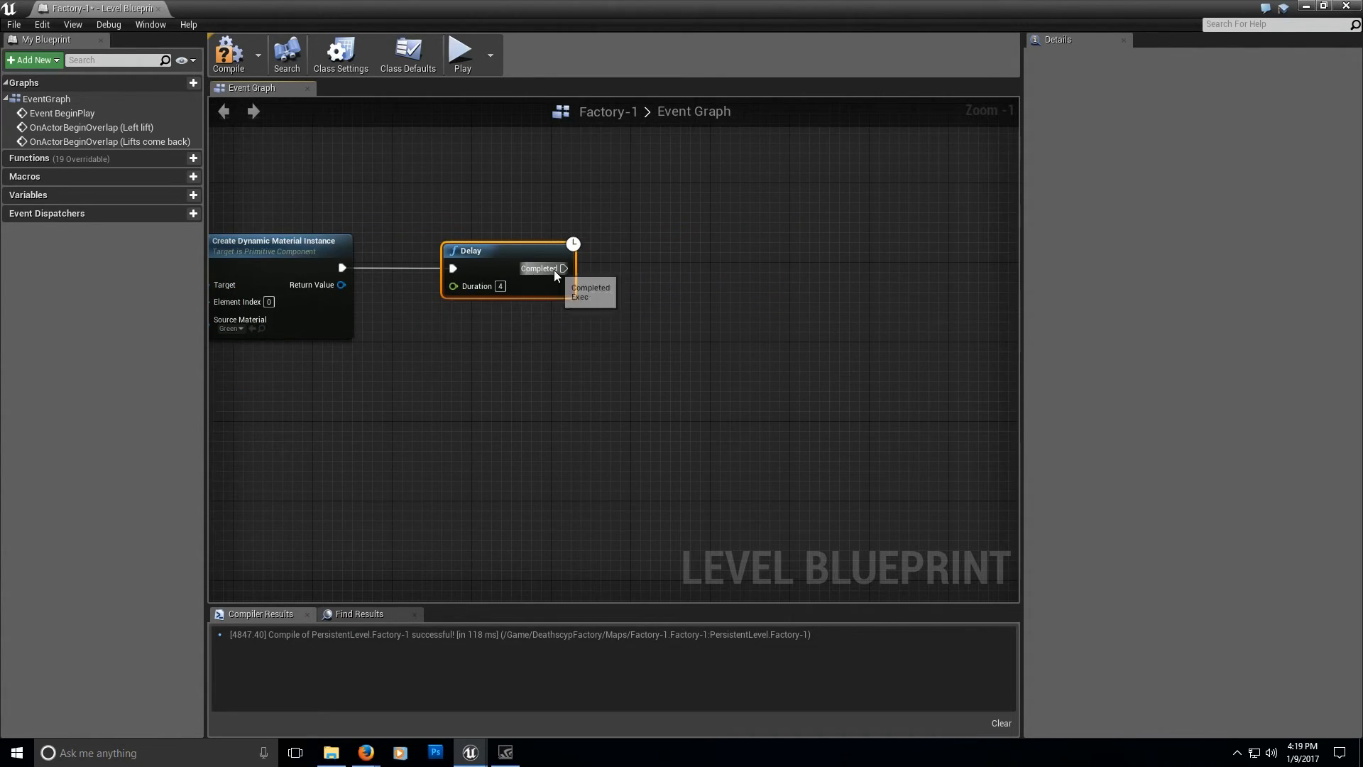
Copy the Create Dynamic Material Instance node, paste it after the Delay and connect it to the Delay's Completed output.
right_drag(554, 270, 632, 321)
click(464, 206)
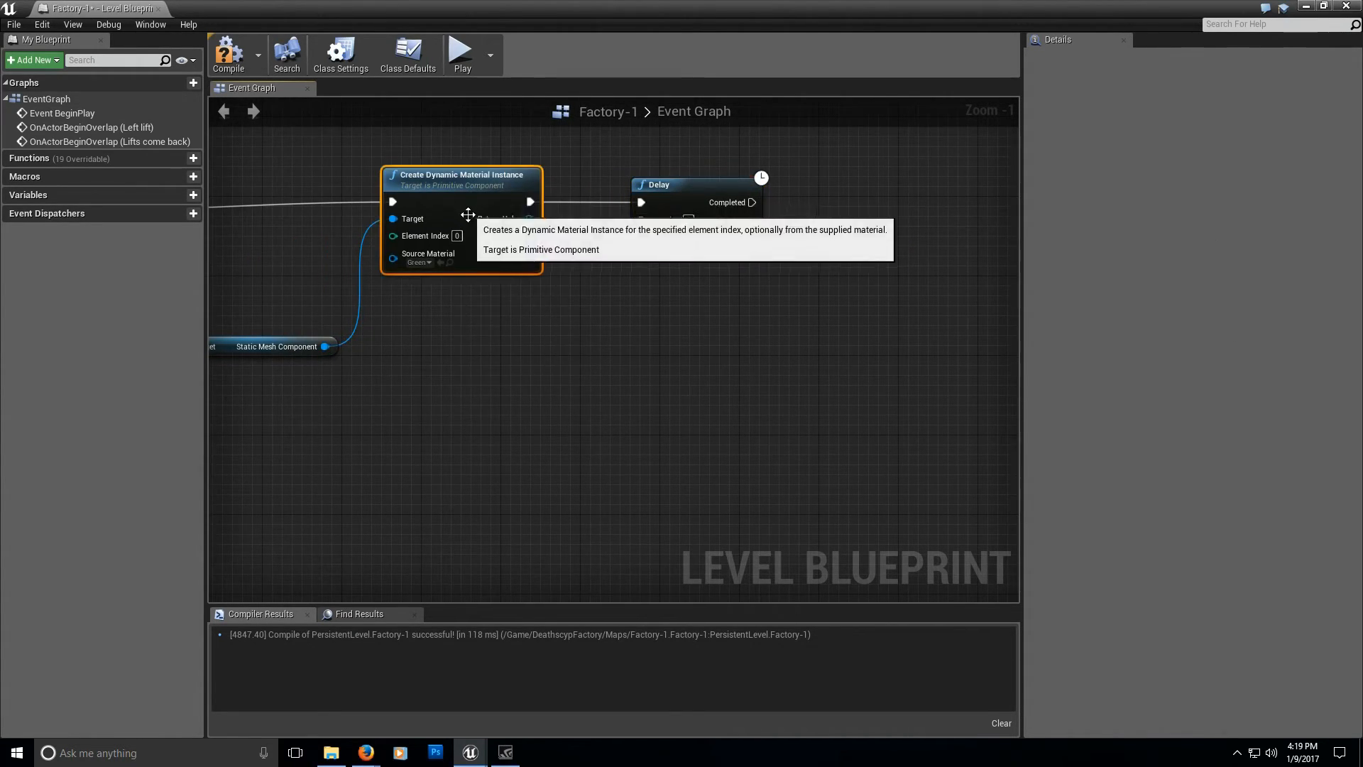
right_drag(727, 349, 566, 381)
click(811, 264)
key(ctrl+v)
drag(811, 268, 645, 242)
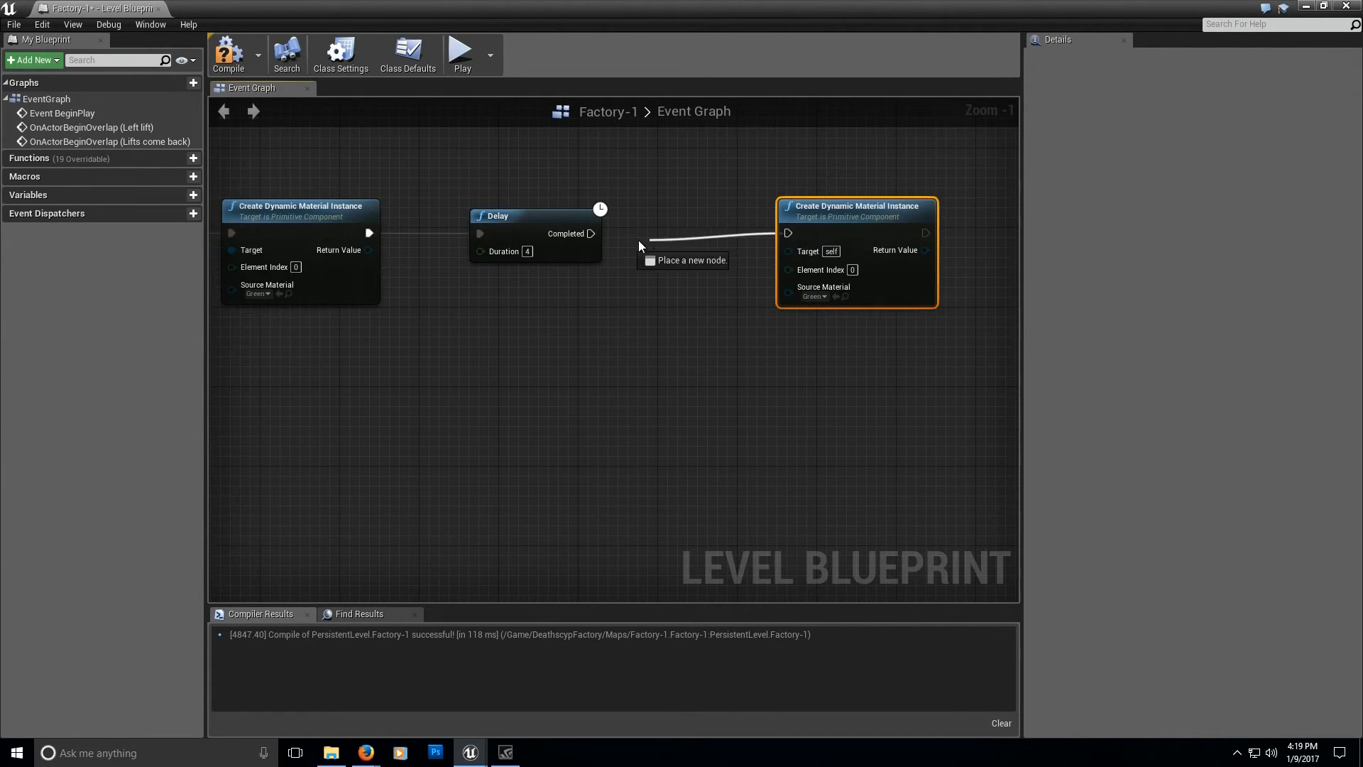
Set the copied material node's Source Material to Red.
click(810, 294)
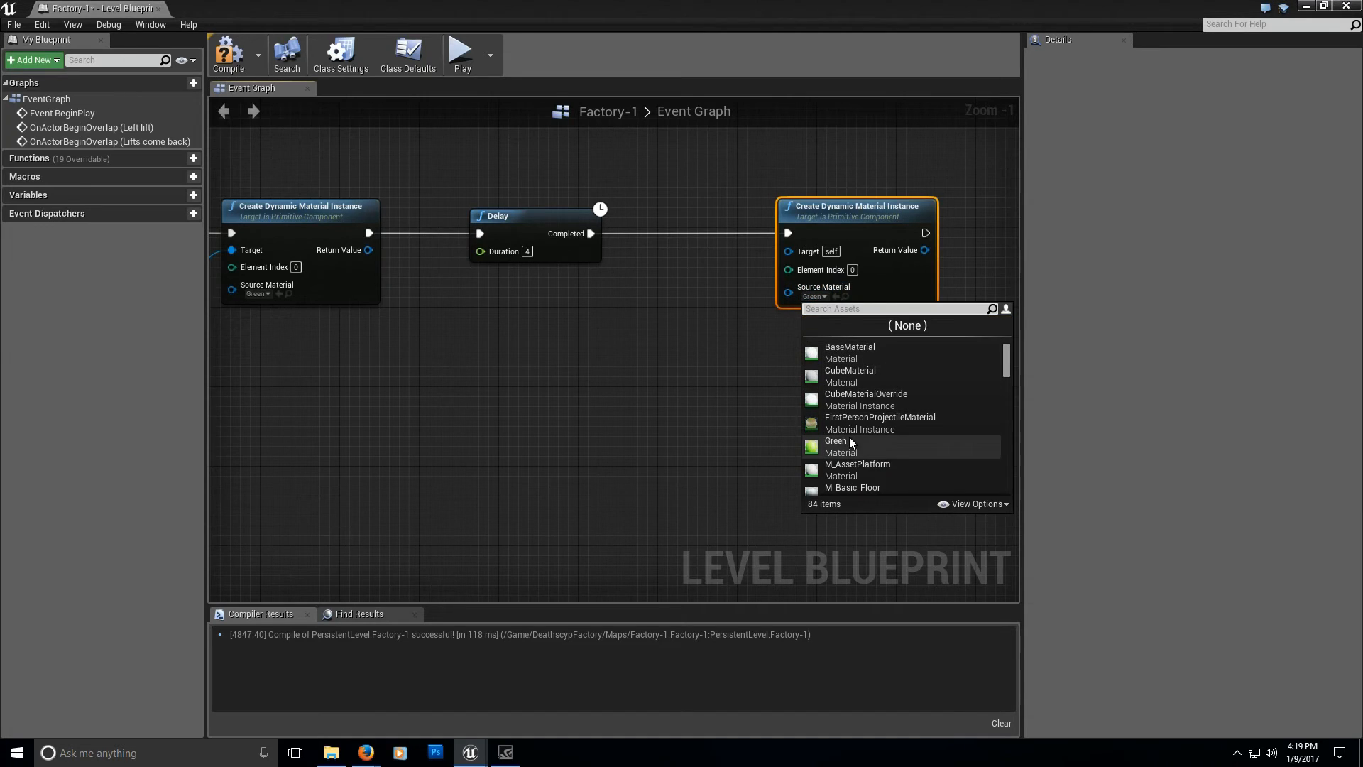
click(847, 299)
click(836, 297)
click(819, 298)
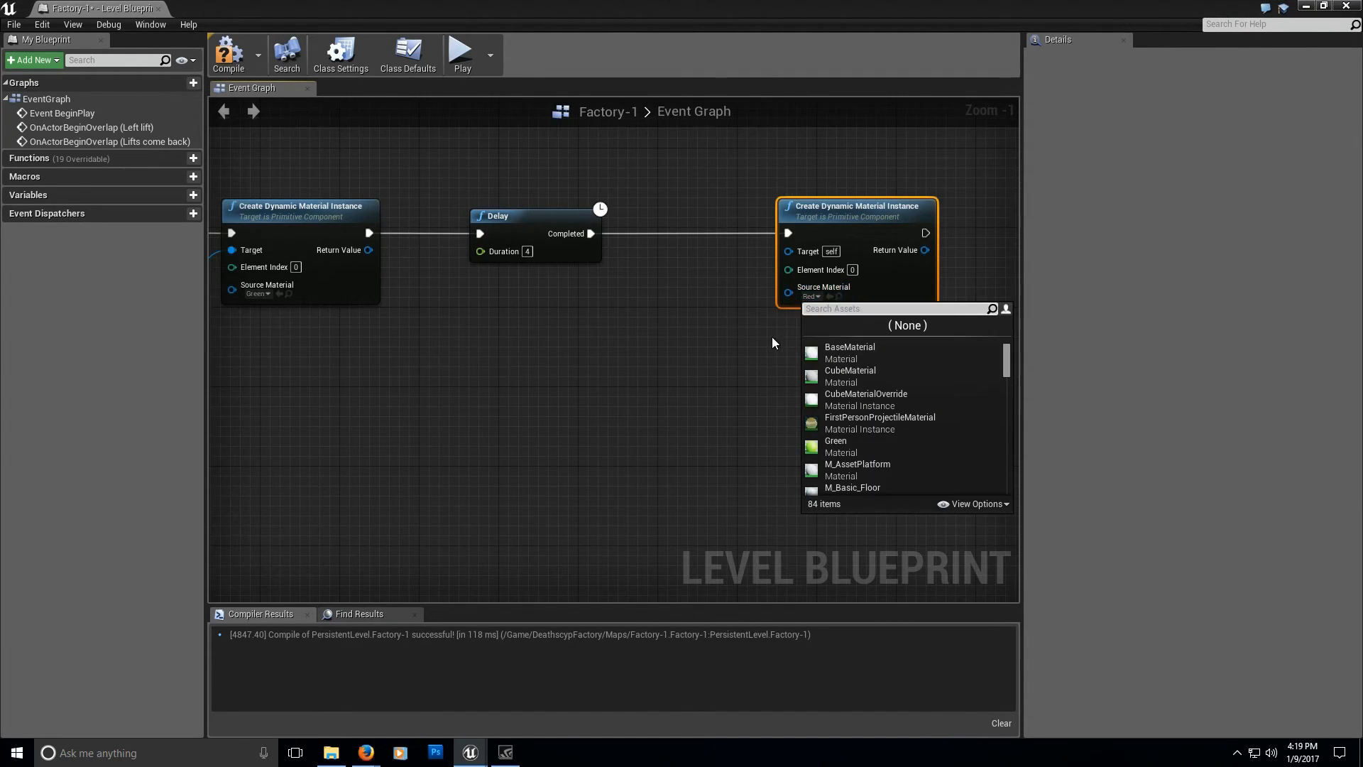
text(red)
key(Down)
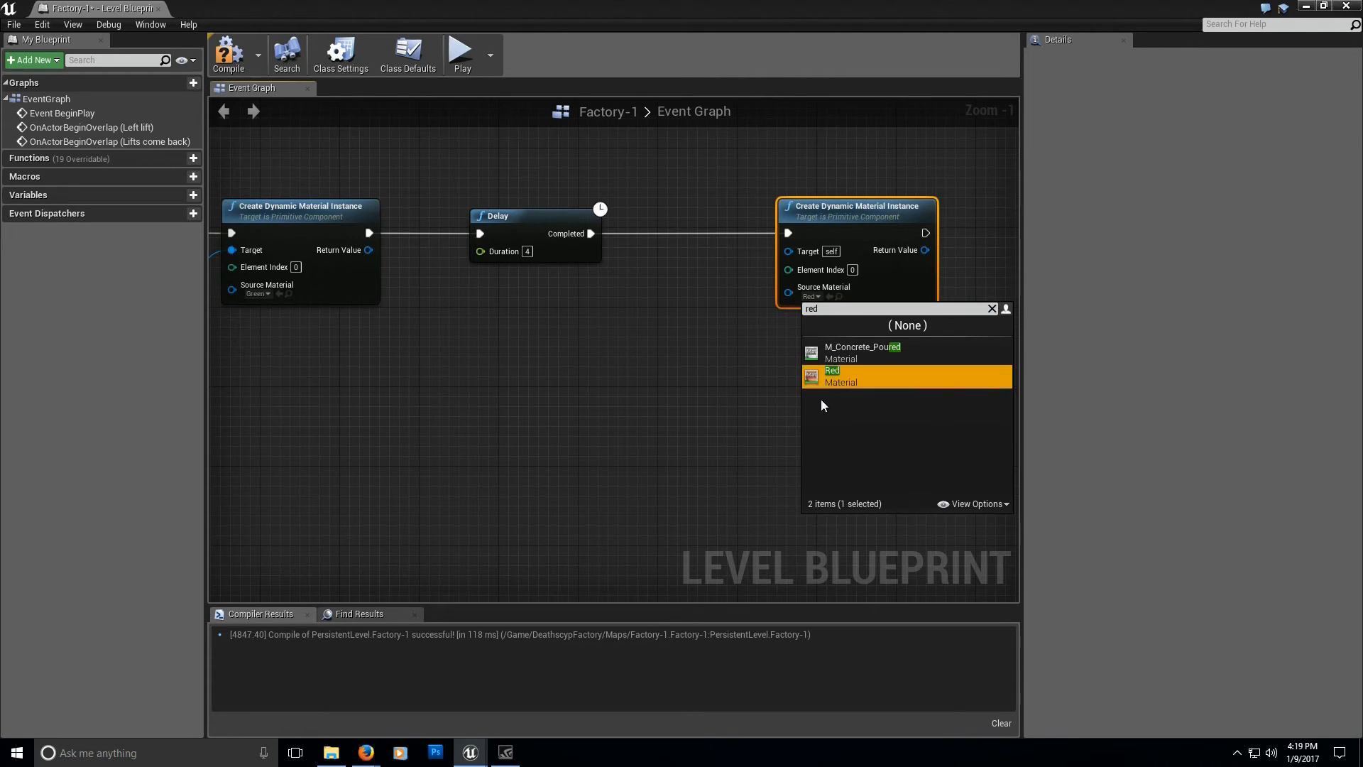
click(715, 406)
Route the Static Mesh Component through a reroute node to the Red material node's Target, and compile the blueprint.
right_drag(243, 473, 535, 378)
drag(455, 283, 906, 278)
text(reroute)
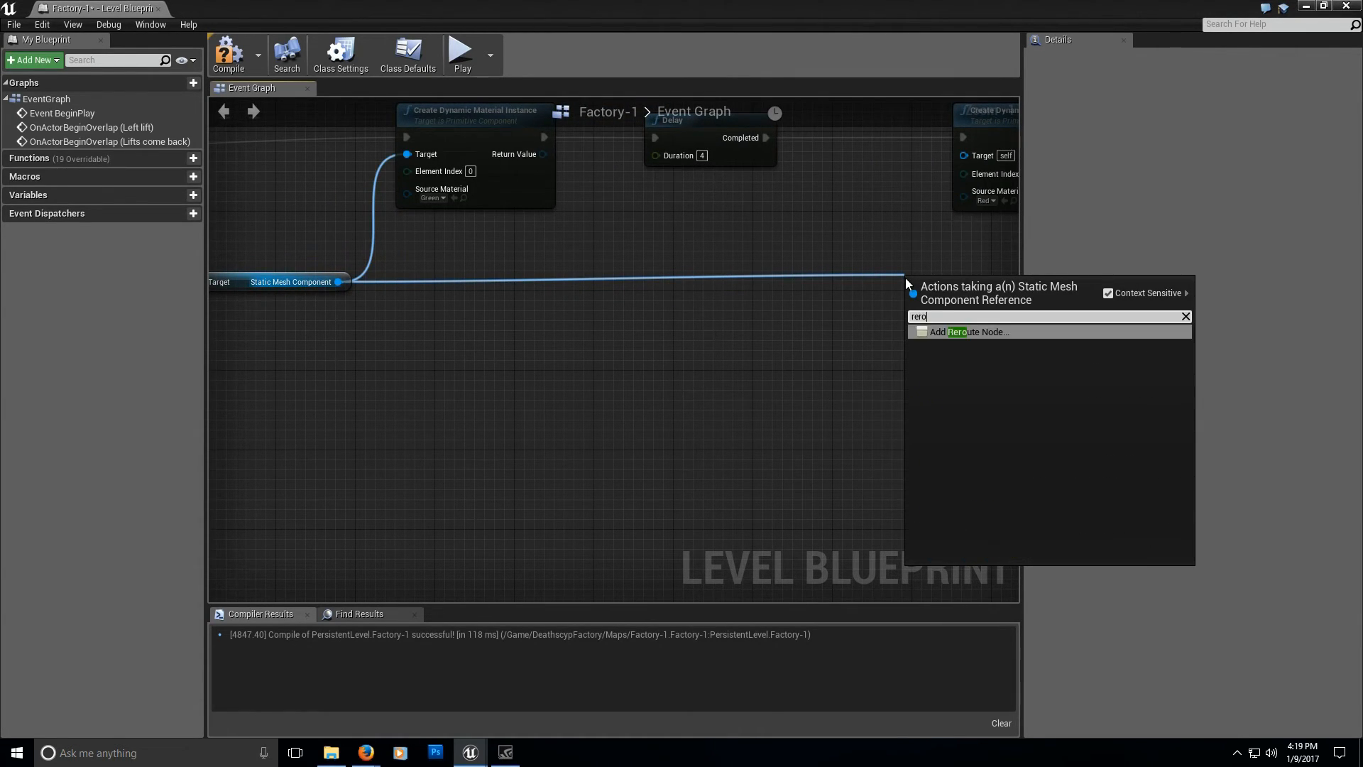
click(956, 332)
drag(923, 278, 965, 155)
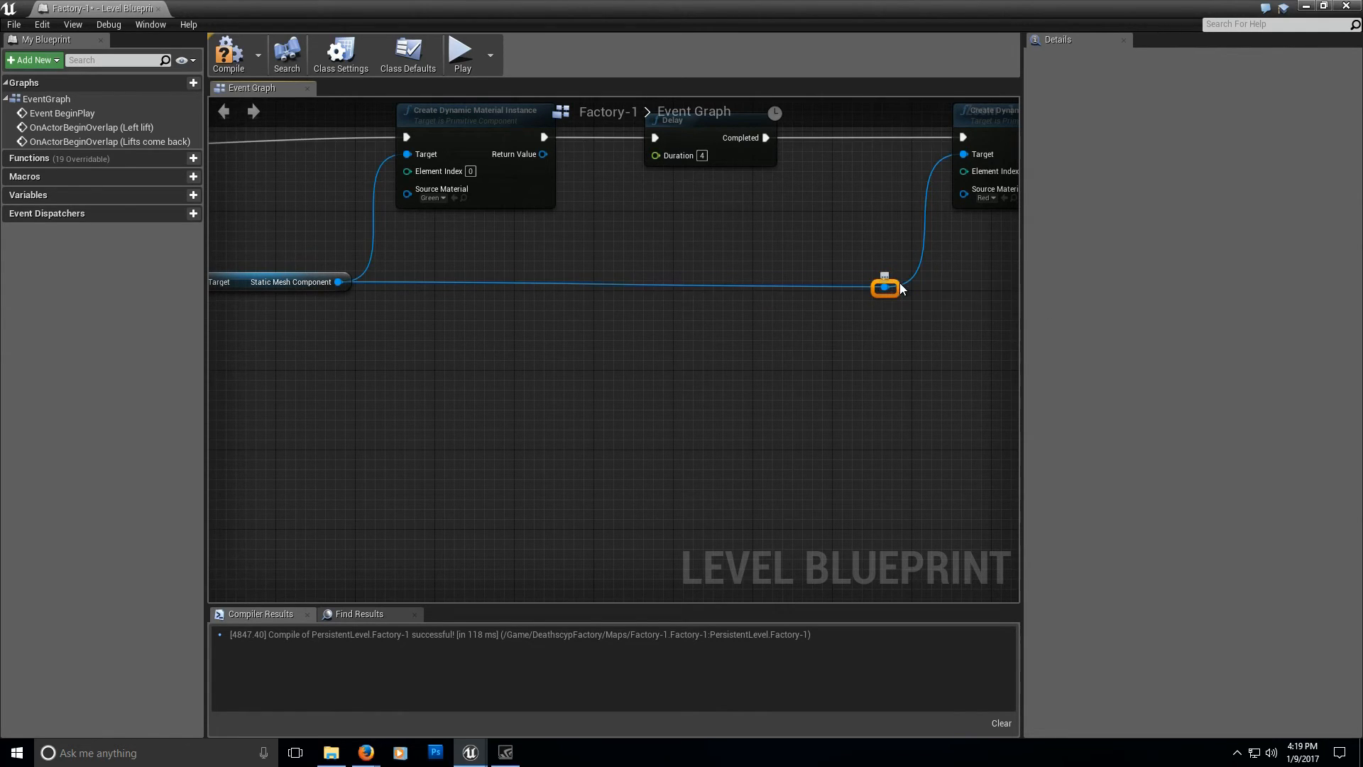
right_drag(904, 252, 578, 381)
click(228, 53)
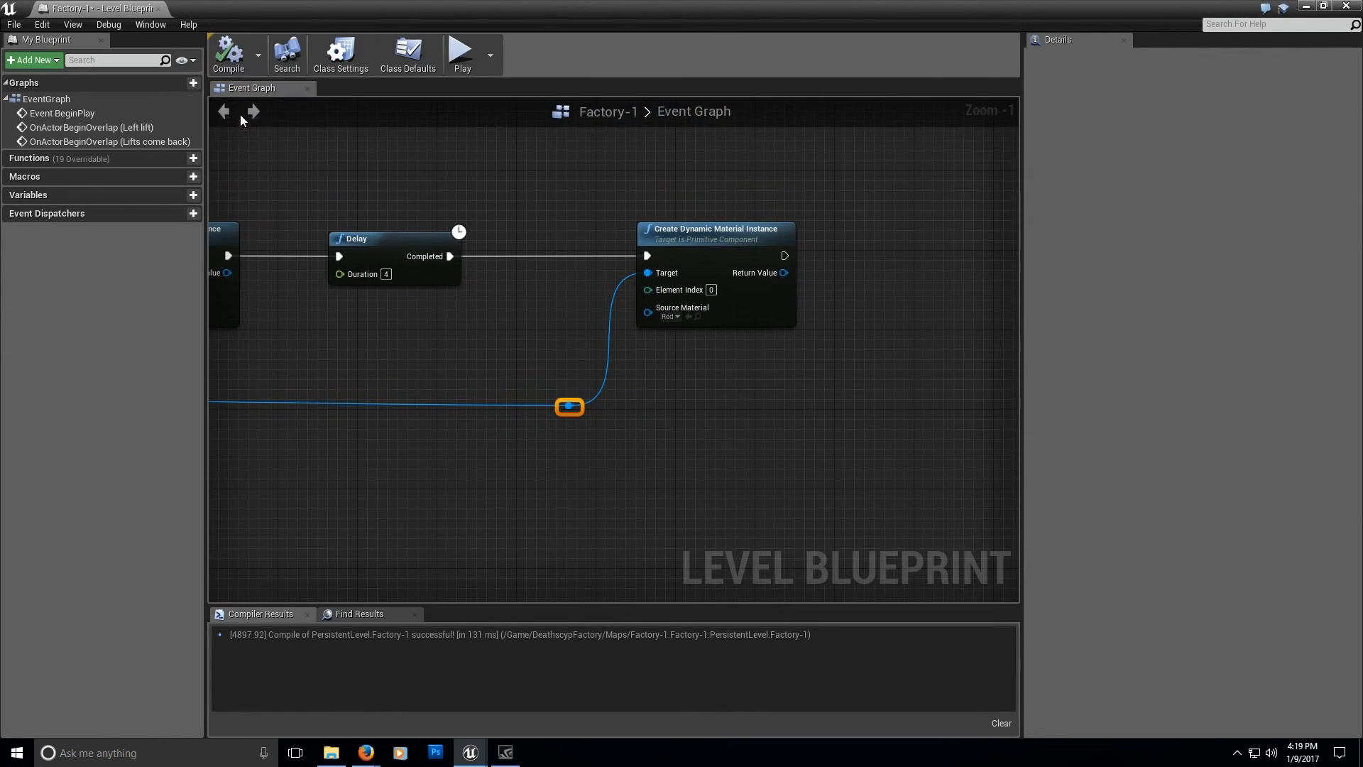
Close the Level Blueprint and save the modified Factory-1 map.
click(158, 9)
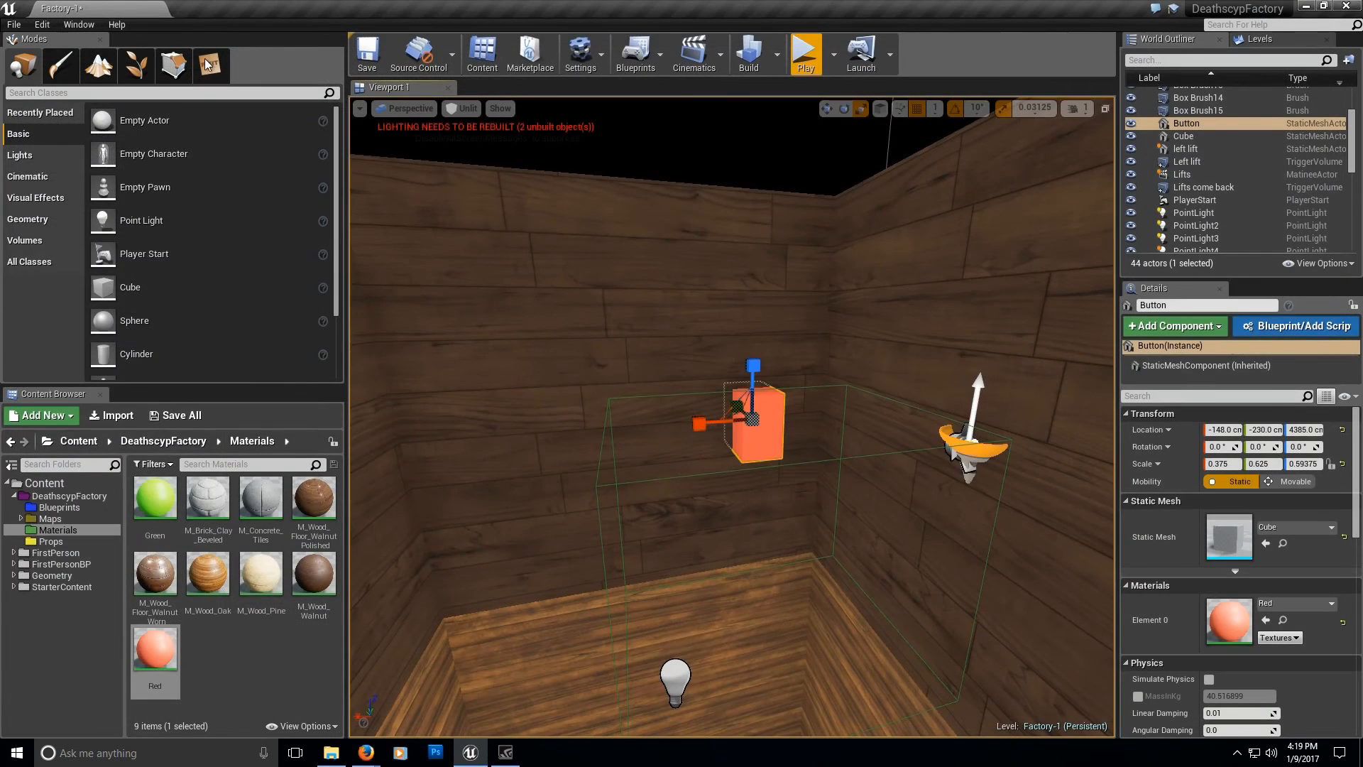
click(168, 422)
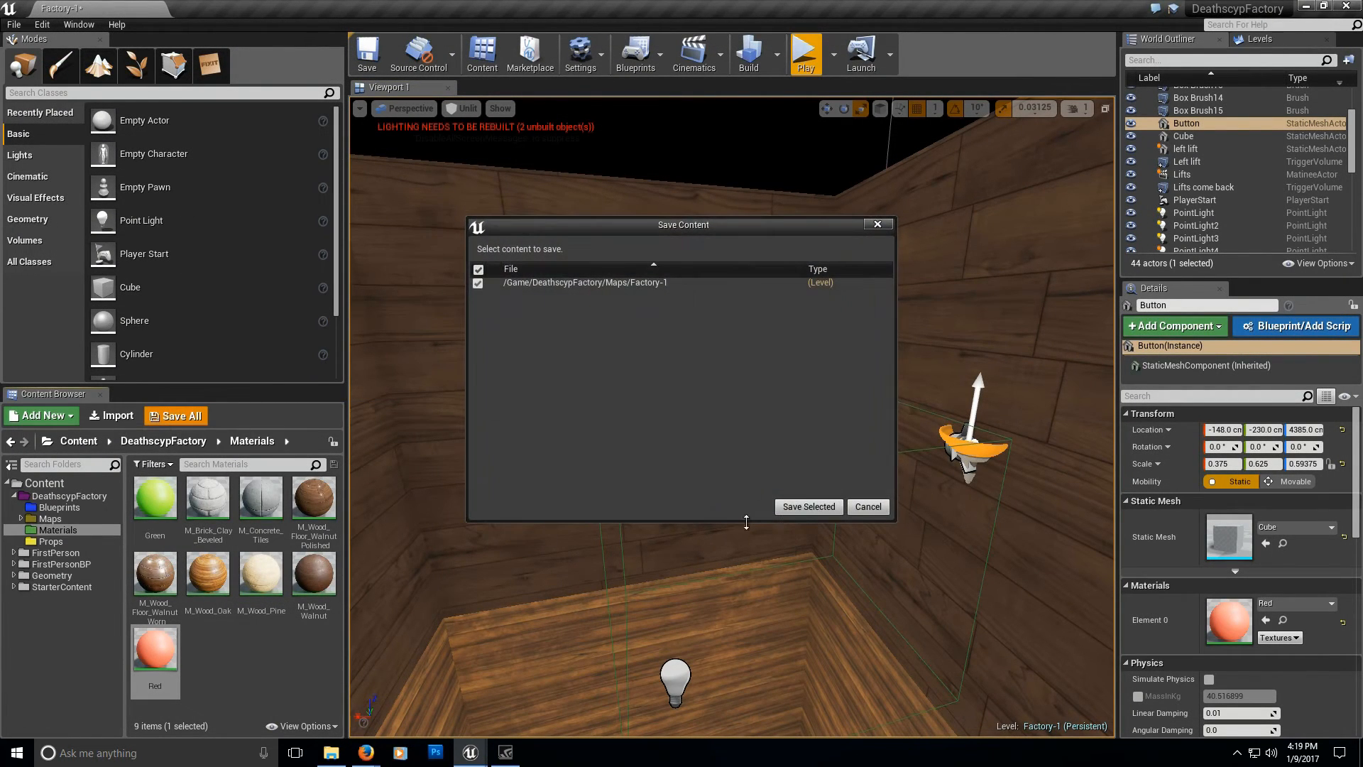
click(802, 506)
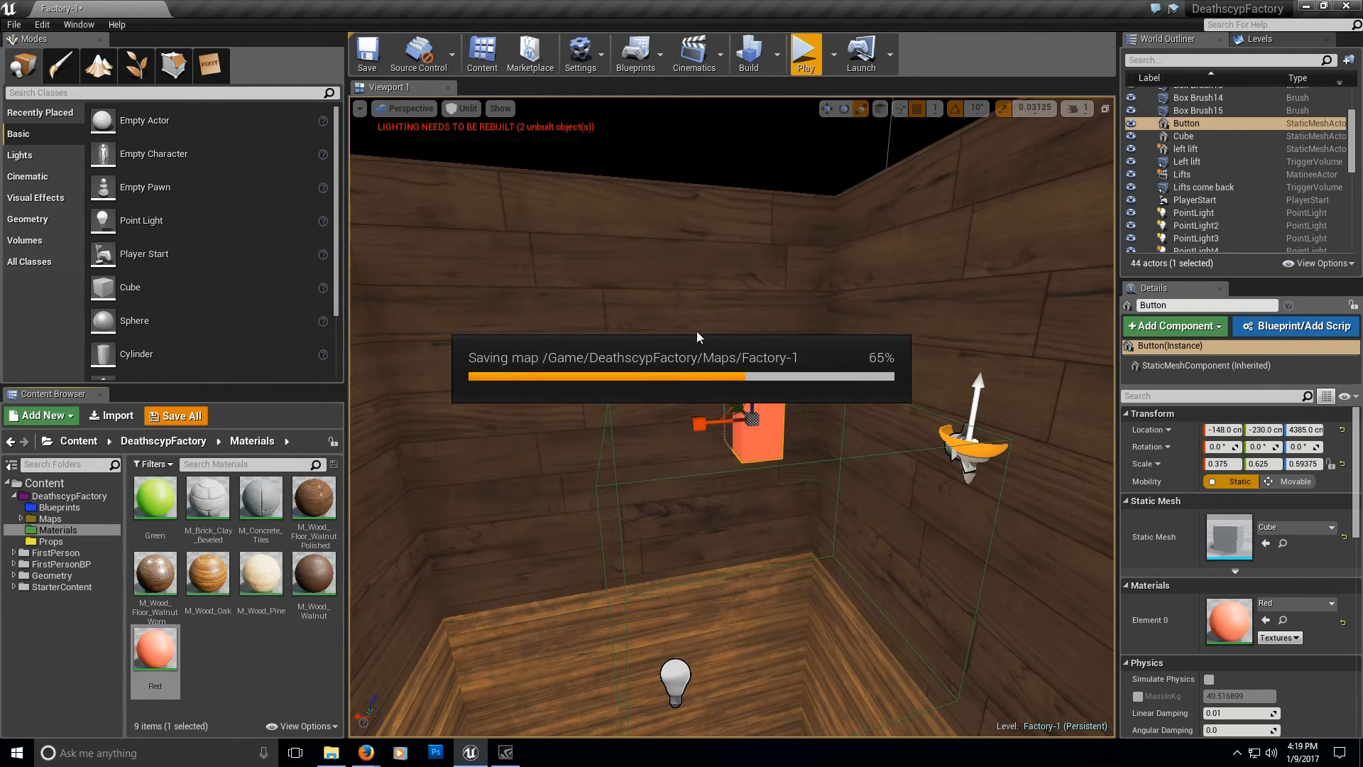
Play the level and walk through the doors to the brick lifts to check the button's colour change.
click(806, 54)
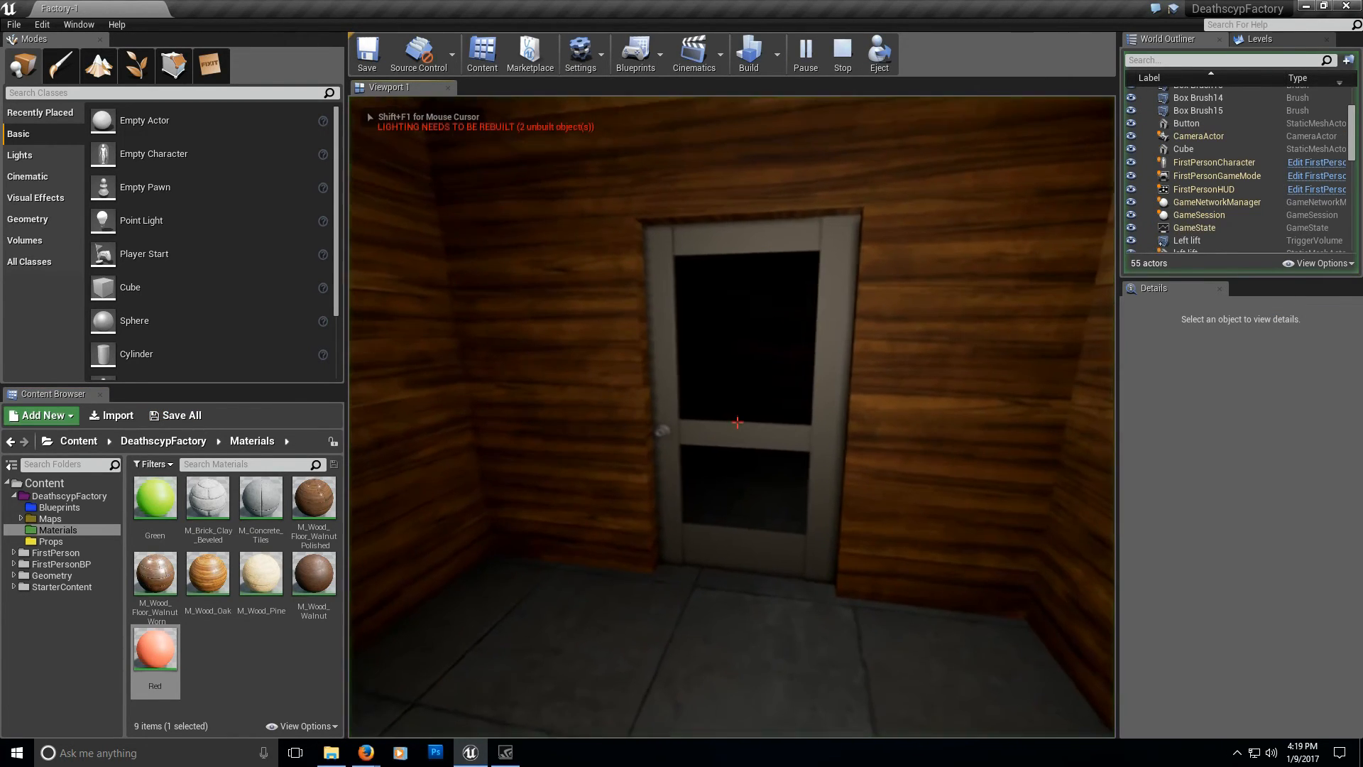
key(w)
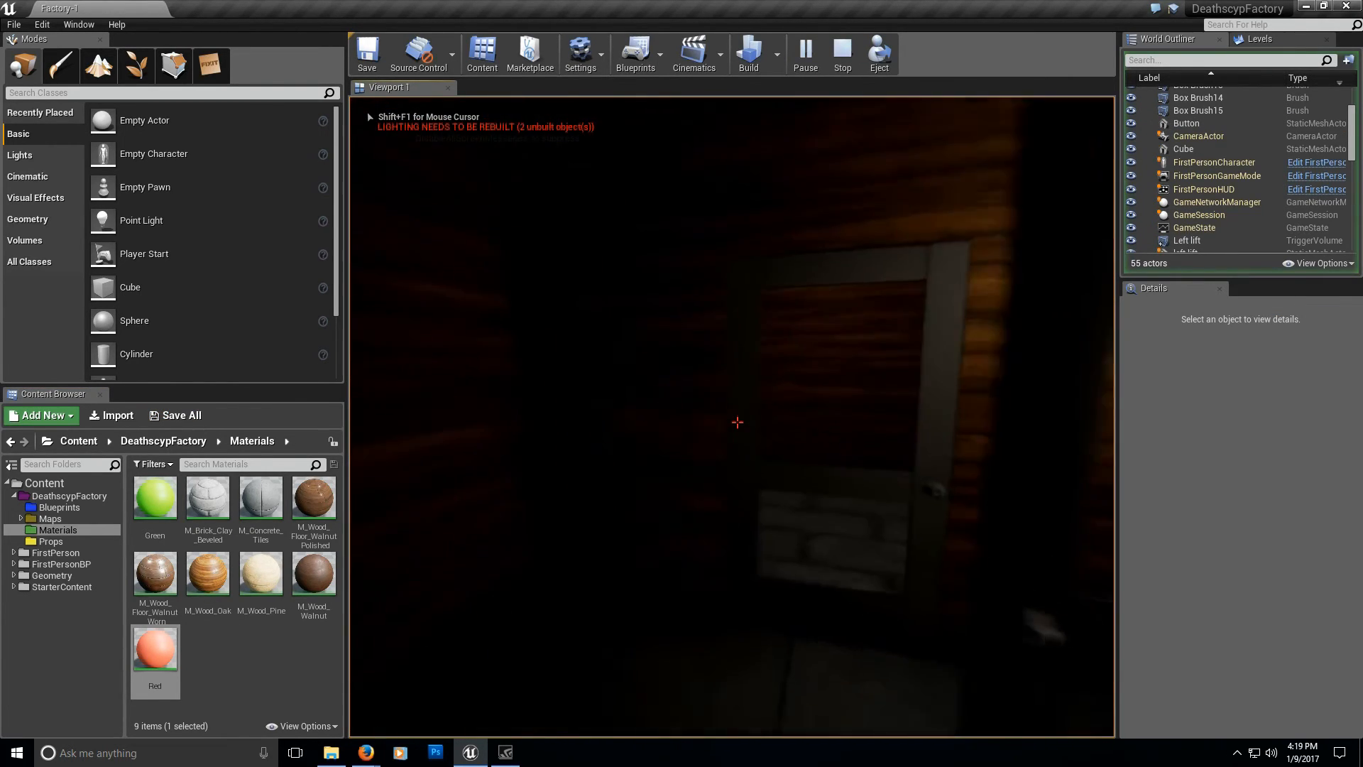
key(s)
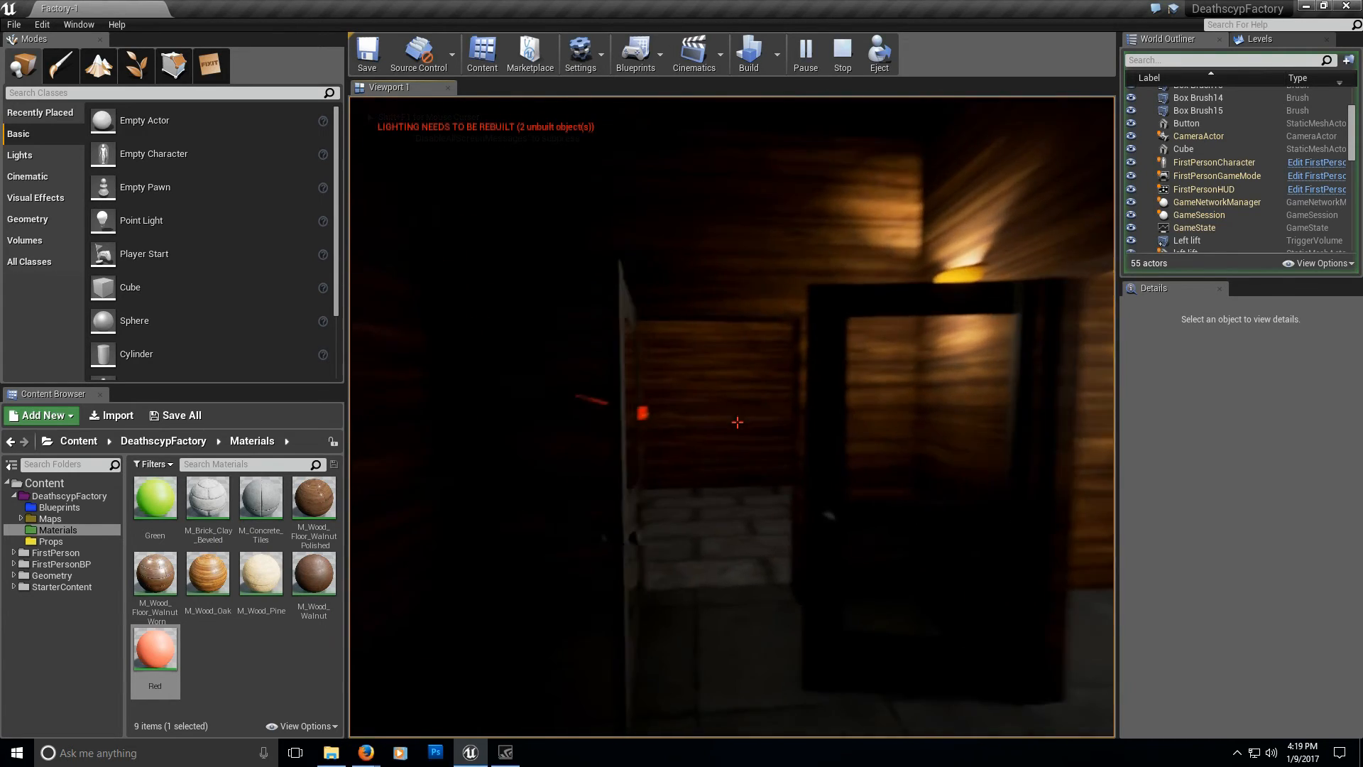
key(w)
key(w)
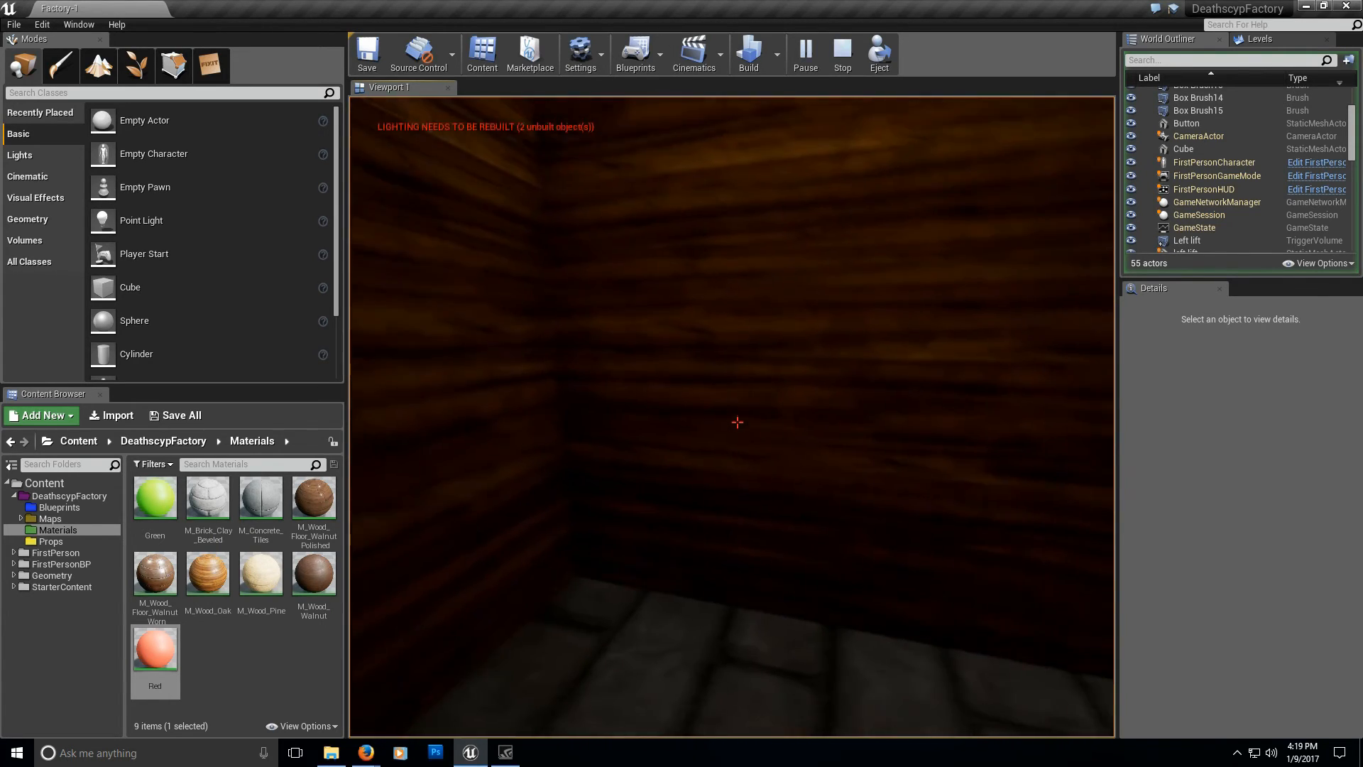
key(w)
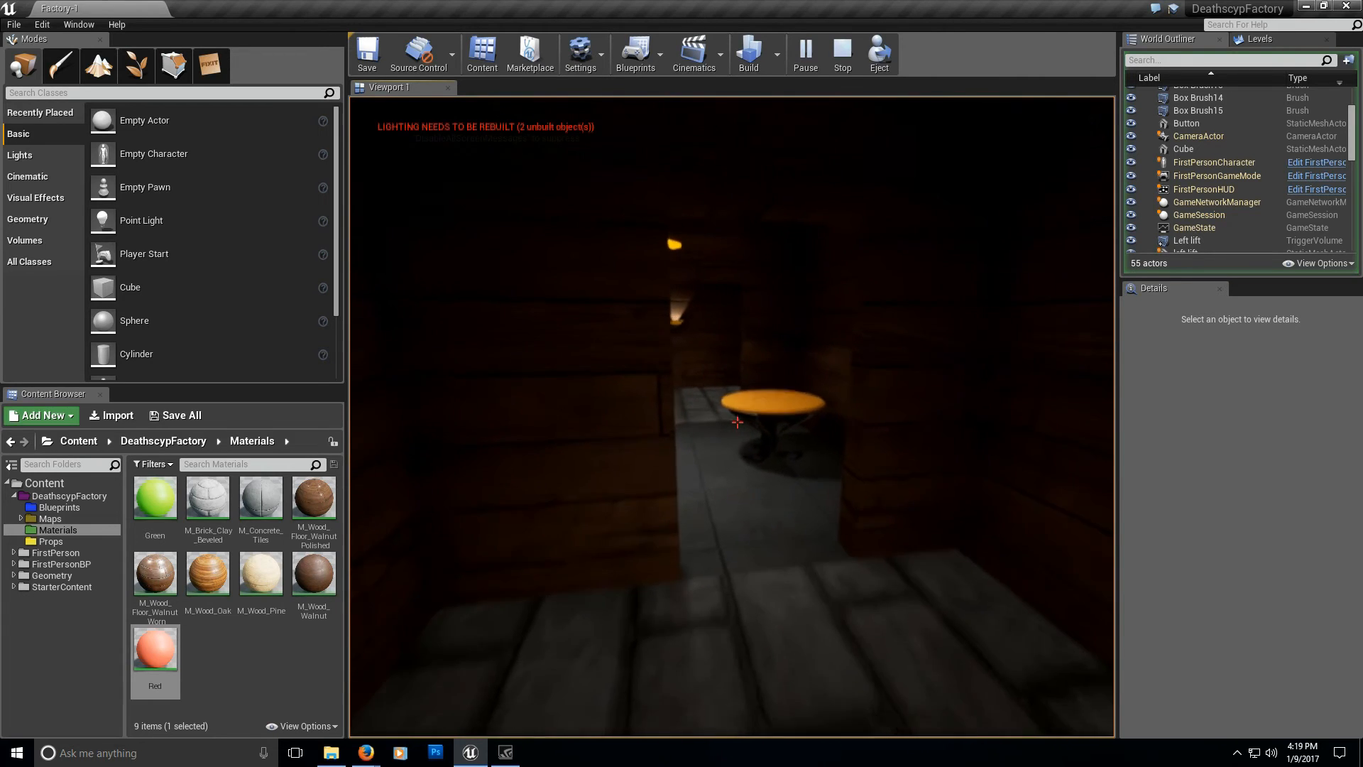
key(w)
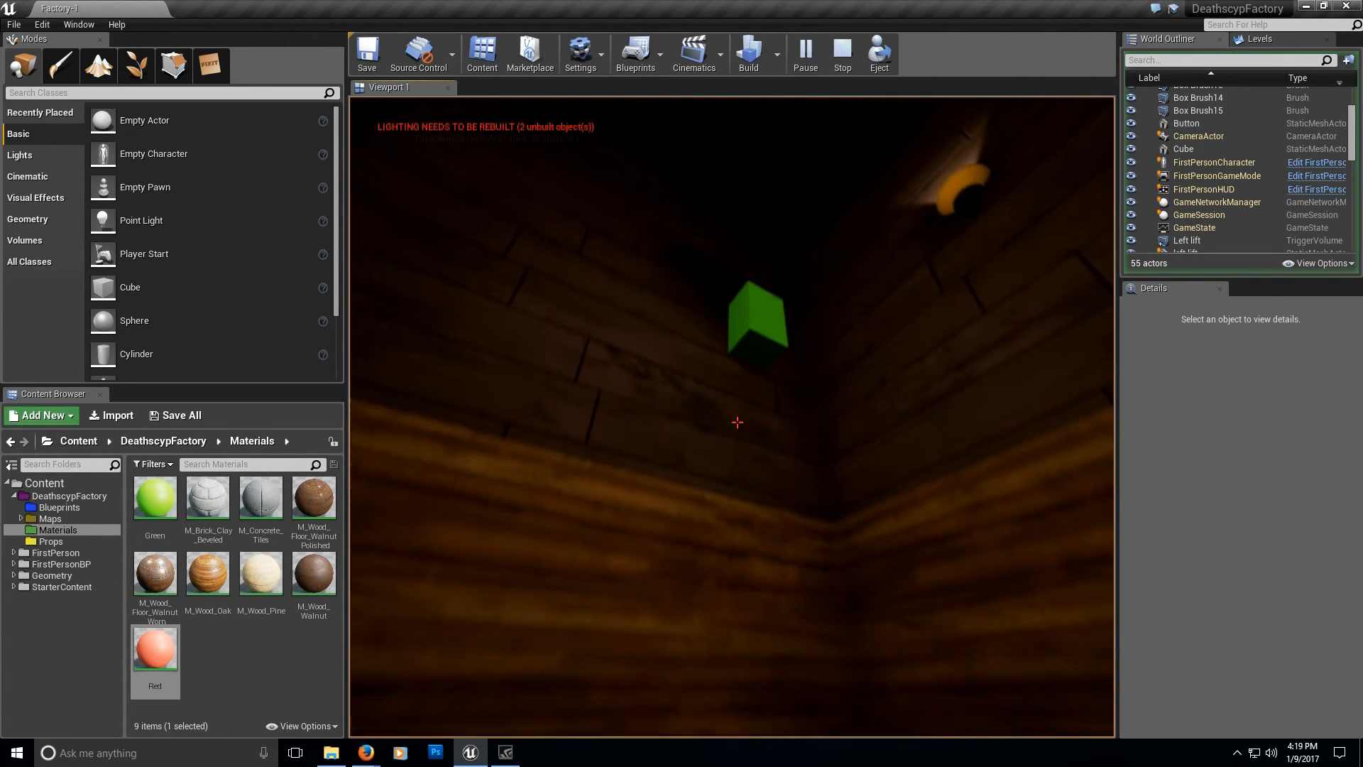
key(w)
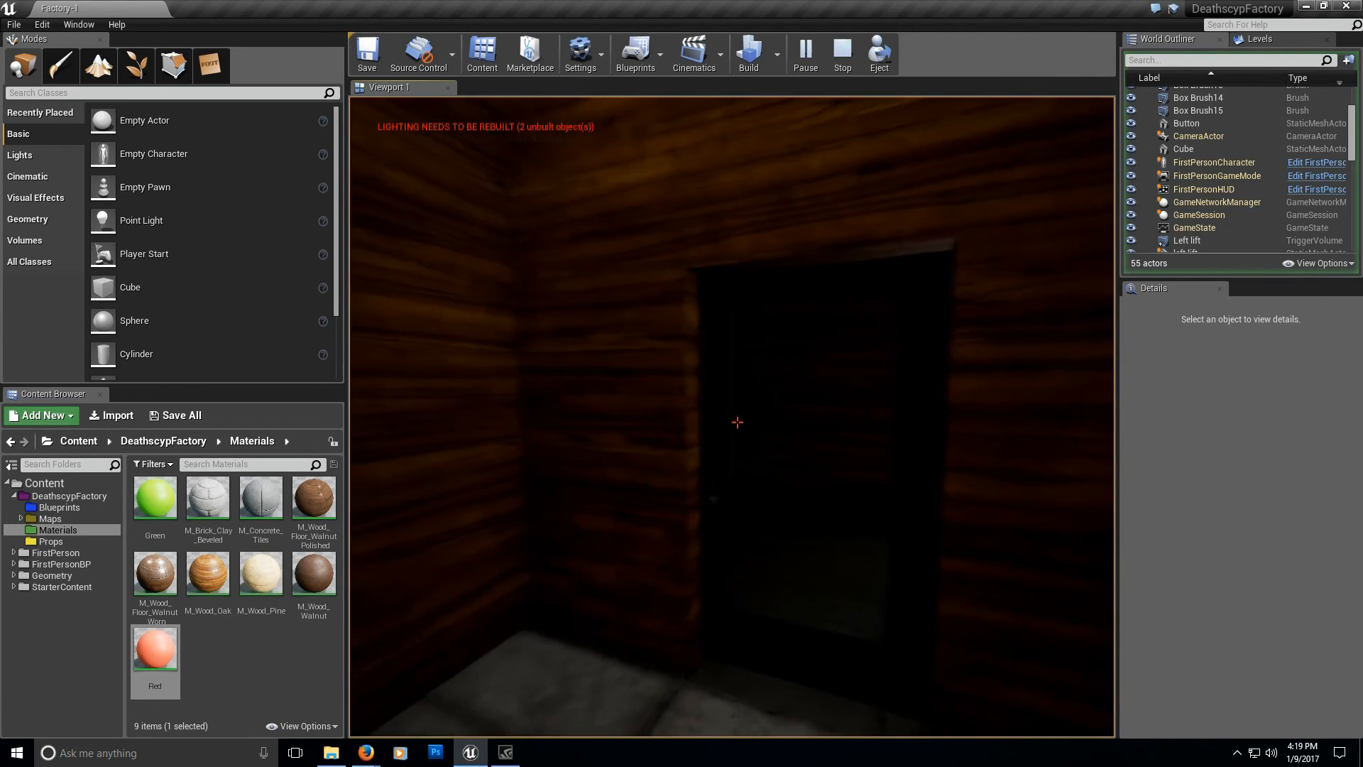
Continue the playtest through the doors and over the brick floor to recheck the lifts, and end the play session.
key(e)
key(a)
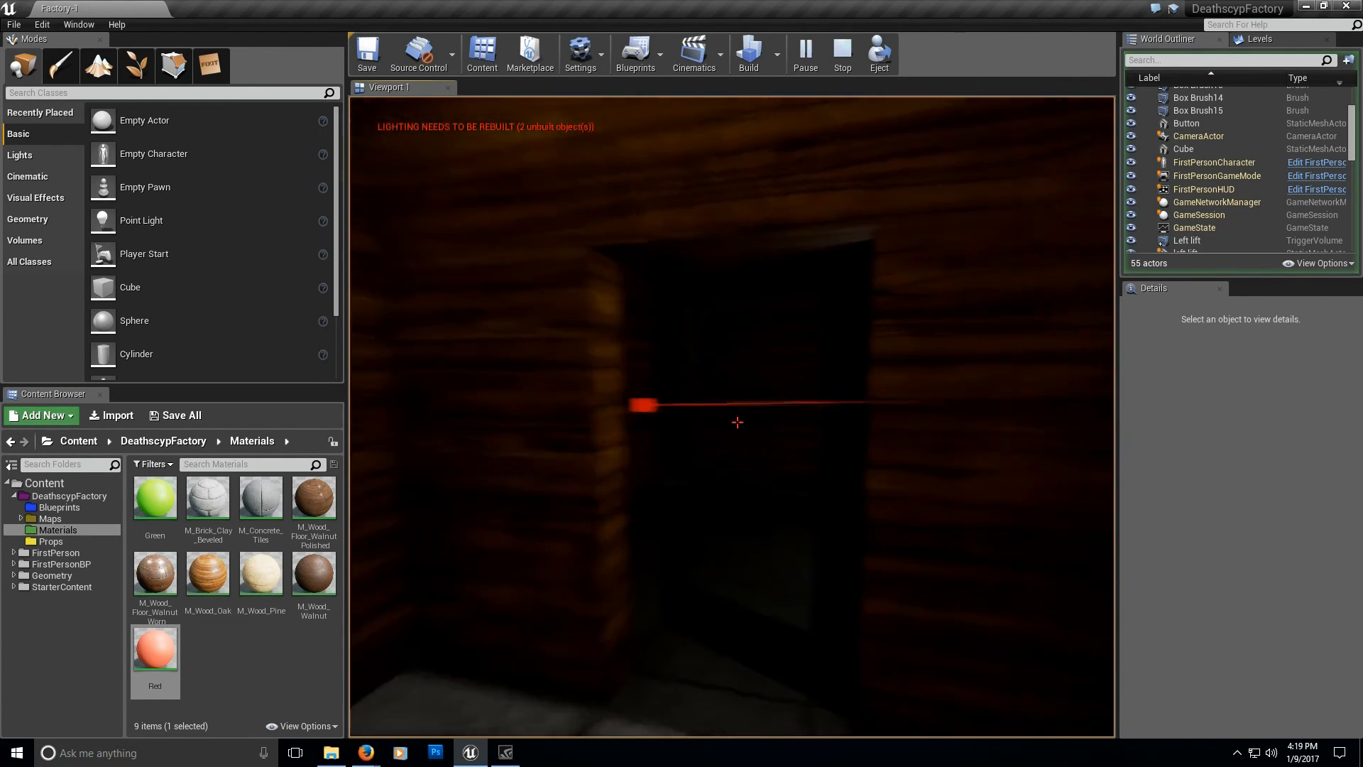
key(w)
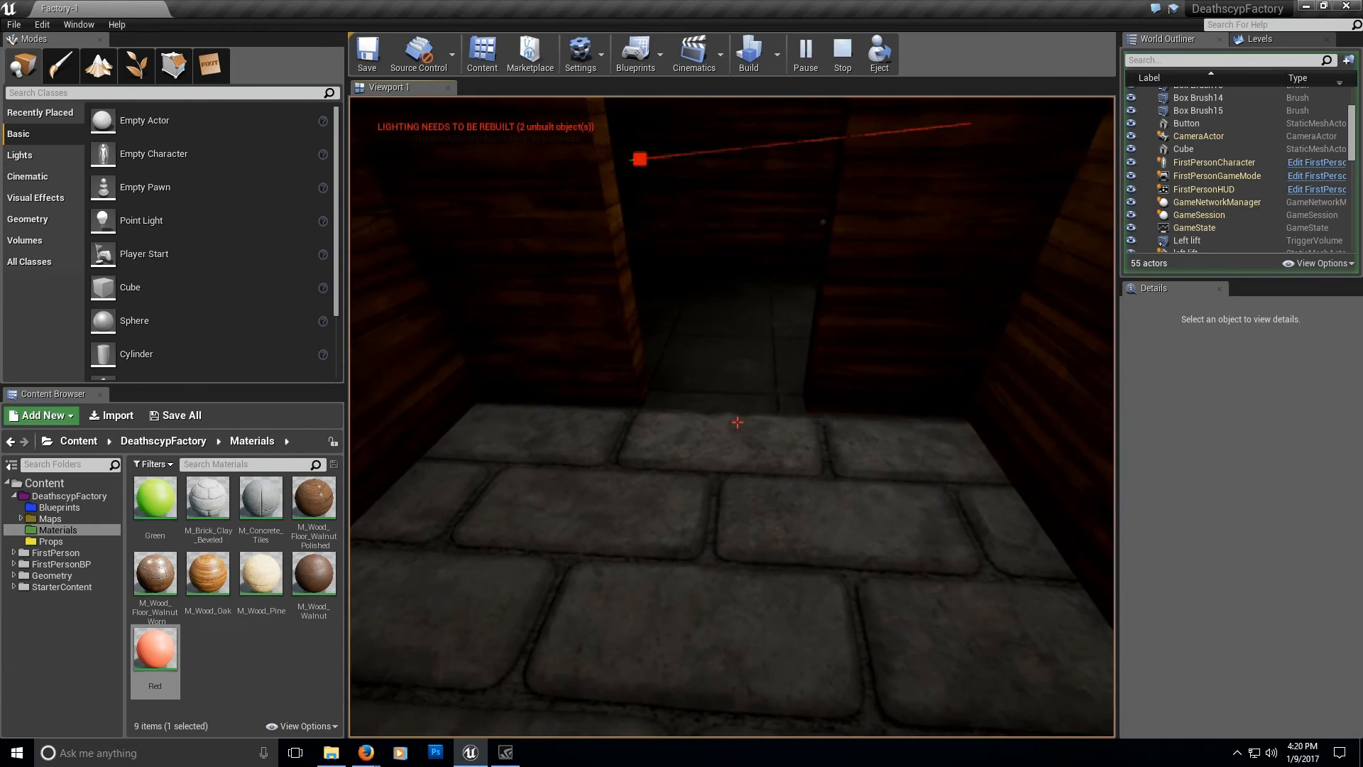
key(e)
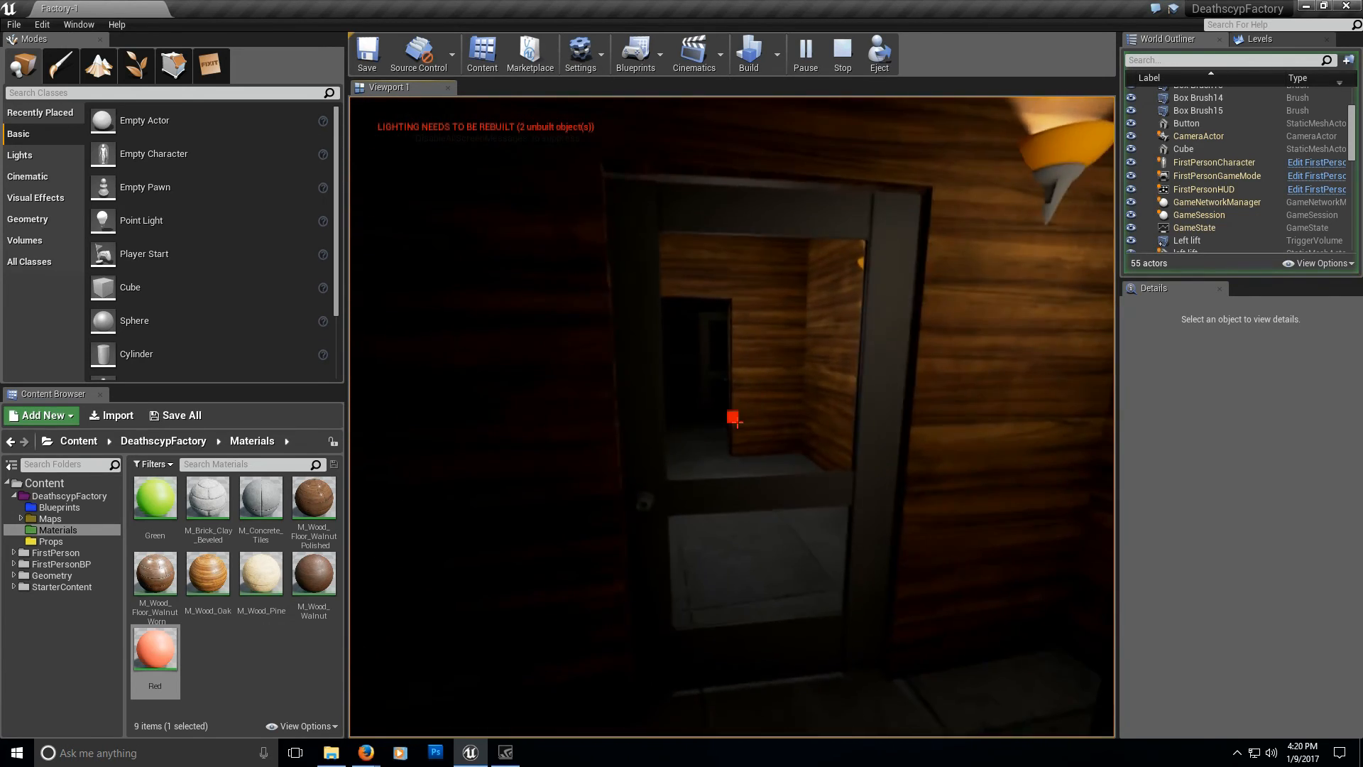
key(s)
key(a)
key(w)
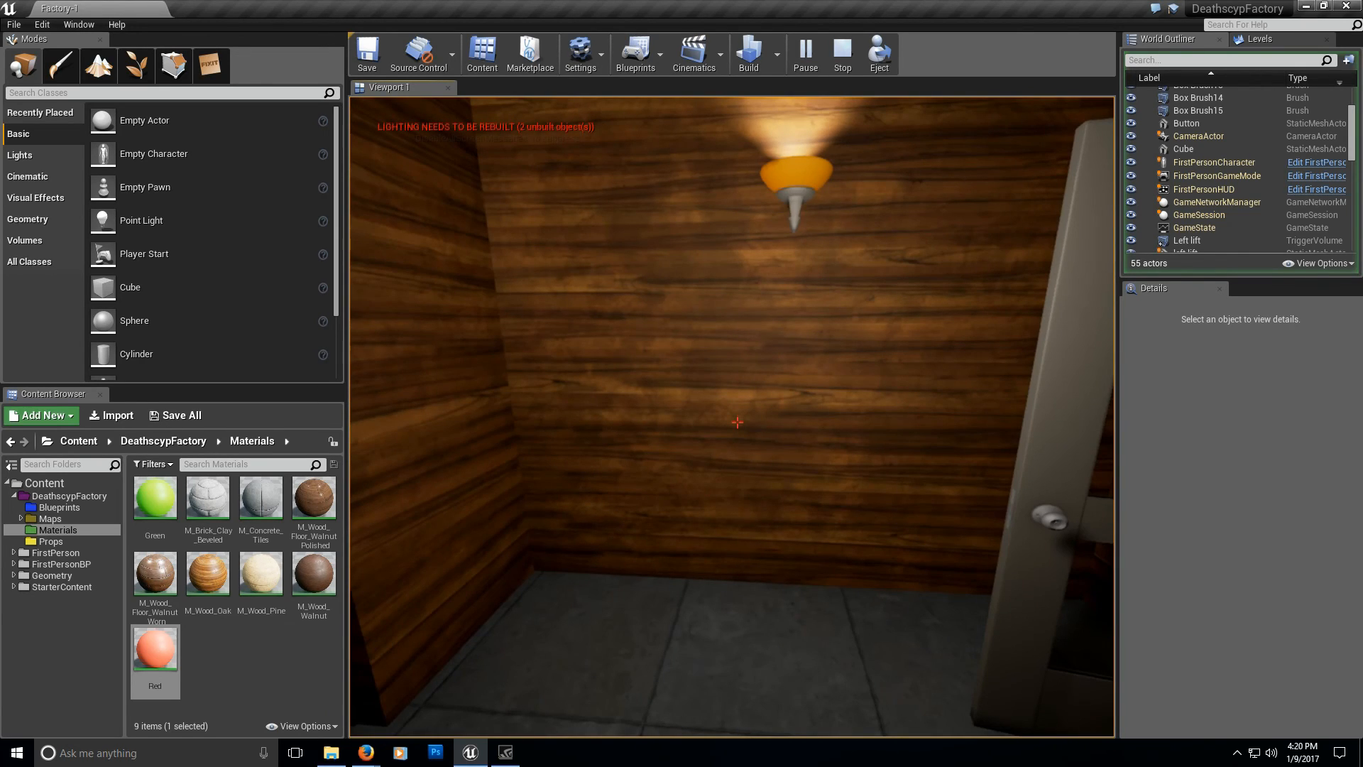
key(Escape)
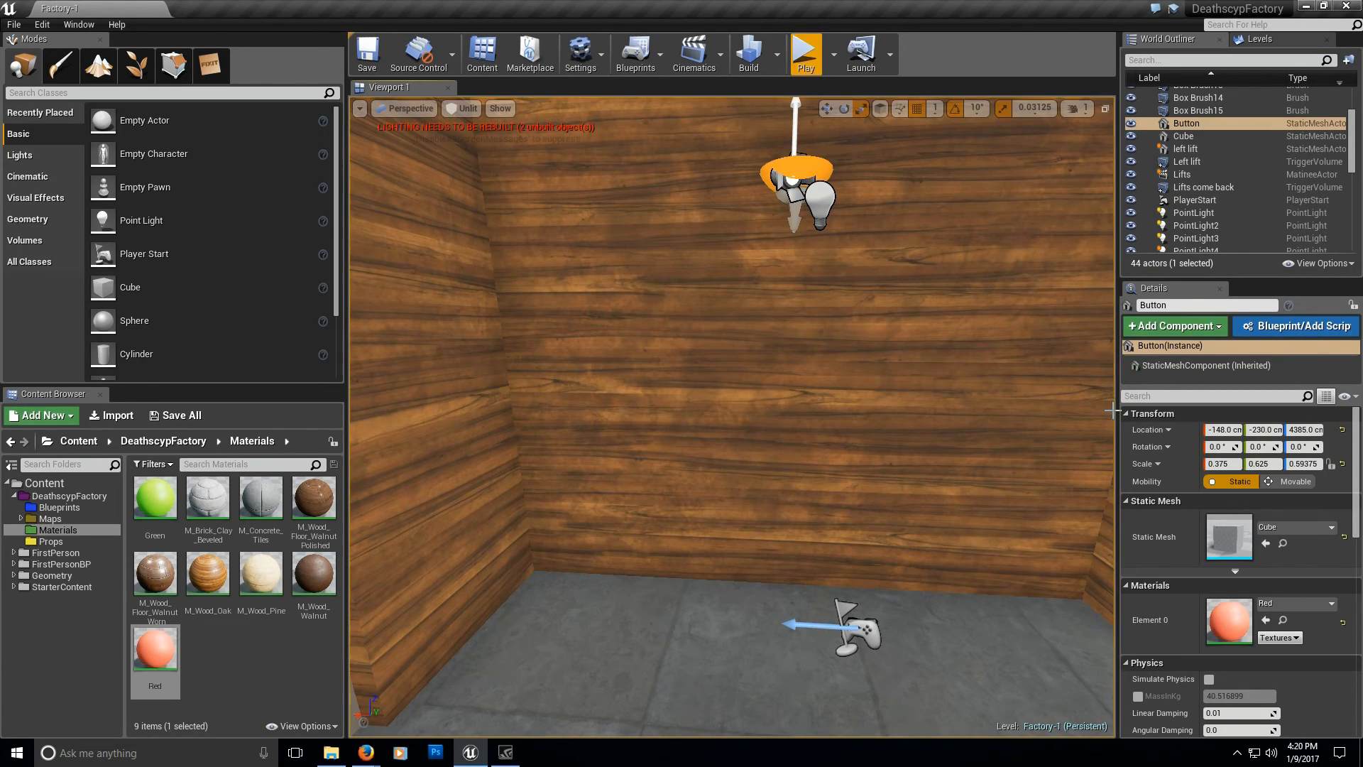
right_drag(731, 417, 730, 327)
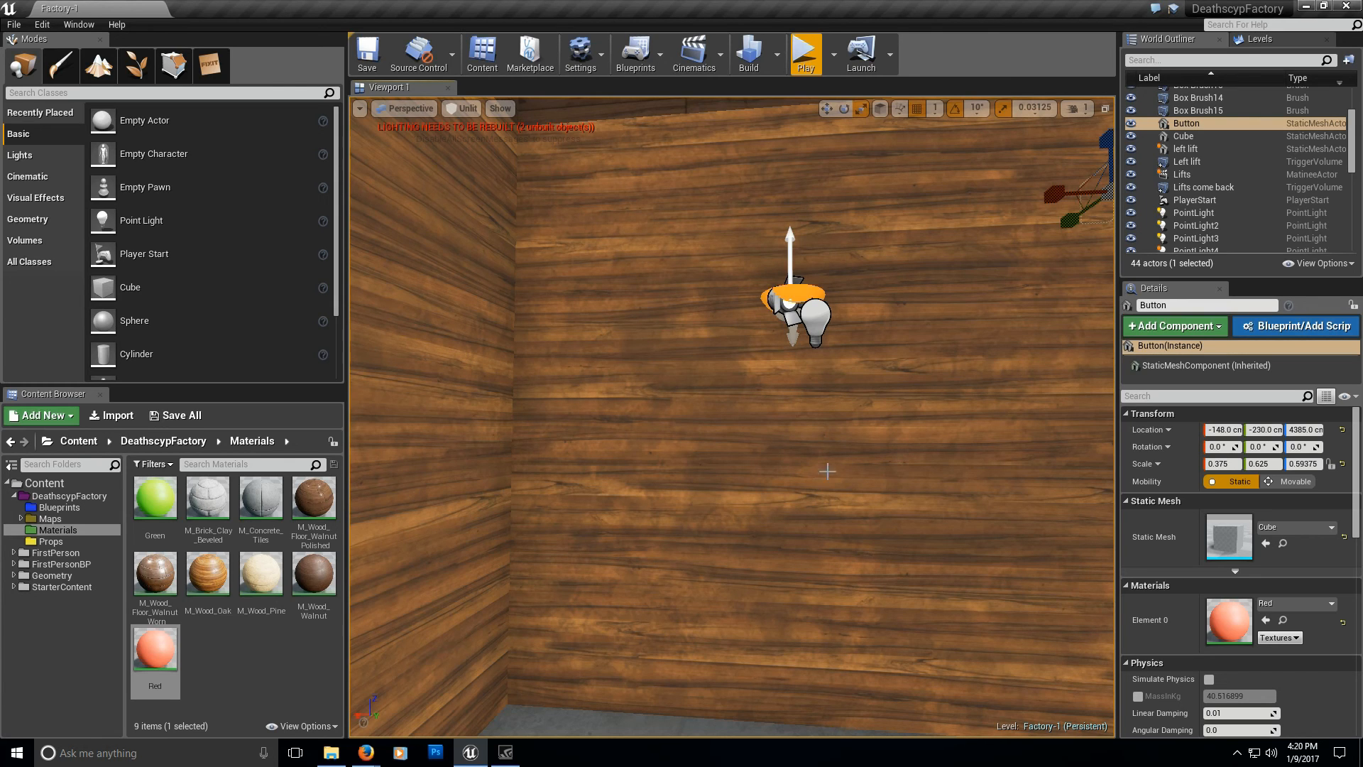
right_drag(1055, 419, 745, 362)
right_drag(829, 389, 830, 389)
key(d)
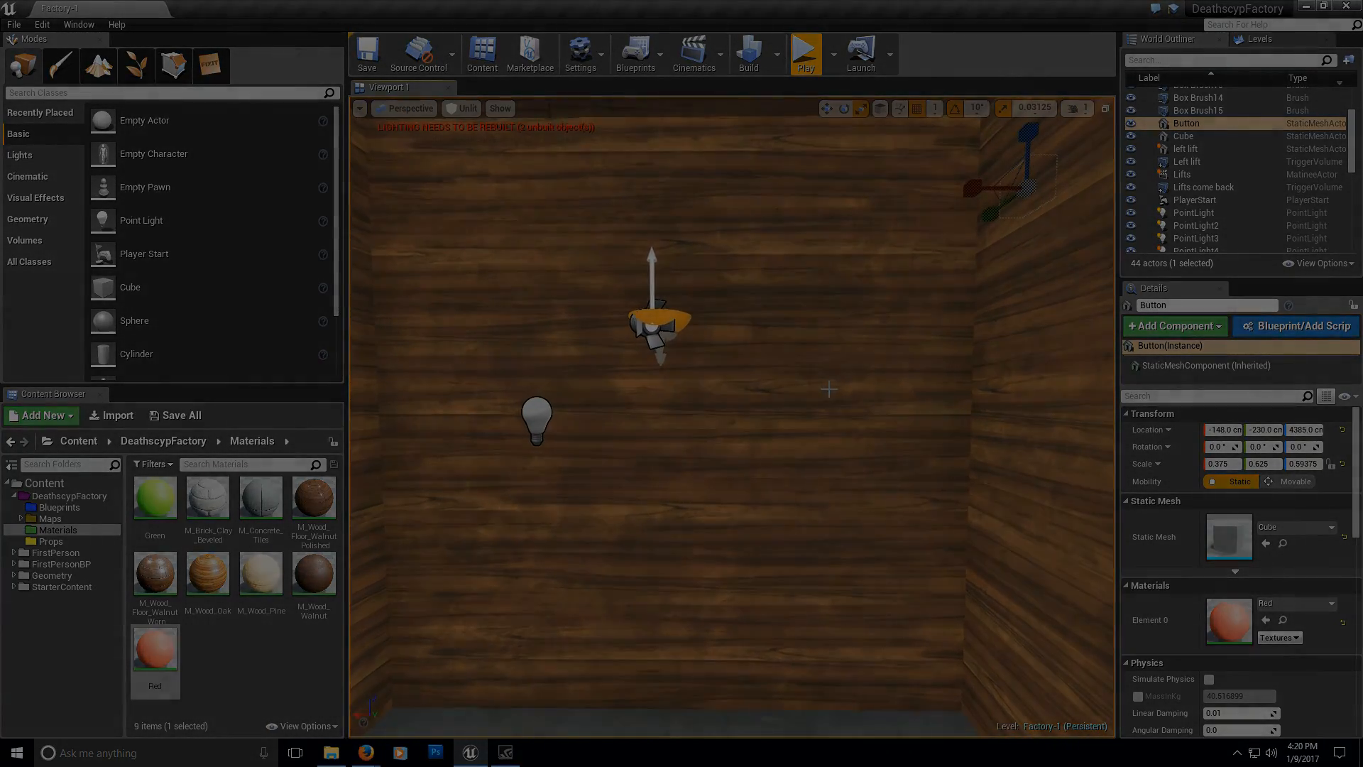